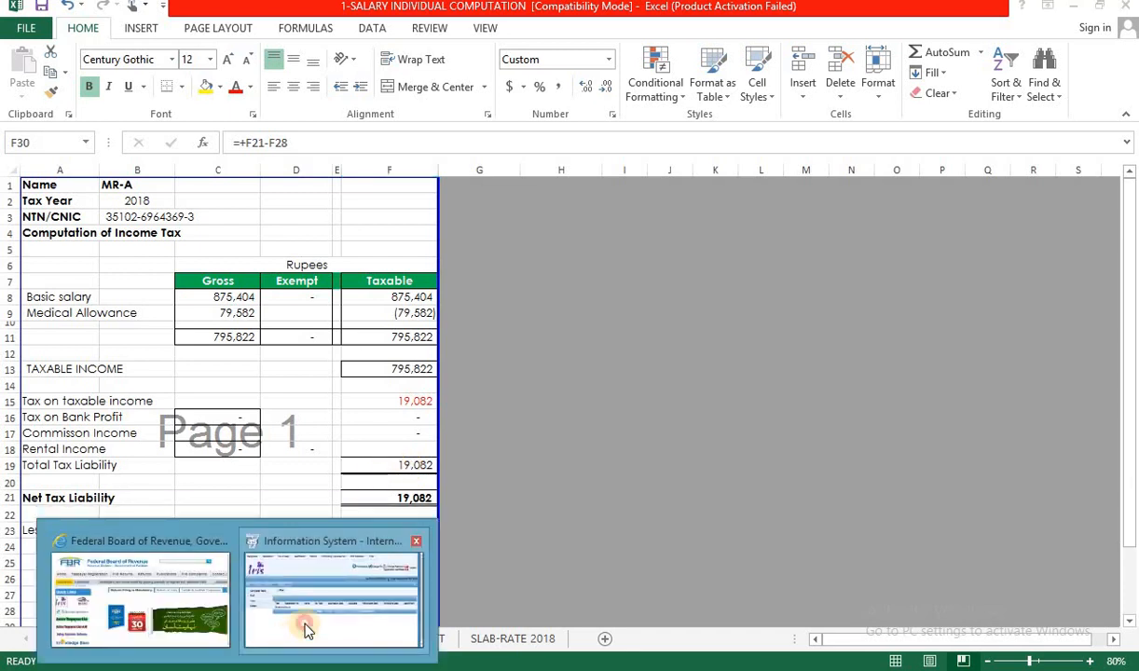
Bring the Internet Explorer window forward, glance at the FBR tab, and return to the IRIS inbox with the Forms menu closed.
left_click(338, 592)
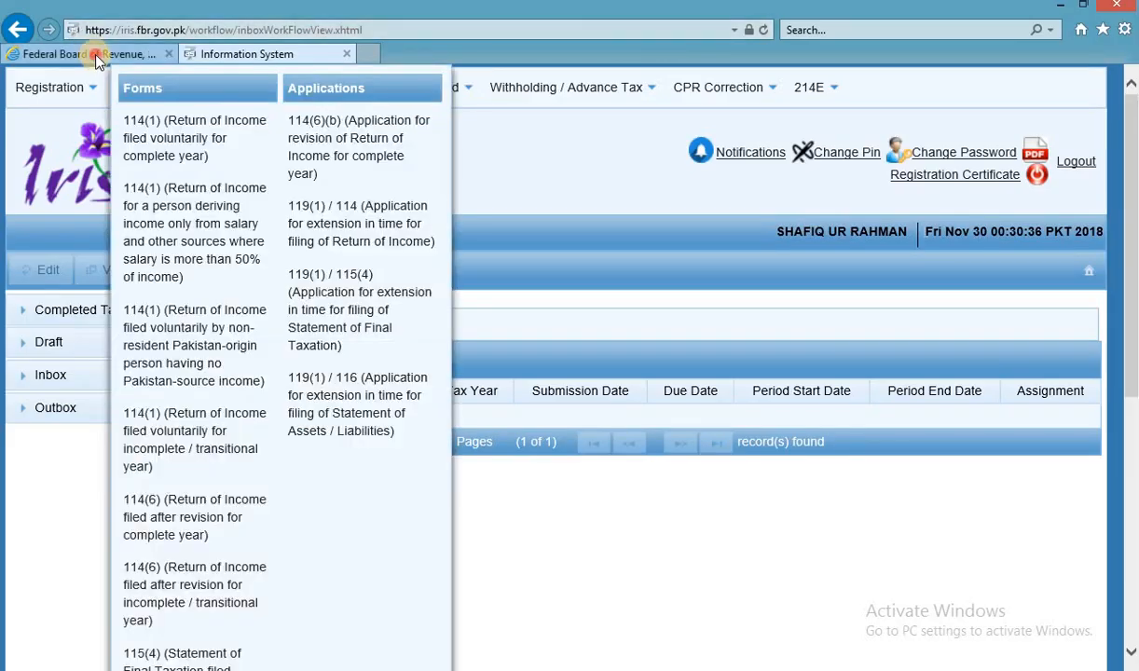
left_click(88, 53)
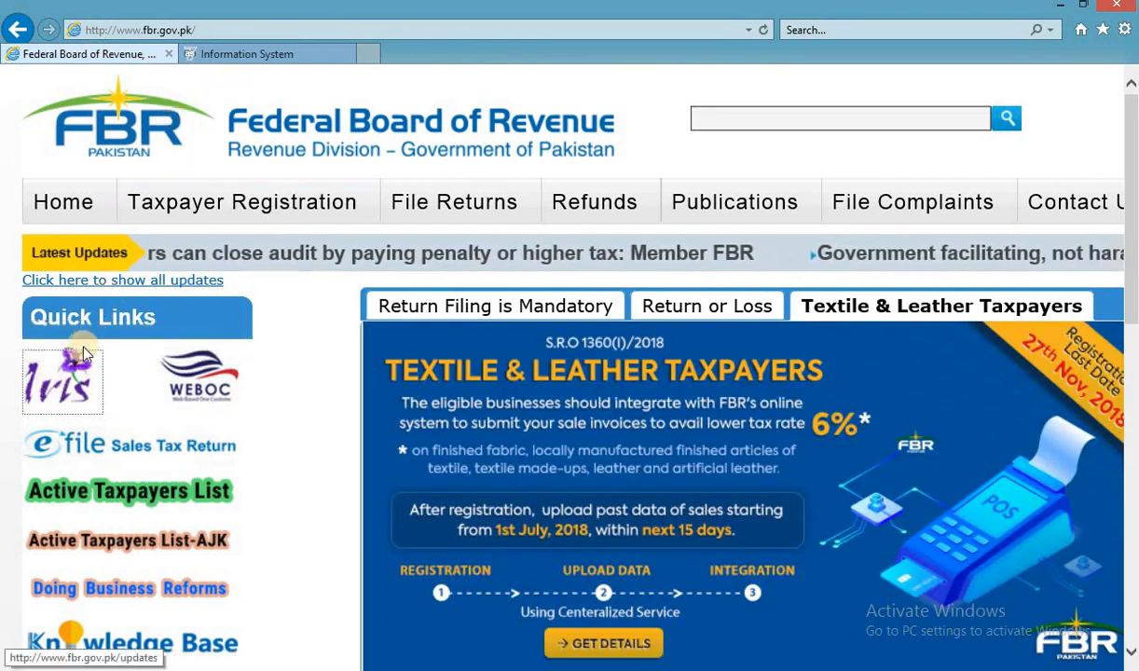
left_click(248, 54)
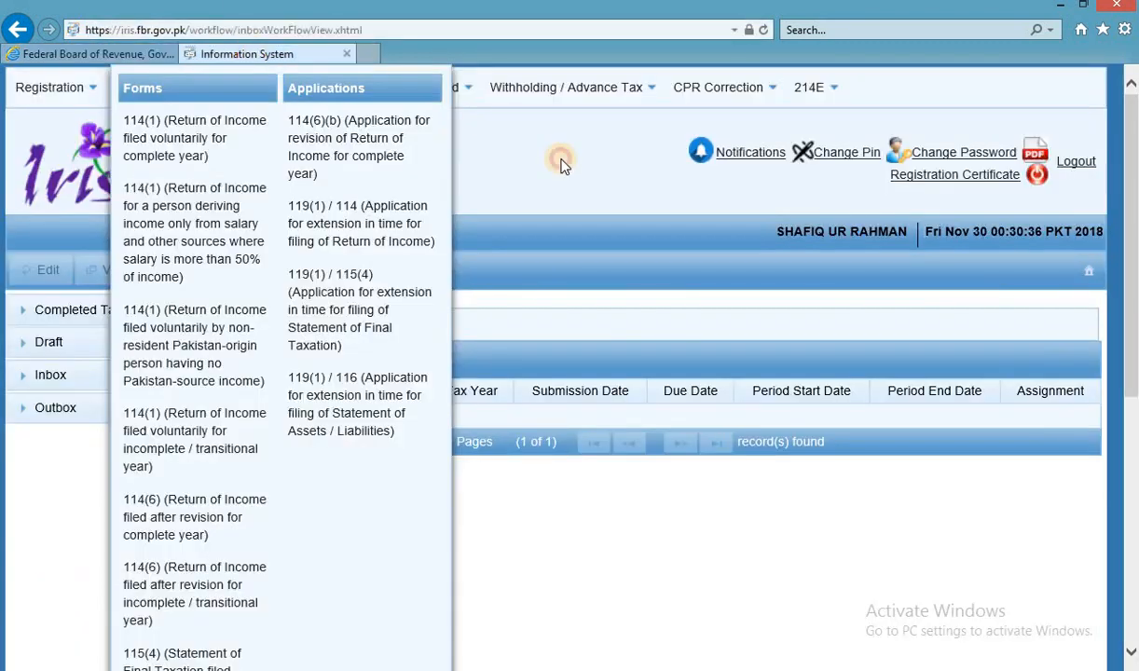
left_click(561, 165)
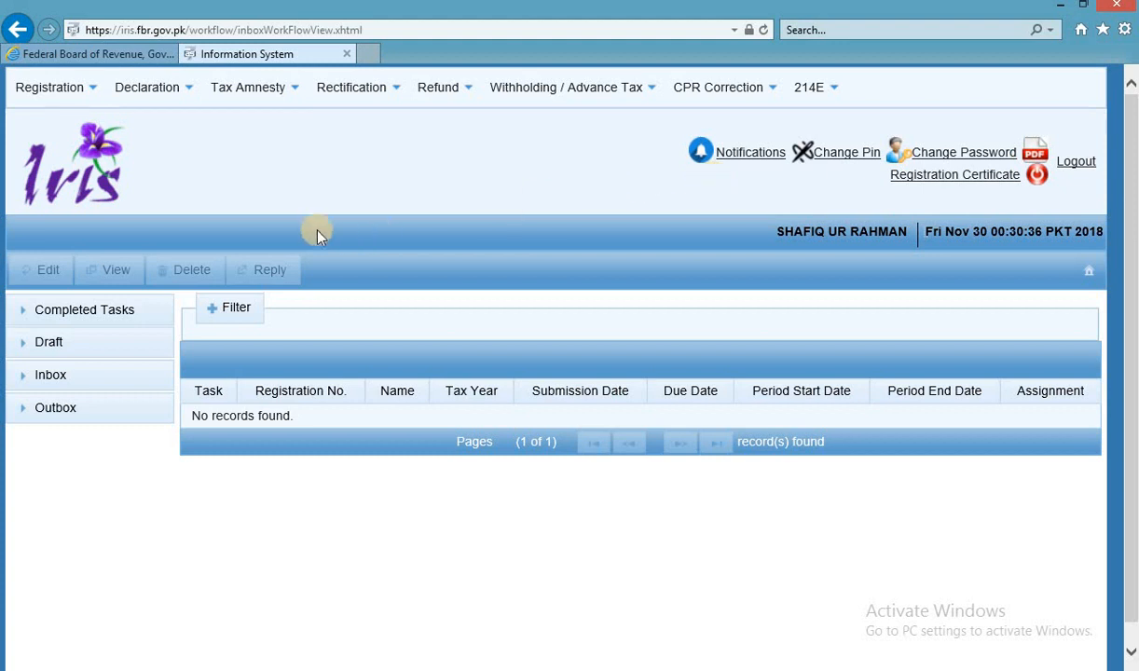
Start a new 116(2) assets and liabilities statement from the Declaration forms list.
left_click(157, 103)
scroll(210, 419, "down", 5)
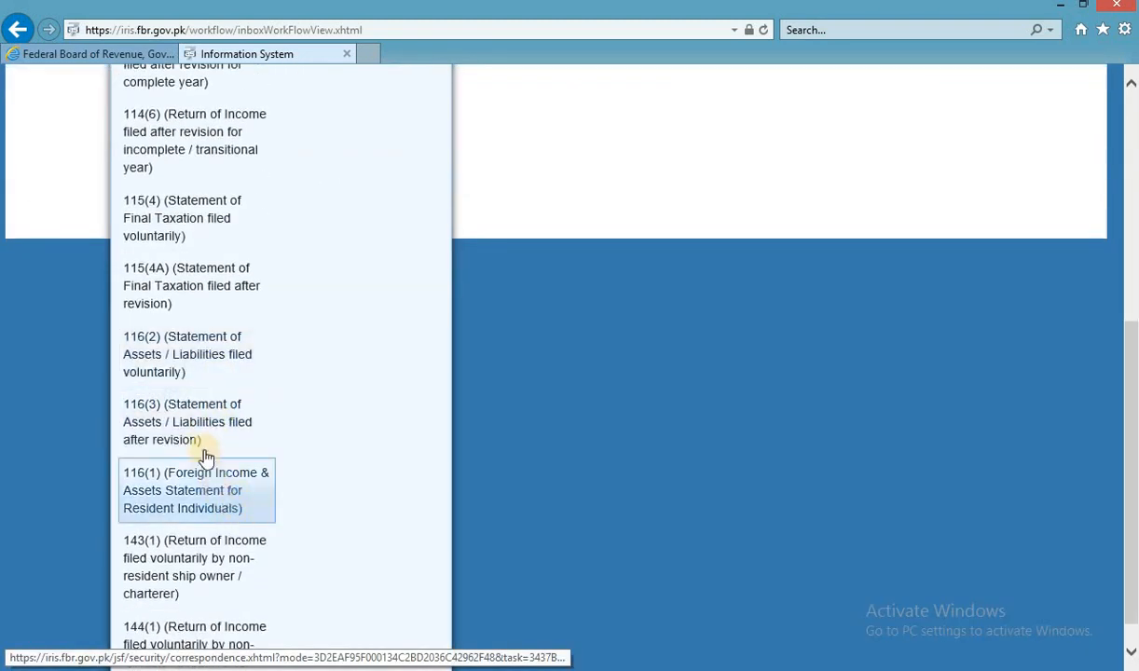
left_click(229, 373)
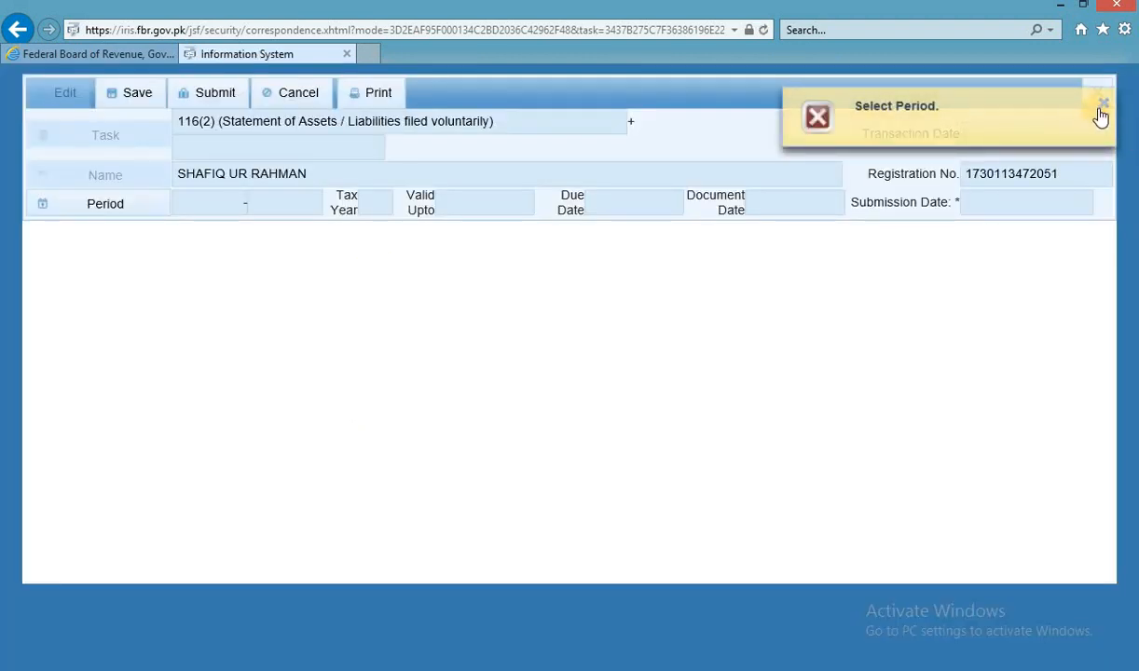
left_click(1105, 107)
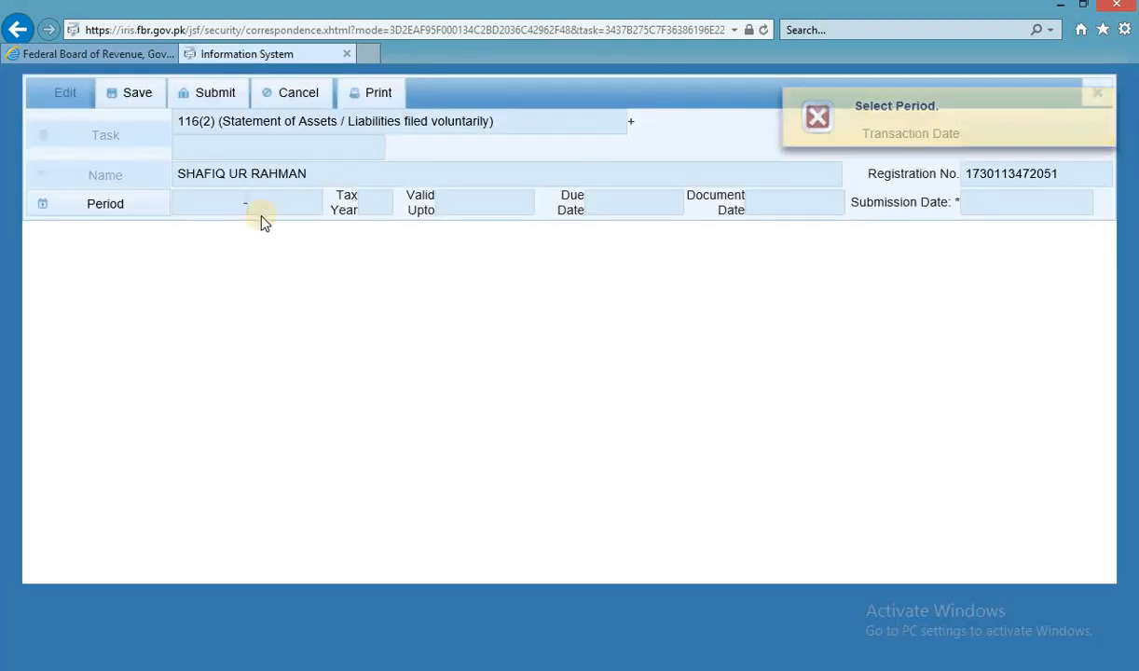
Select tax period 2016 (01-JUL-2015 to 30-JUN-2016), since 2018 is already filed.
left_click(135, 206)
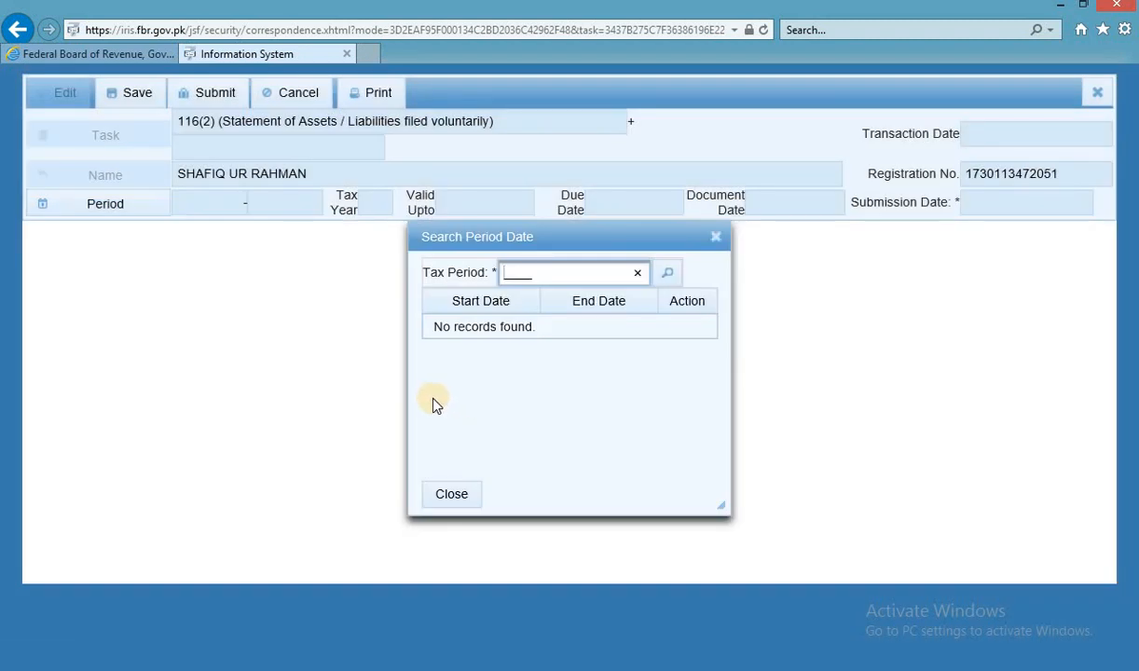
type("2018")
key("Return")
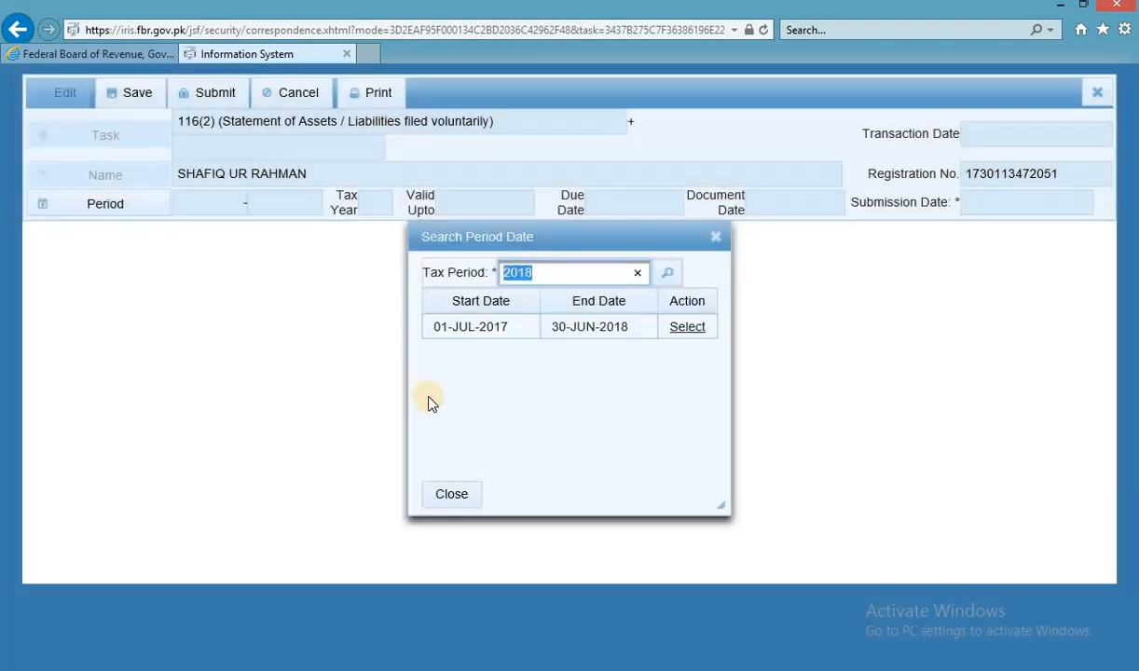
left_click(670, 332)
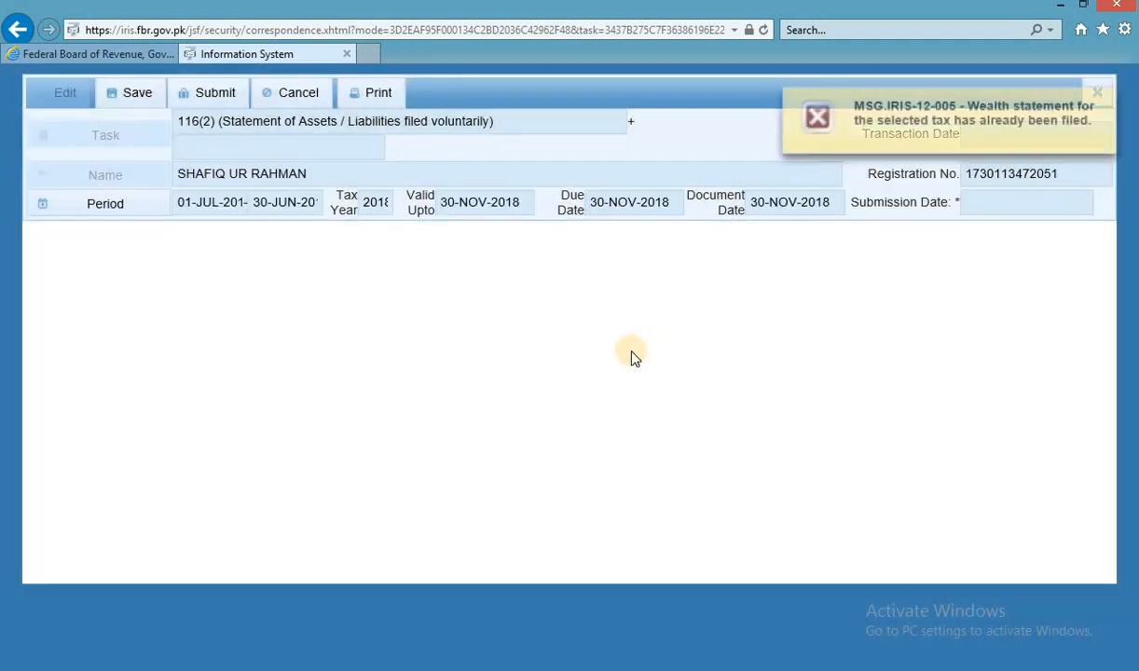
left_click(1098, 94)
left_click(126, 204)
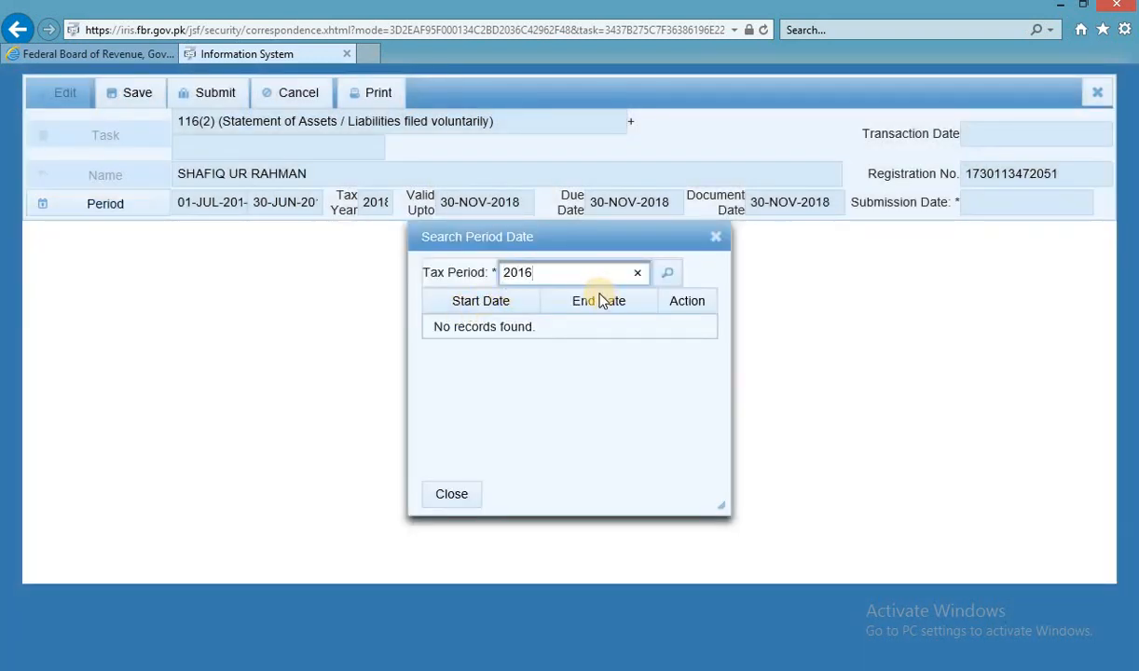
key("Return")
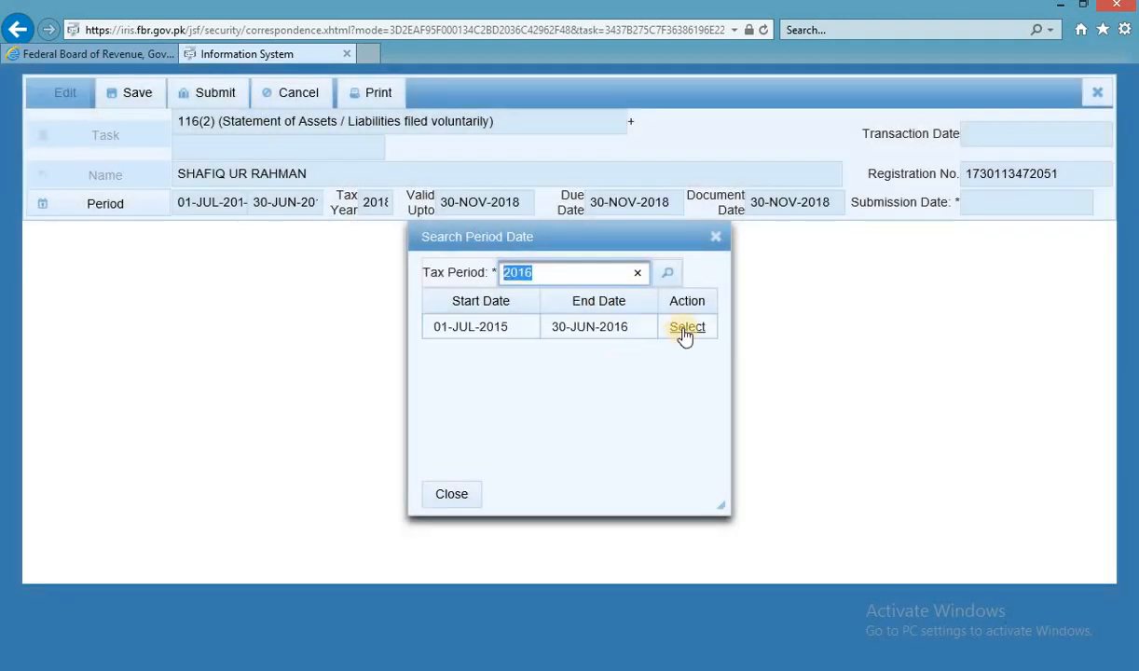
left_click(684, 332)
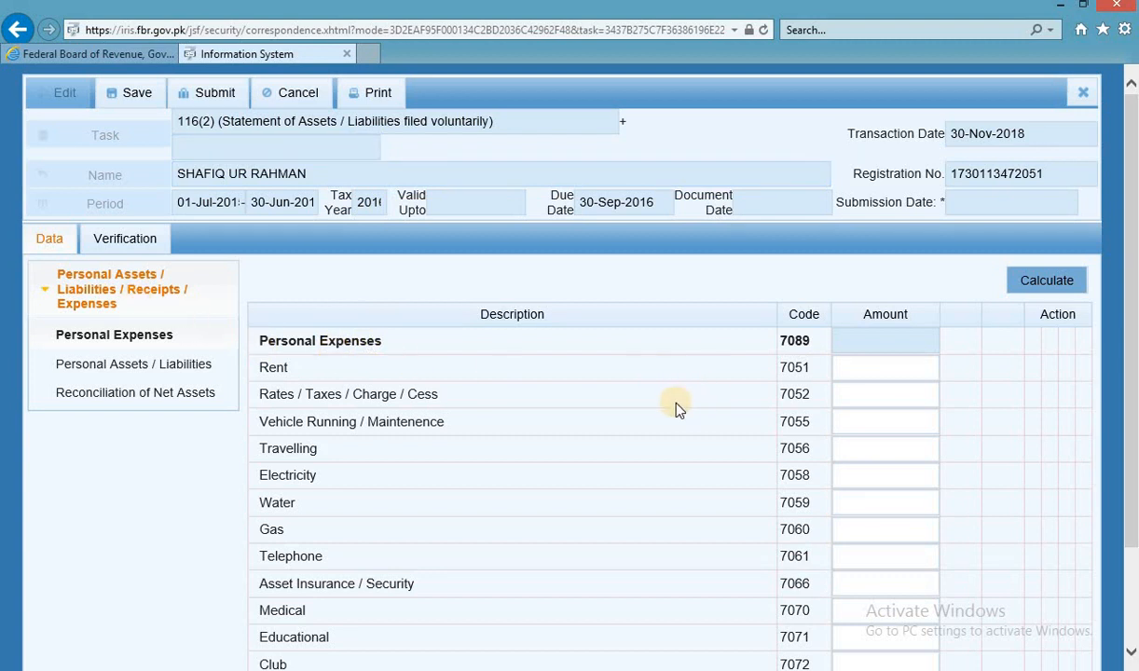
Enter Rates / Taxes of 15,251 from the Annex-D sheet into IRIS.
key("alt+Tab")
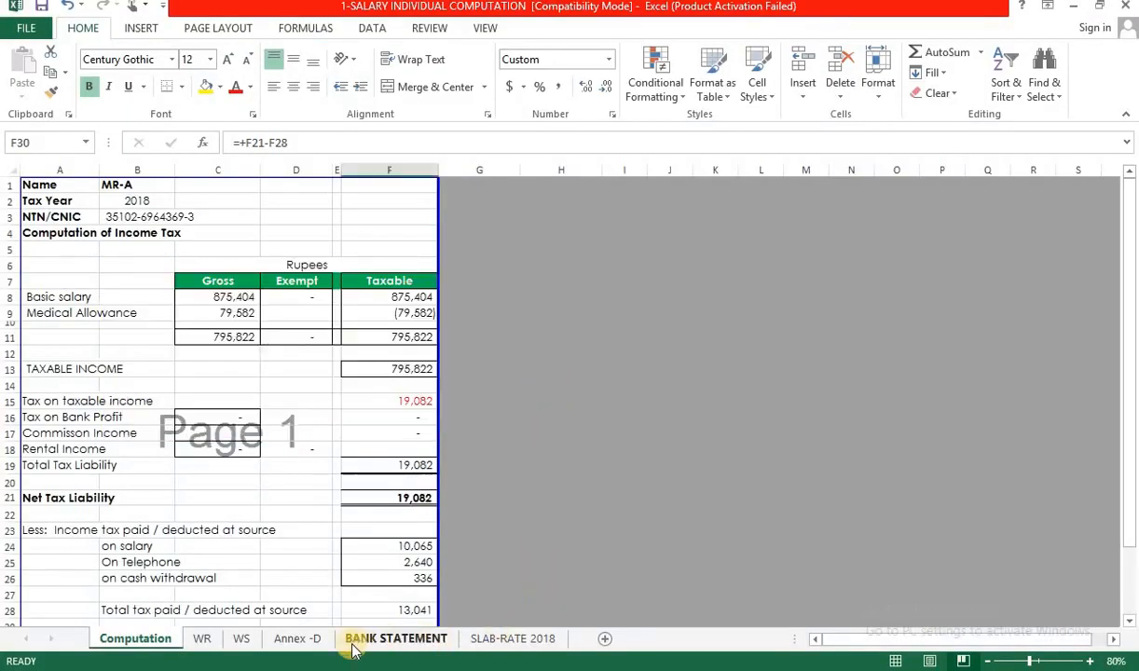
left_click(312, 638)
scroll(485, 458, "up", 4)
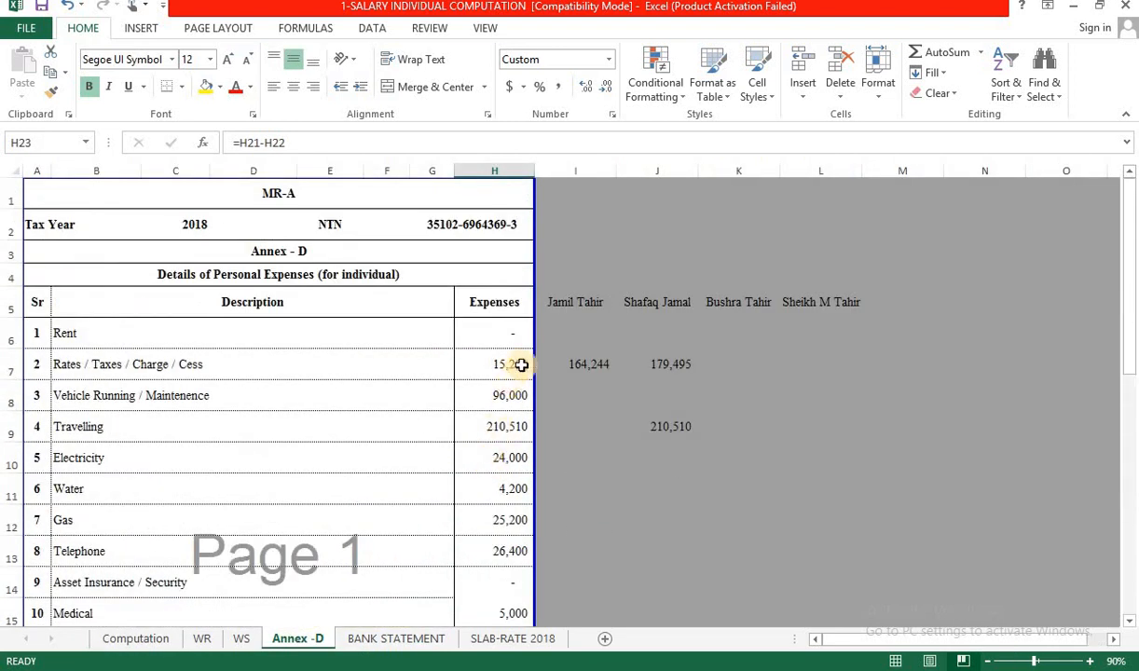
left_click(517, 365)
key("ctrl+c")
key("alt+Tab")
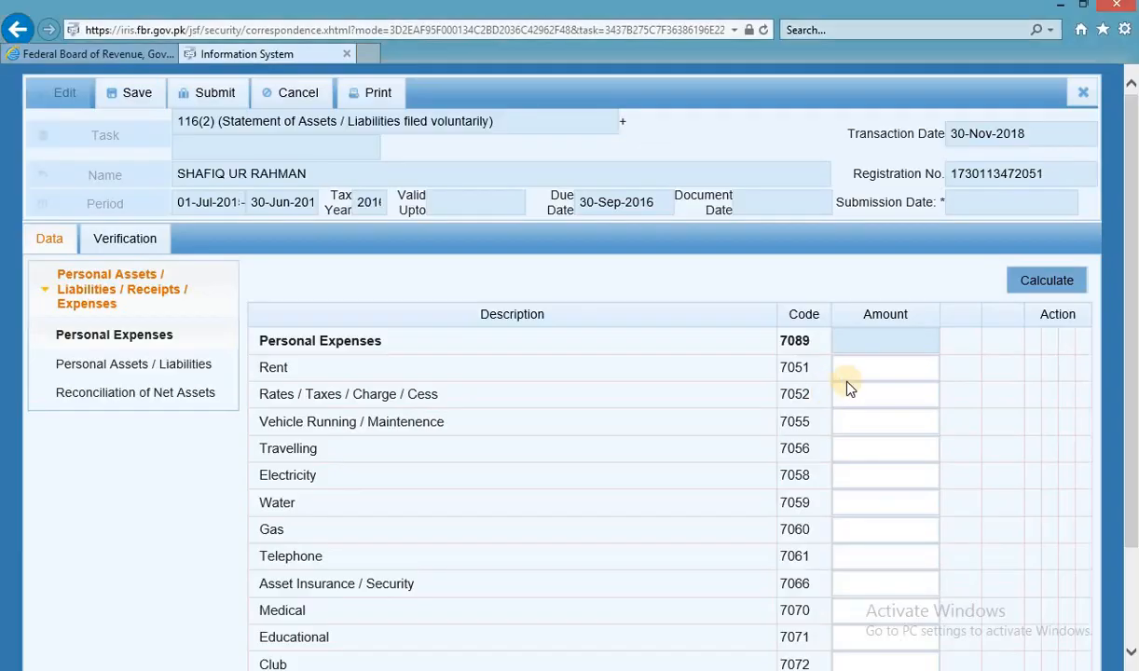
left_click(866, 401)
key("ctrl+v")
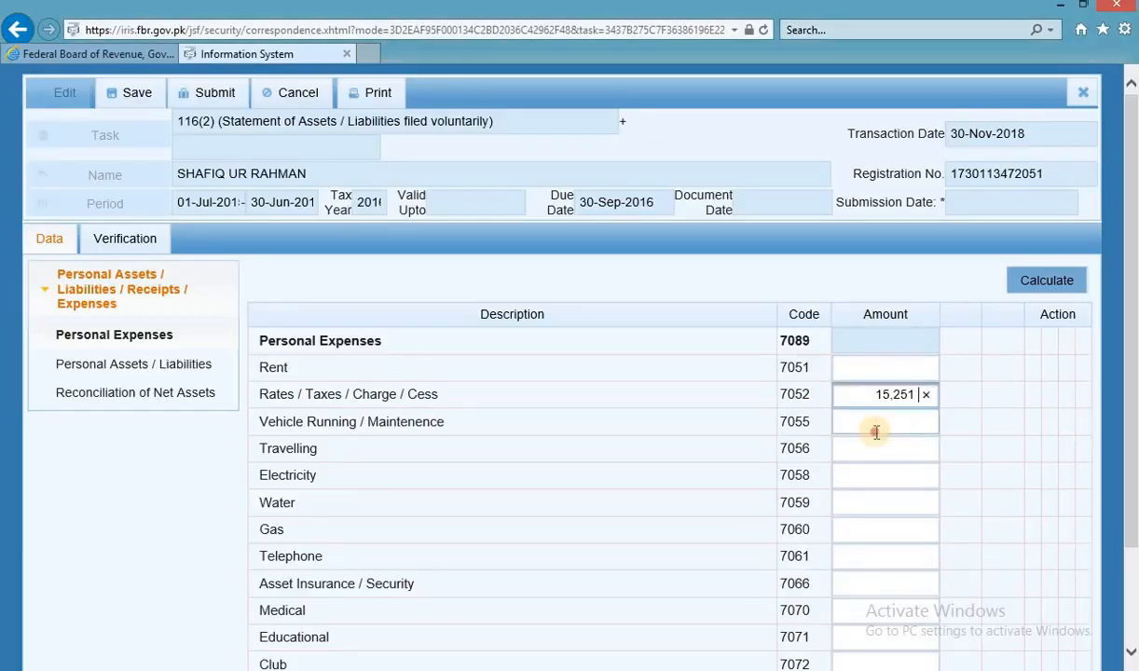
Enter Vehicle Running 96,000 and Travelling 210,510 as personal expenses.
key("alt+Tab")
left_click(522, 396)
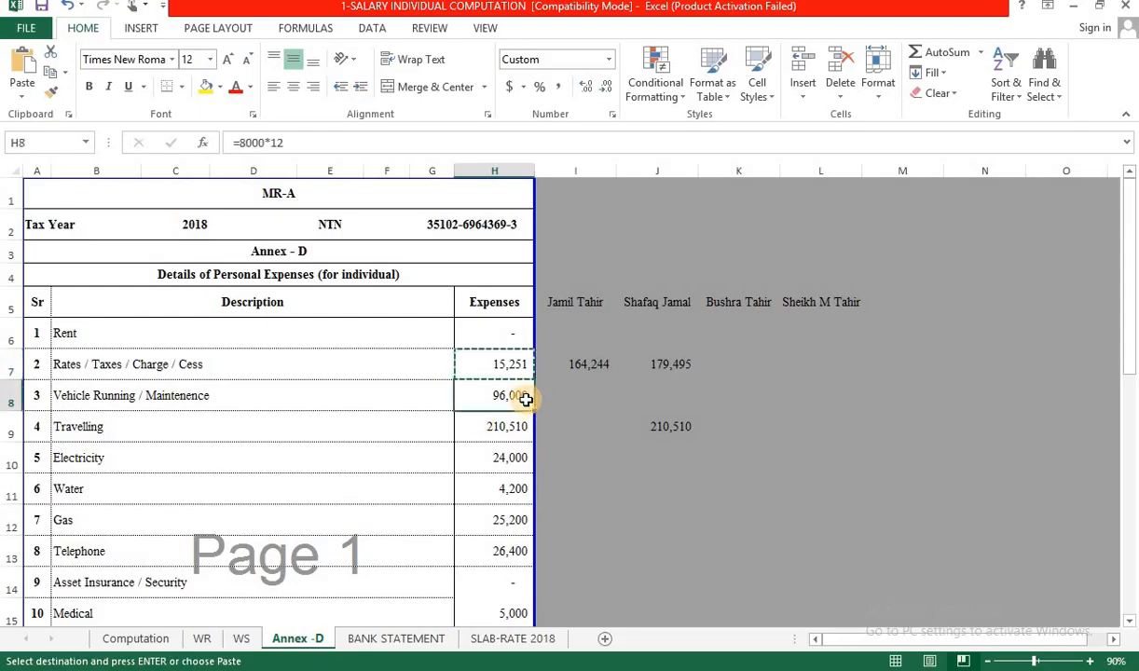
key("ctrl+c")
key("alt+Tab")
left_click(899, 431)
key("ctrl+v")
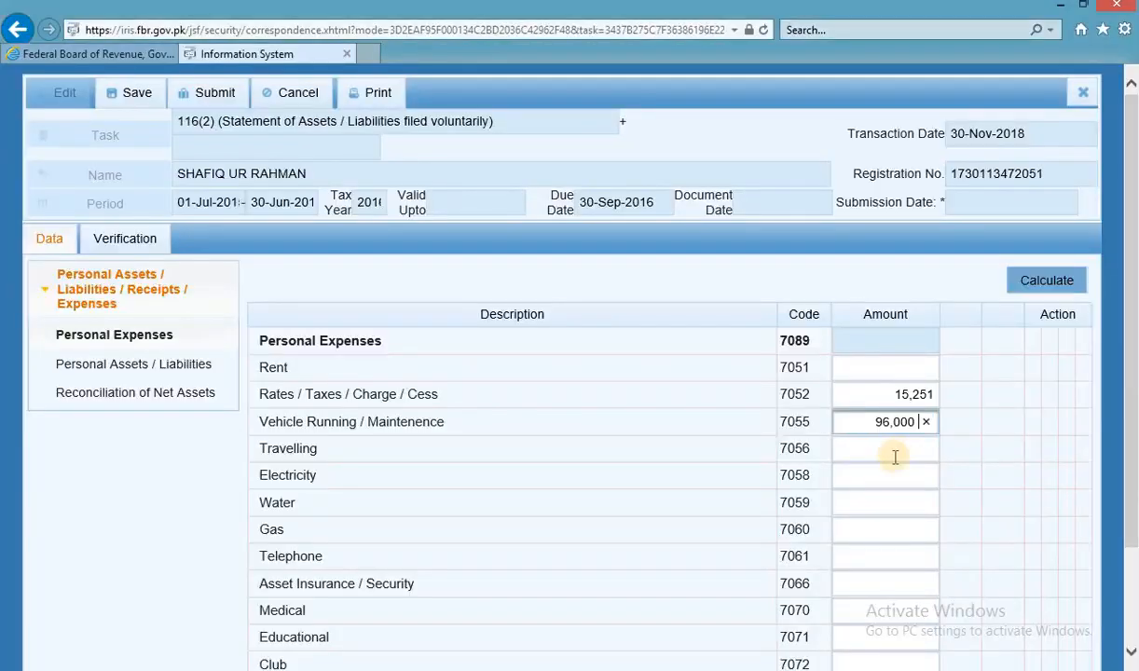
key("alt+Tab")
left_click(506, 424)
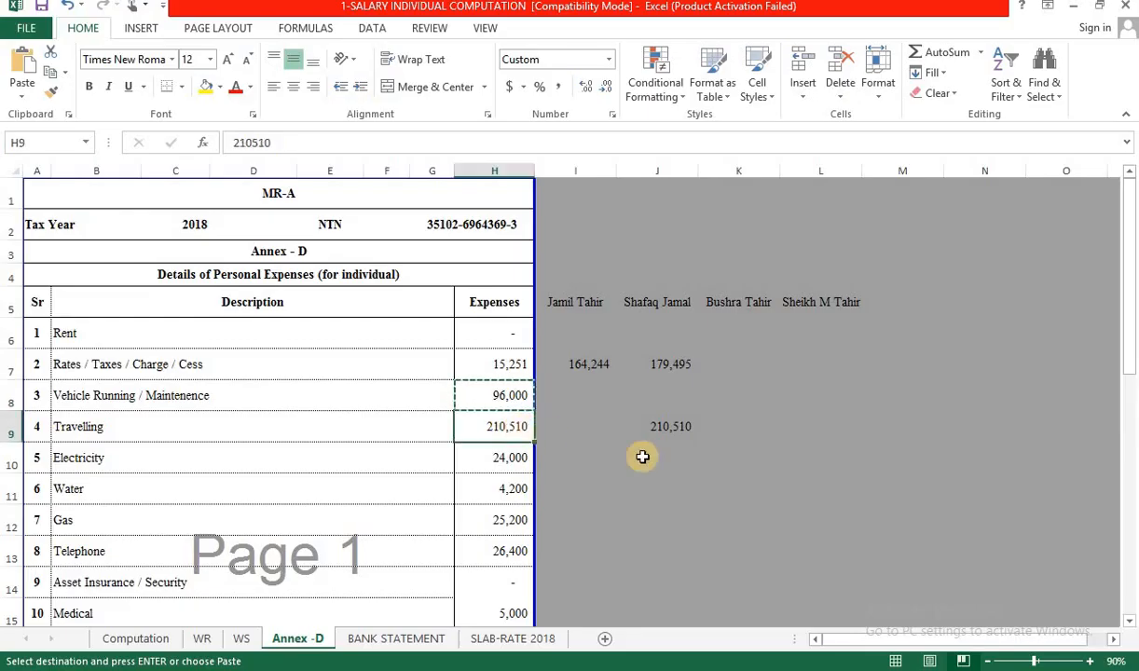
key("ctrl+c")
key("alt+Tab")
left_click(834, 452)
key("ctrl+v")
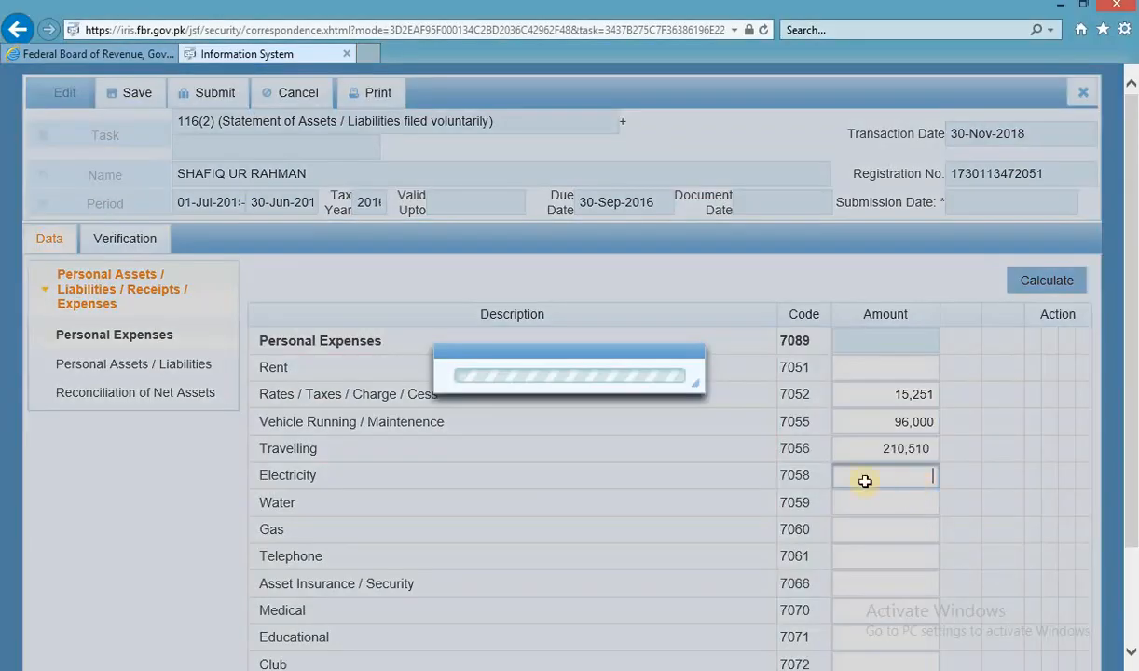
Enter Electricity 24,000 and Water 4,200 as personal expenses.
key("alt+Tab")
left_click(518, 456)
key("ctrl+c")
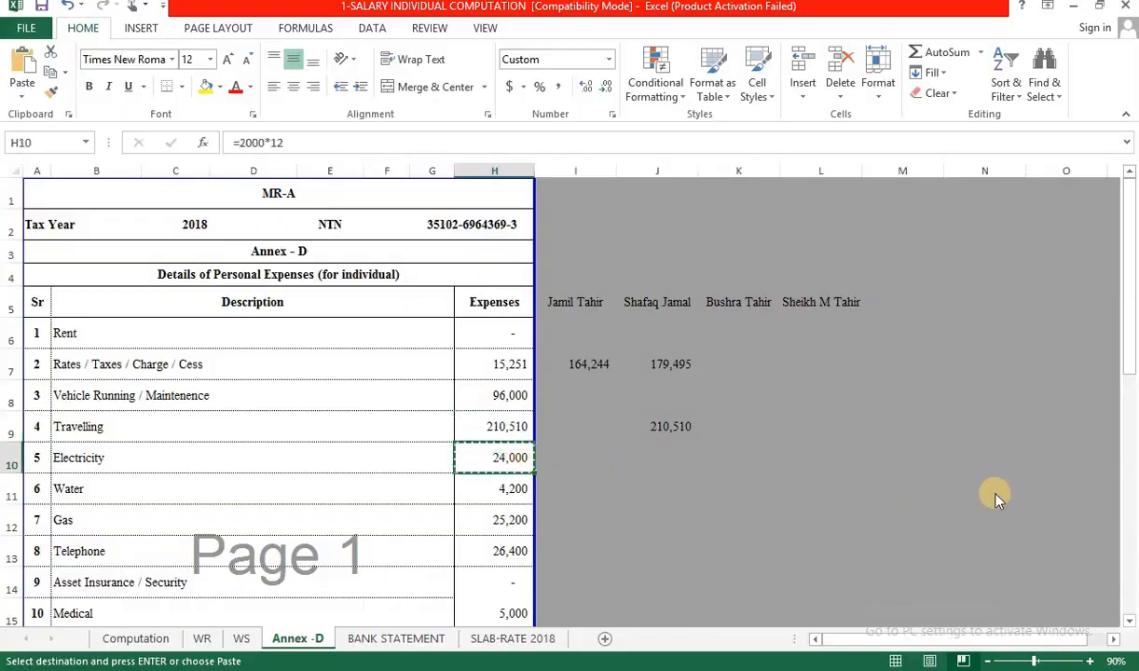
key("alt+Tab")
left_click(909, 477)
key("ctrl+v")
key("alt+Tab")
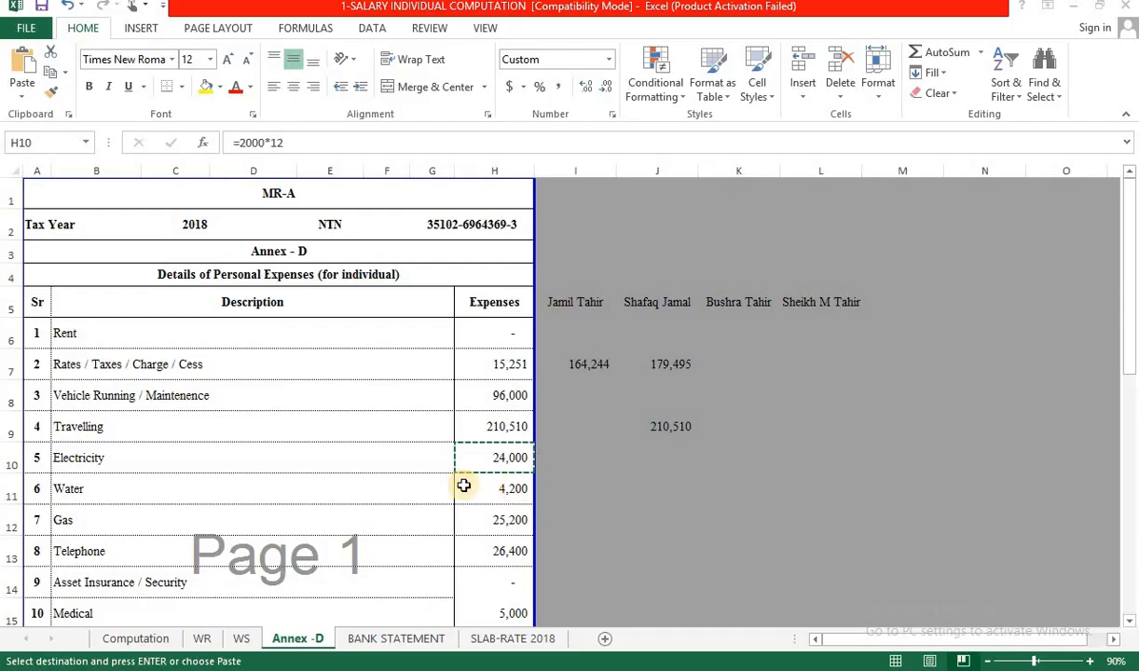
left_click(509, 494)
key("ctrl+c")
key("alt+Tab")
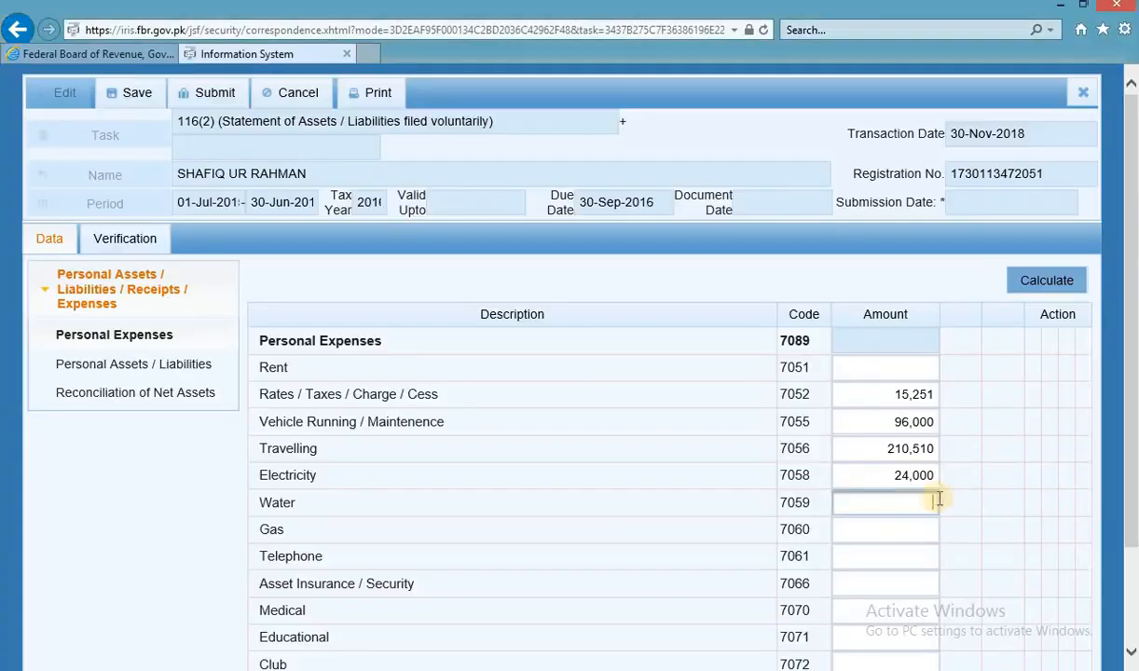
left_click(895, 505)
key("ctrl+v")
Enter Gas 25,200 and Telephone 26,400 as personal expenses.
left_click(892, 527)
key("alt+Tab")
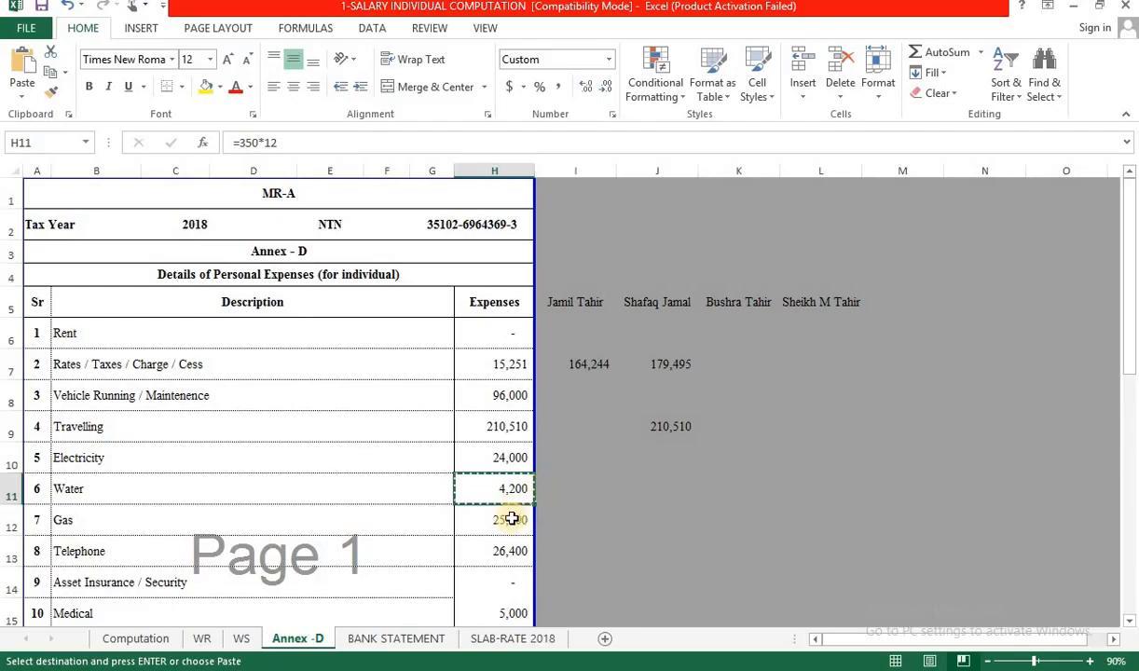
left_click(513, 520)
key("ctrl+c")
key("alt+Tab")
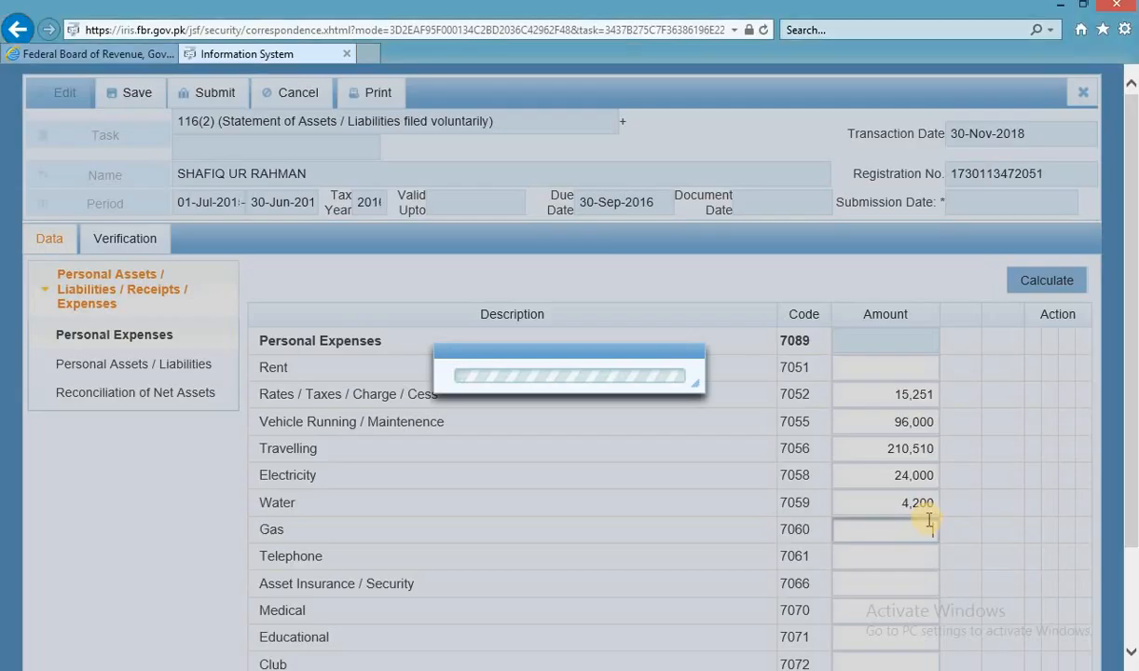
key("ctrl+v")
left_click(918, 558)
key("alt+Tab")
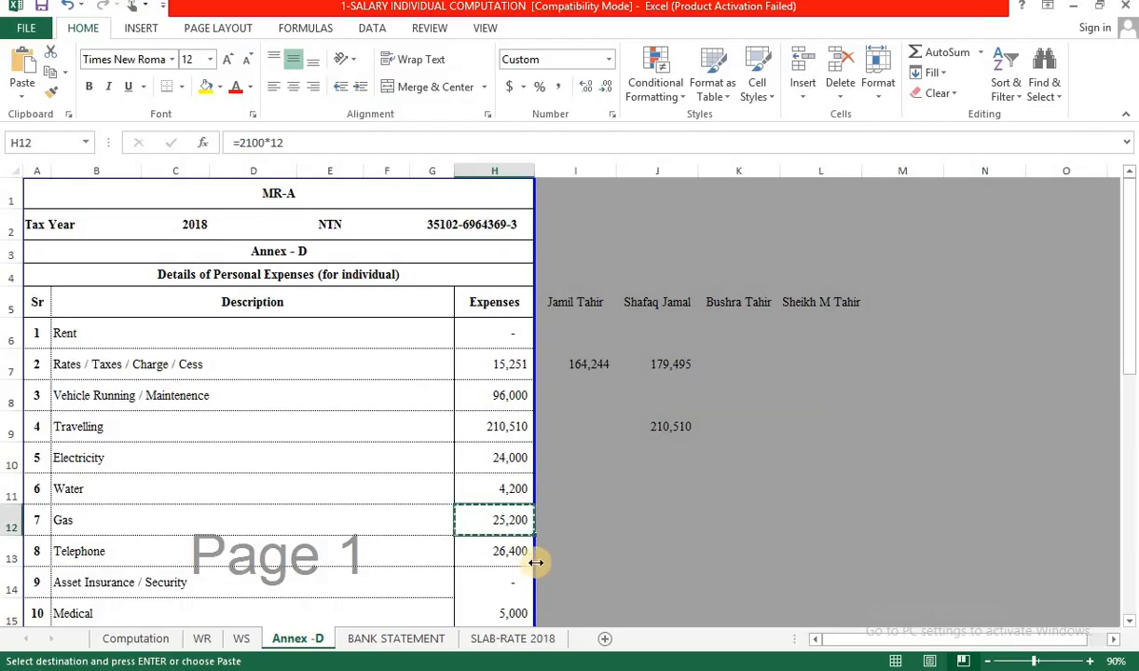
left_click(496, 549)
key("ctrl+c")
key("alt+Tab")
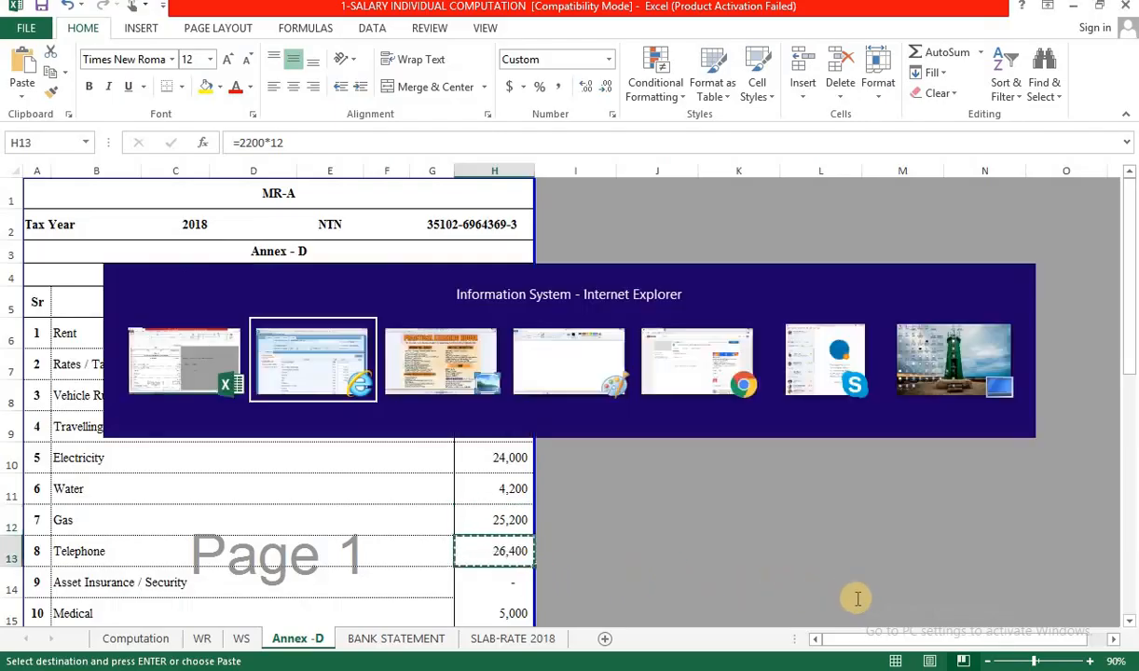
key("ctrl+v")
Enter the Medical expense of 5,000.
scroll(872, 575, "down", 2)
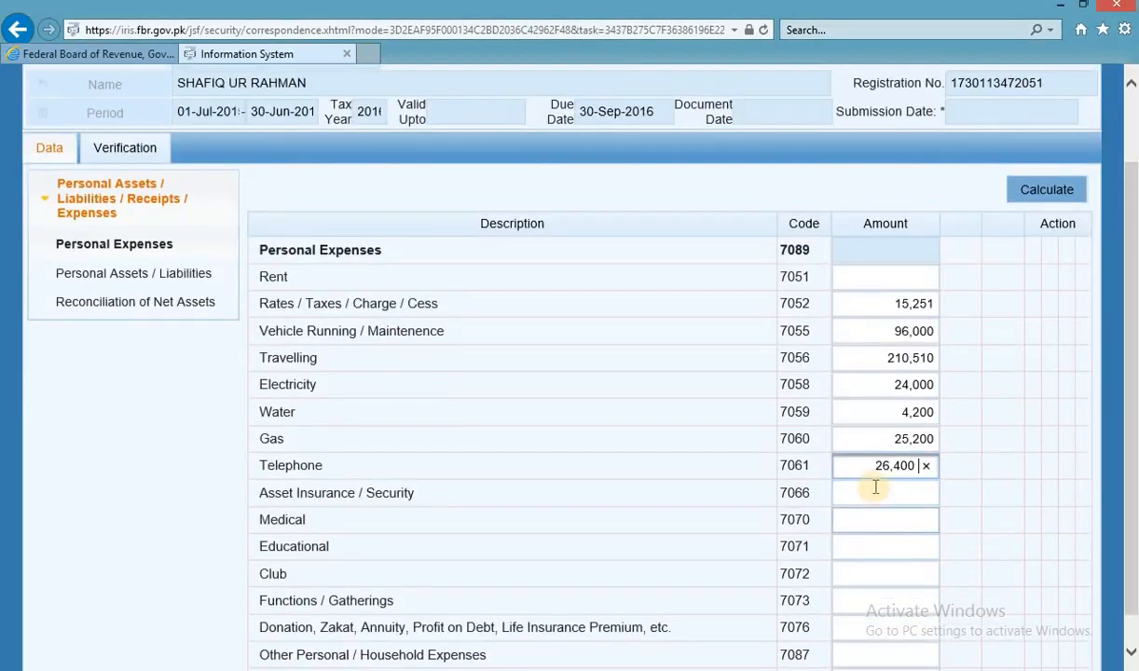
left_click(872, 488)
key("alt+Tab")
scroll(511, 486, "down", 2)
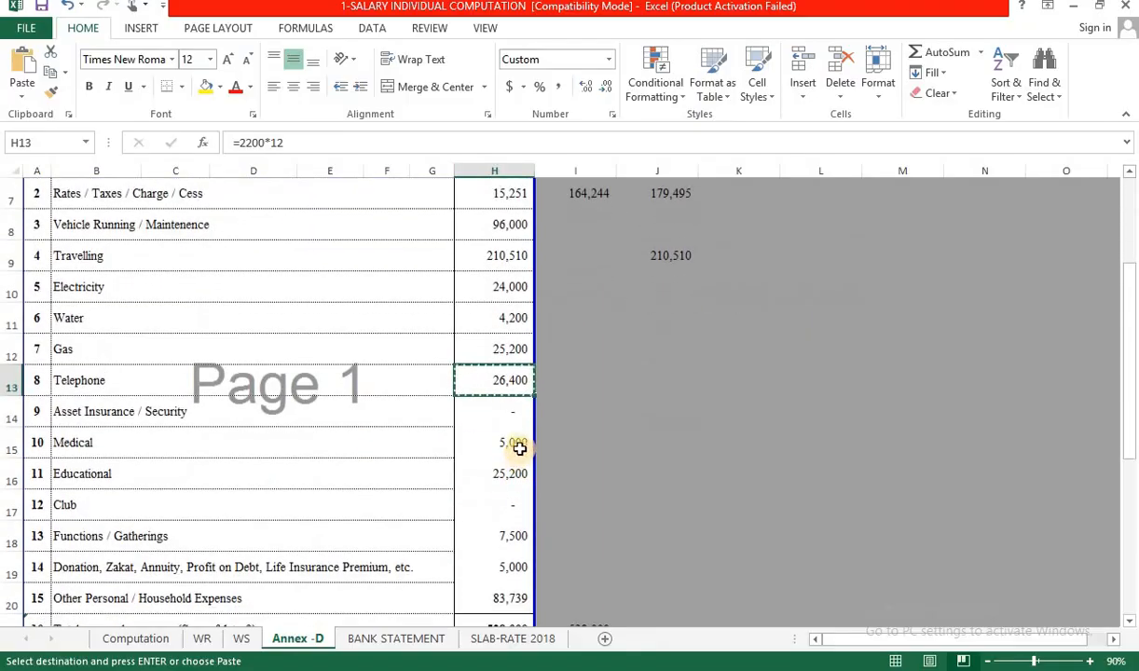
left_click(520, 444)
key("ctrl+c")
key("alt+Tab")
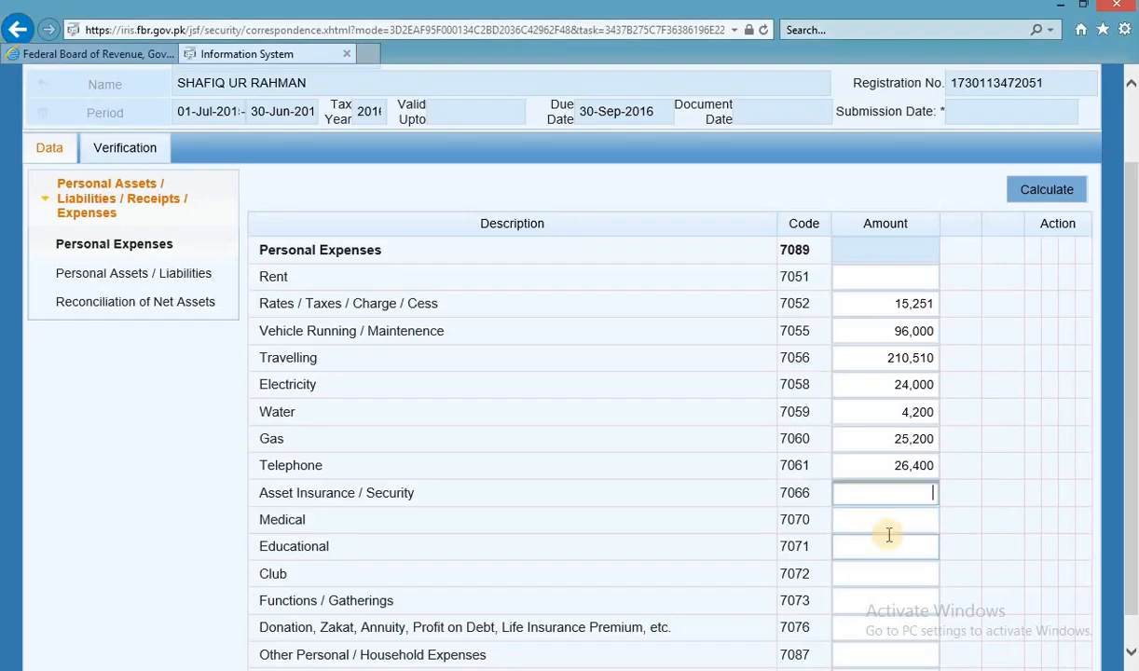
left_click(885, 520)
key("ctrl+v")
Enter the Educational expense of 25,200.
left_click(897, 548)
key("alt+Tab")
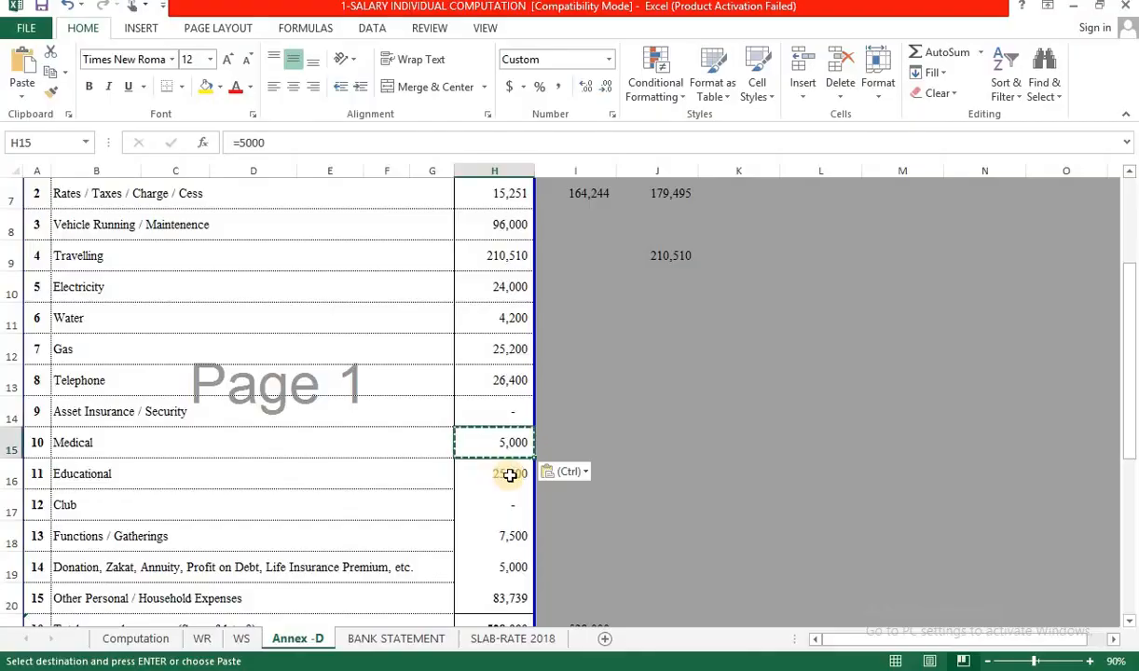
left_click(521, 472)
key("ctrl+c")
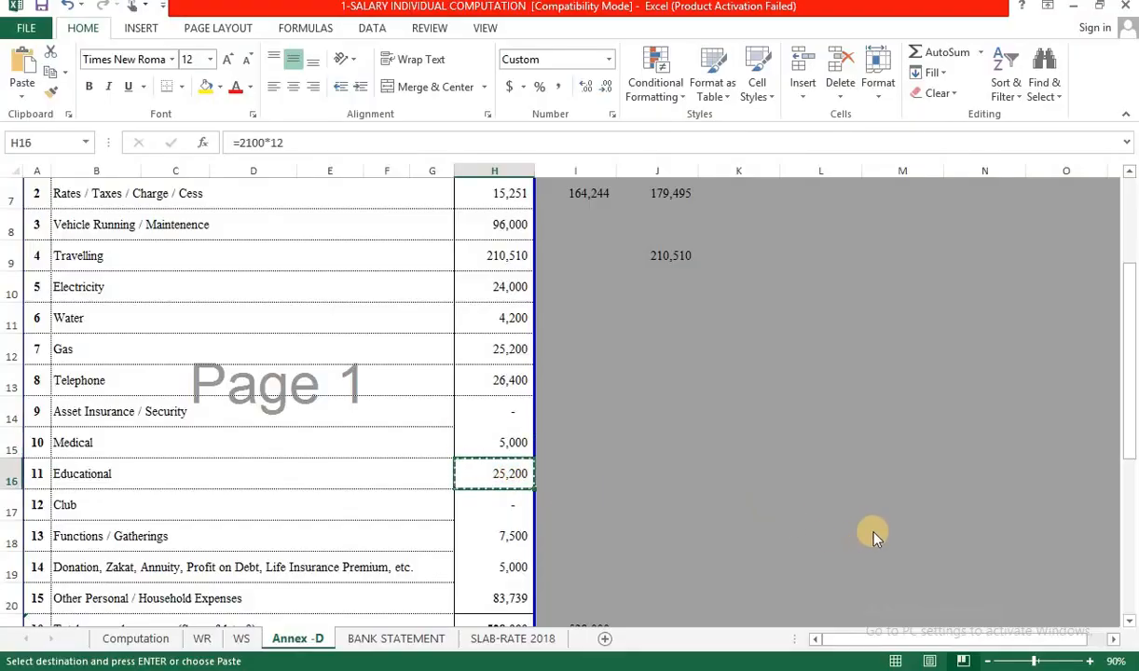
key("alt+Tab")
key("ctrl+v")
left_click(891, 571)
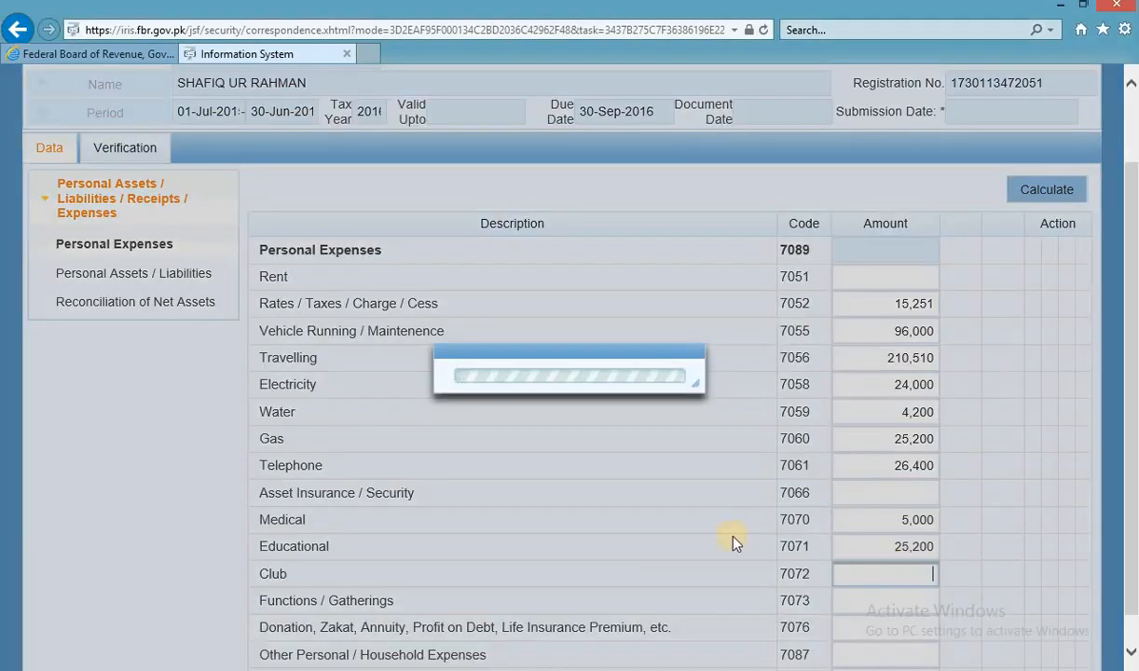
Enter Functions / Gatherings 7,500 and Donation, Zakat 5,000.
key("alt+Tab")
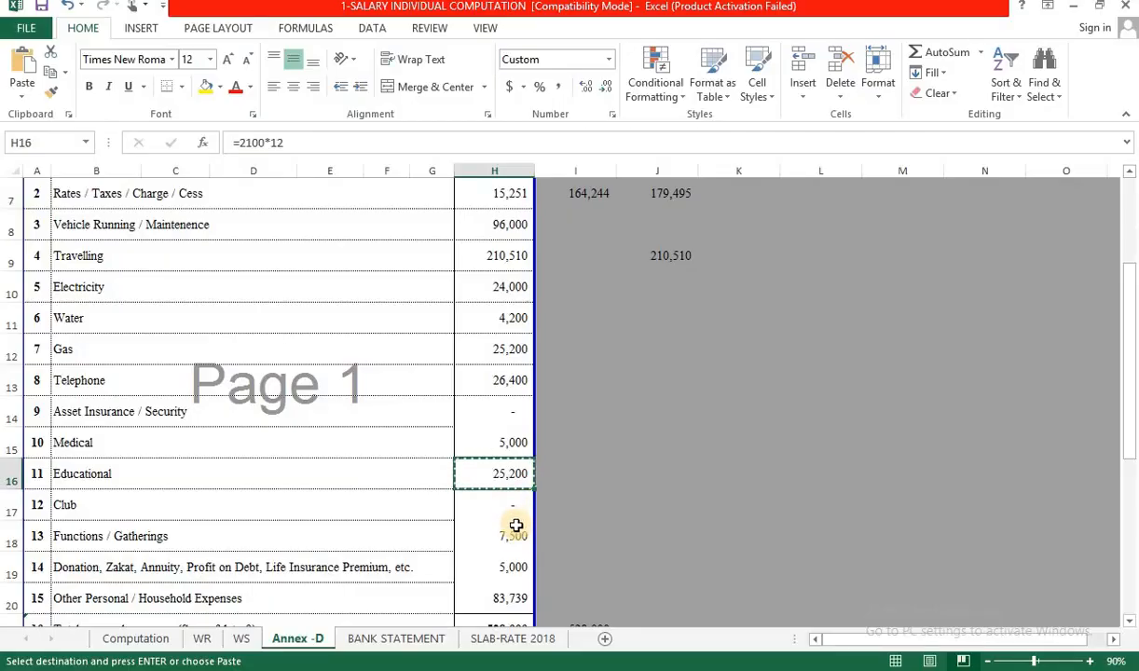
left_click(516, 535)
key("ctrl+c")
key("alt+Tab")
left_click(873, 617)
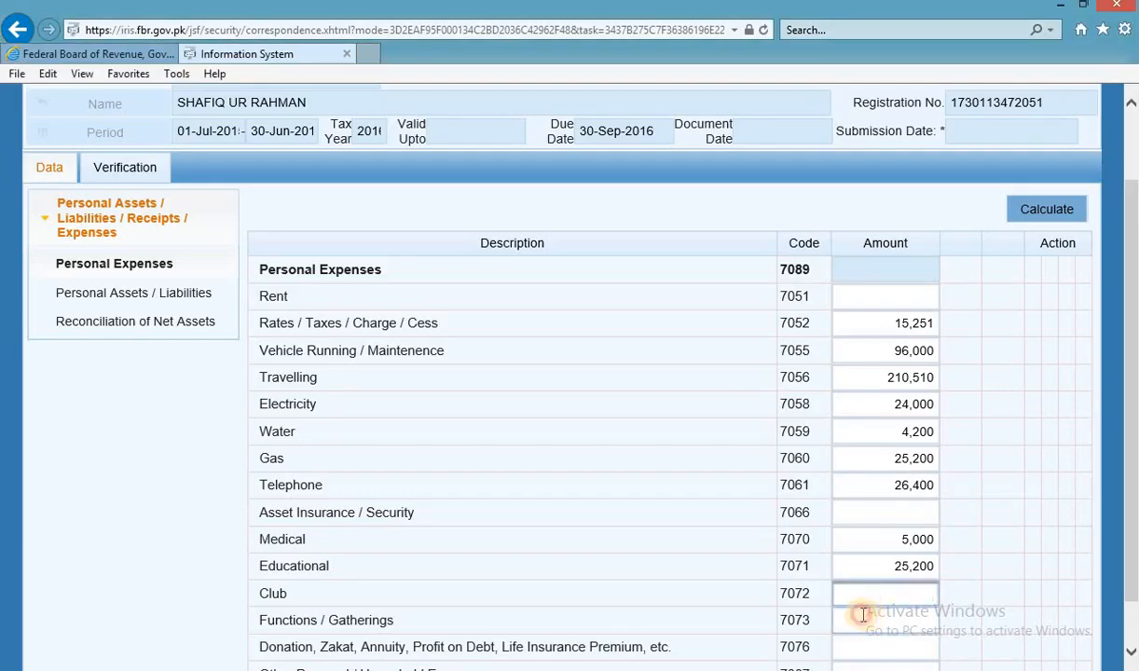
key("ctrl+v")
scroll(864, 601, "down", 1)
key("alt+Tab")
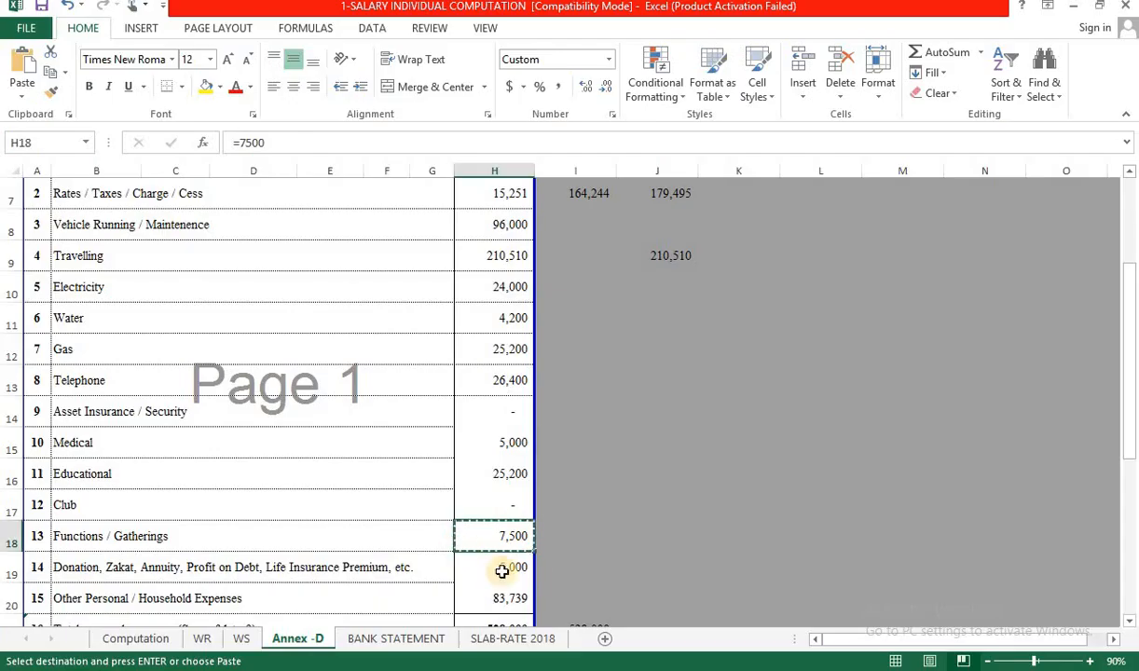
left_click(519, 568)
key("ctrl+c")
key("alt+Tab")
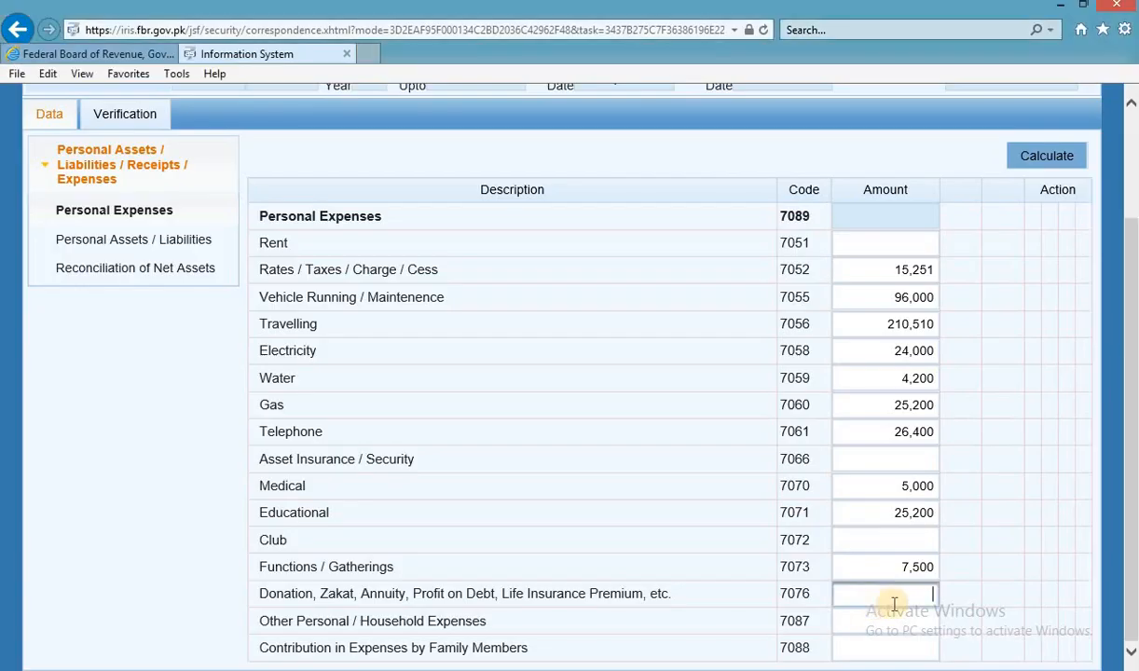
left_click(872, 593)
key("ctrl+v")
Enter Other Household Expenses of 83,739 and calculate the Personal Expenses total.
key("alt+Tab")
left_click(511, 598)
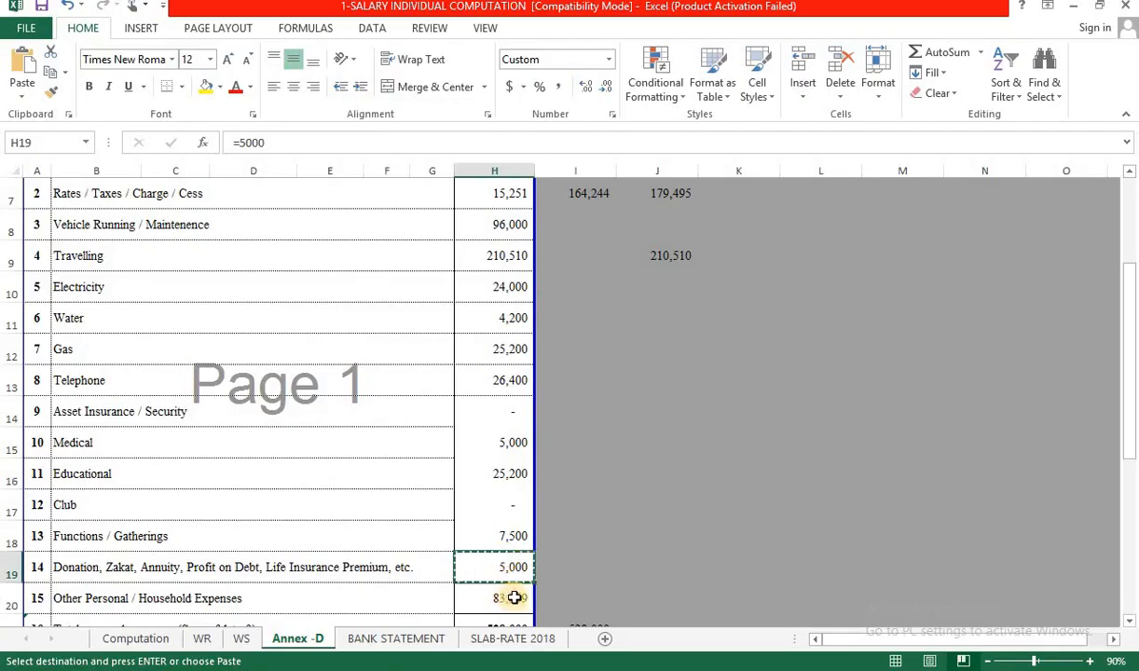
key("ctrl+c")
key("alt+Tab")
left_click(858, 619)
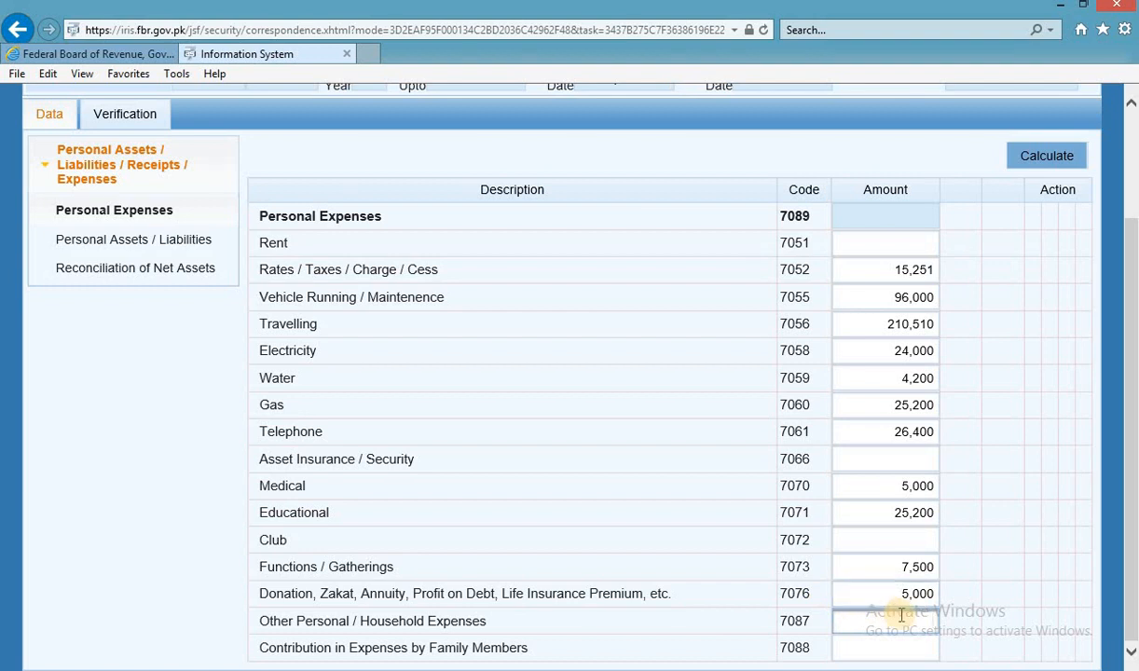
key("ctrl+v")
left_click(1014, 334)
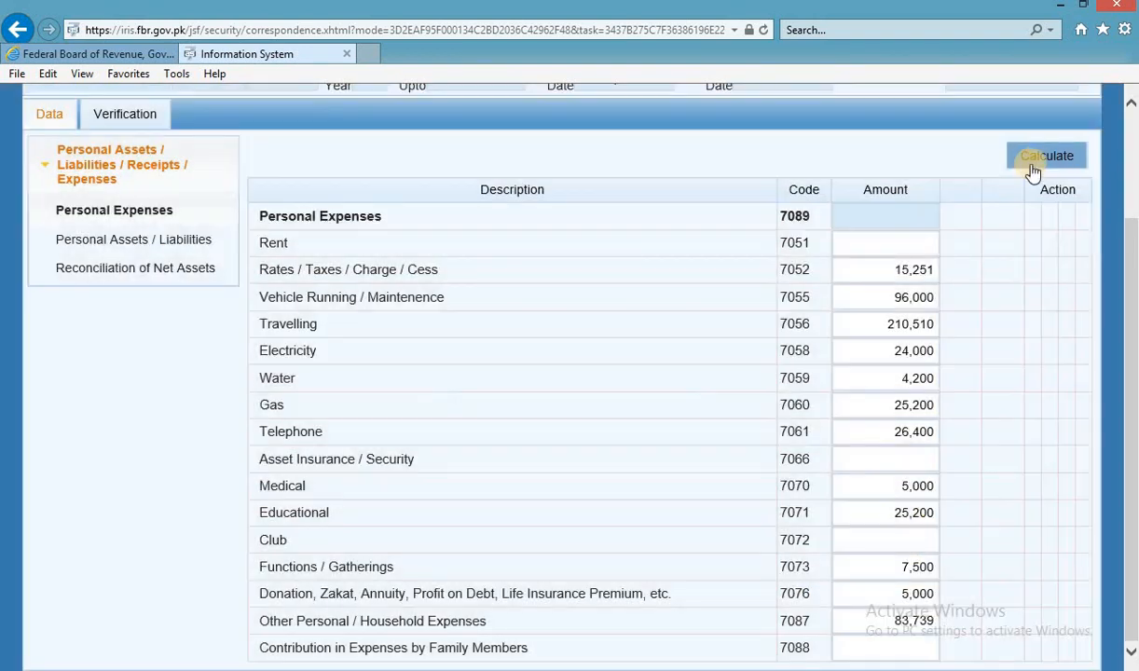
left_click(1033, 166)
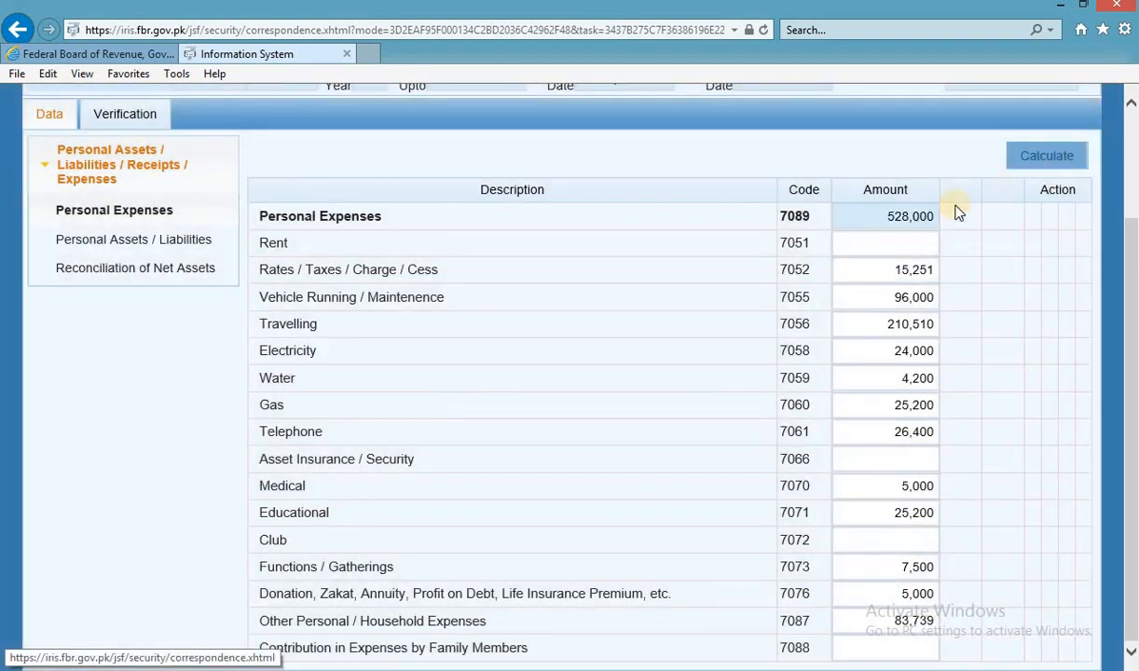
Confirm the 528,000 total matches the workbook, then go to Personal Assets / Liabilities.
key("alt+Tab")
scroll(497, 605, "down", 1)
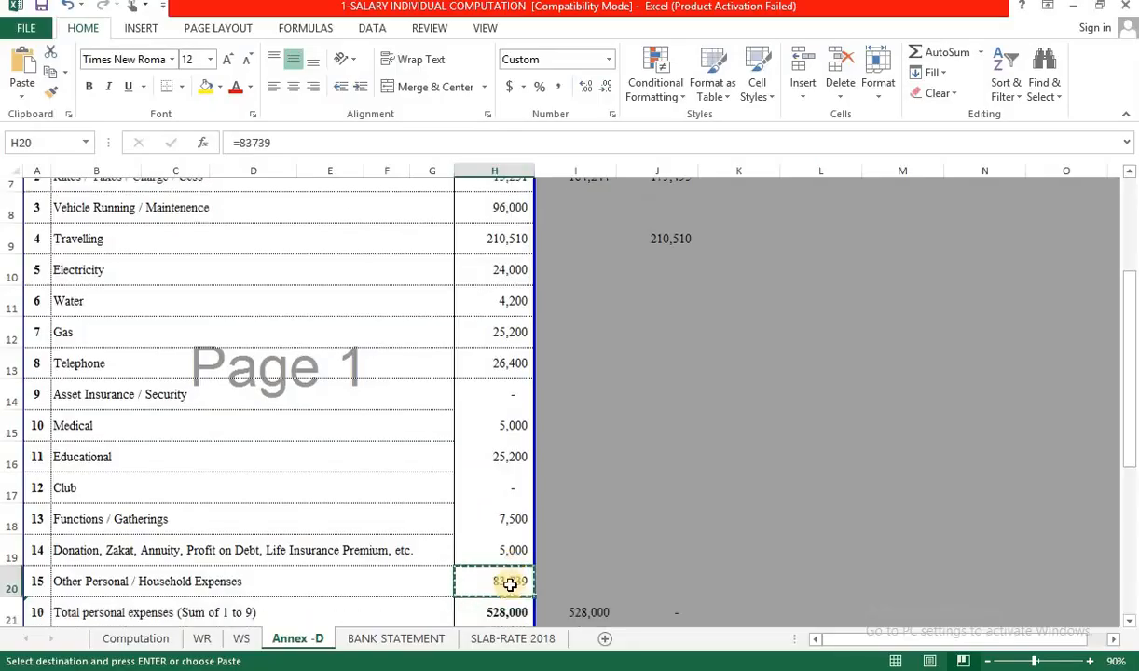
left_click(518, 534)
key("alt+Tab")
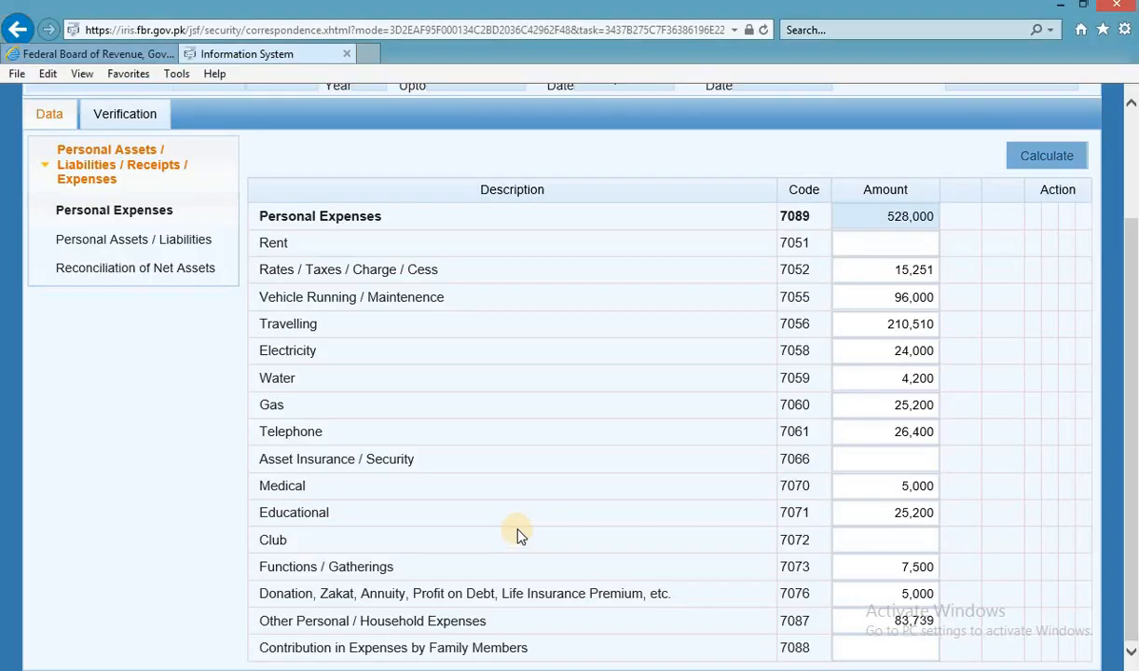
left_click(166, 248)
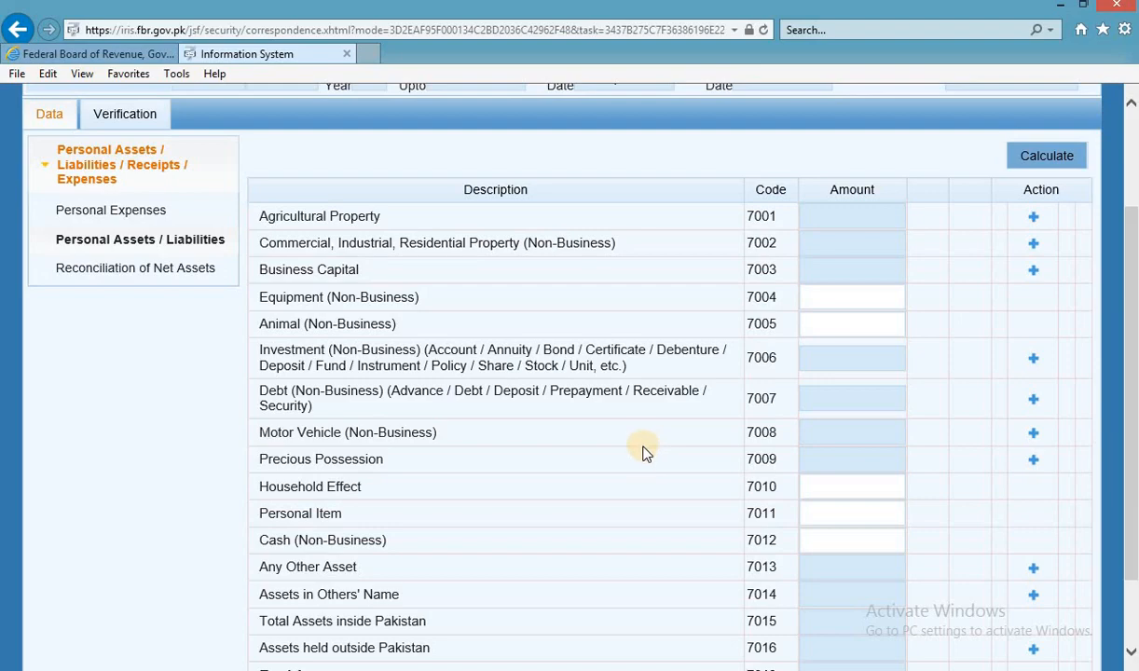
key("alt+Tab")
Bring up the workbook's WS net wealth sheet alongside the IRIS assets form.
left_click(240, 637)
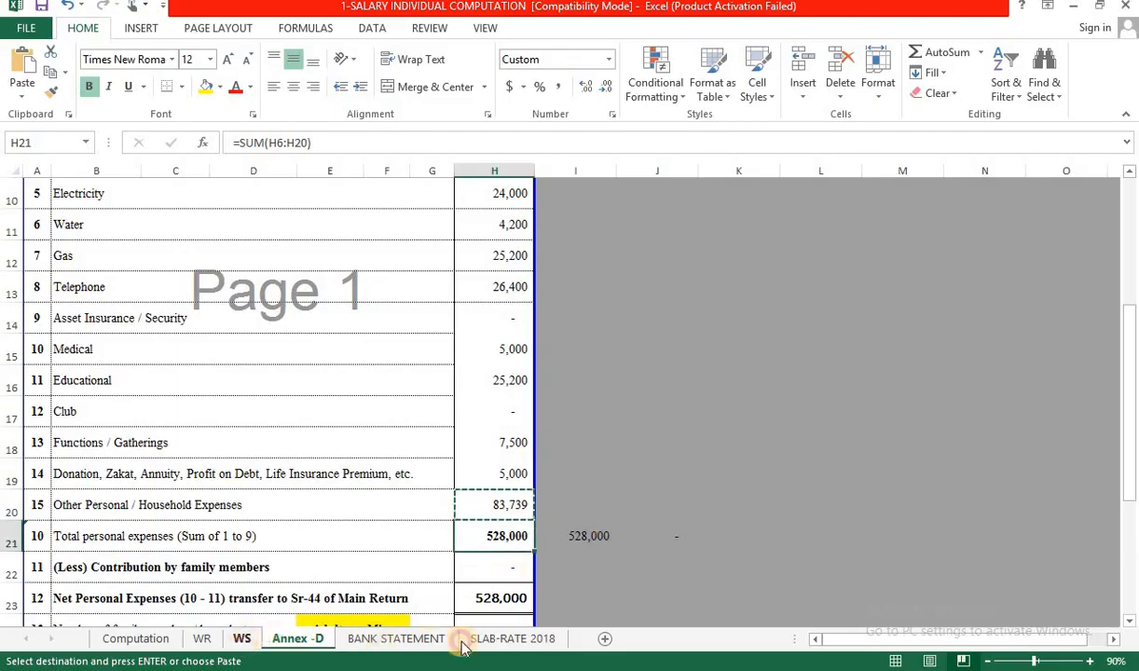
scroll(349, 534, "up", 2)
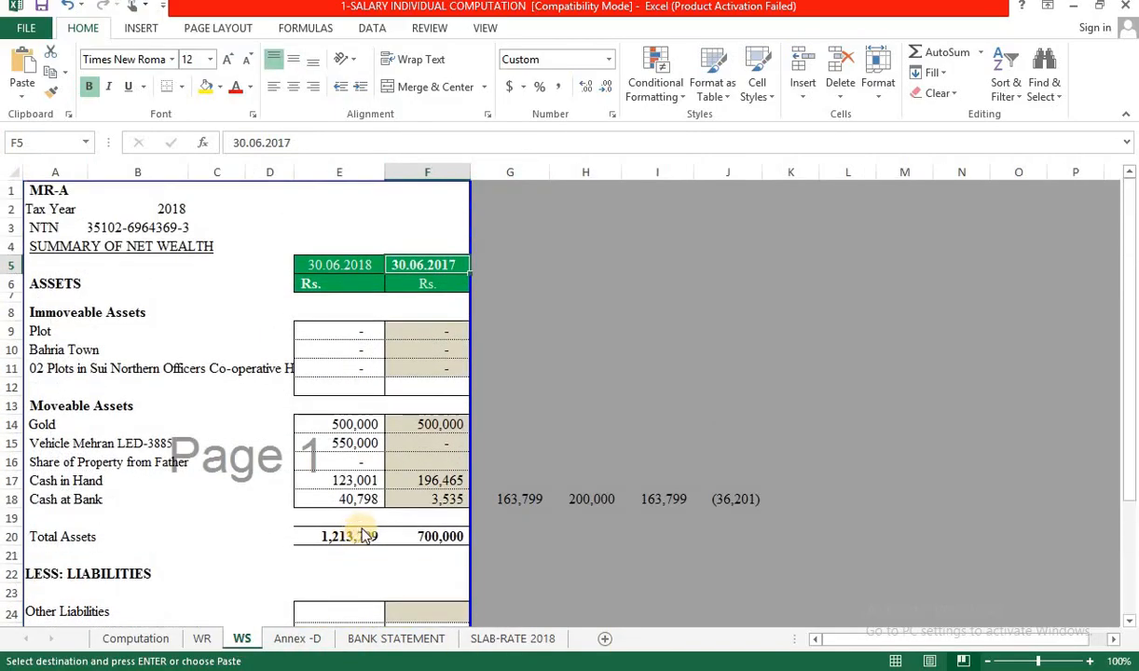
key("alt+Tab")
key("alt+Tab")
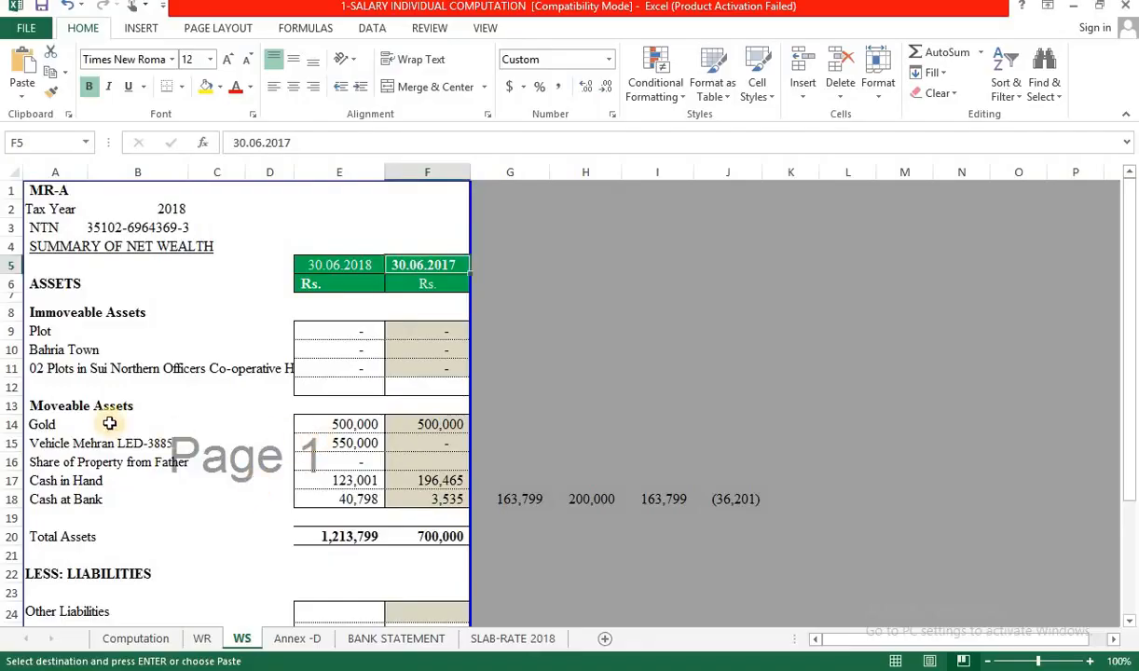
key("alt+Tab")
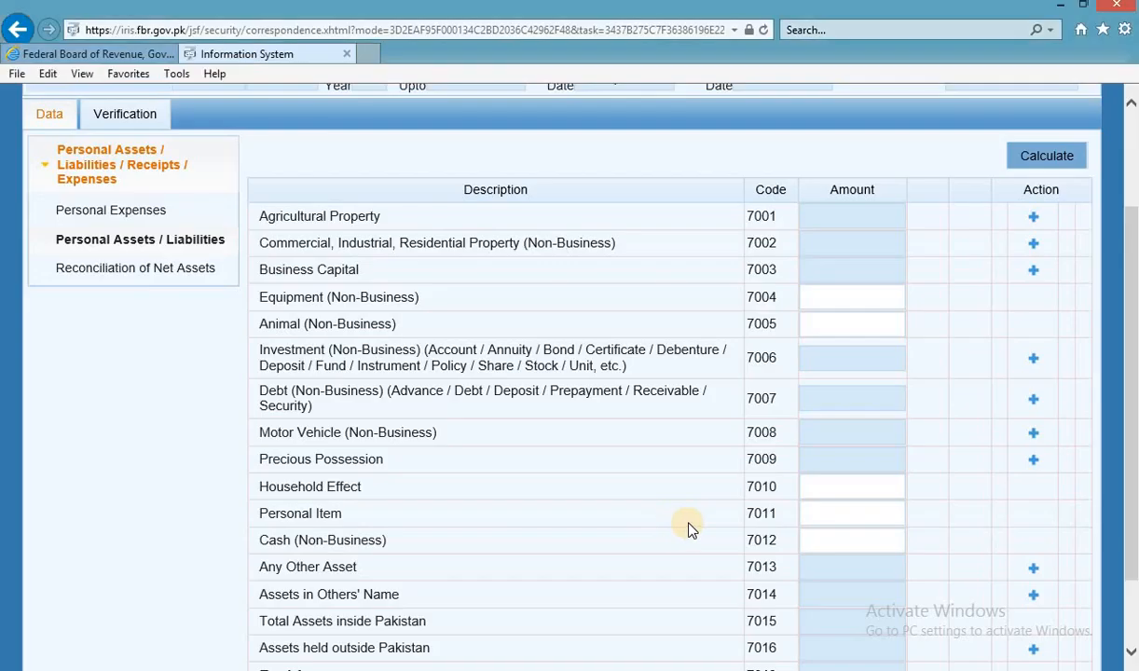
scroll(690, 529, "down", 2)
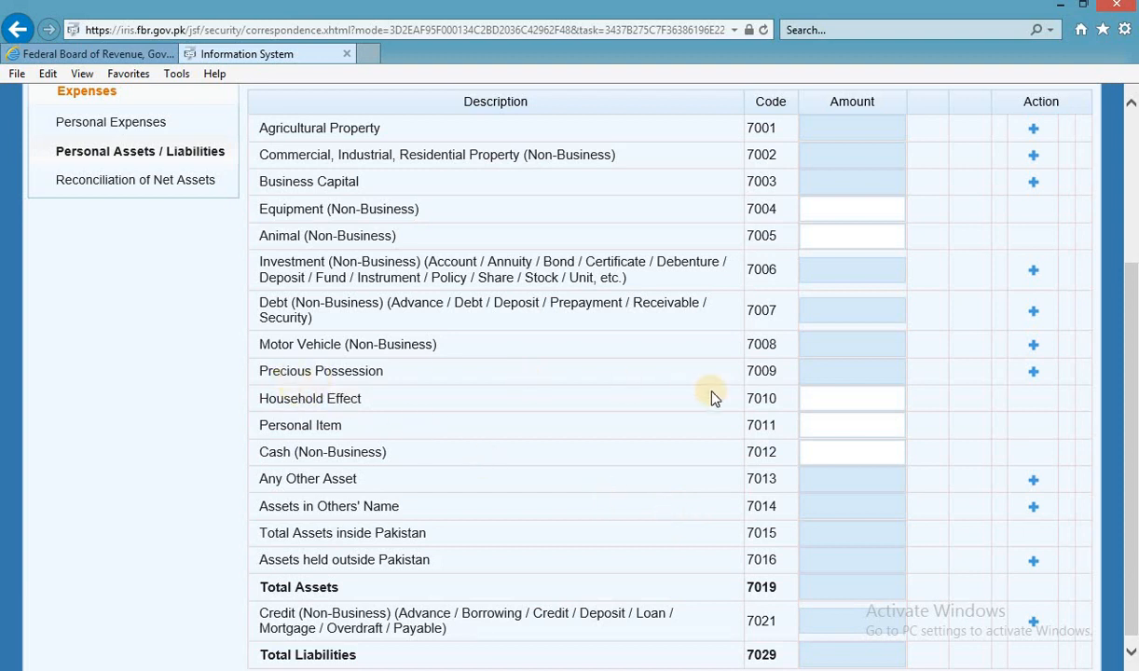
double_click(779, 372)
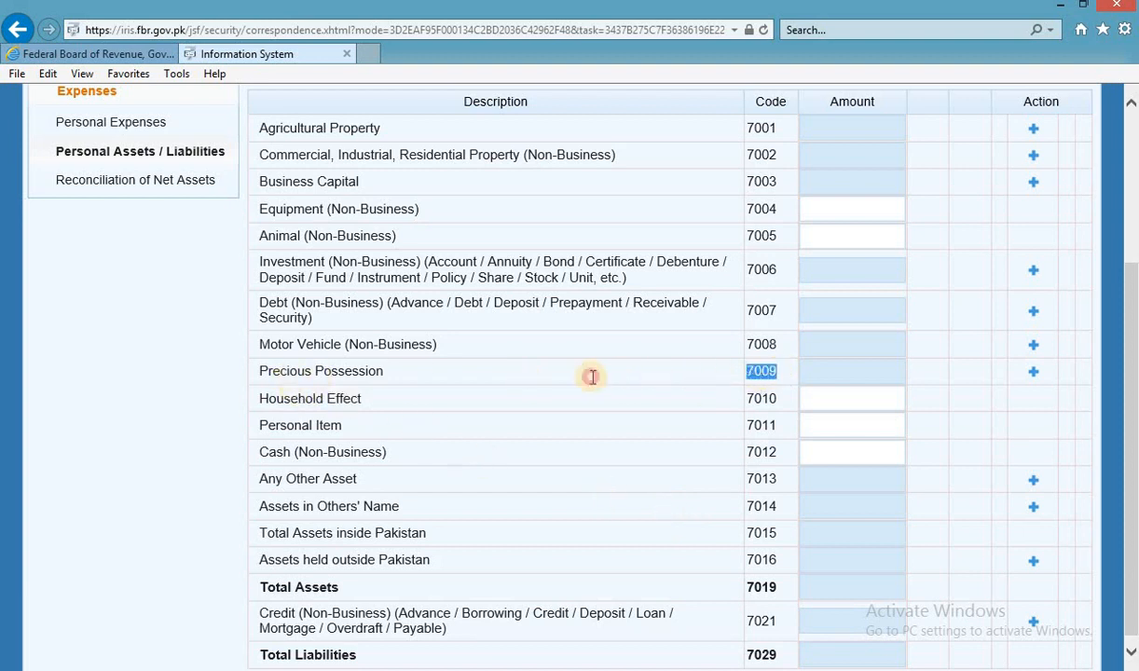
left_click_drag(378, 386, 672, 386)
left_click(862, 378)
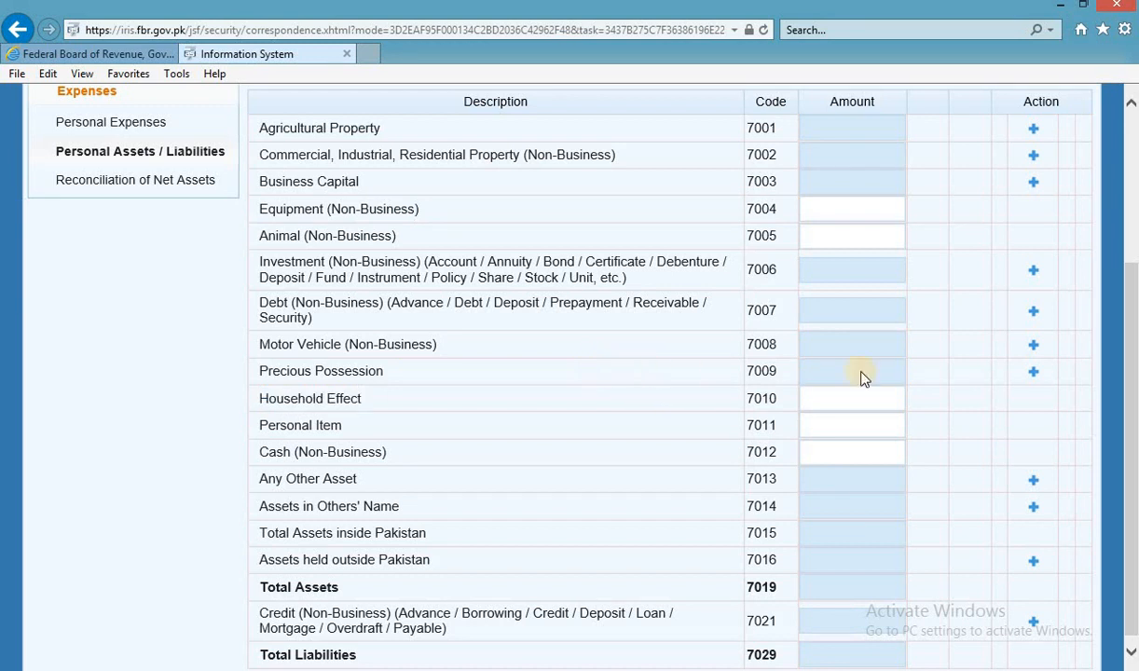
Add a Gold - 10 Tola item under Precious Possession.
left_click(1033, 375)
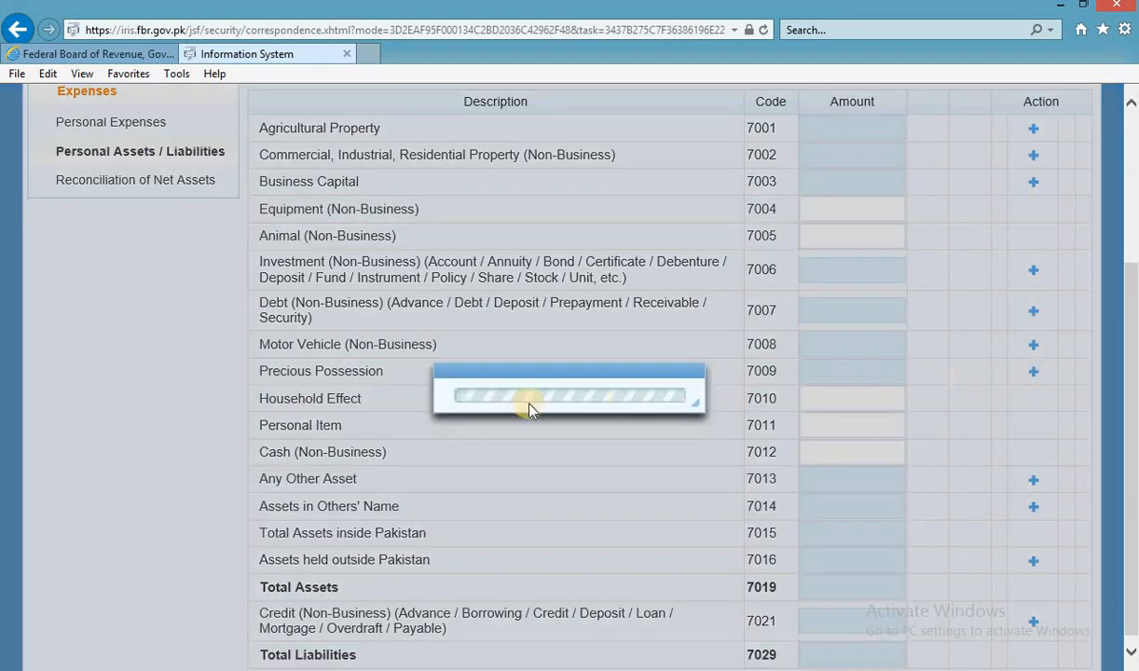
left_click(522, 300)
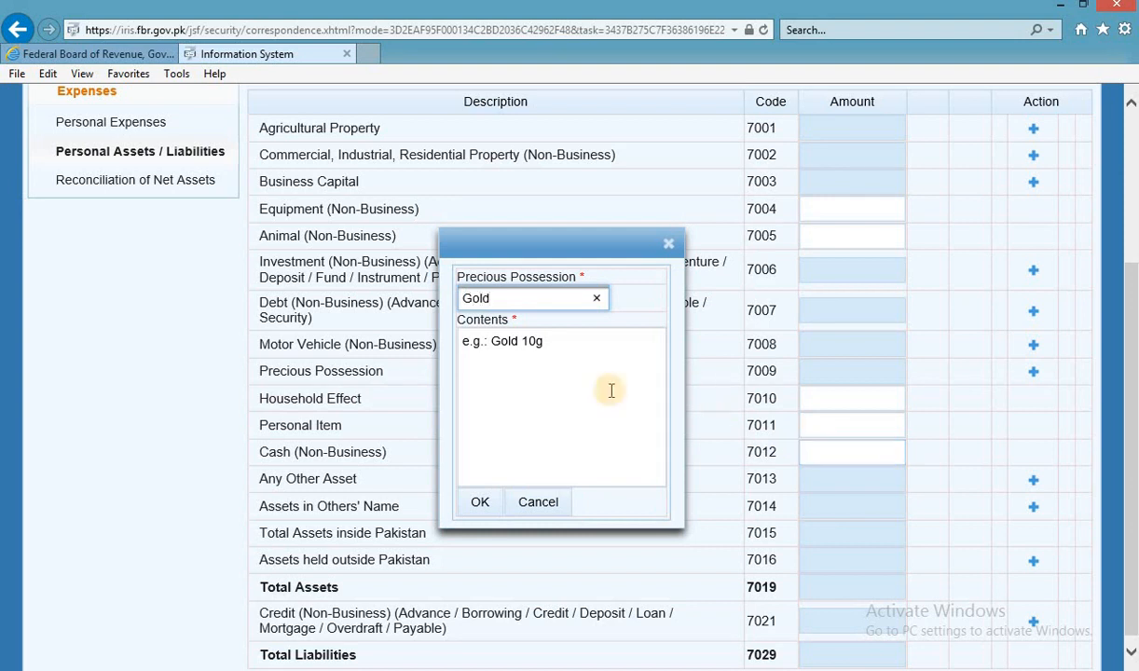
left_click(573, 341)
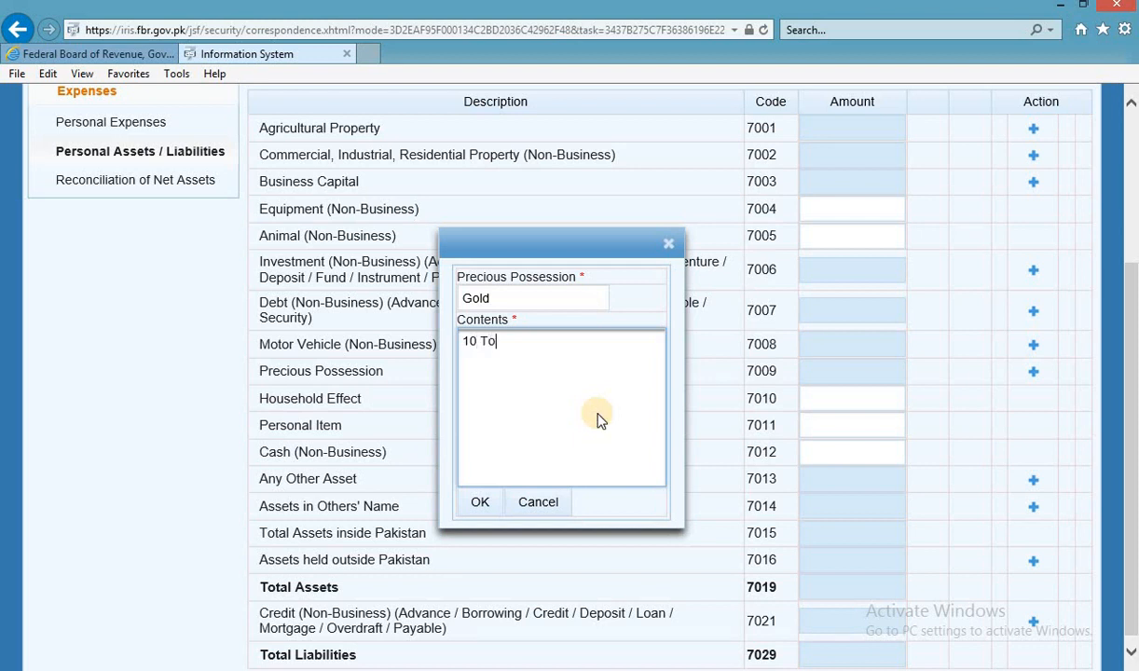
left_click(479, 502)
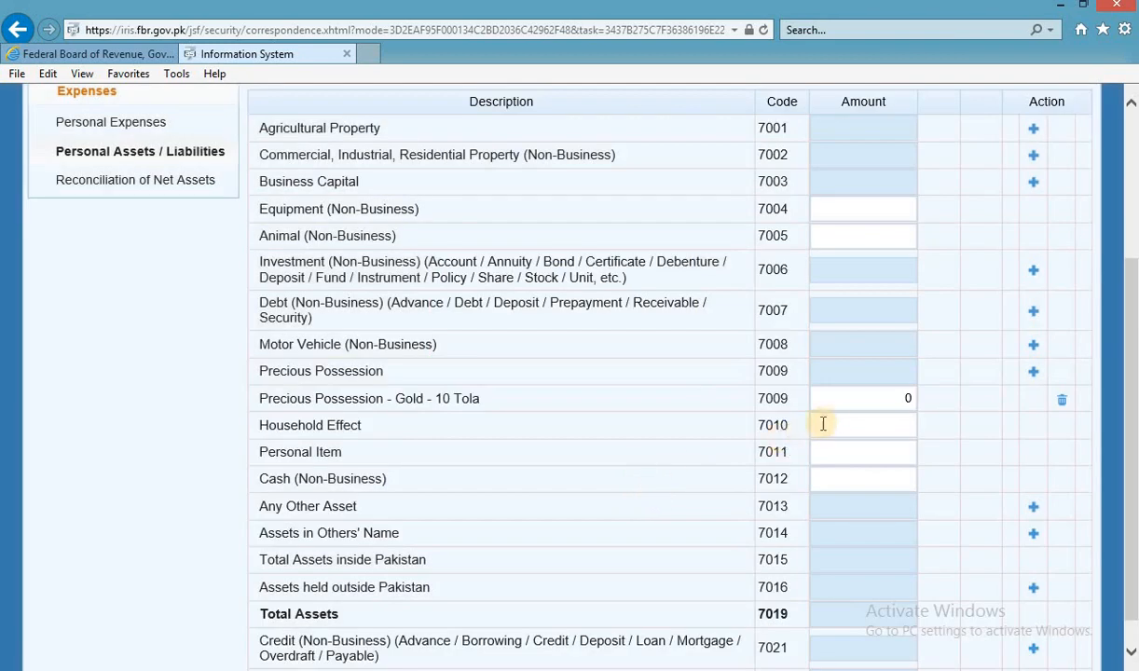
Give the gold item an amount of 500,000 and recalculate the asset totals.
left_click(888, 423)
key("alt+Tab")
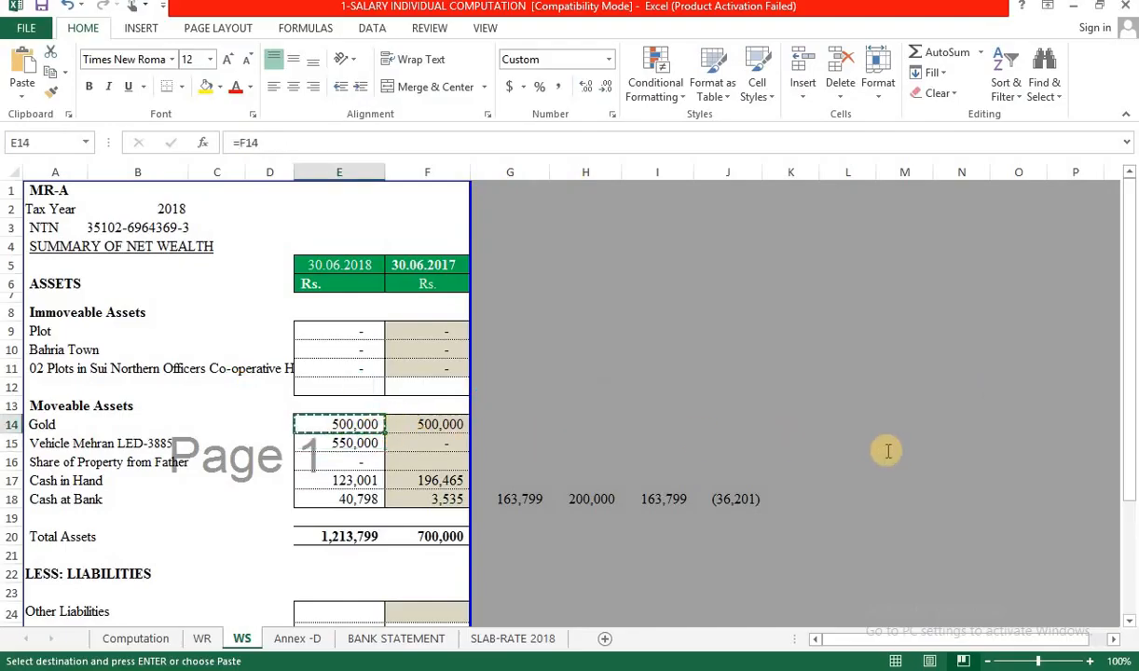
key("alt+Tab")
type("500,000")
left_click(944, 405)
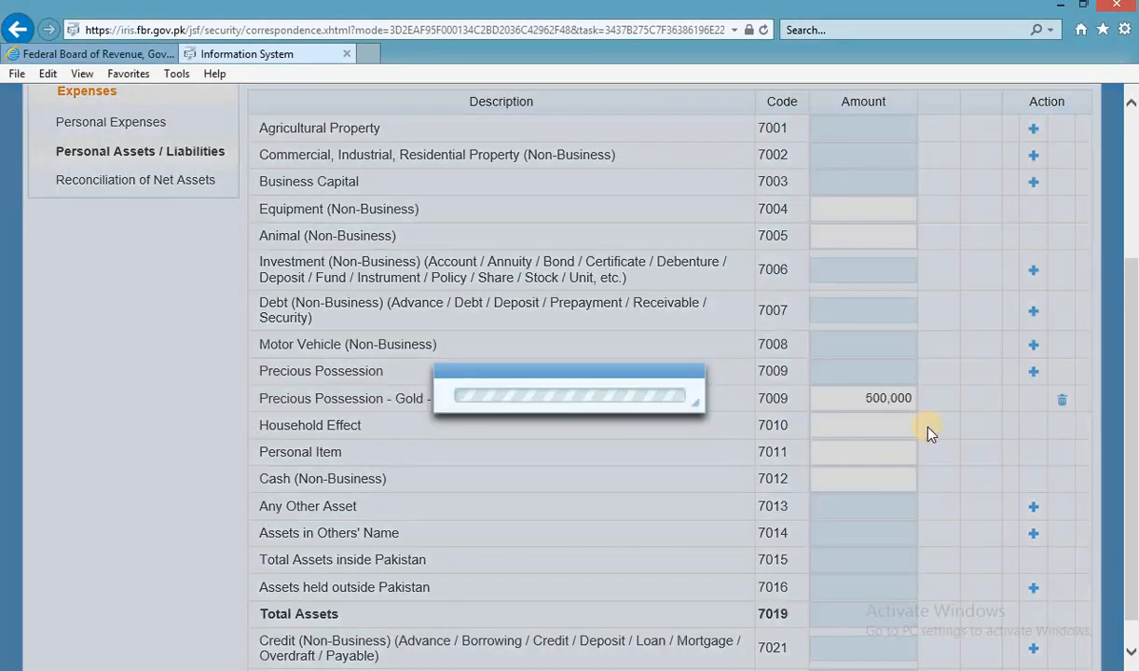
key("alt+Tab")
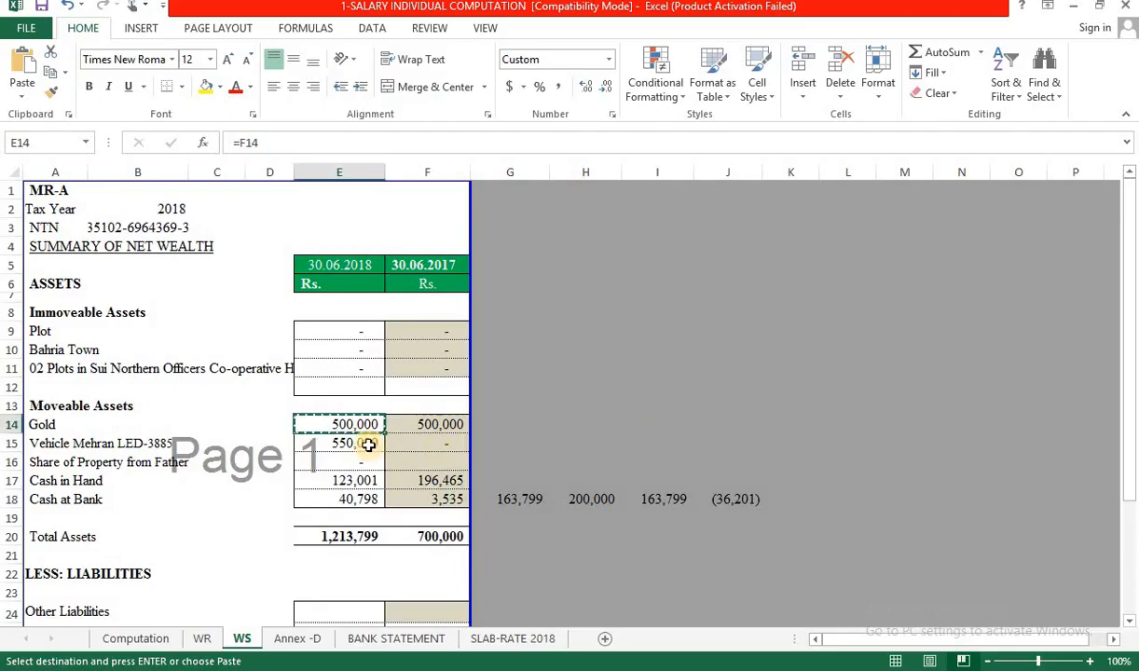
key("alt+Tab")
scroll(961, 452, "up", 2)
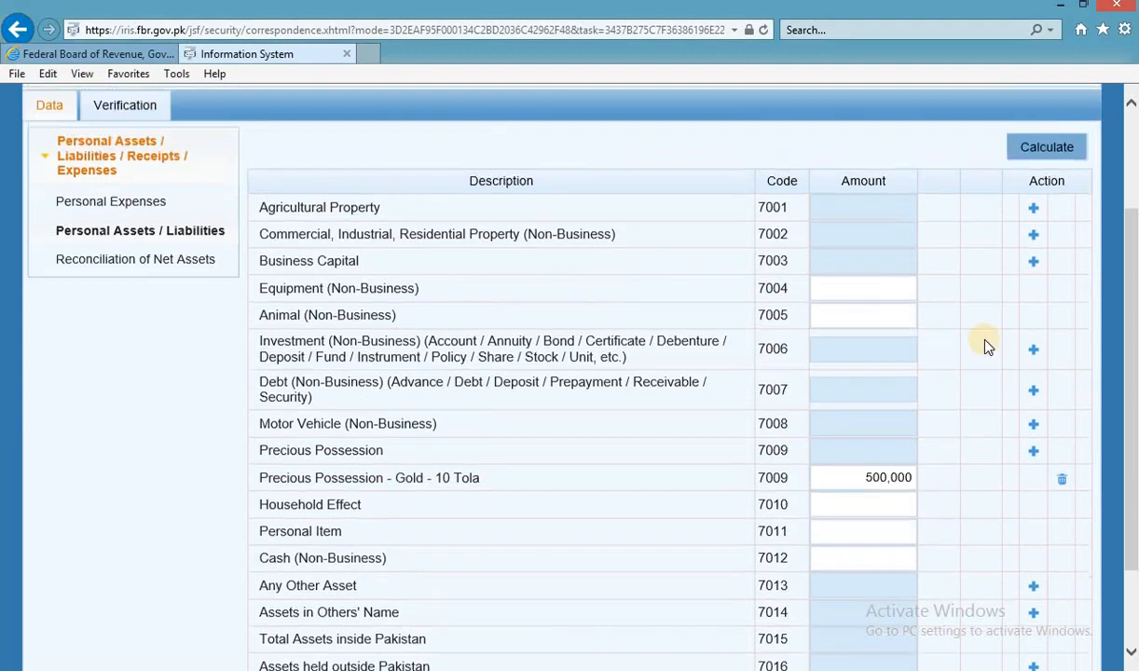
left_click(1035, 164)
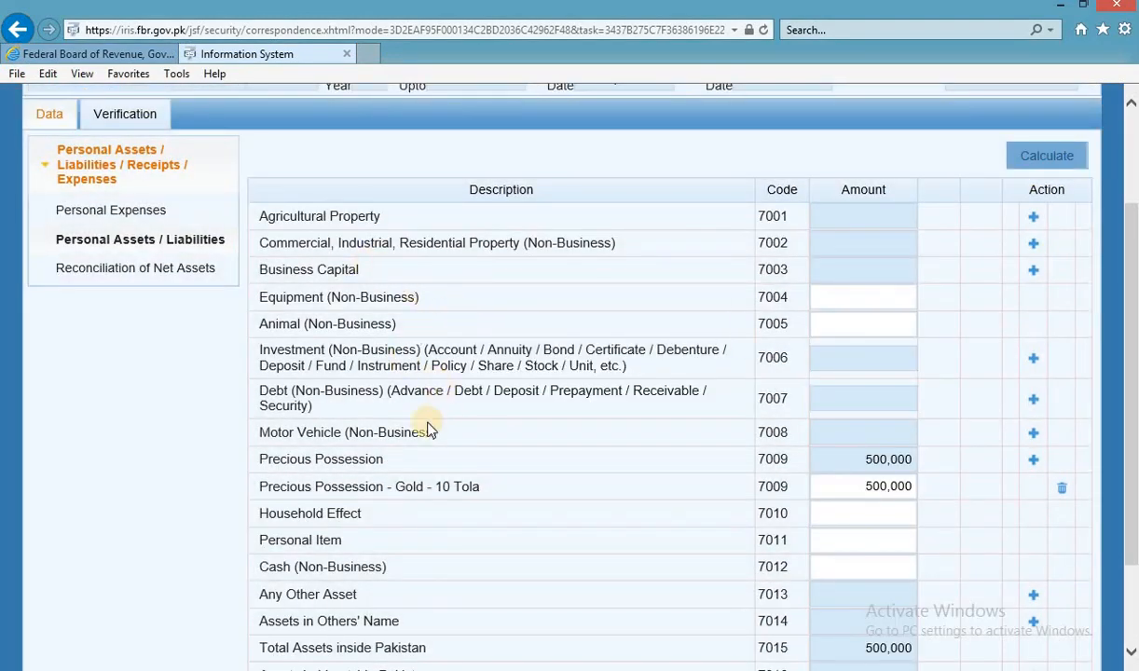
left_click(1033, 432)
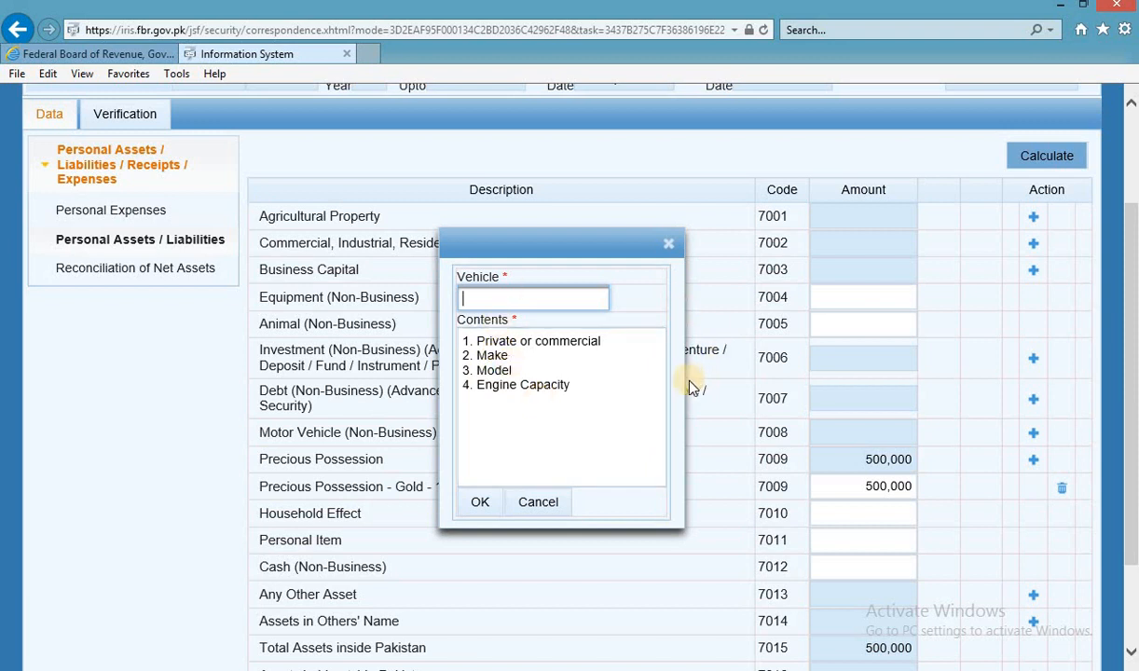
type("Private")
left_click(544, 367)
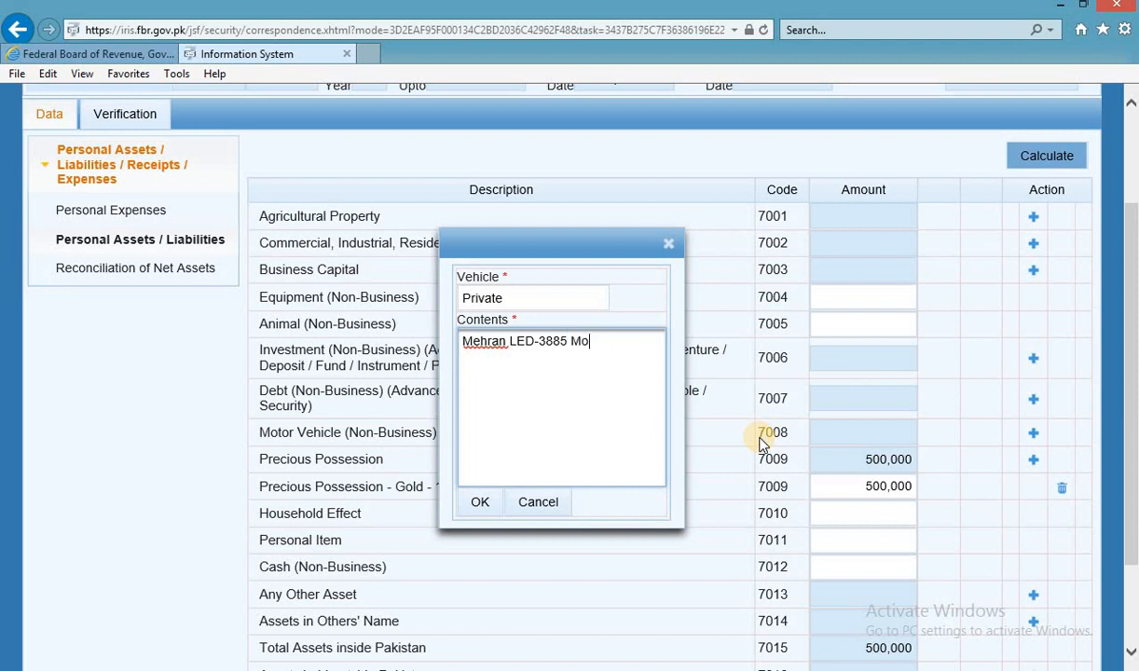
type("Model 2013")
left_click(479, 502)
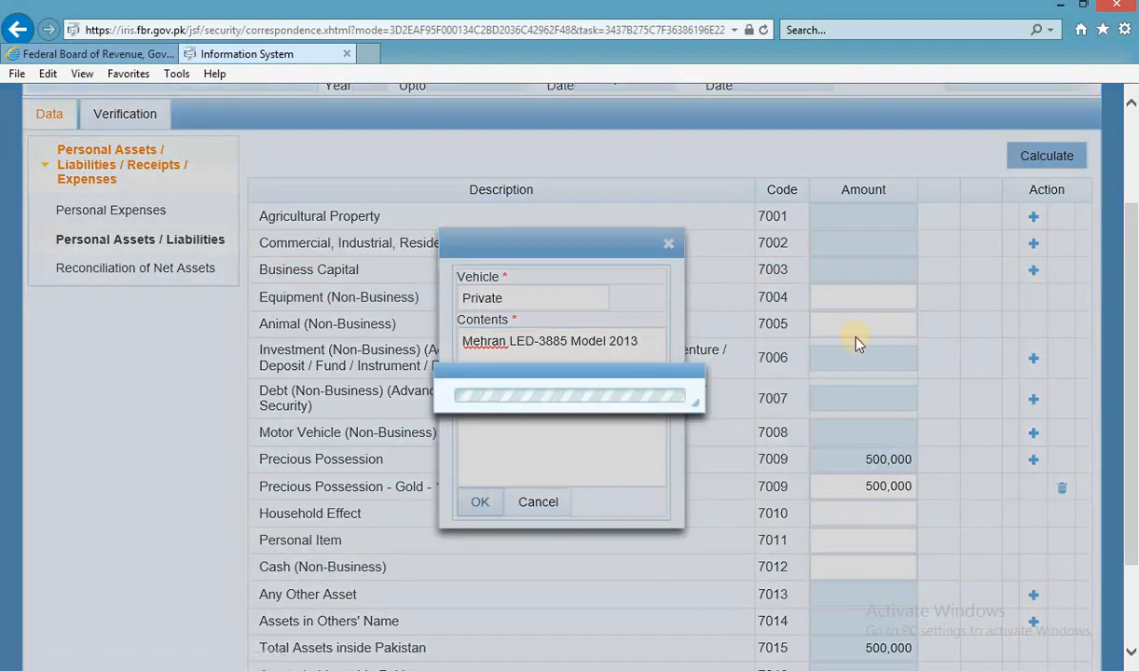
Set the Mehran vehicle's amount to 550,000 from the workbook and recalculate totals.
left_click(887, 461)
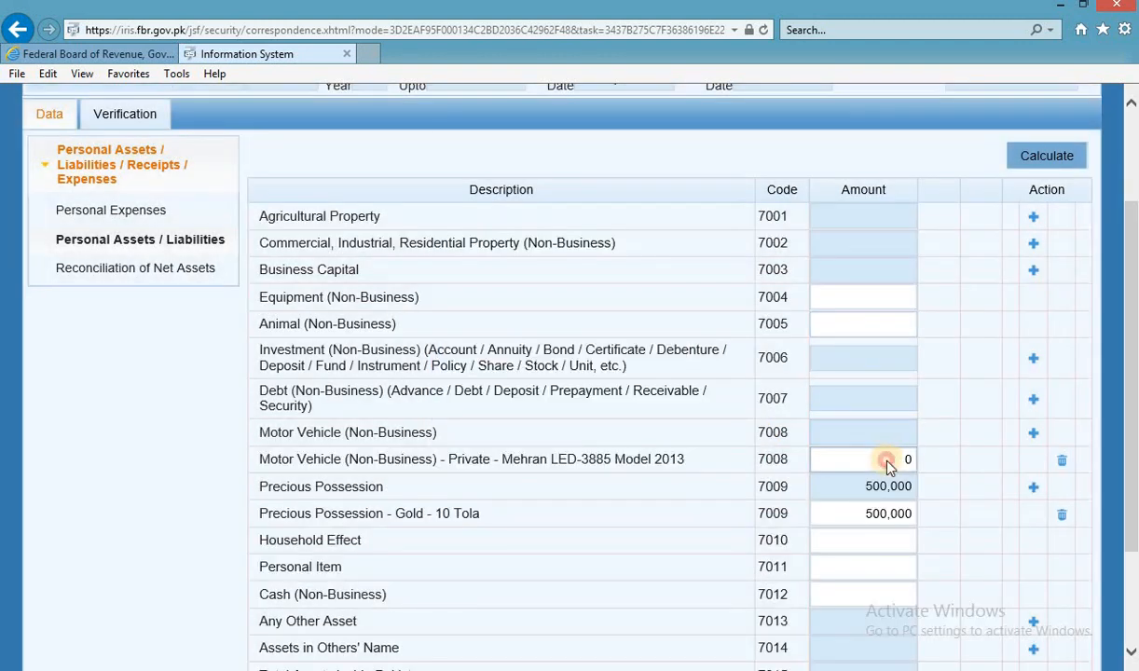
key("alt+Tab")
left_click(350, 442)
key("ctrl+c")
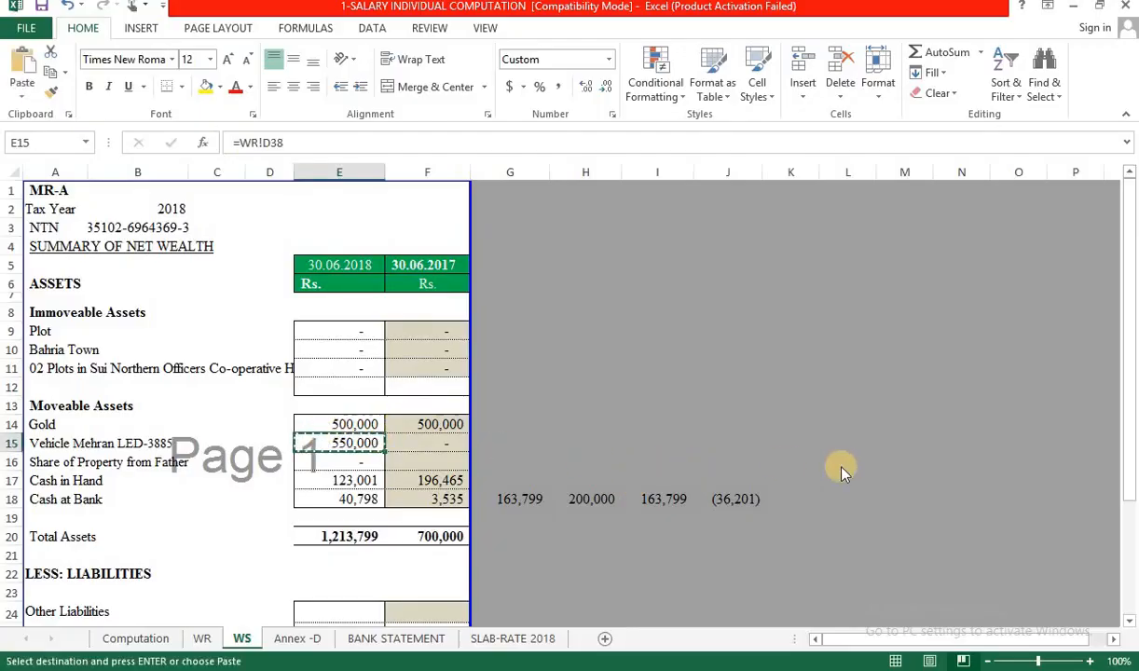
key("alt+Tab")
key("ctrl+v")
left_click(1046, 158)
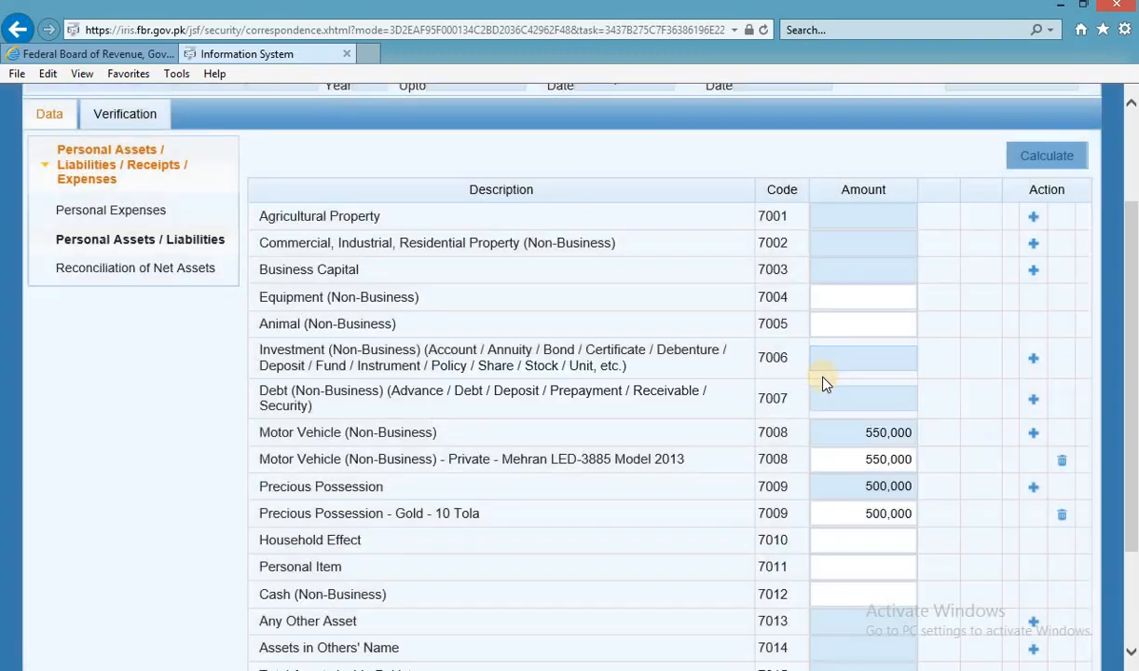
key("alt+Tab")
left_click(360, 480)
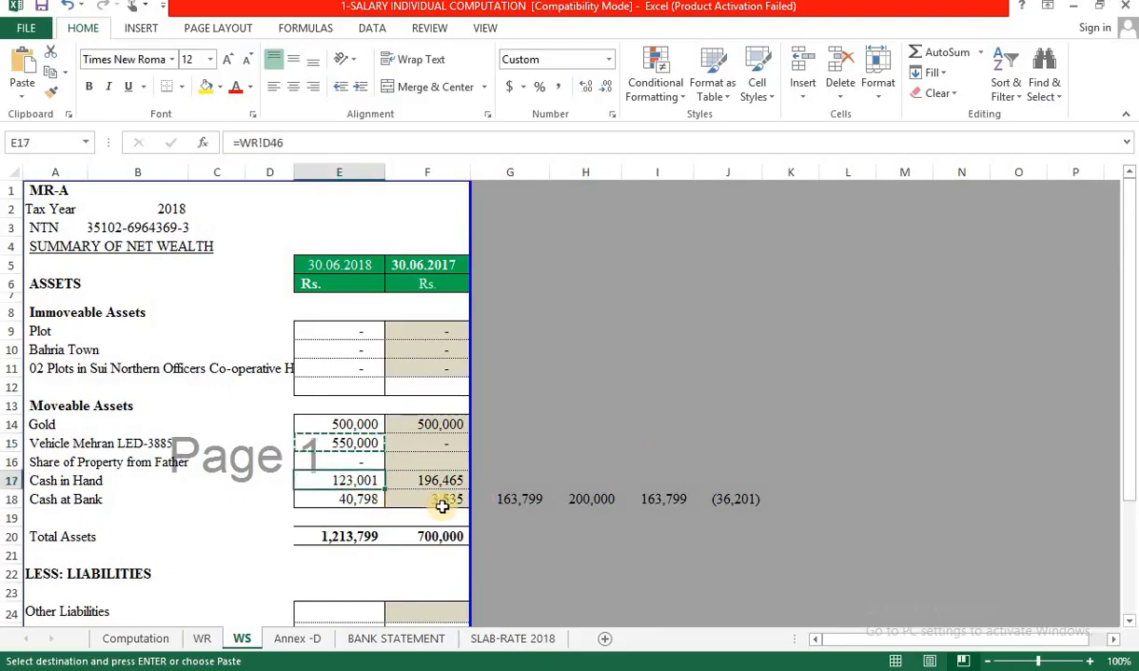
Copy the workbook's 163,799 cash total into the Cash (Non-Business) 7012 amount and recalculate.
left_click(522, 500)
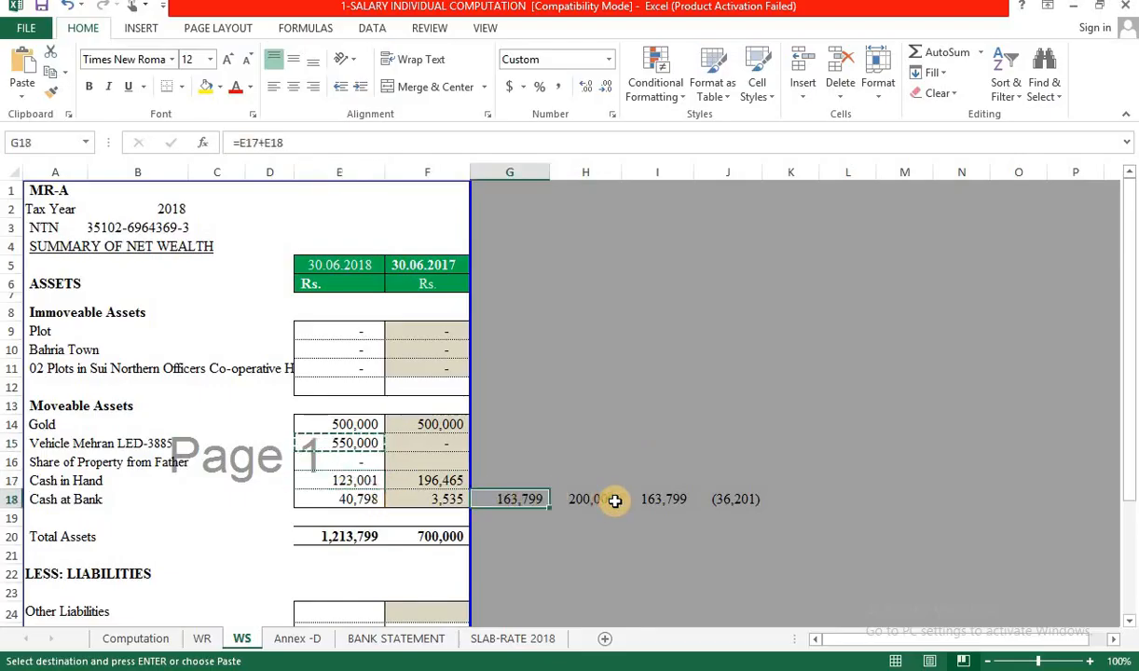
key("F2")
key("Escape")
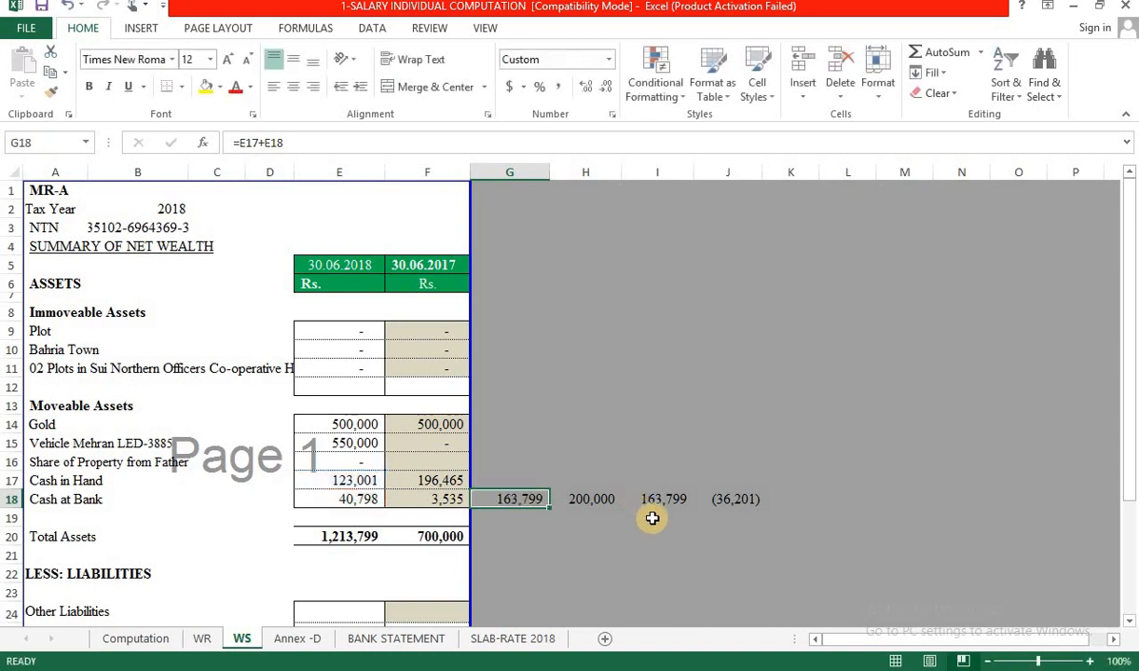
key("alt+Tab")
scroll(643, 490, "down", 2)
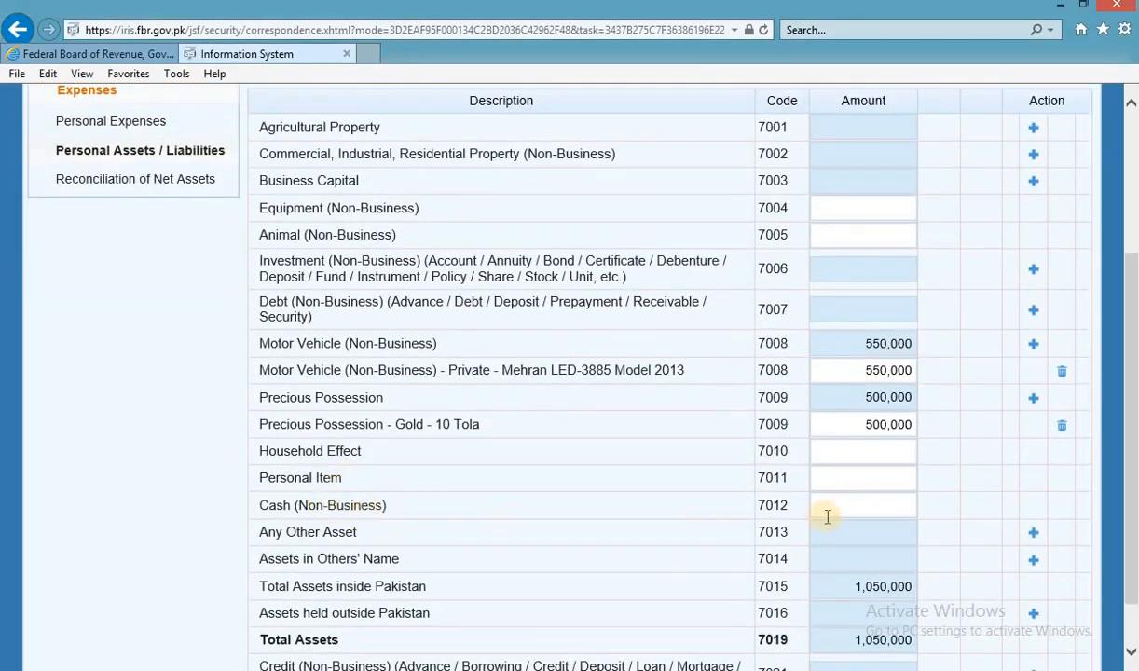
left_click(854, 502)
key("ctrl+v")
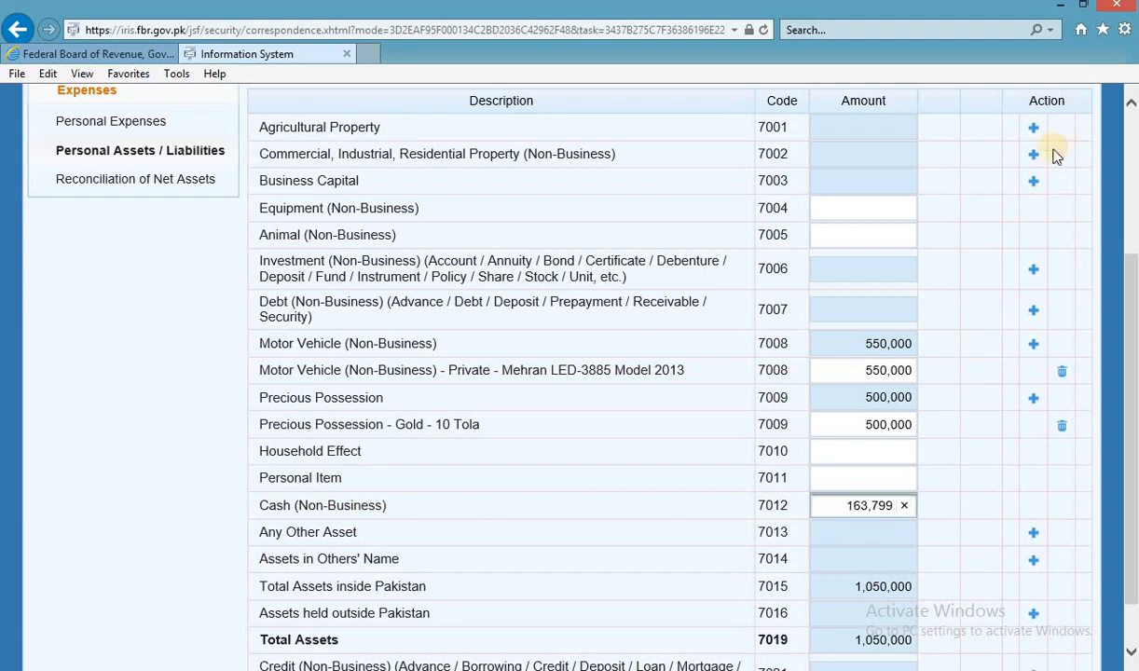
scroll(1057, 156, "up", 3)
left_click(1039, 246)
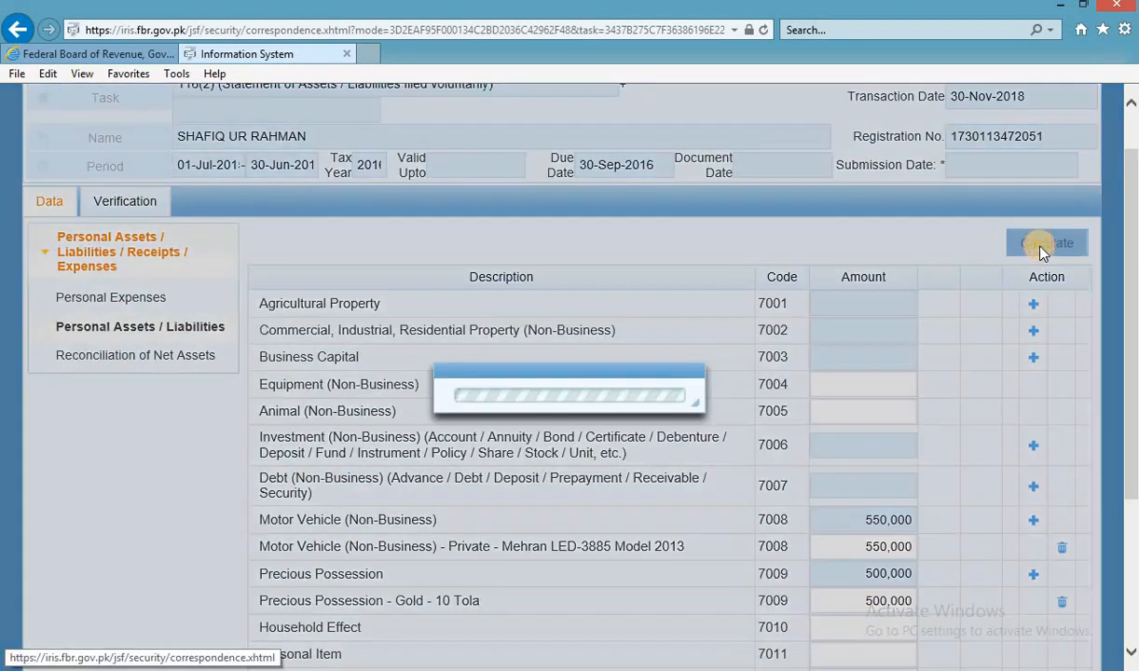
scroll(1005, 373, "down", 3)
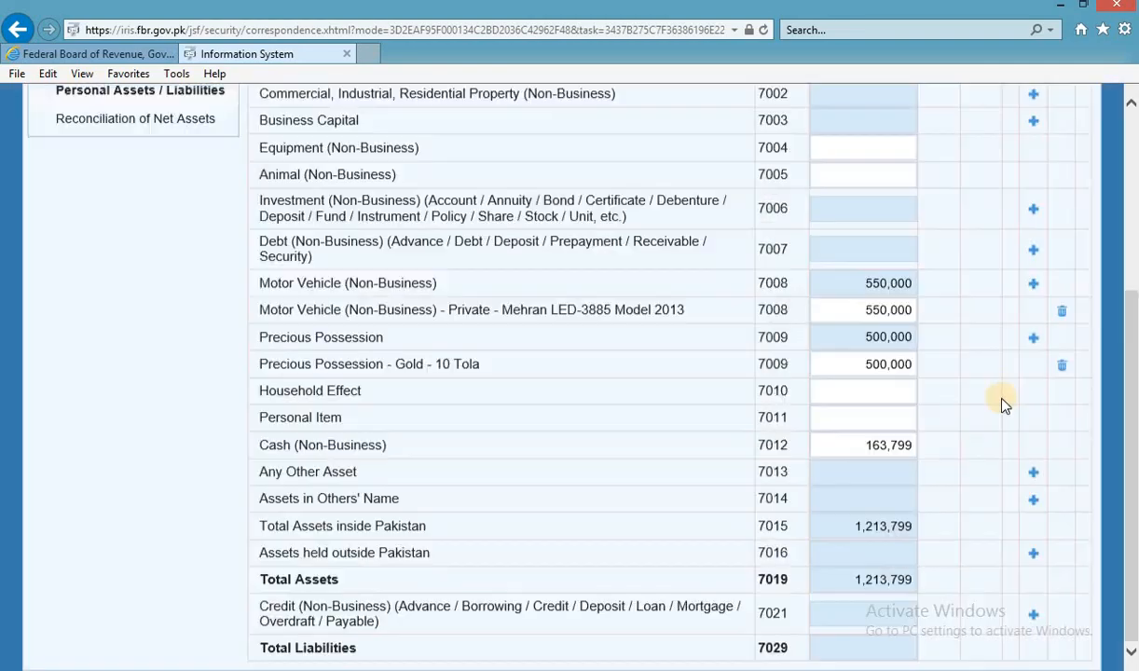
Check the workbook's 1,213,799 total assets against IRIS, then bring up the WR sheet.
key("alt+Tab")
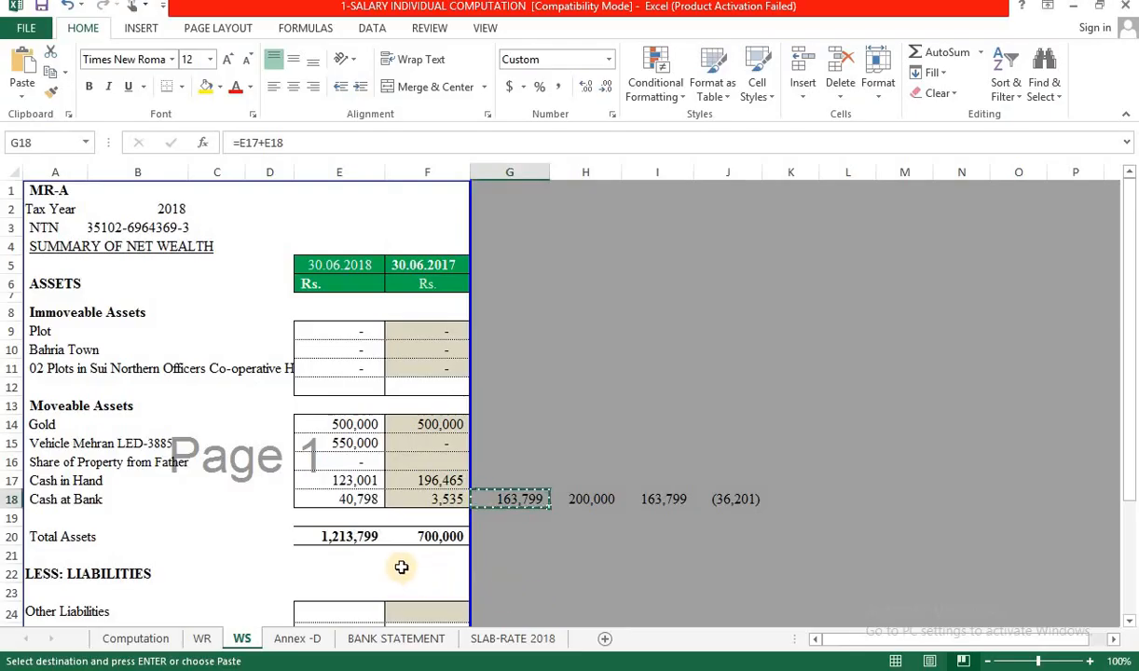
left_click(370, 538)
key("Escape")
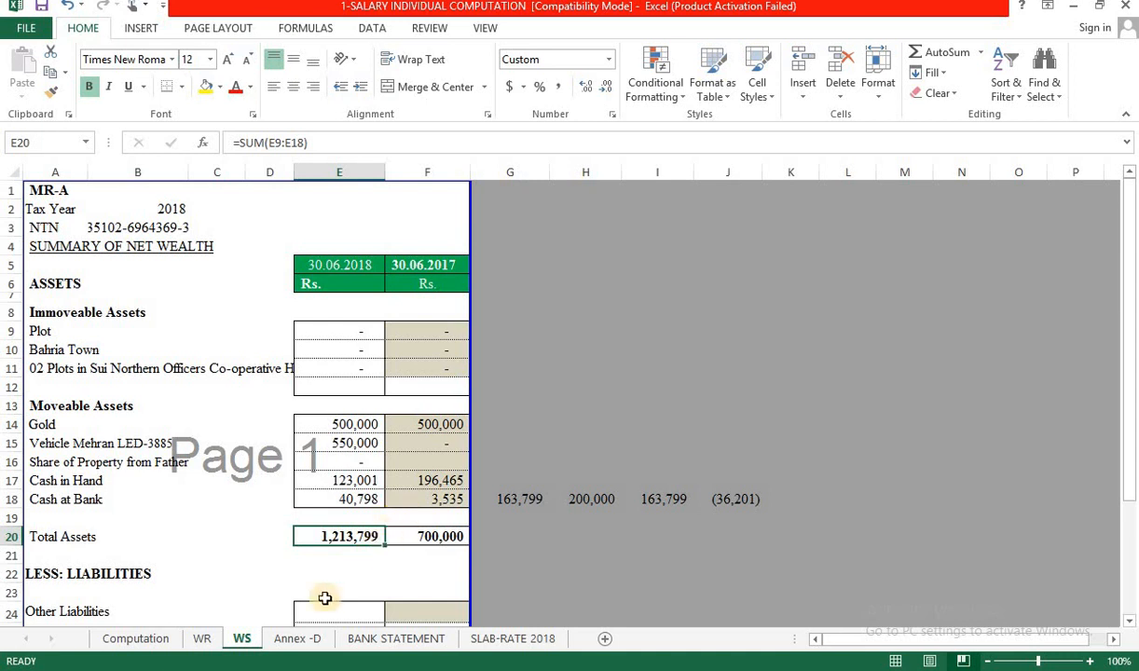
left_click(203, 638)
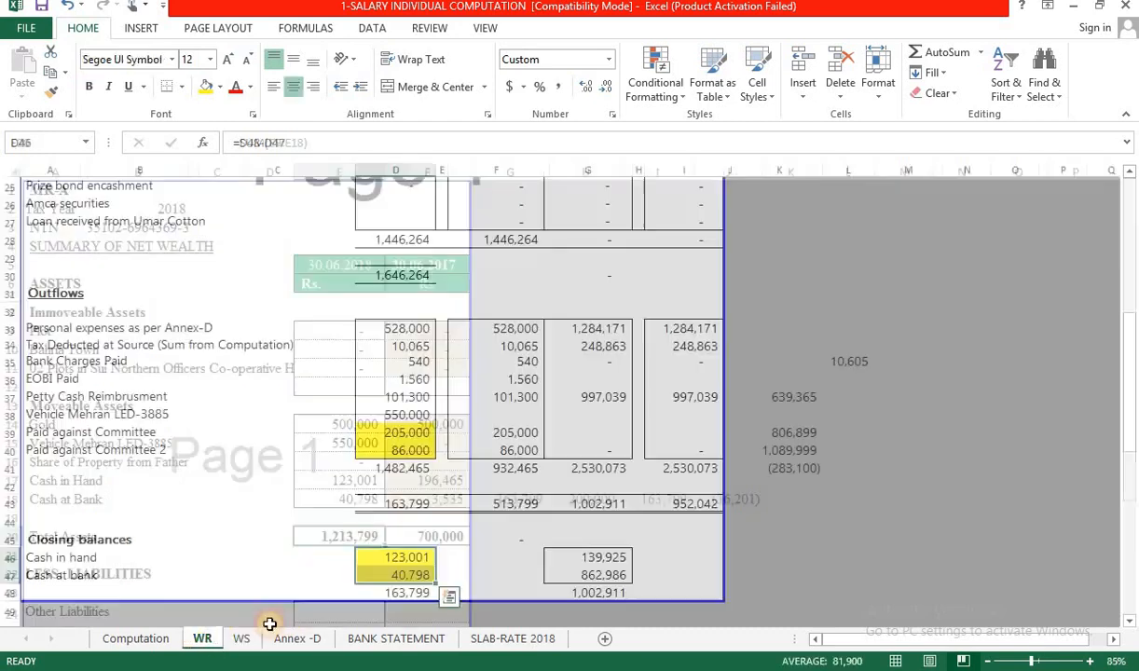
key("alt+Tab")
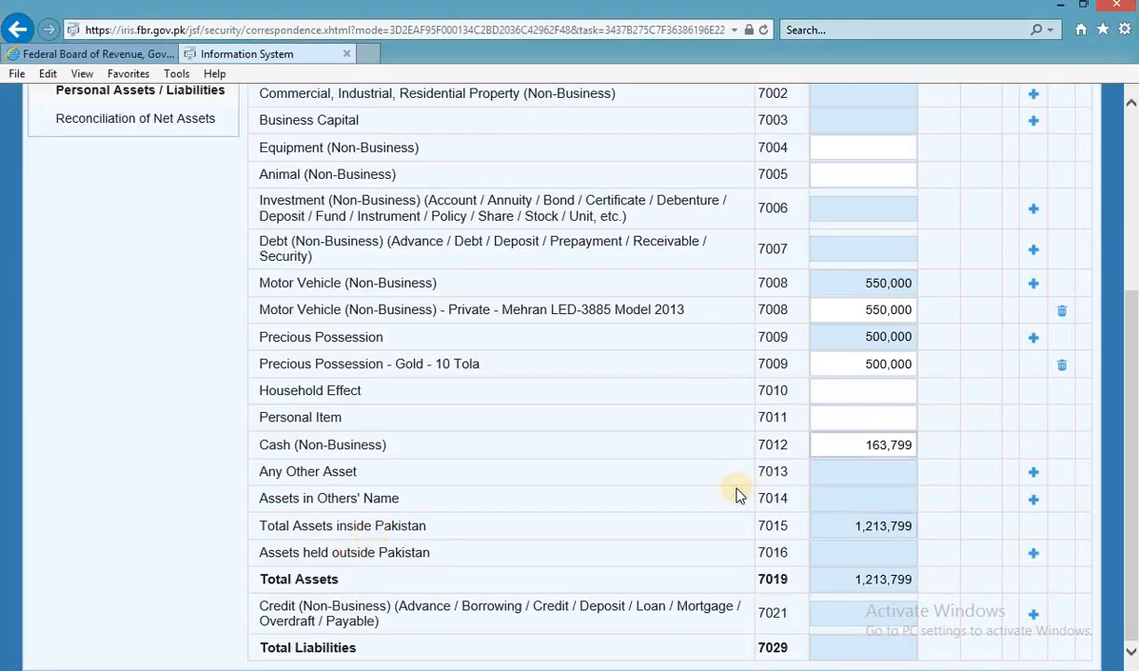
scroll(735, 494, "up", 1)
scroll(734, 494, "down", 1)
scroll(745, 496, "up", 2)
key("alt+Tab")
key("alt+Tab")
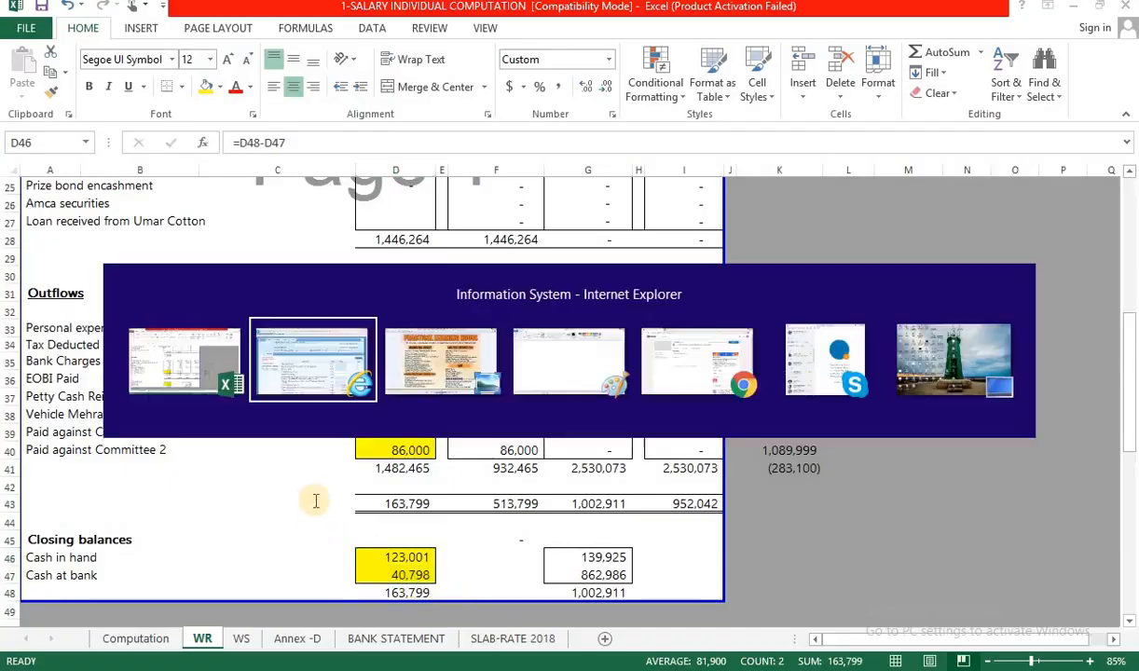
On the Reconciliation of Net Assets page, enter the 875,404 salary as income under normal tax.
left_click(142, 411)
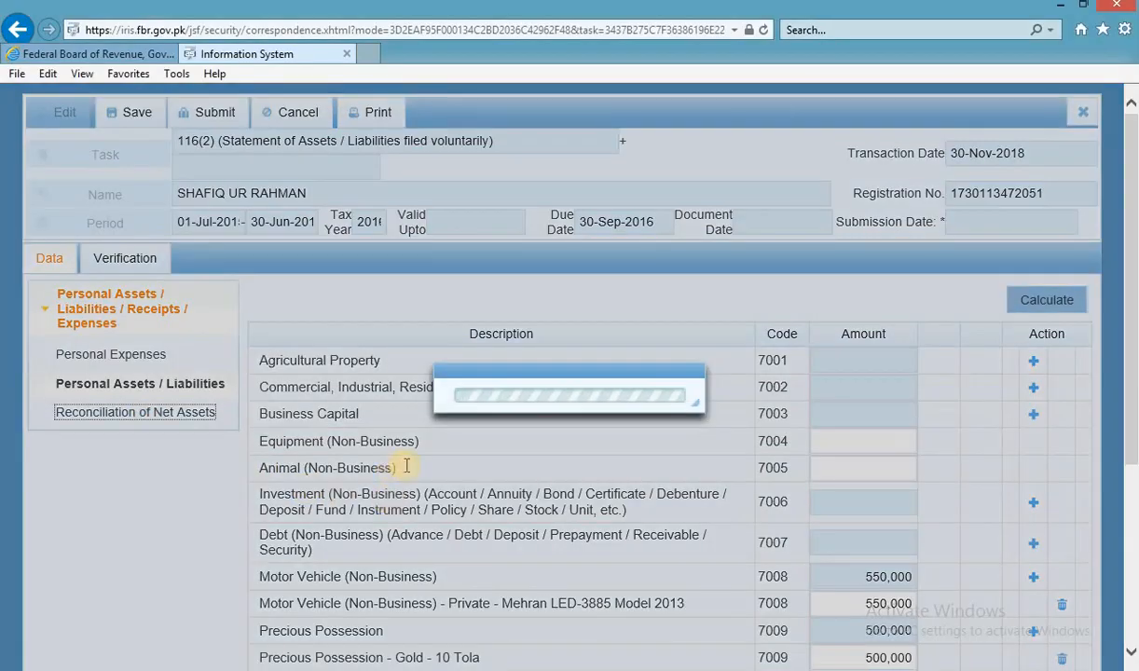
scroll(909, 441, "down", 1)
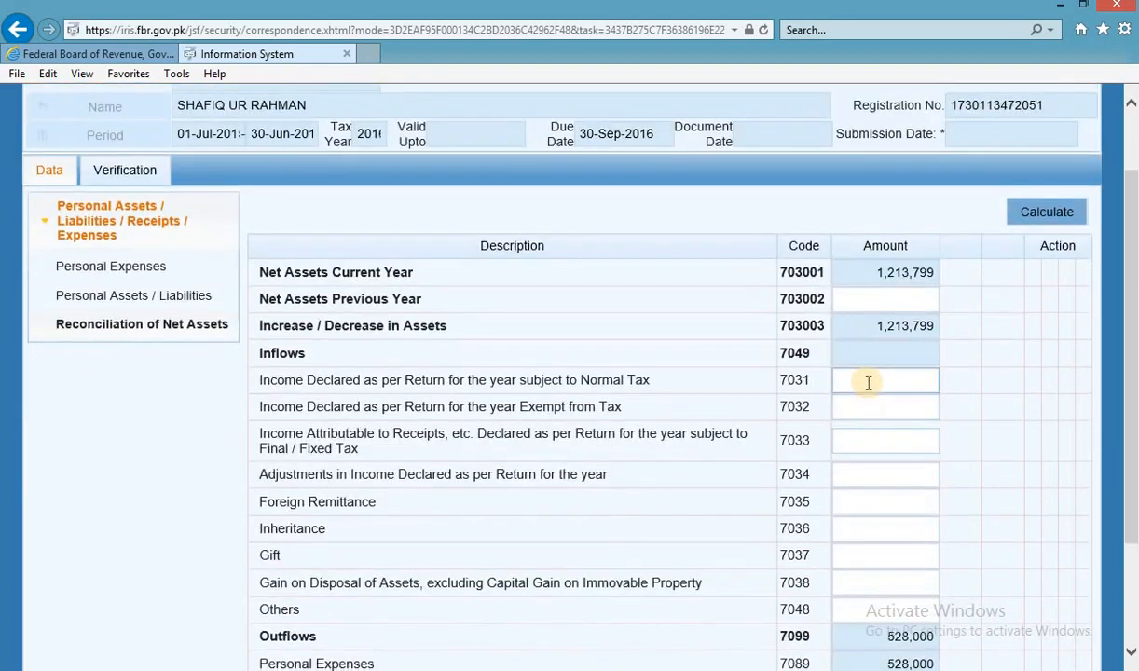
left_click(868, 383)
key("alt+Tab")
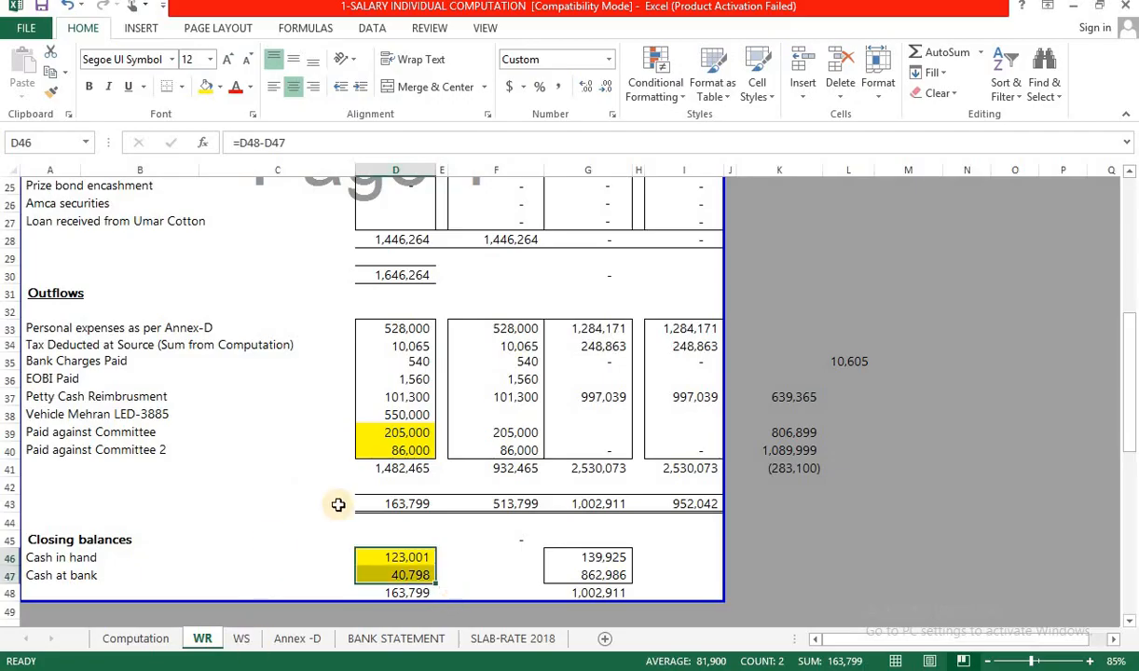
scroll(339, 504, "up", 4)
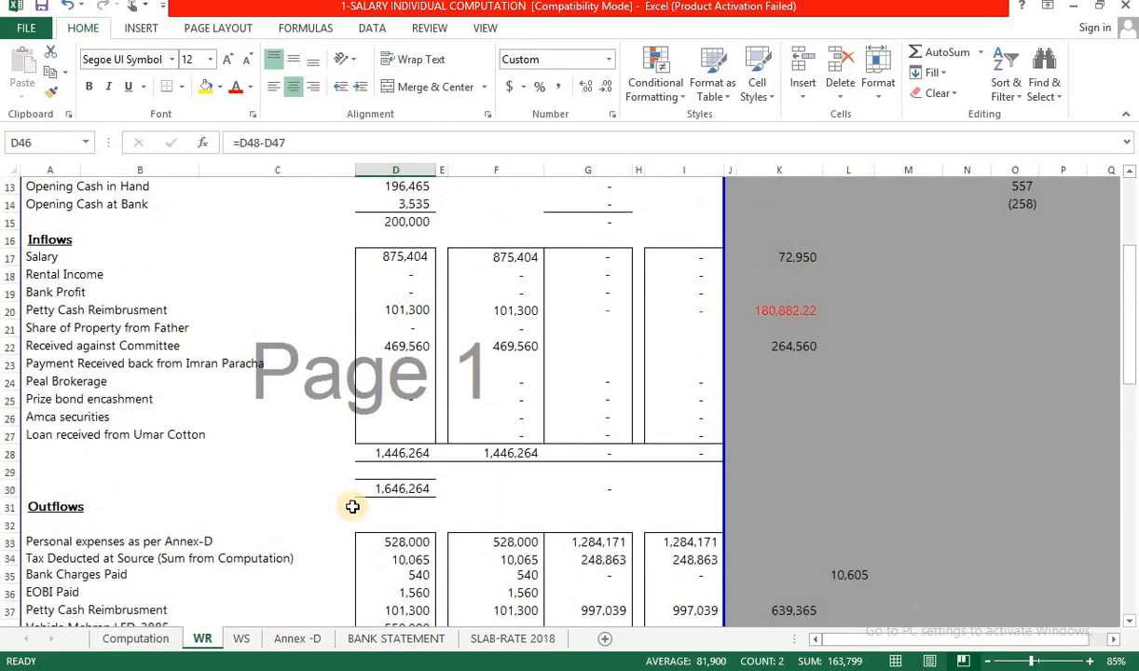
scroll(355, 501, "up", 1)
left_click(411, 307)
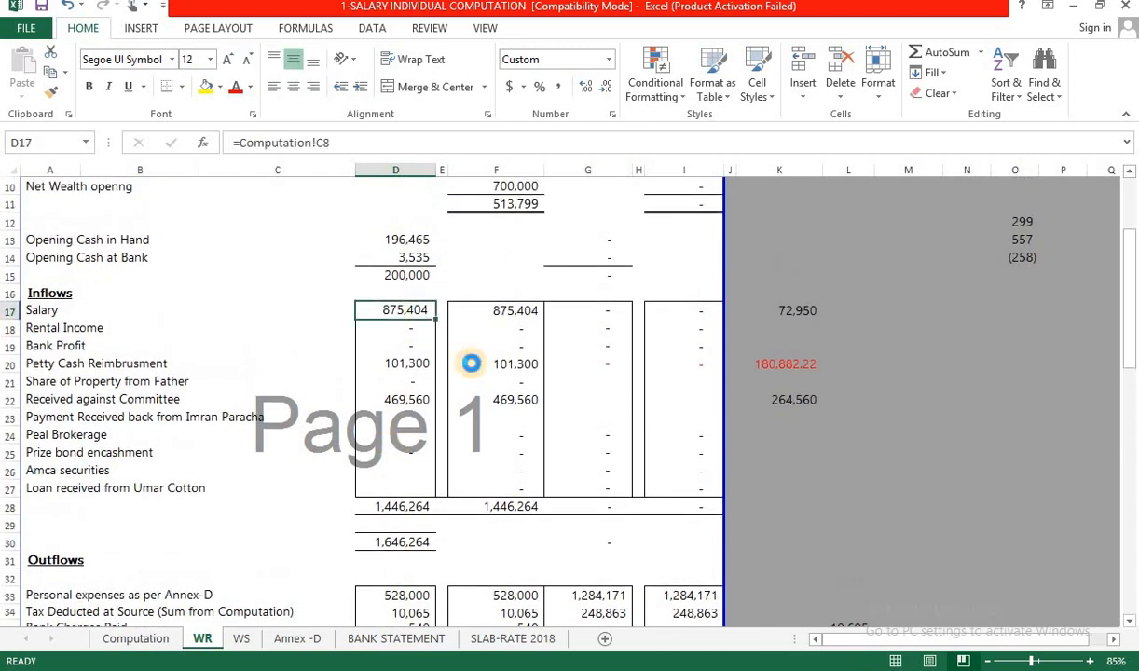
key("ctrl+c")
key("alt+Tab")
key("ctrl+v")
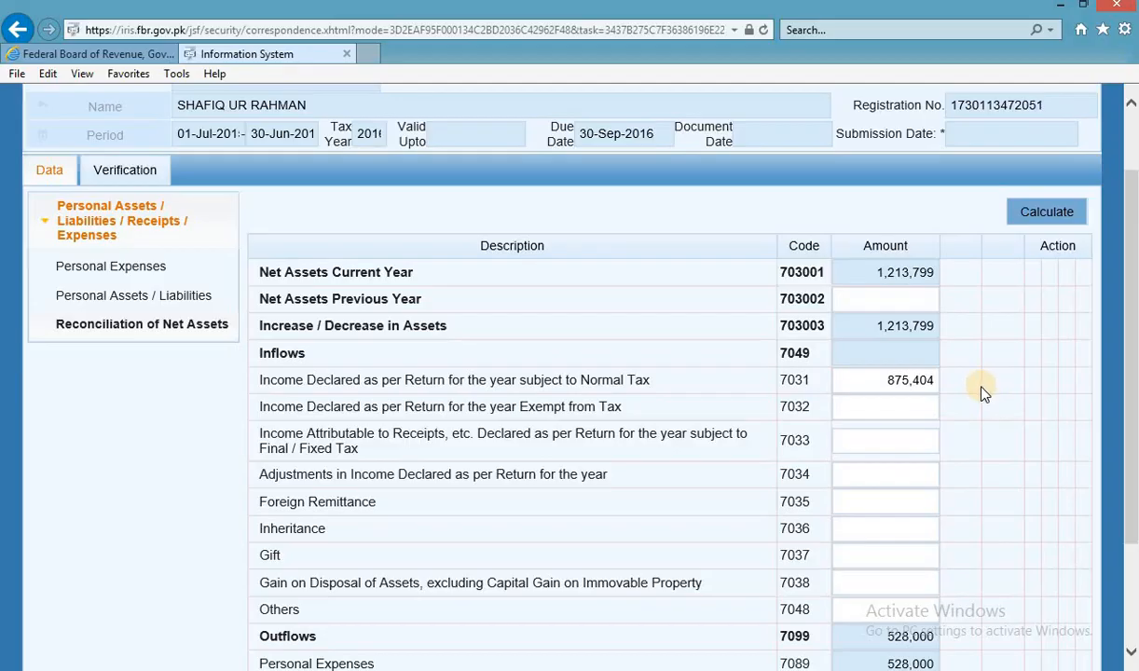
Replace the 7031 normal-tax income with the Computation sheet's net salary of 795,822.
key("alt+Tab")
key("alt+Tab")
key("alt+Tab")
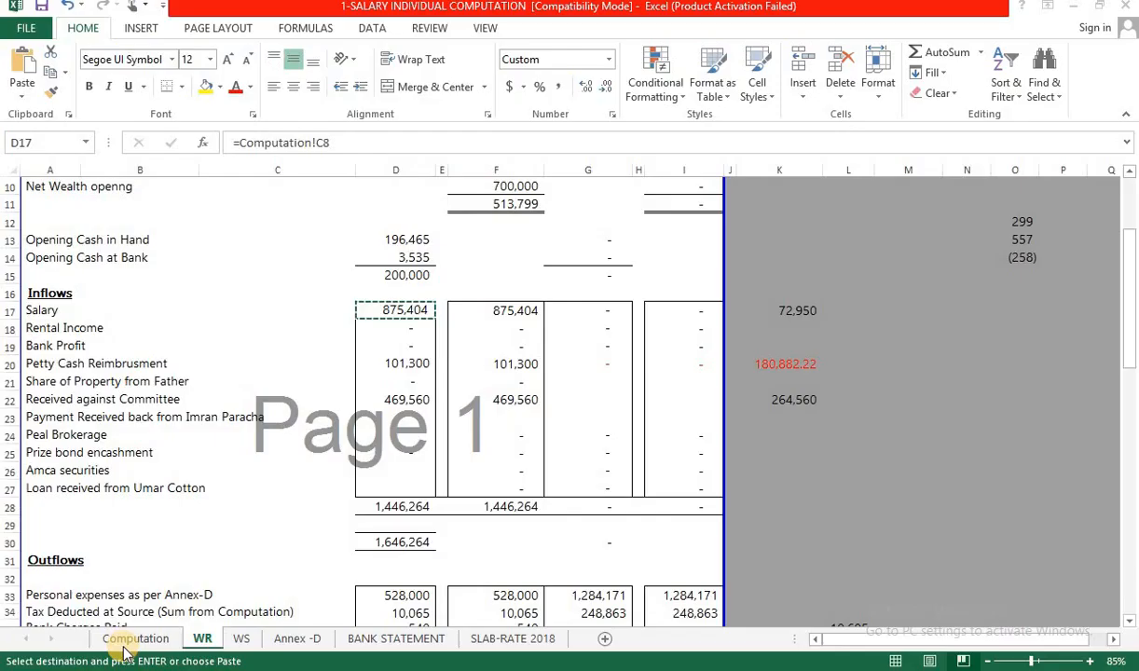
left_click(131, 639)
left_click(223, 301)
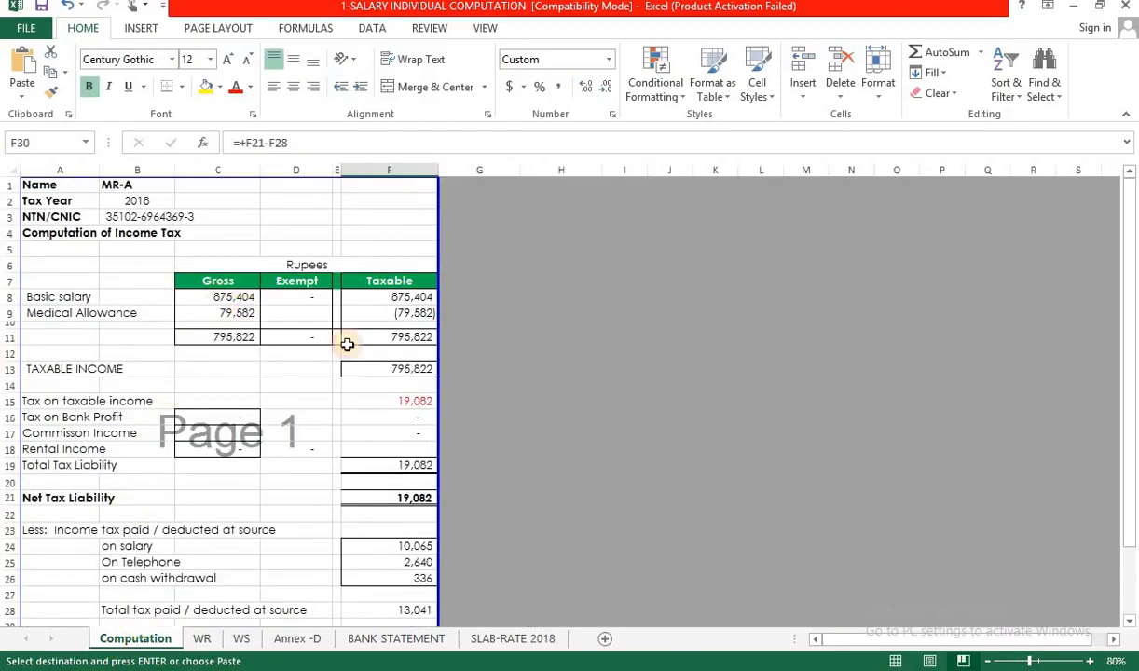
key("alt+Tab")
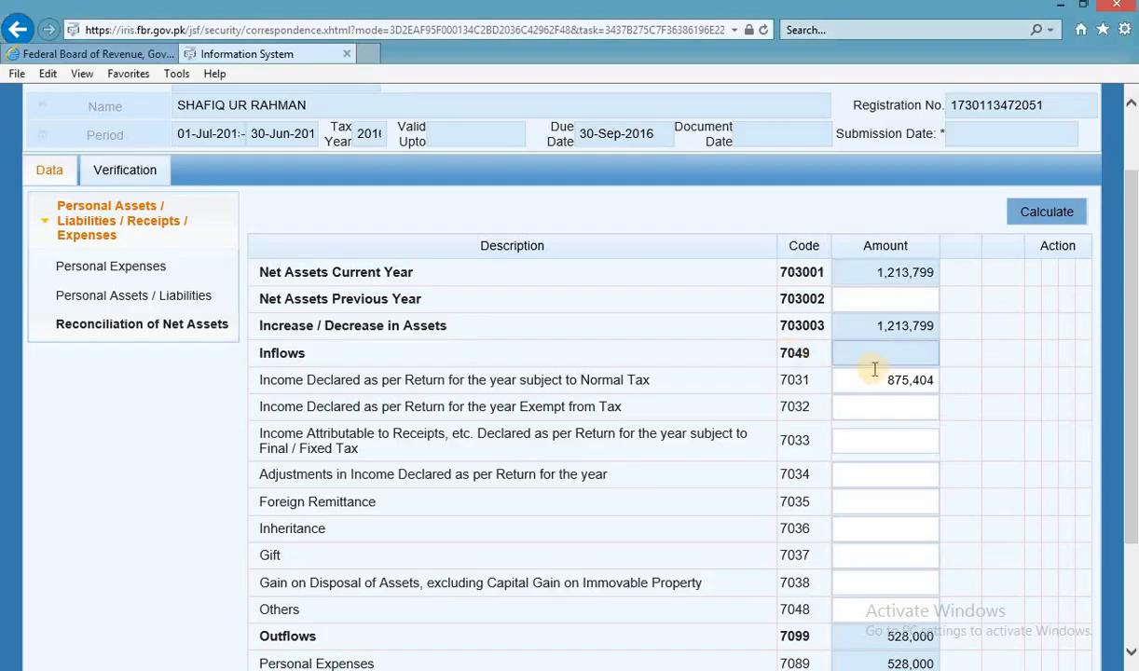
left_click(909, 383)
key("ctrl+v")
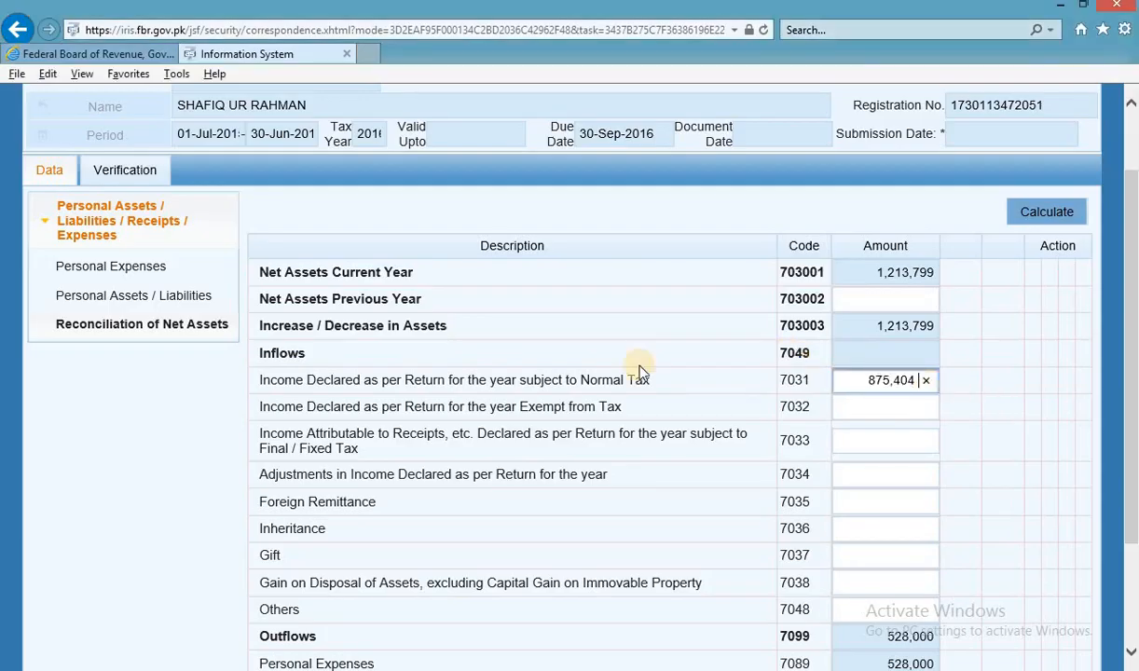
key("alt+Tab")
left_click(242, 339)
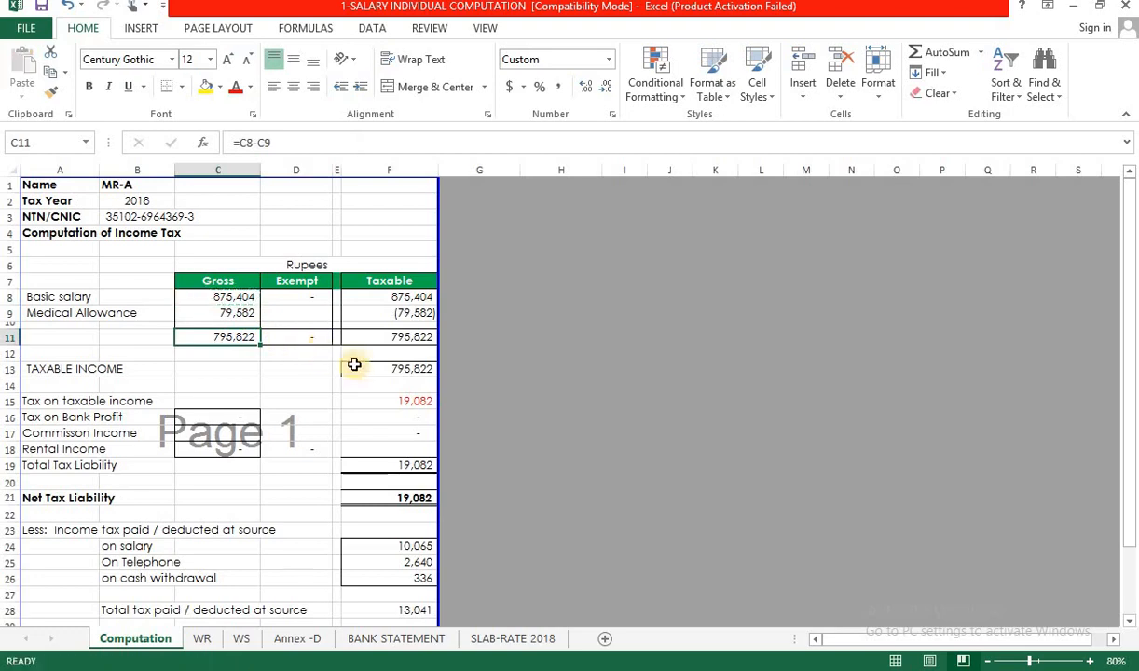
key("alt+Tab")
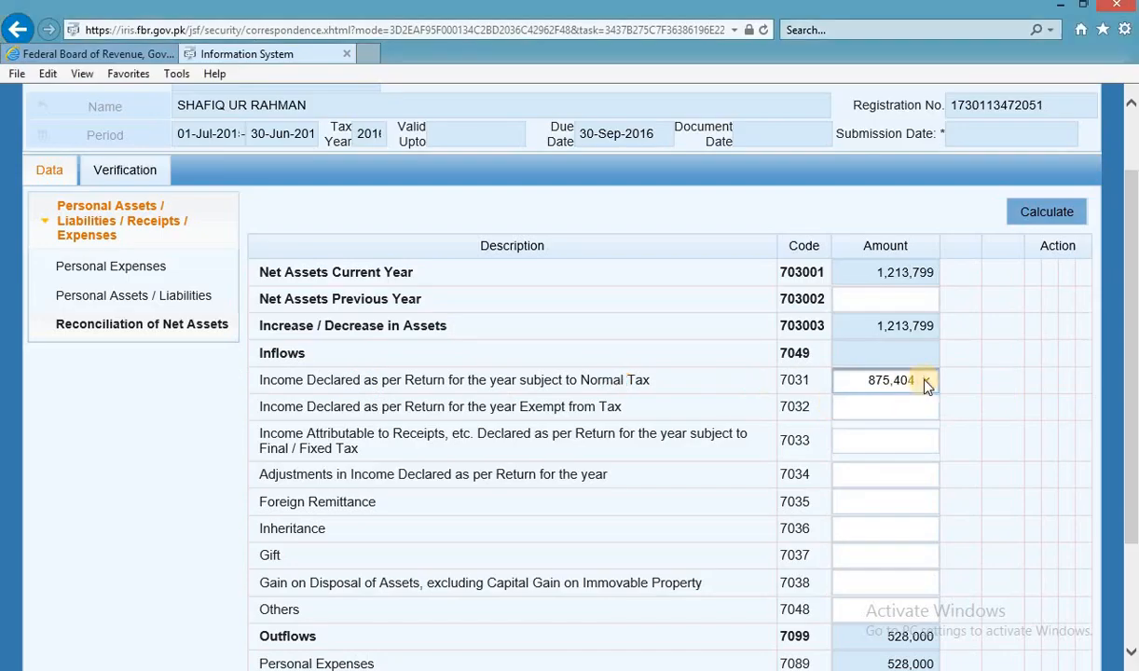
left_click(926, 380)
key("ctrl+v")
Enter the 79,582 medical allowance as 7032 exempt income and move on to the 7033 field.
key("alt+Tab")
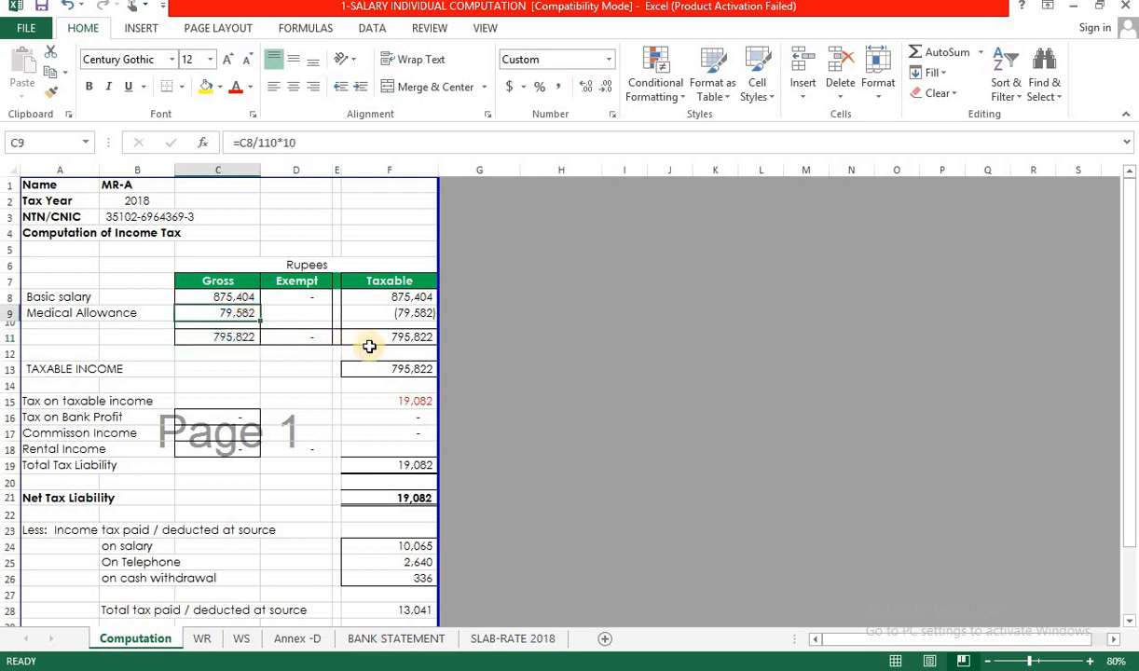
left_click(244, 316)
key("ctrl+c")
key("alt+Tab")
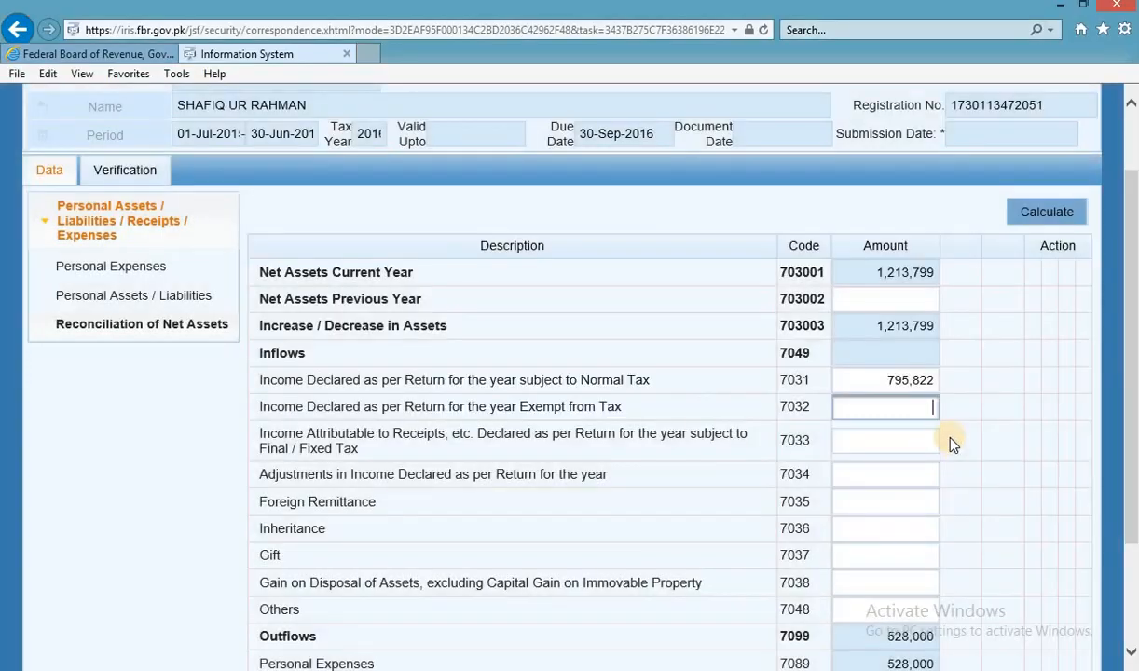
key("ctrl+v")
left_click(993, 374)
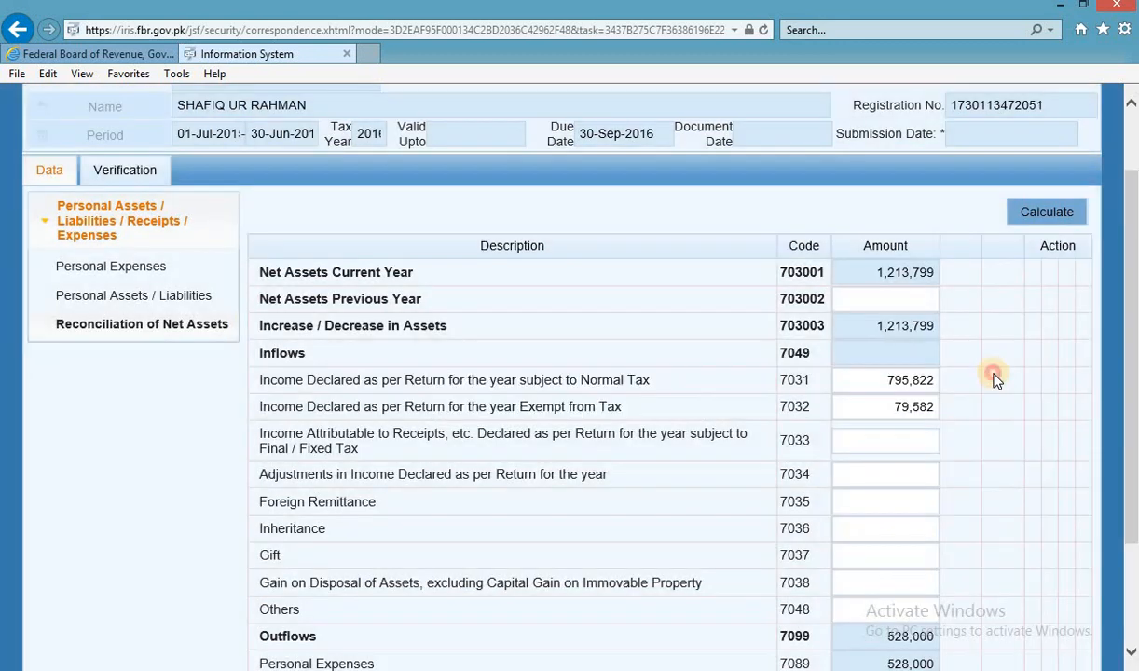
left_click(896, 440)
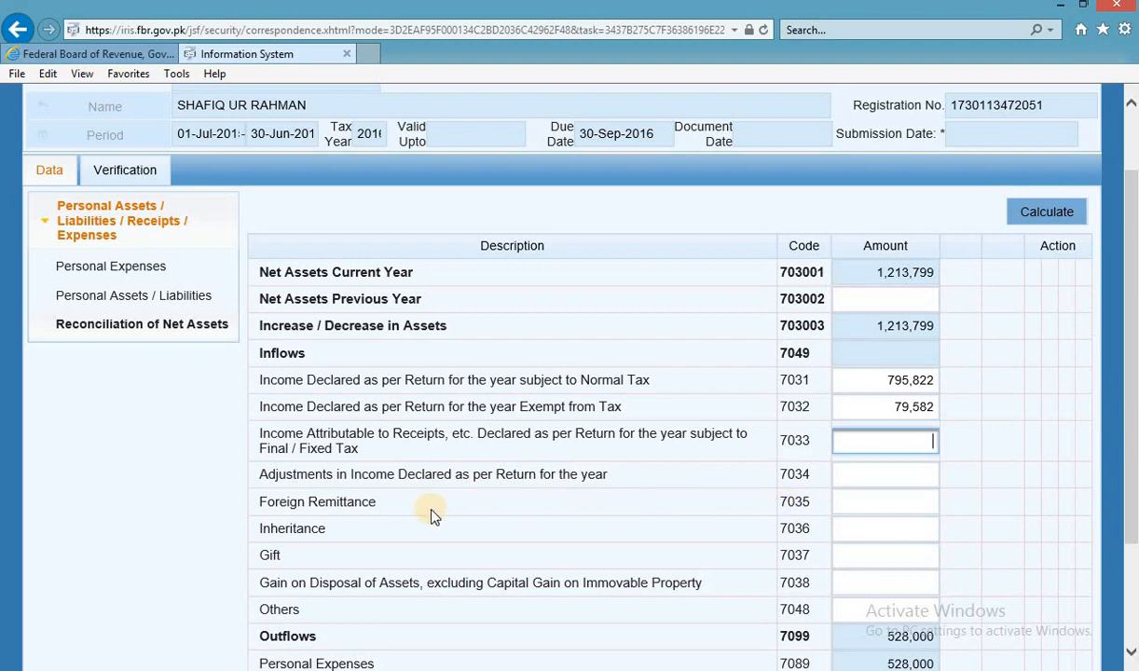
scroll(447, 541, "down", 2)
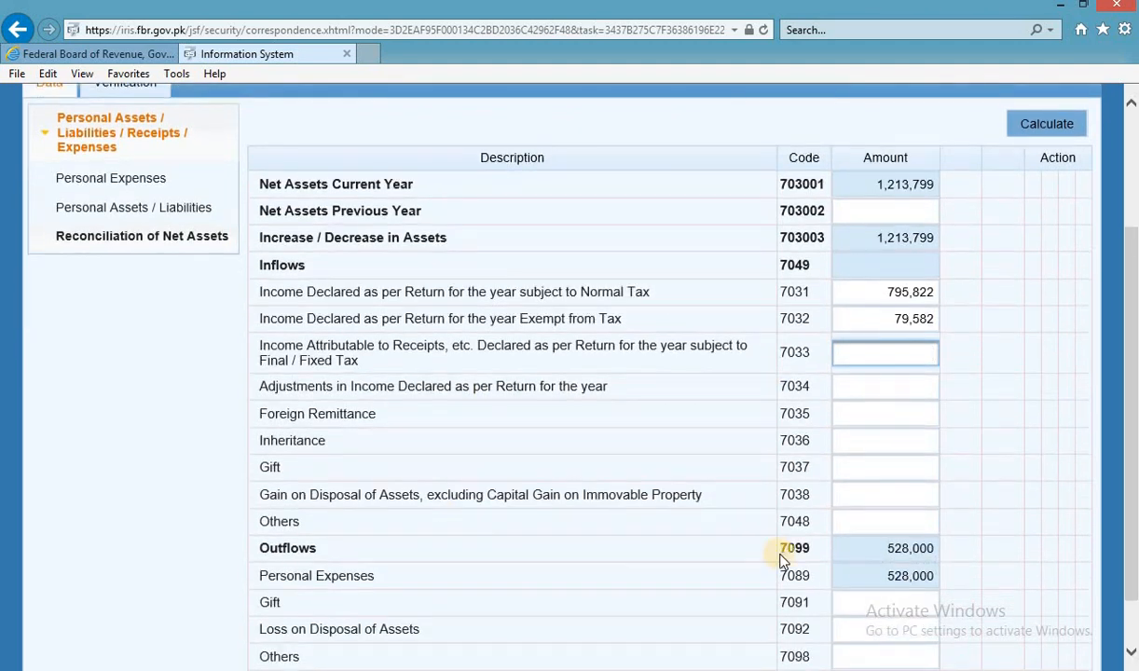
scroll(788, 554, "down", 1)
key("alt+Tab")
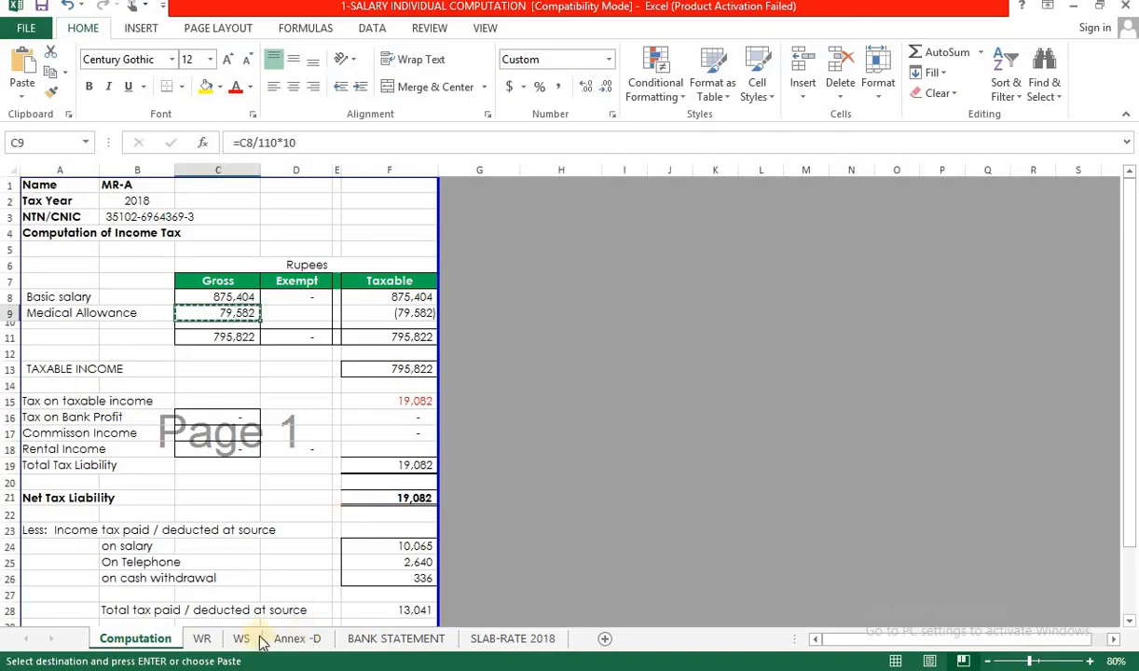
Write =D20+Computation!C9 in WR cell K21, giving 180,882, and copy it.
left_click(202, 641)
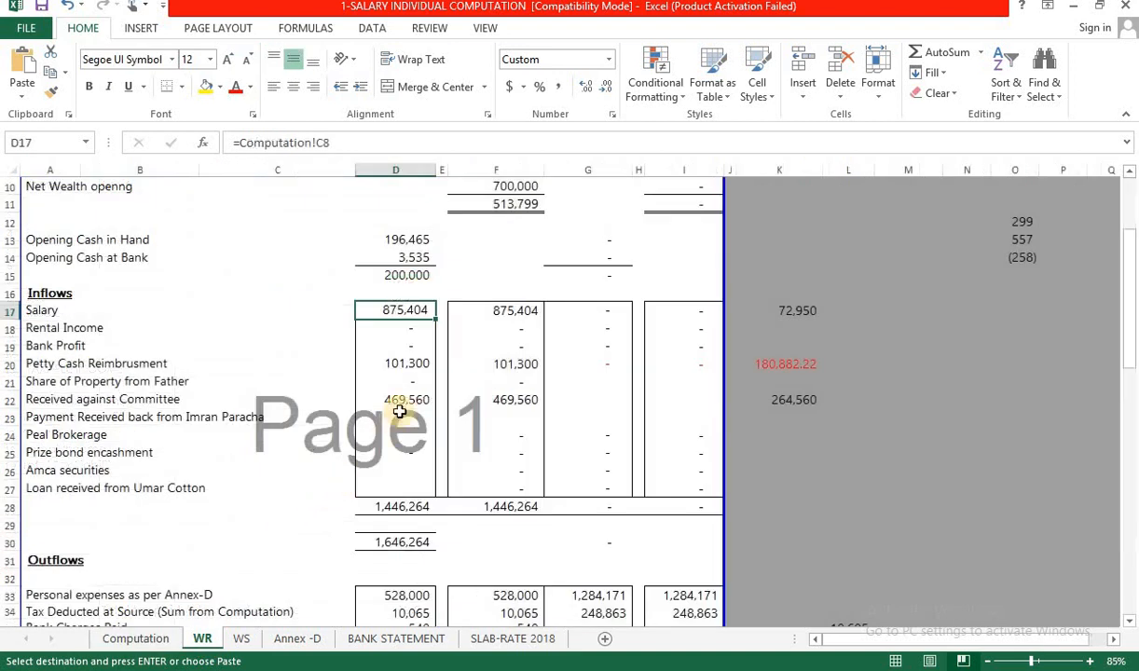
left_click(426, 362)
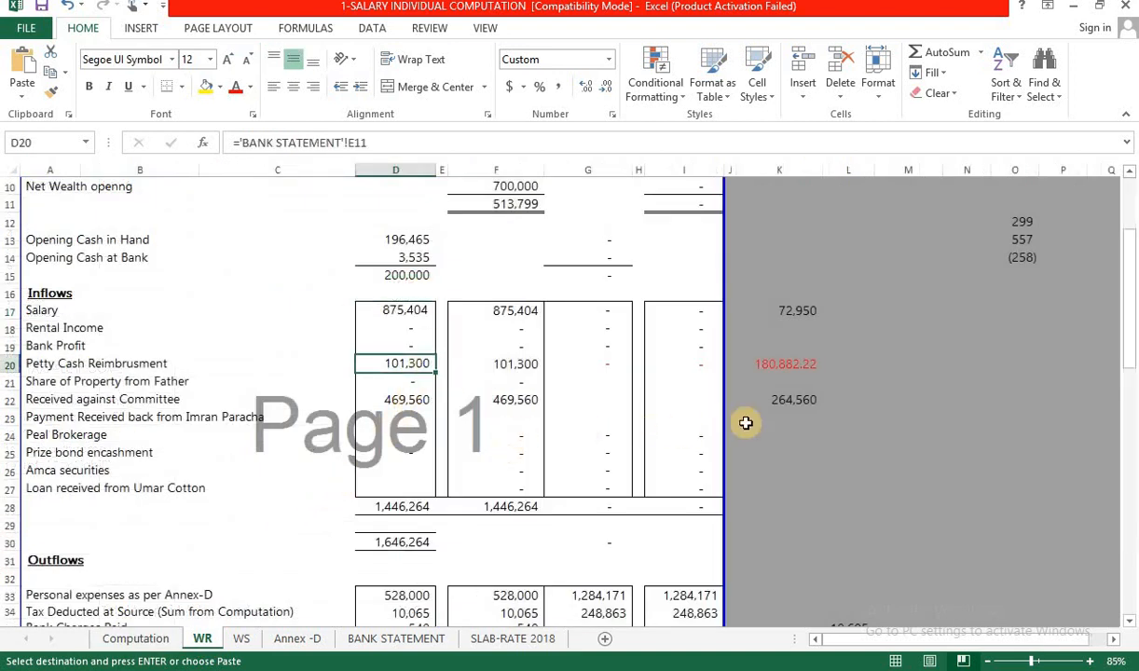
left_click(780, 382)
type("=")
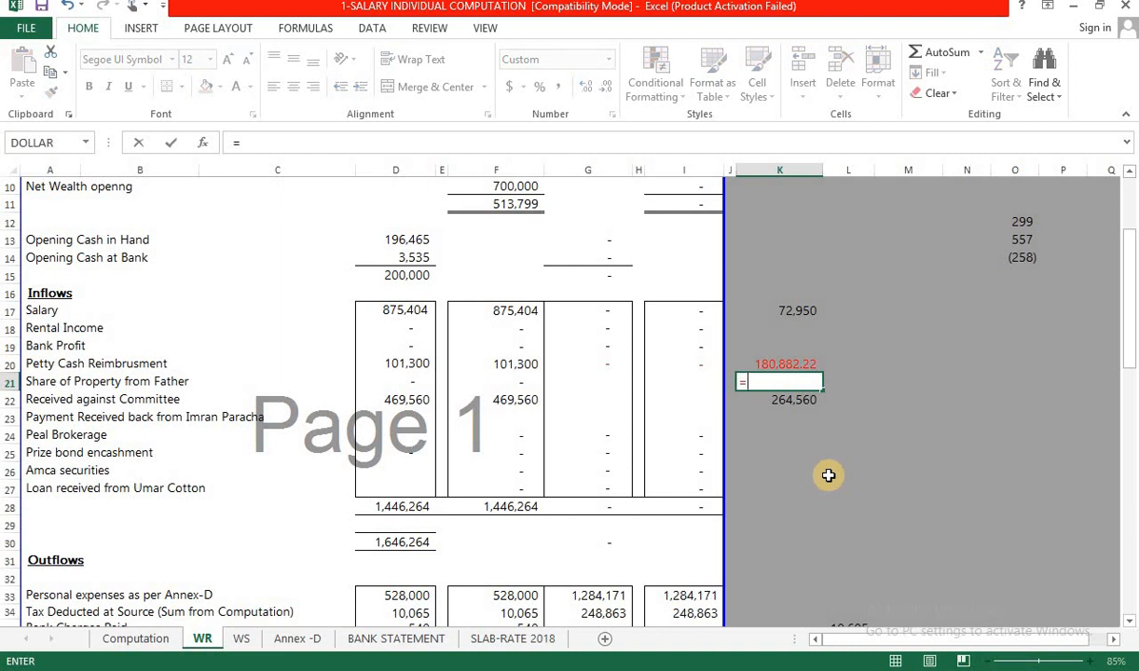
left_click(403, 364)
type("+")
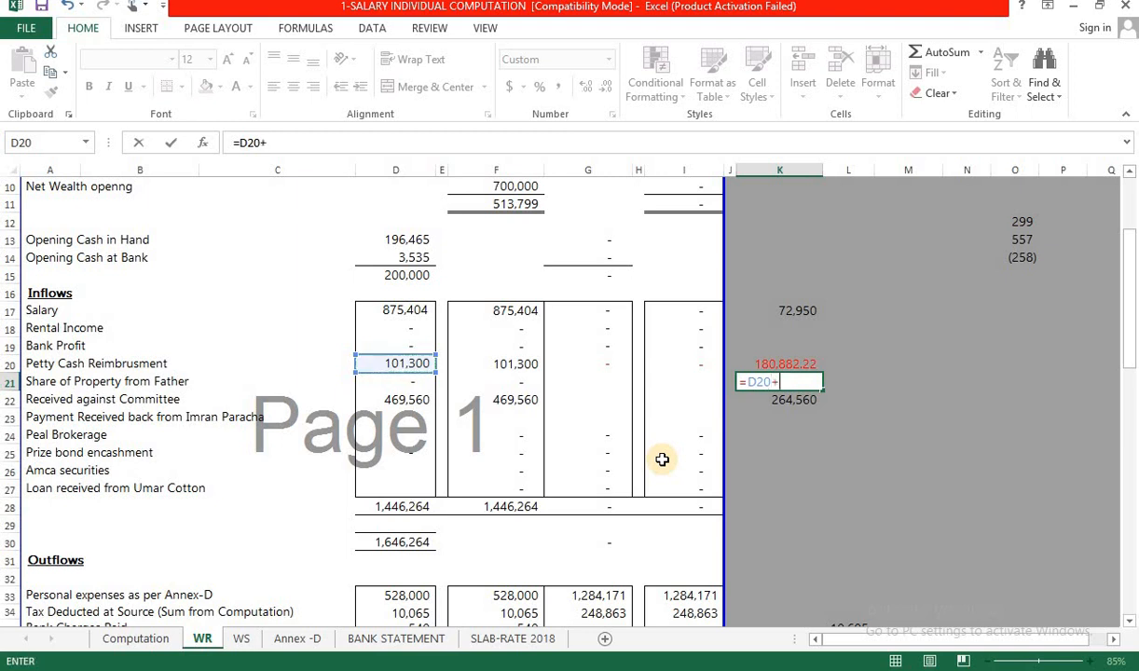
left_click(110, 638)
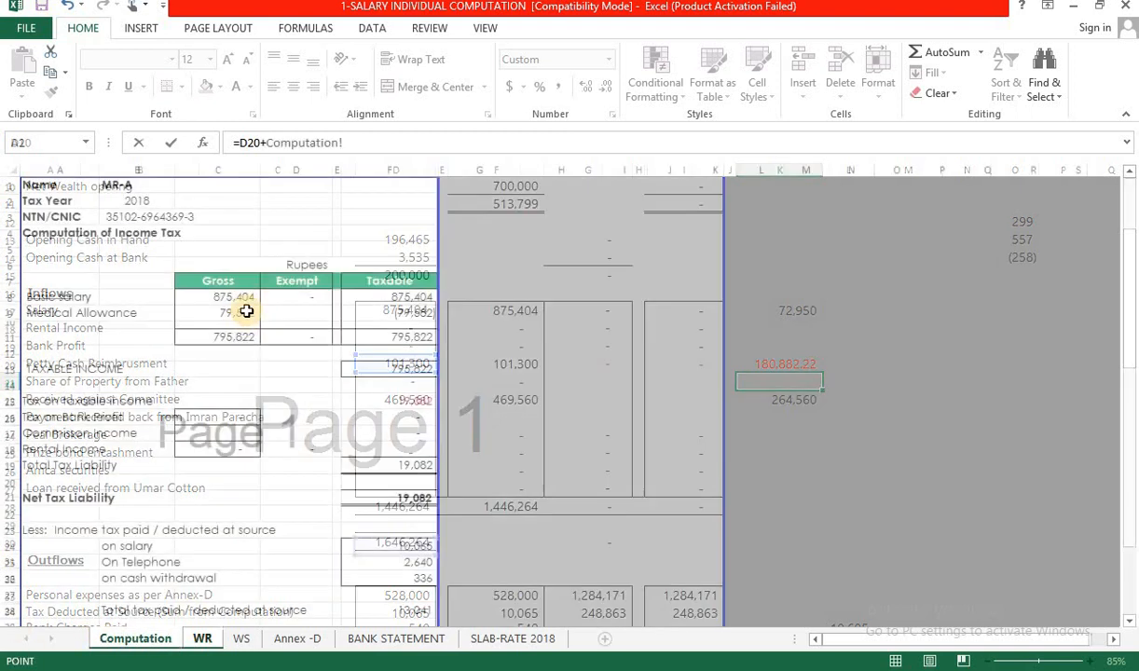
left_click(239, 313)
key("Return")
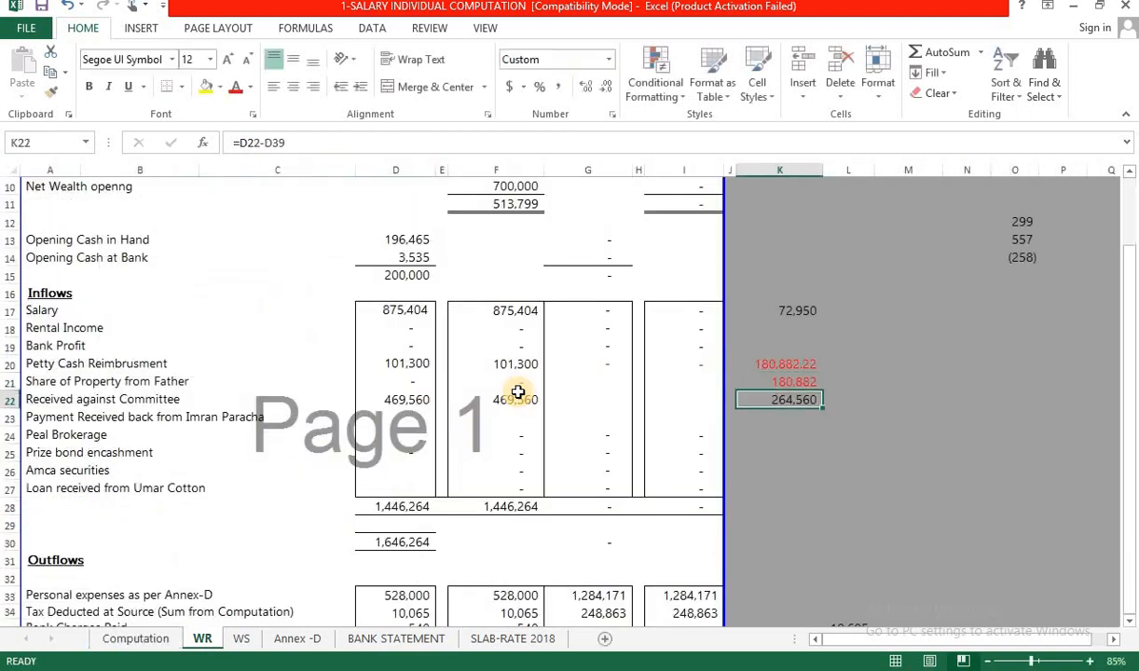
key("Up")
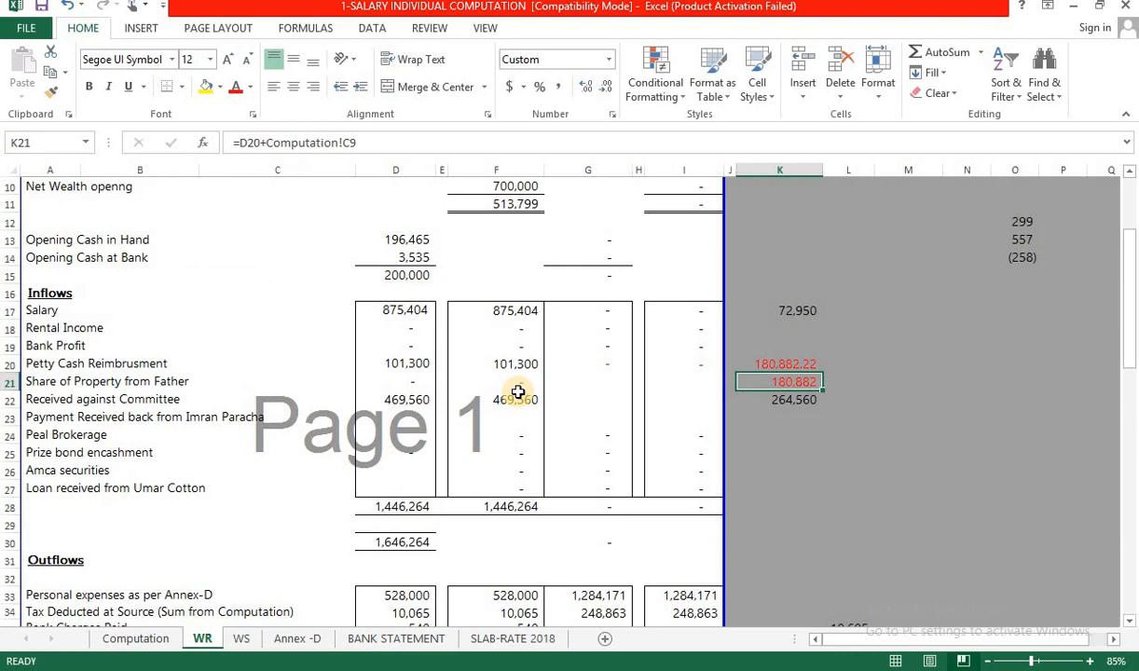
key("ctrl+c")
key("alt+Tab")
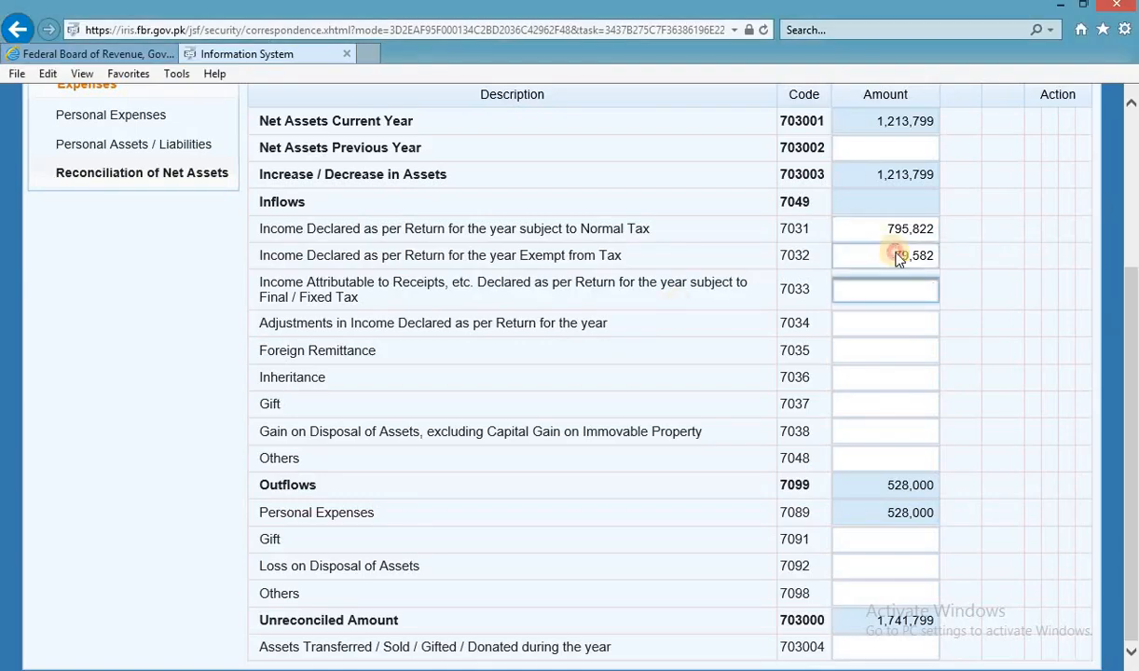
Replace the 7032 exempt income with 180,882 and recalculate the reconciliation.
left_click(896, 258)
key("ctrl+v")
left_click(976, 235)
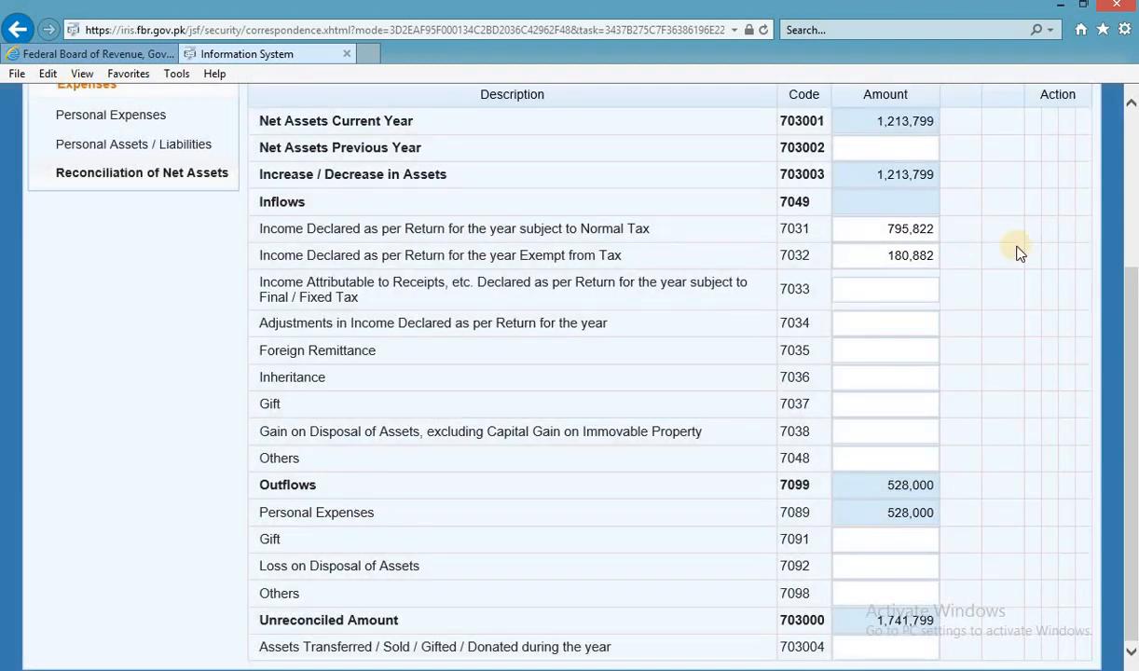
scroll(995, 373, "up", 3)
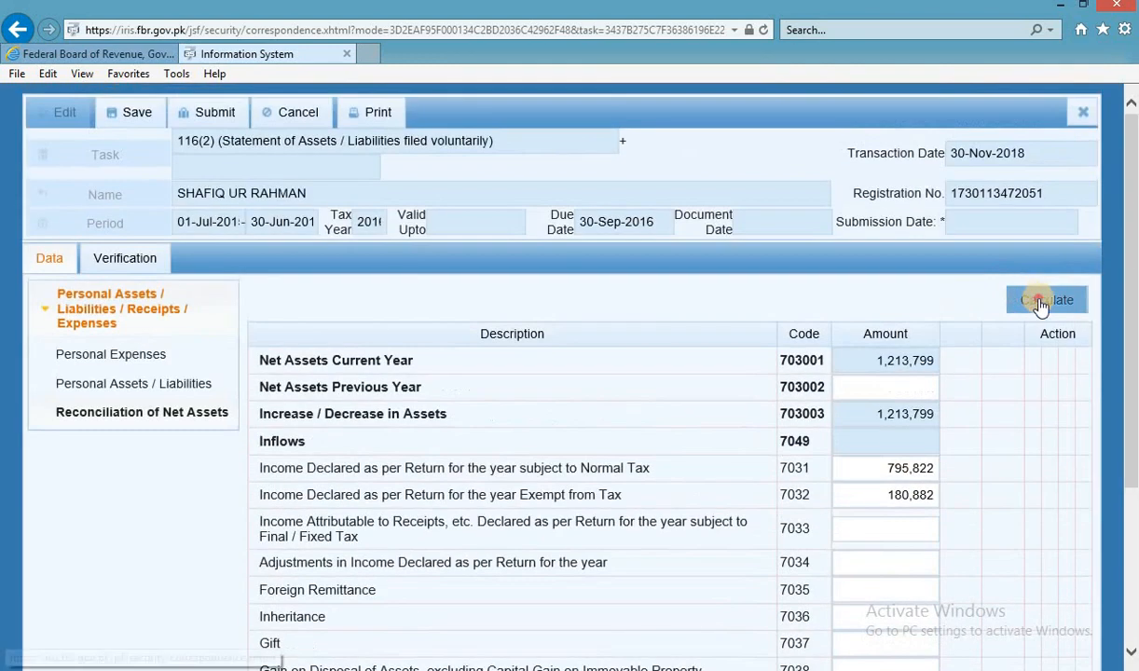
left_click(1039, 302)
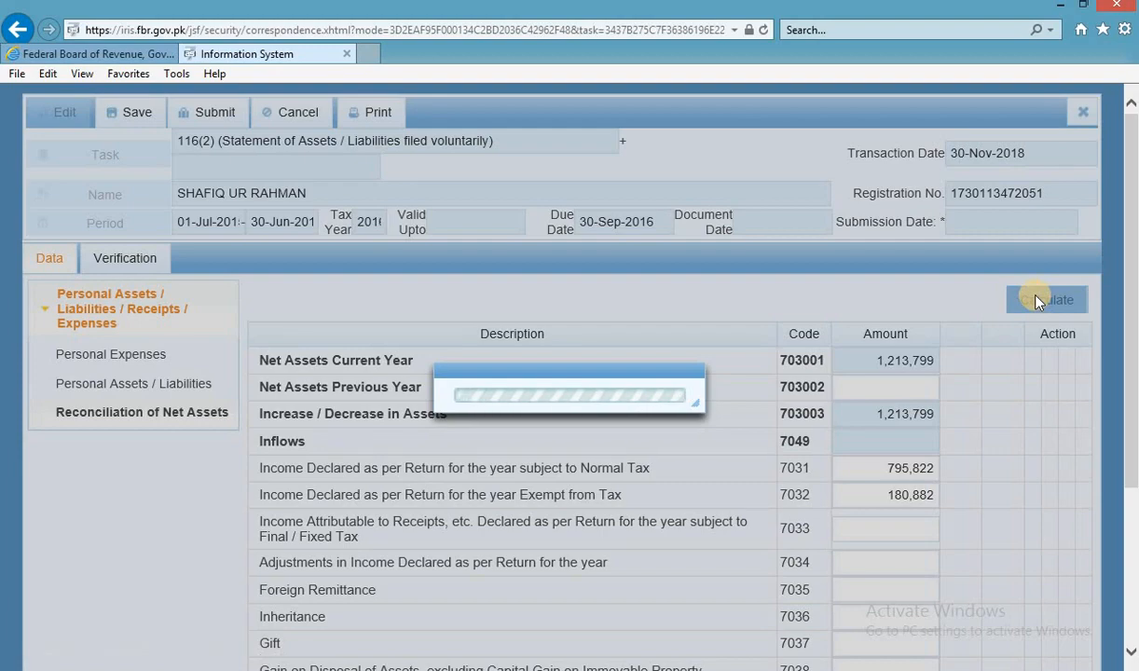
Enter the 469,560 committee receipts from D22 as Others (7048) and recalculate.
key("alt+Tab")
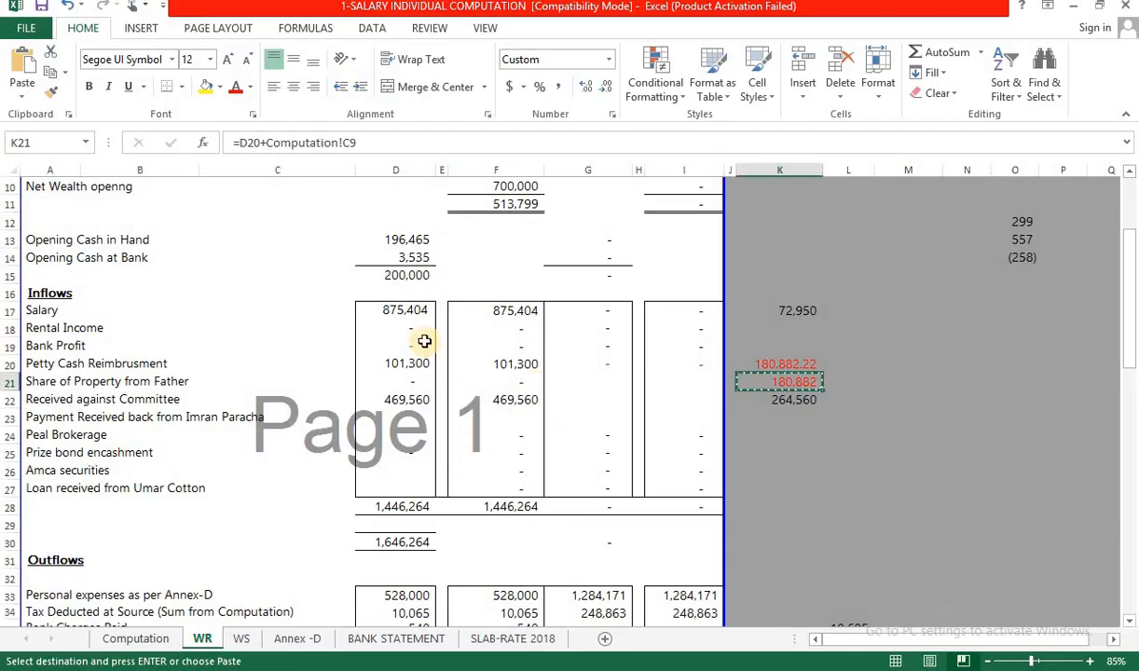
left_click(411, 399)
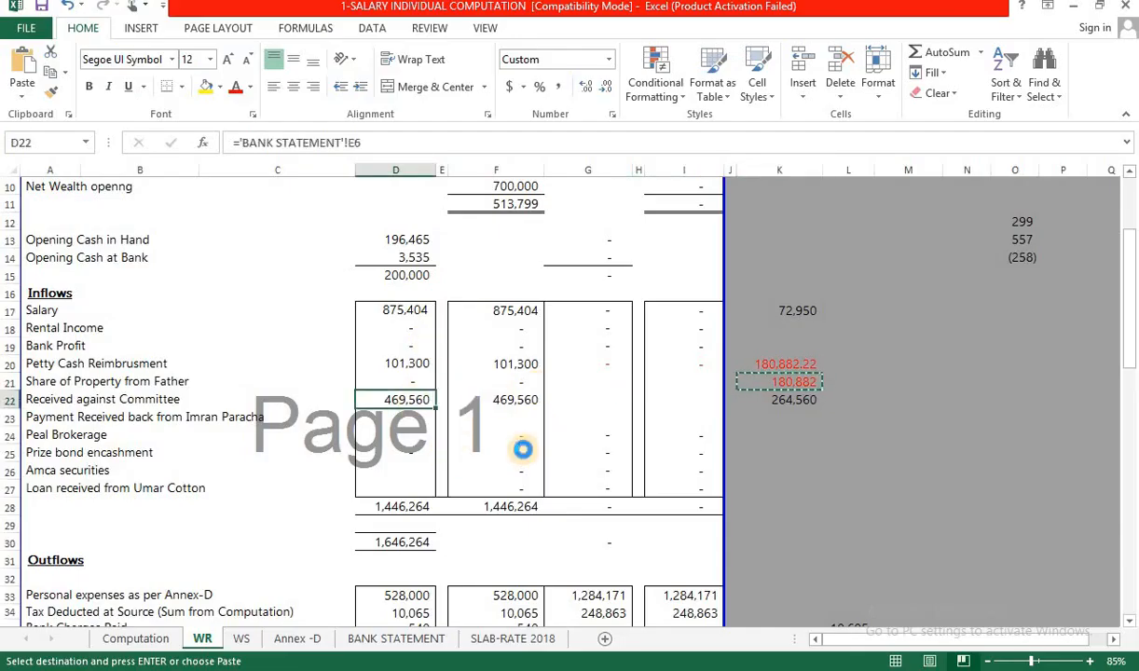
key("alt+Tab")
scroll(794, 528, "down", 3)
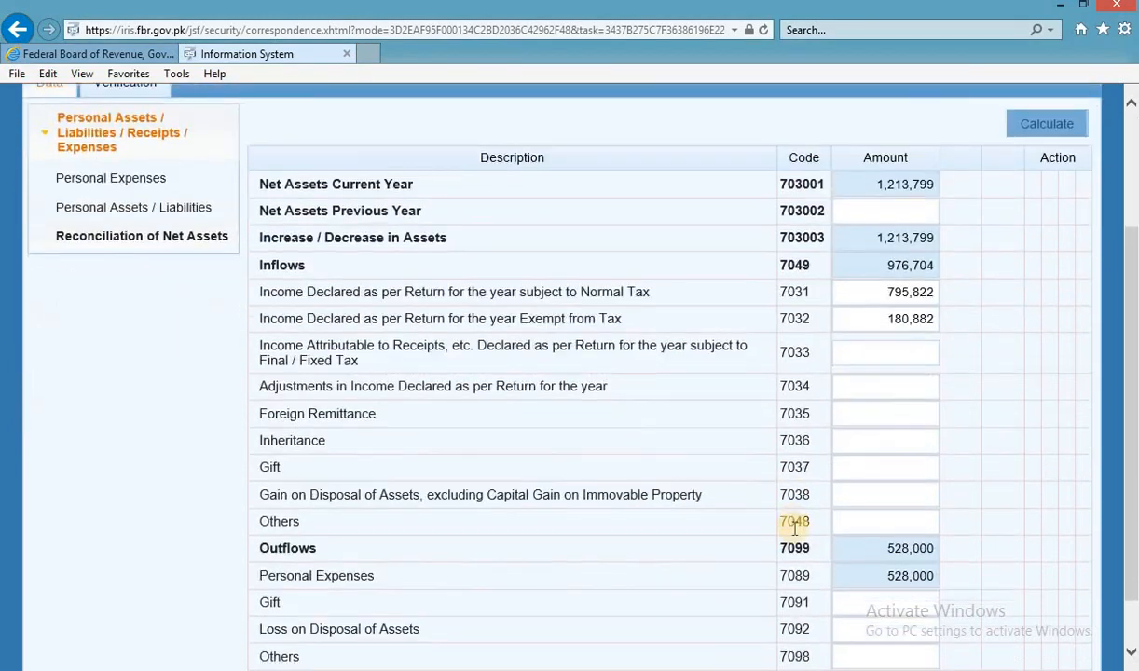
left_click(867, 523)
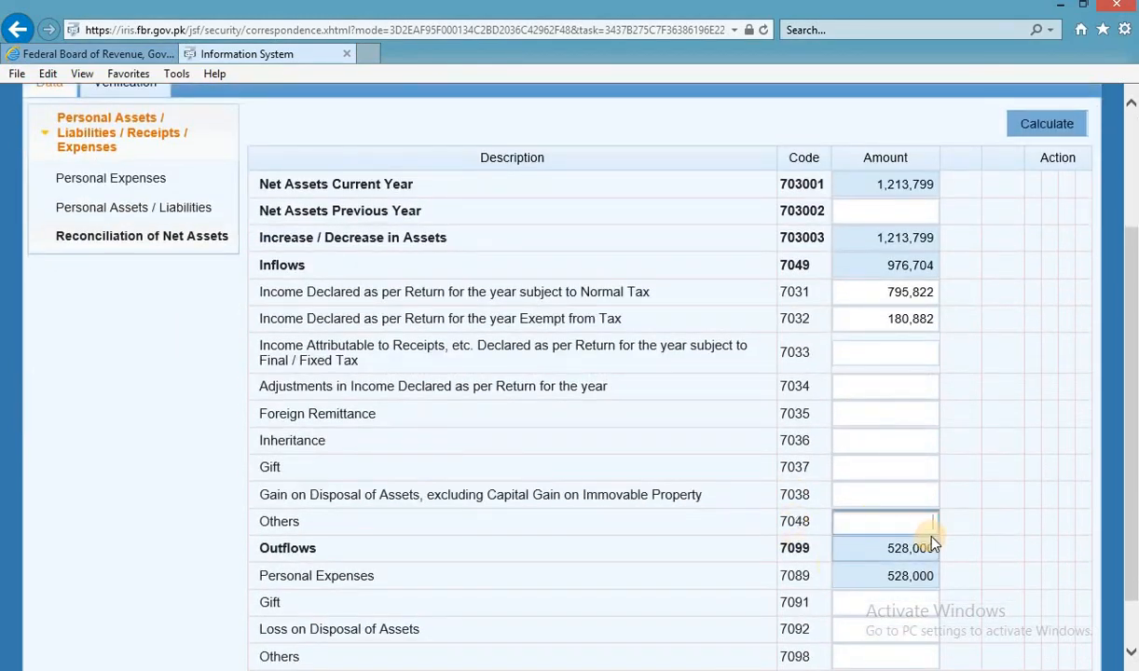
key("ctrl+v")
left_click(1048, 131)
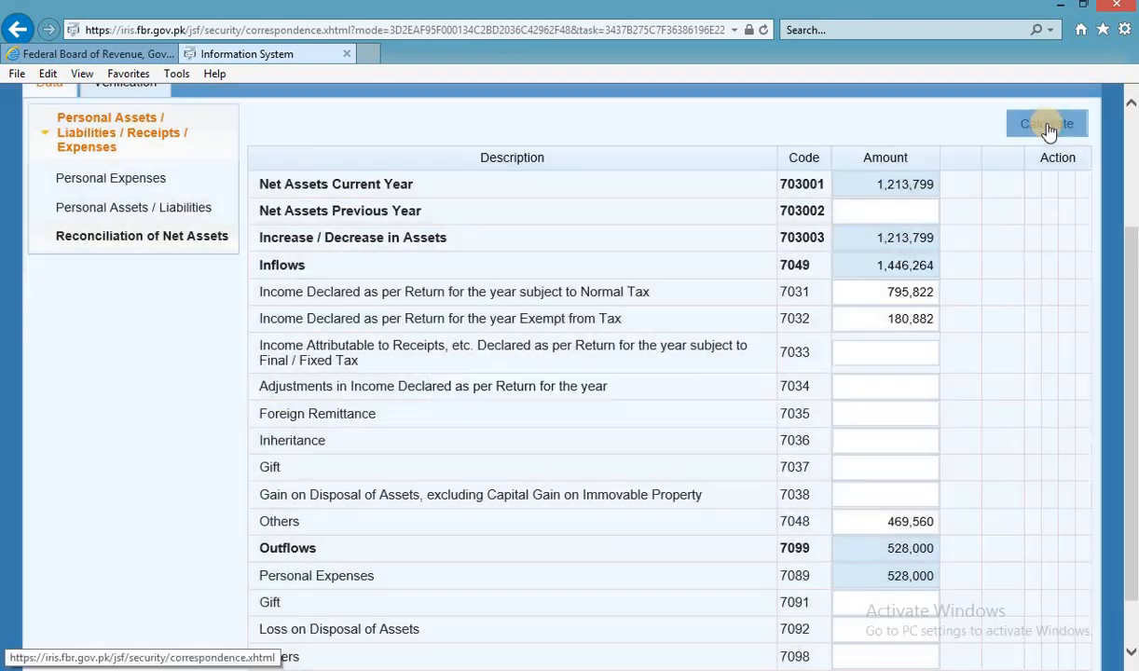
Compare the IRIS inflows with the workbook's 1,446,264 total in D28.
key("alt+Tab")
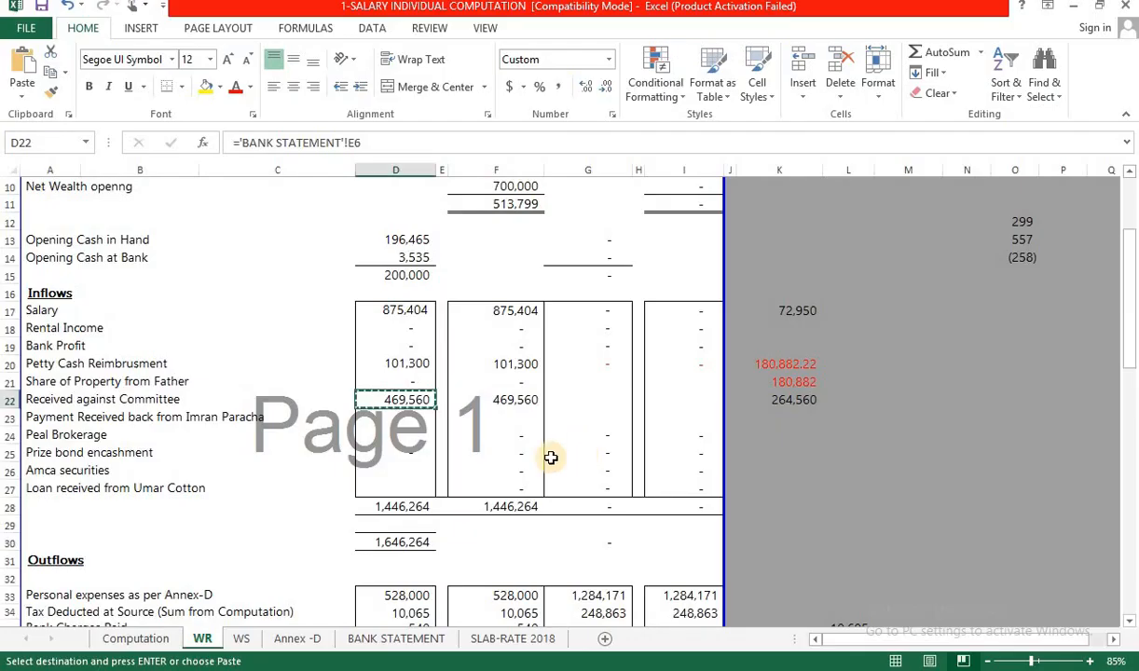
left_click(403, 507)
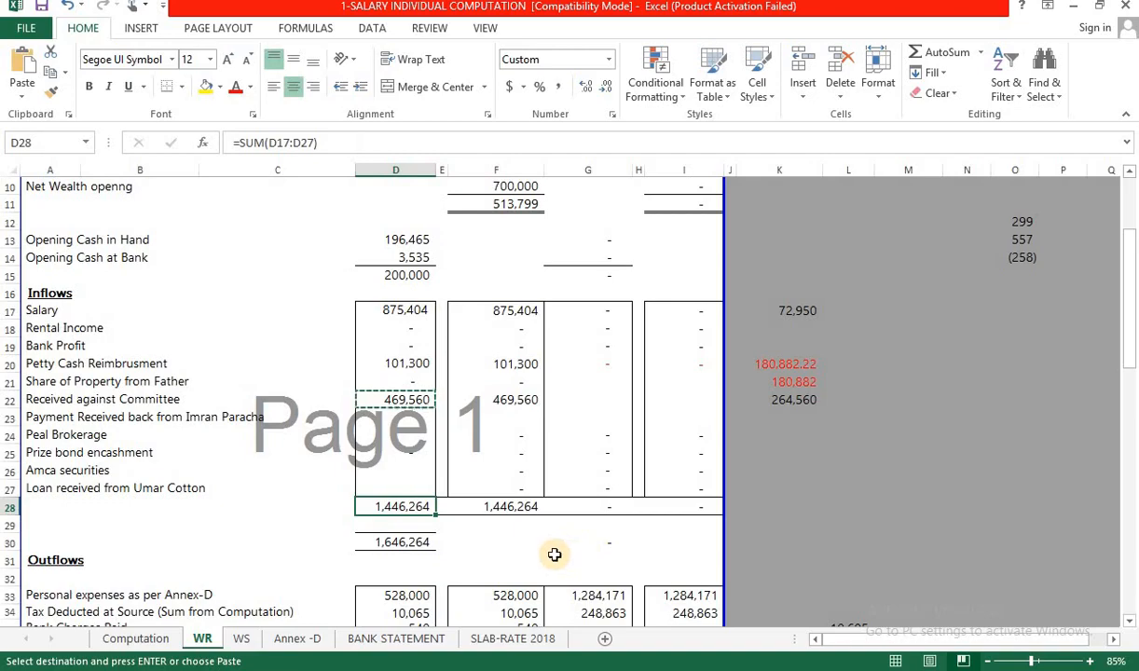
scroll(555, 555, "down", 7)
key("alt+Tab")
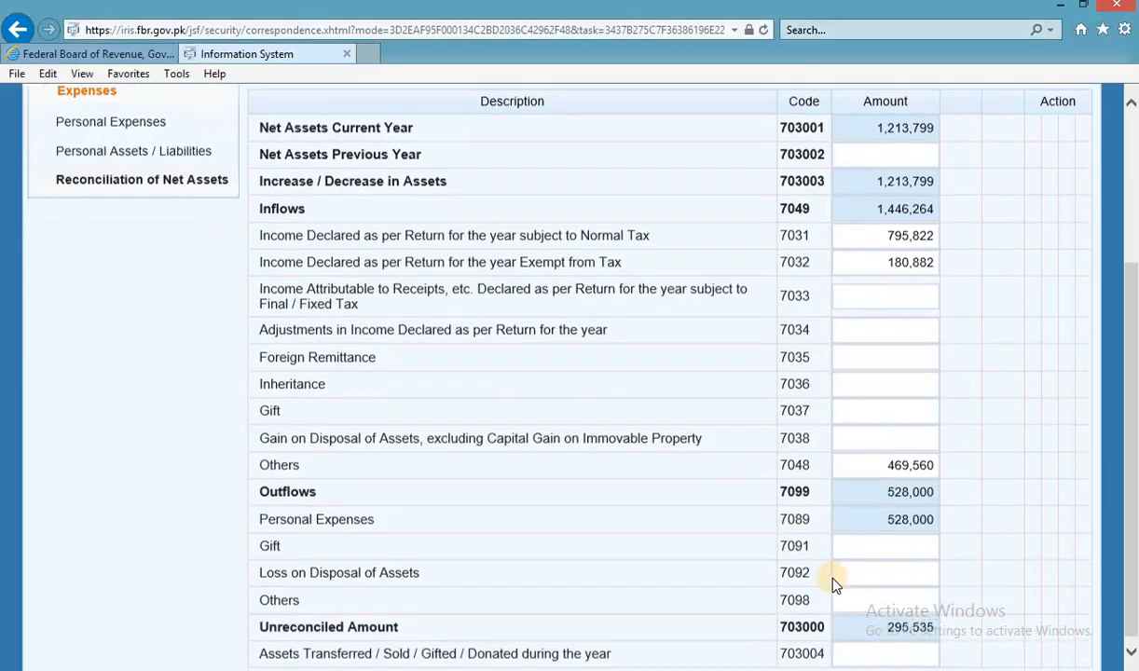
scroll(834, 585, "down", 1)
key("alt+Tab")
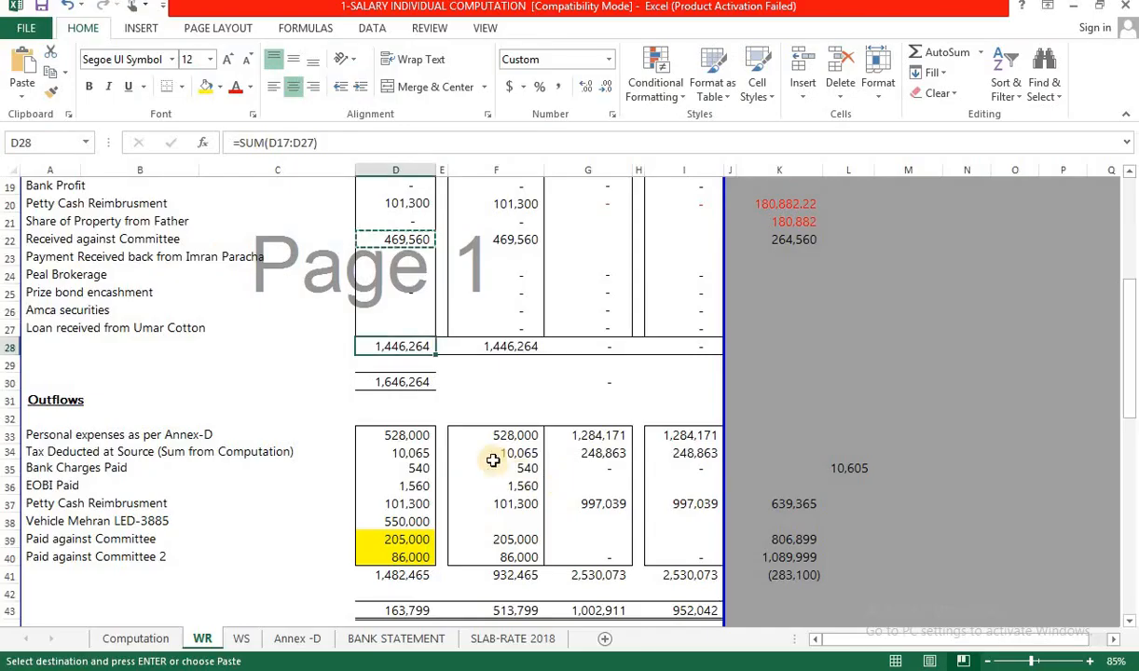
In WR cell K35, sum the D34, D35 and EOBI outflow amounts to get 12,165.
left_click(406, 436)
key("Down")
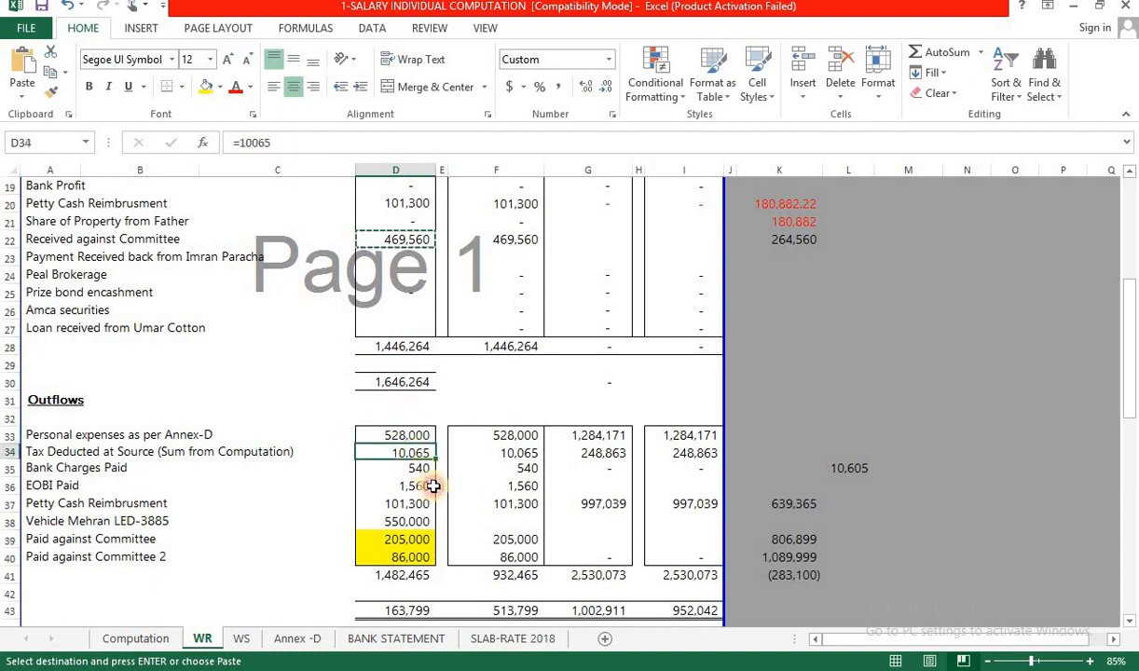
key("Down")
key("Down")
left_click(741, 468)
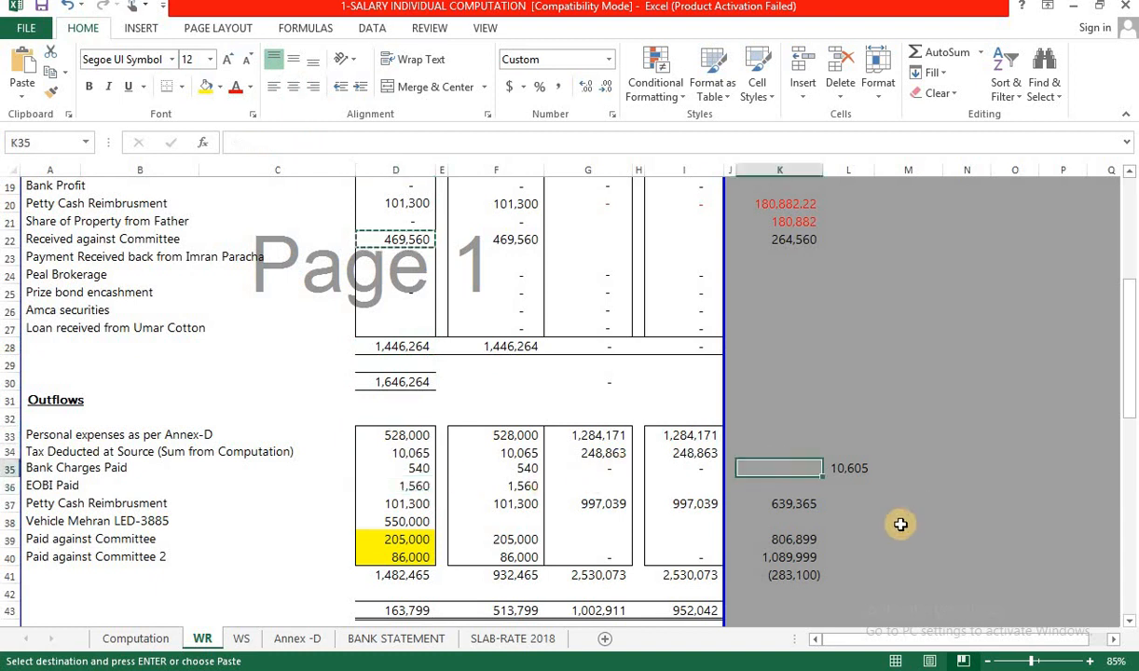
type("=")
key("Left")
key("Left")
key("Left")
key("Left")
key("Left")
key("Left")
key("Left")
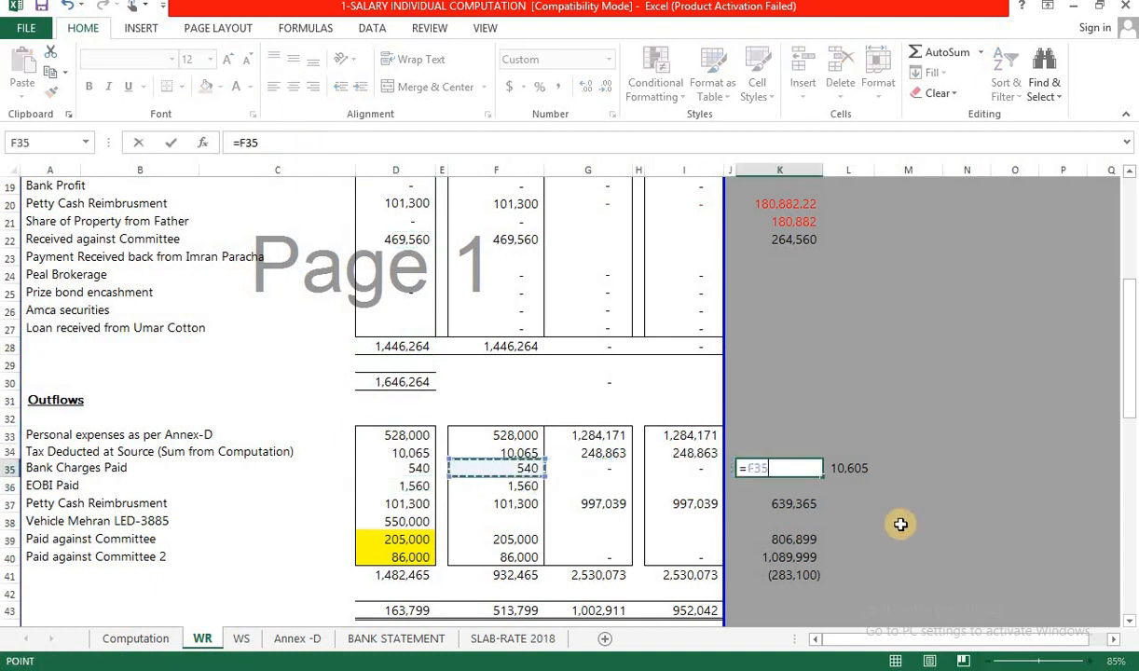
key("Up")
type("+")
key("Left")
key("Left")
key("Left")
key("Left")
key("Left")
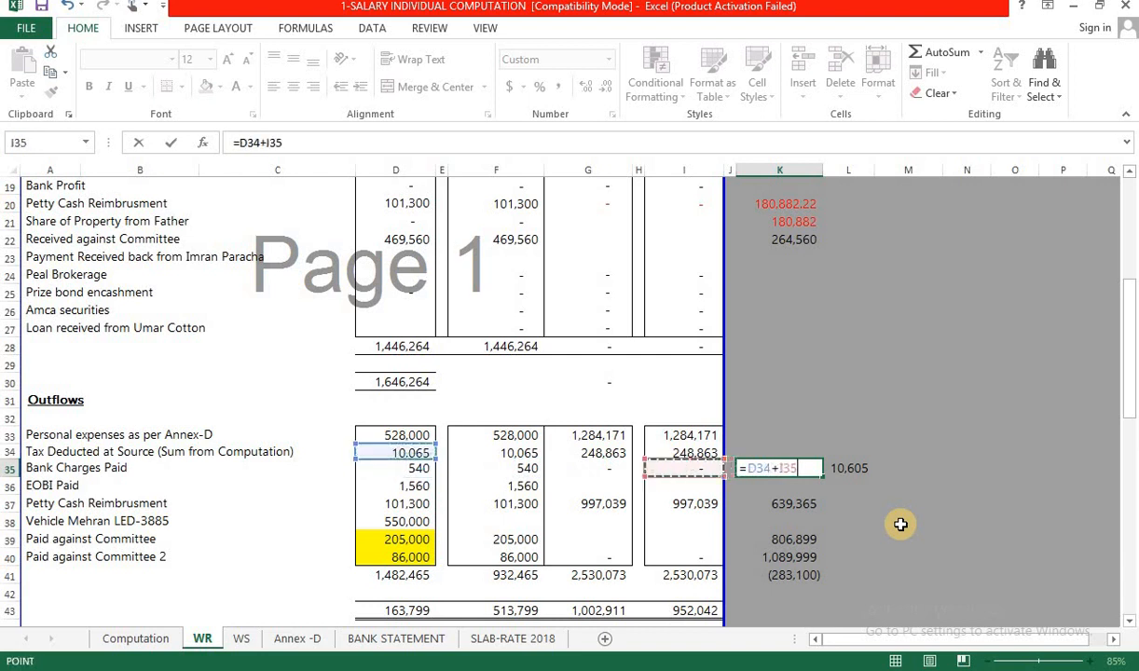
key("Left")
key("Left")
type("+")
key("Left")
key("Left")
key("Left")
key("Left")
key("Left")
key("Left")
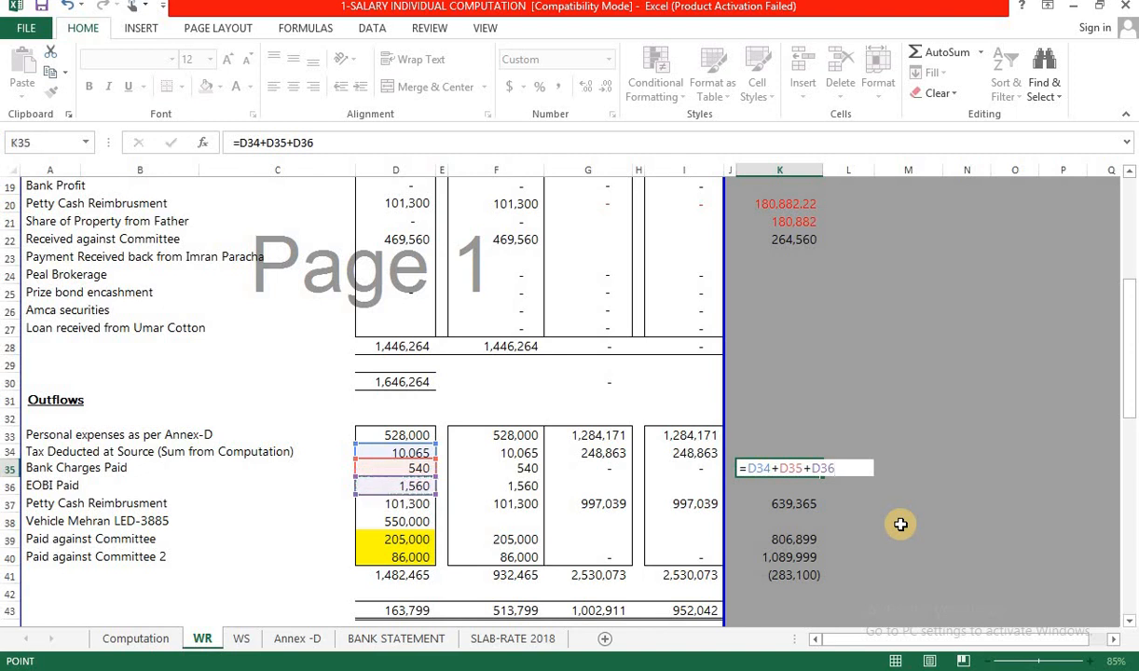
key("ctrl+Return")
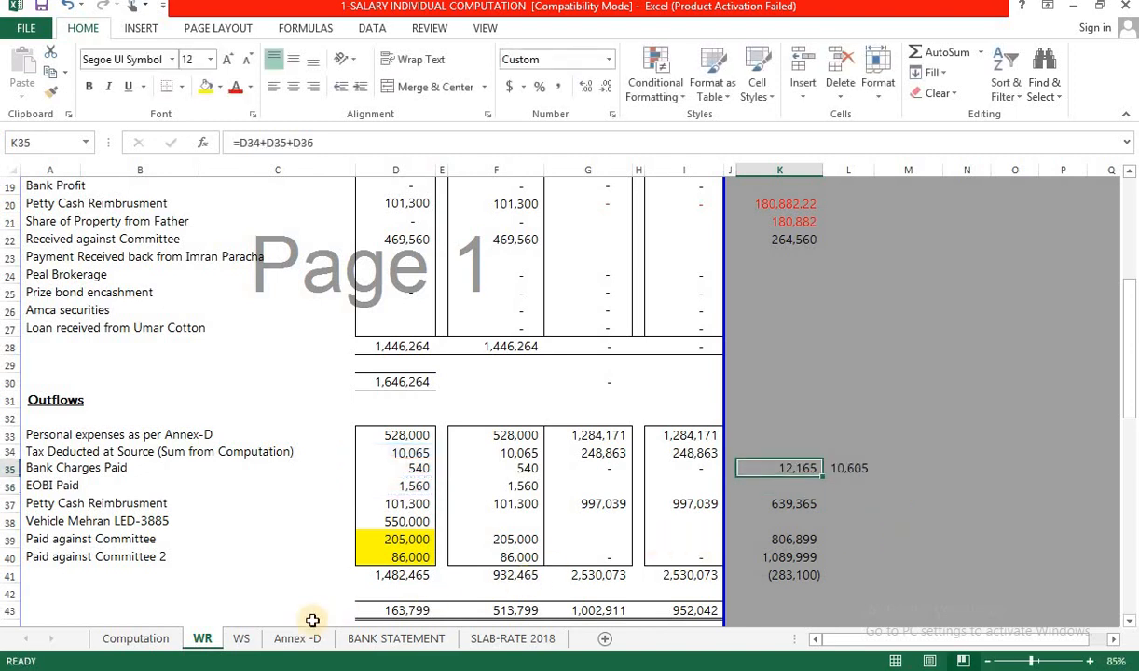
Set Annex-D cell I7 to =H7+WR!K35, giving 27,416, and copy it.
left_click(300, 638)
scroll(448, 304, "up", 3)
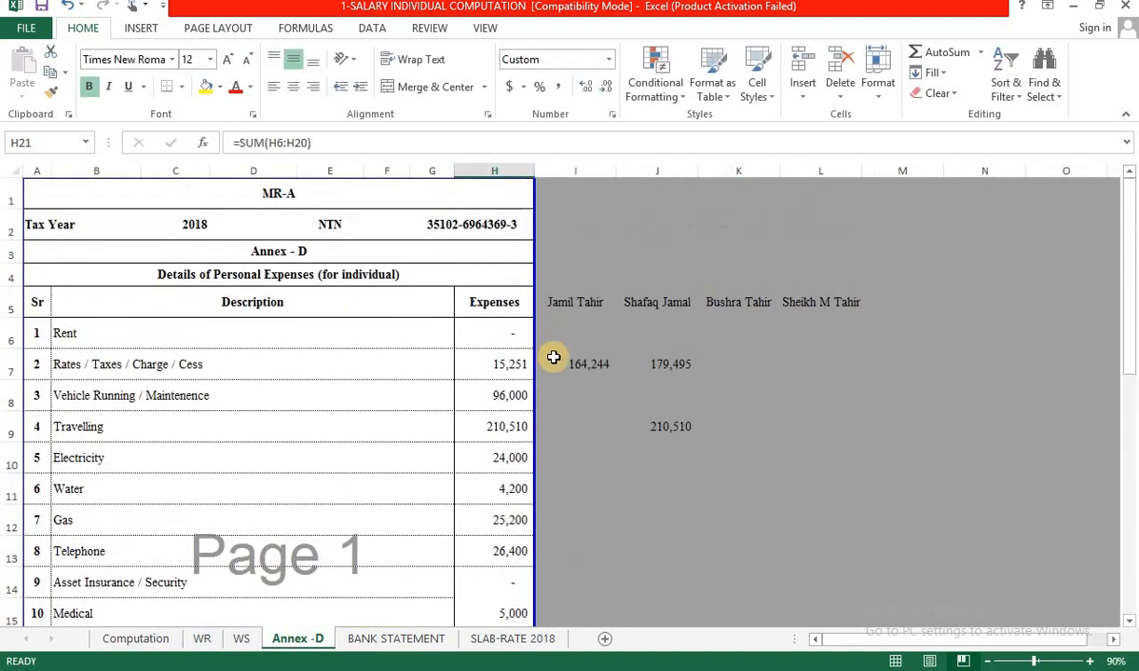
left_click(588, 368)
type("=")
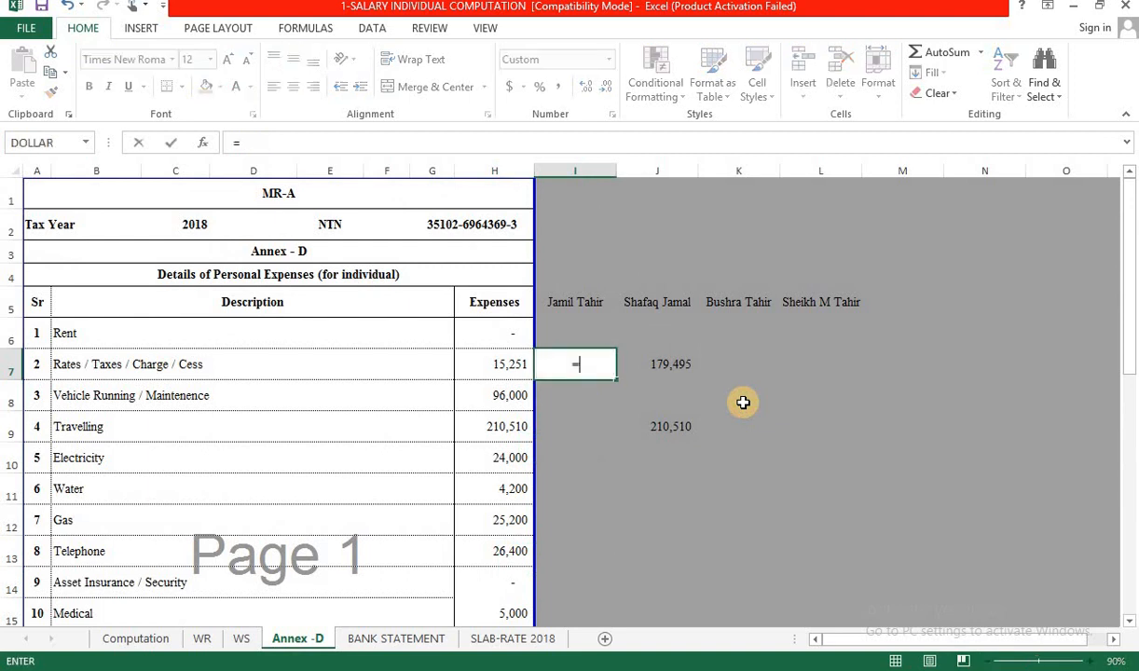
key("Left")
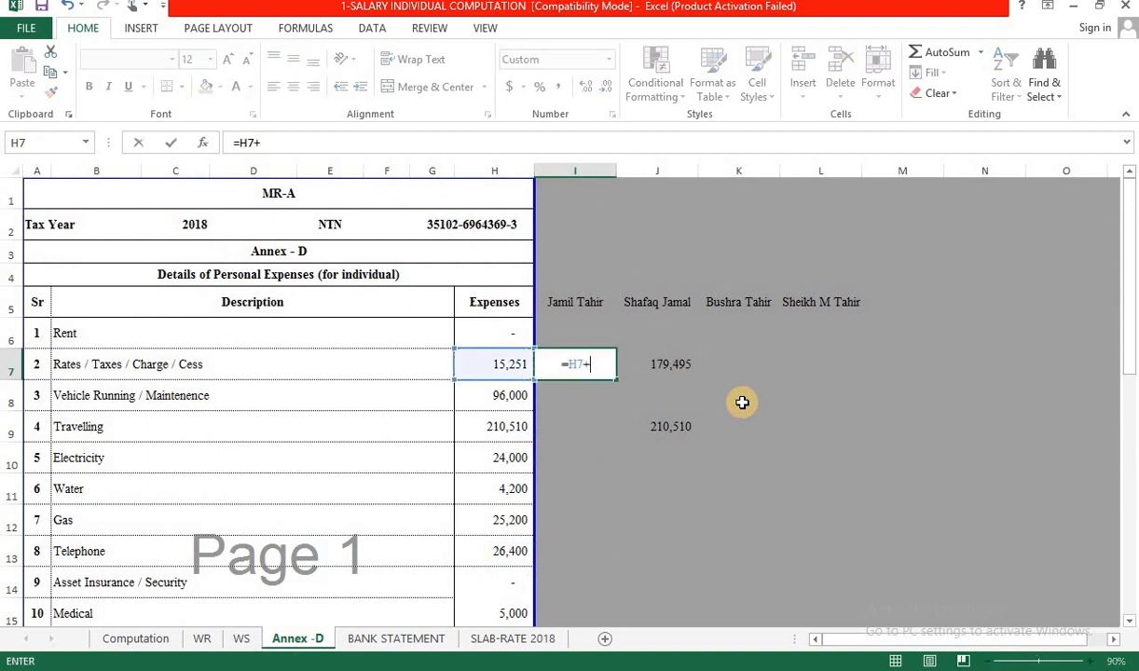
type("+")
left_click(202, 639)
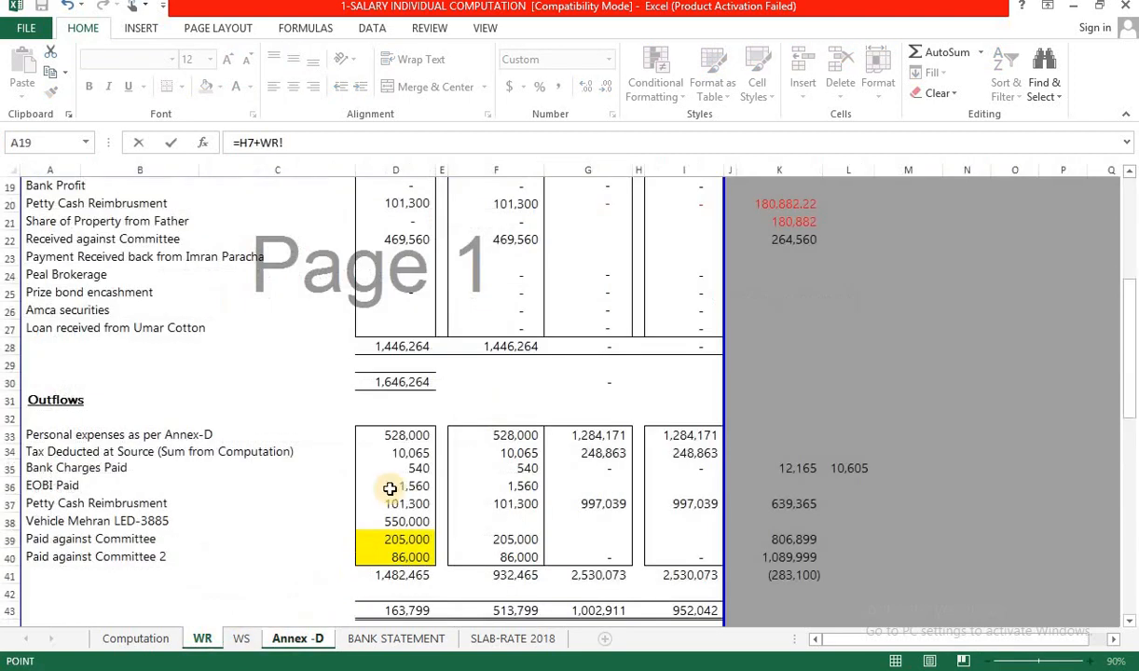
left_click(795, 468)
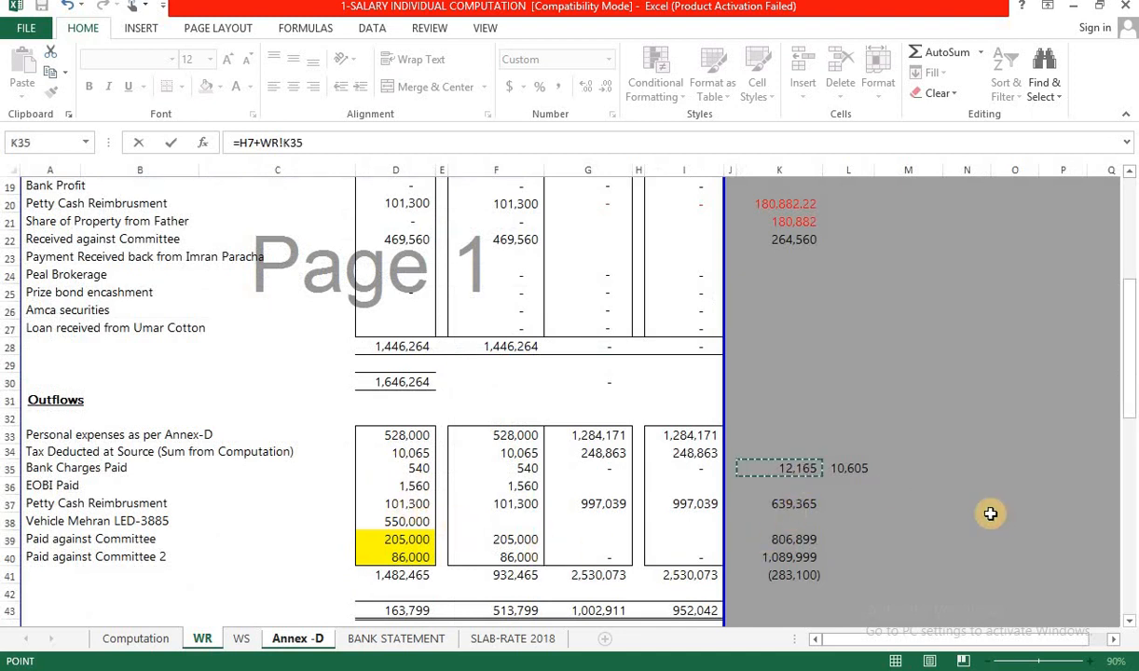
key("Return")
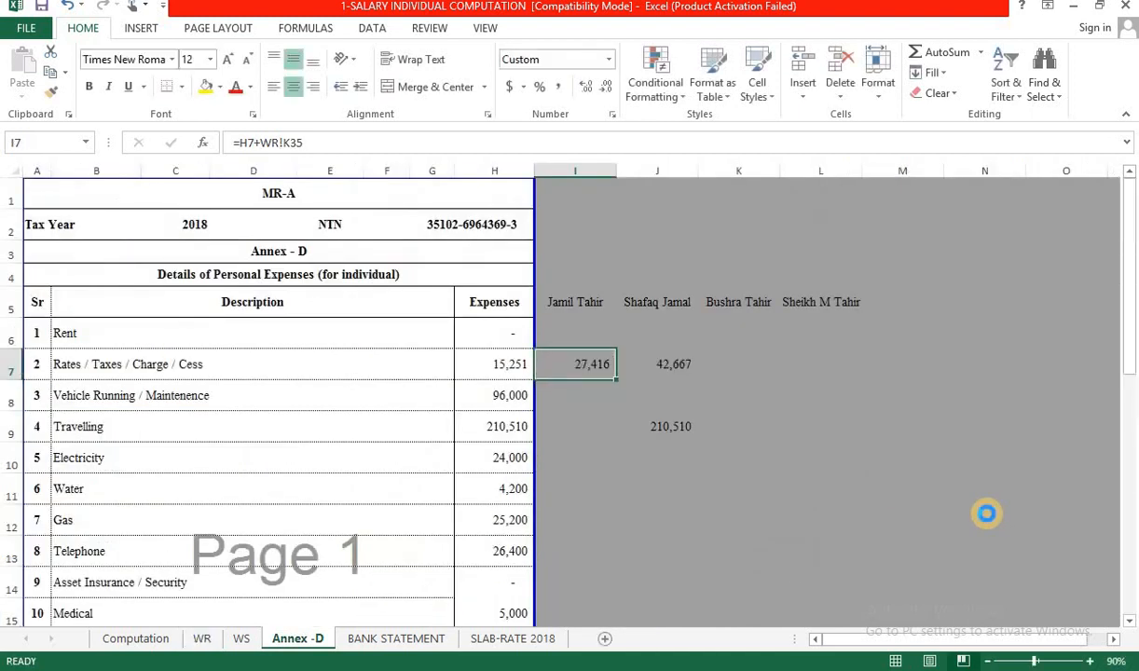
key("ctrl+c")
key("alt+Tab")
scroll(122, 257, "up", 3)
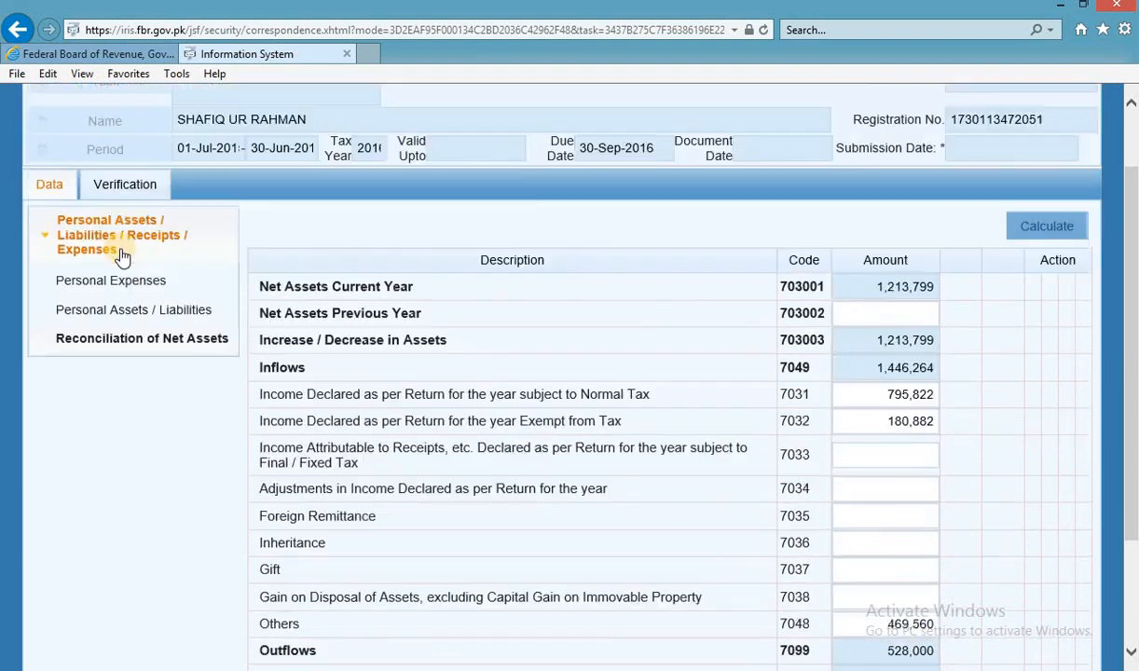
Paste 27,416 as the Rates/Taxes personal expense and recalculate the return totals.
left_click(70, 291)
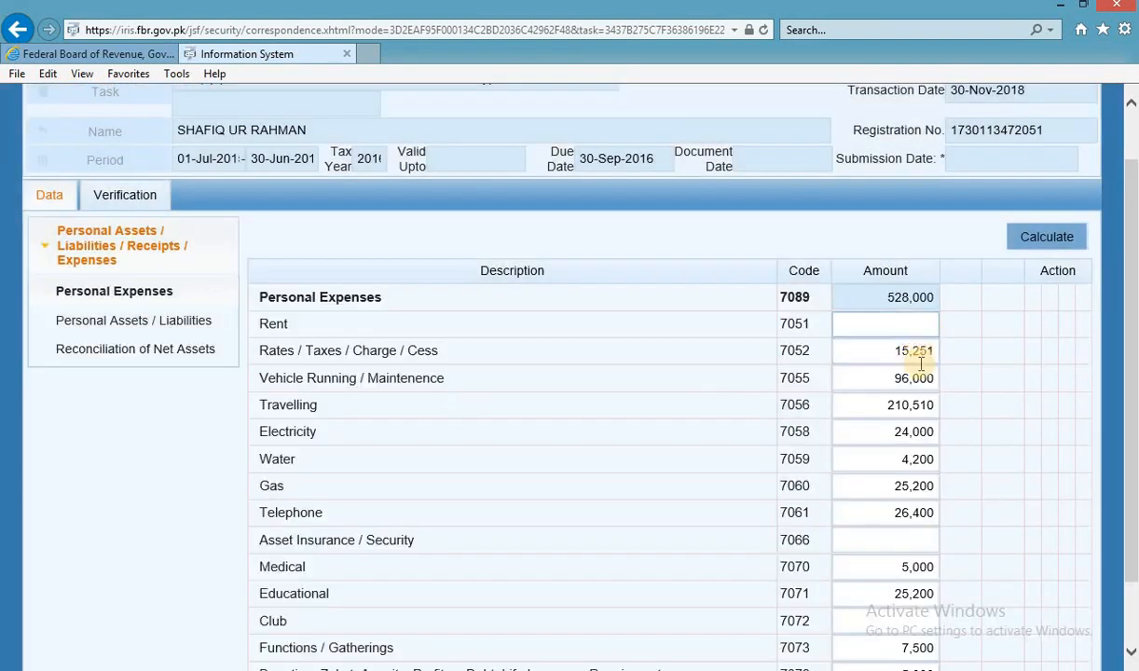
left_click(928, 353)
key("ctrl+v")
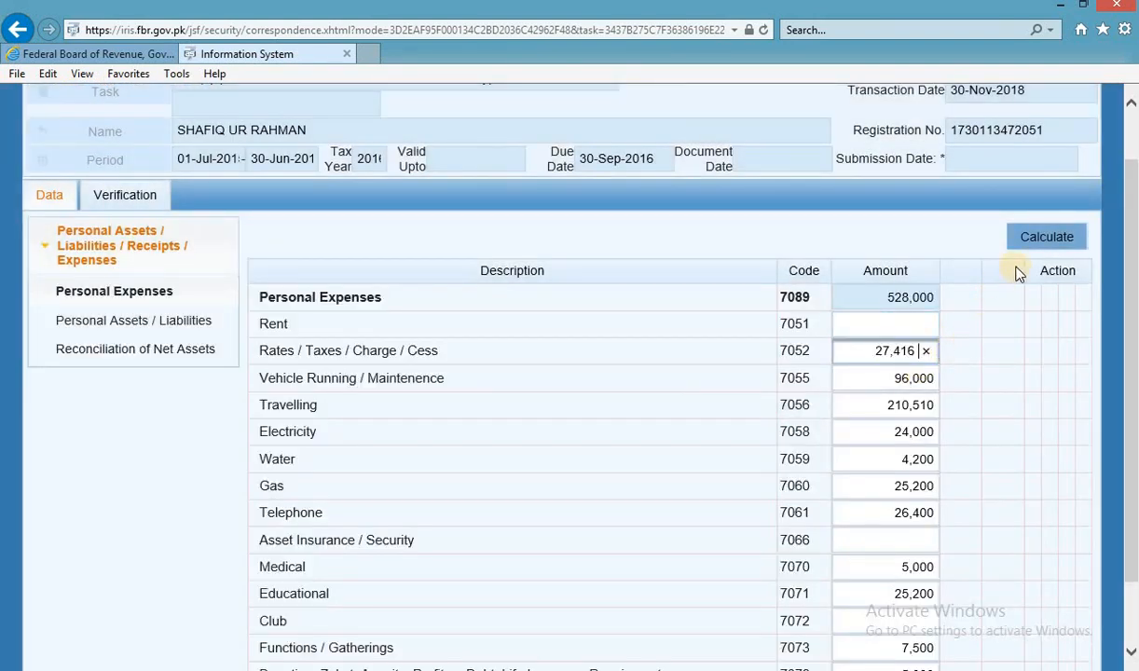
left_click(1042, 239)
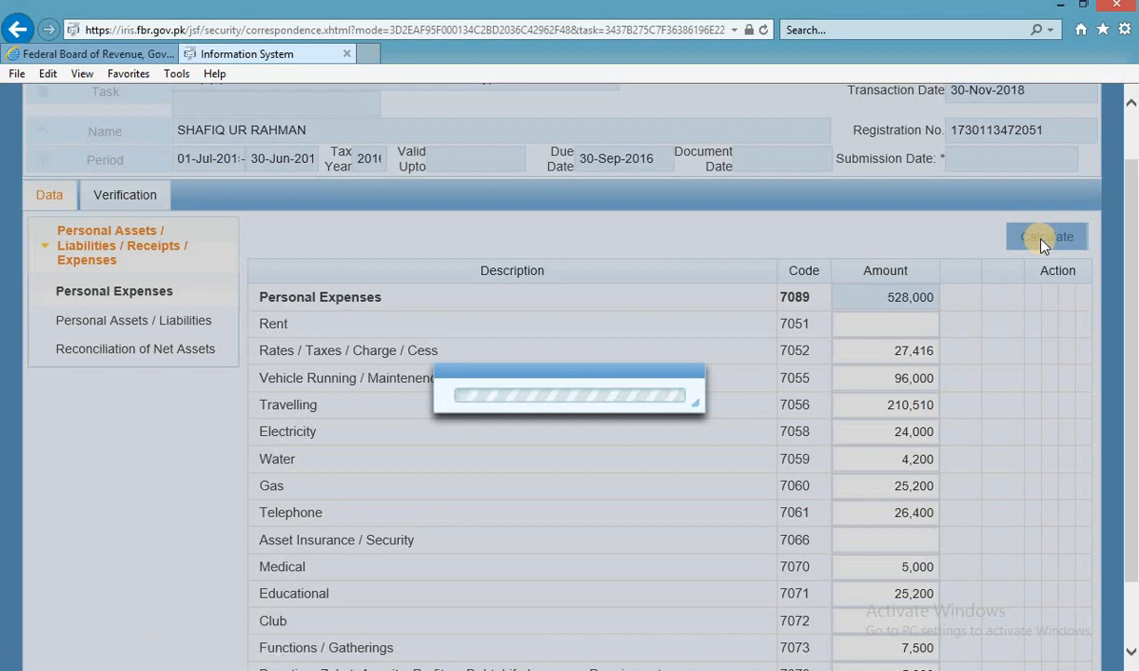
left_click(1043, 239)
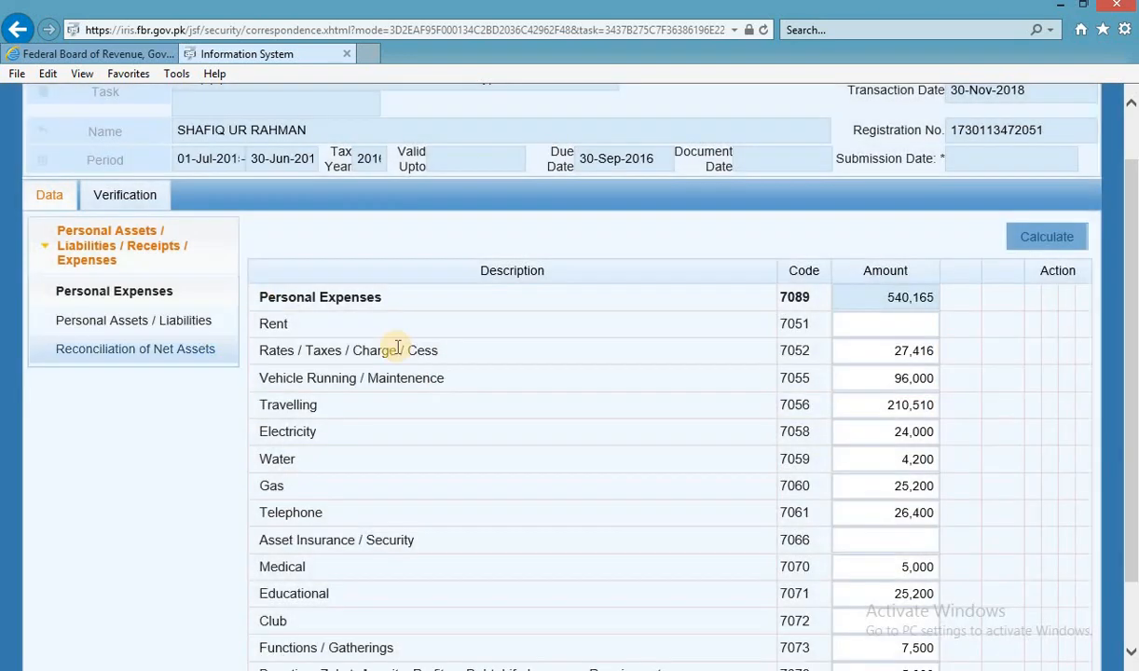
left_click(143, 352)
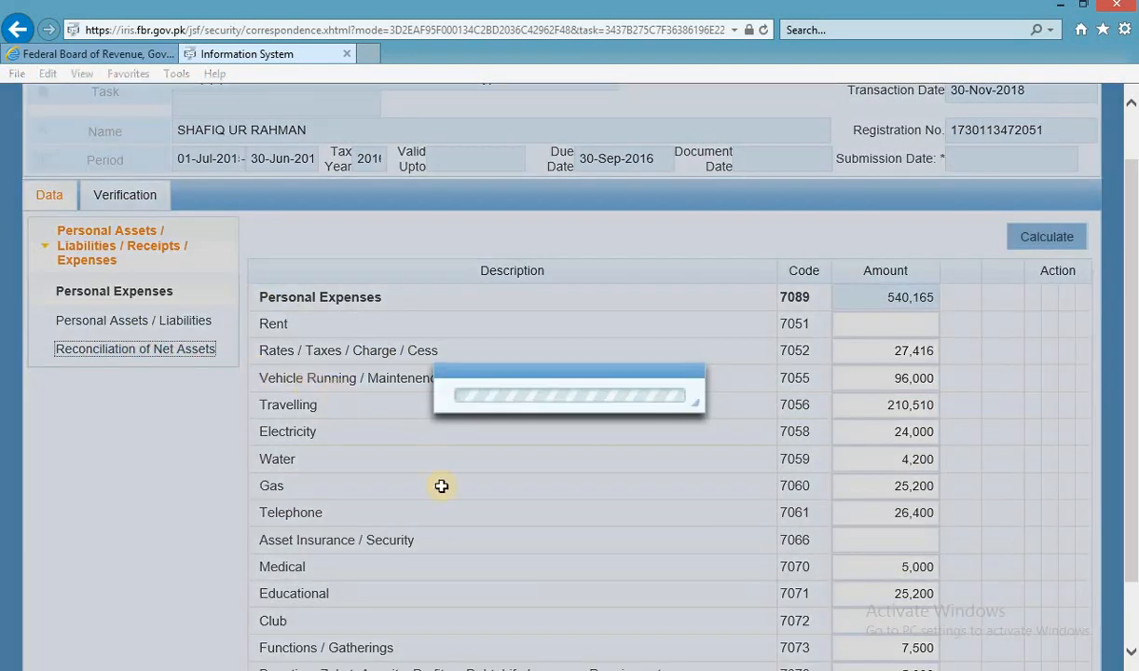
On the WR sheet, confirm D33:D36 sum to 540,165 and look at petty cash D37.
key("alt+Tab")
left_click(203, 638)
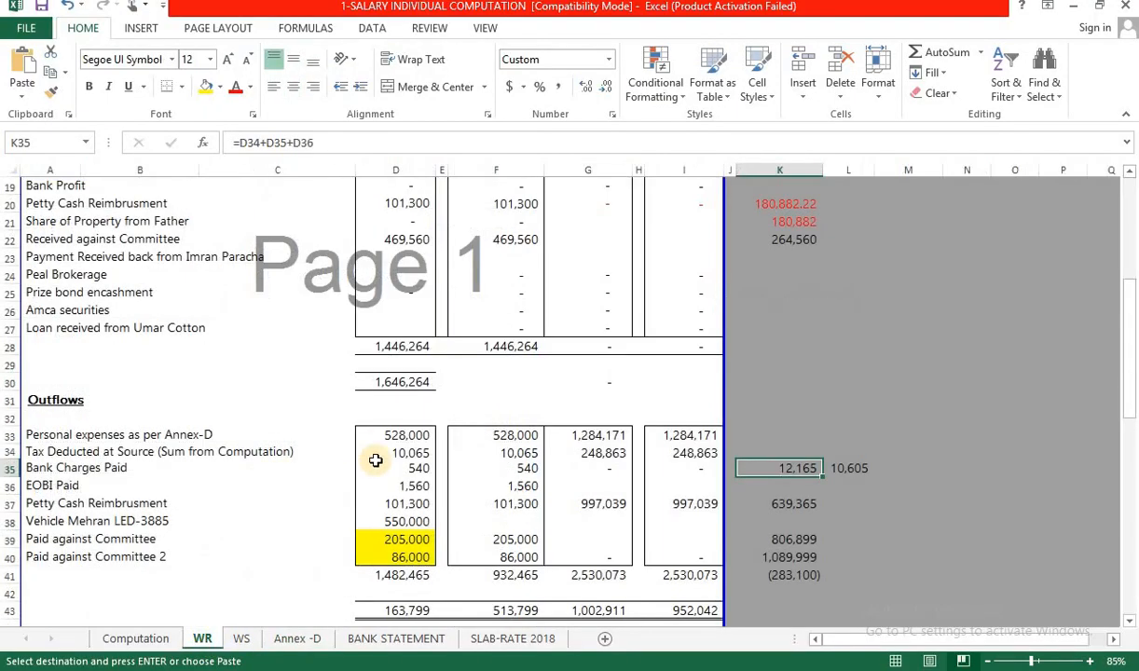
left_click_drag(389, 435, 389, 485)
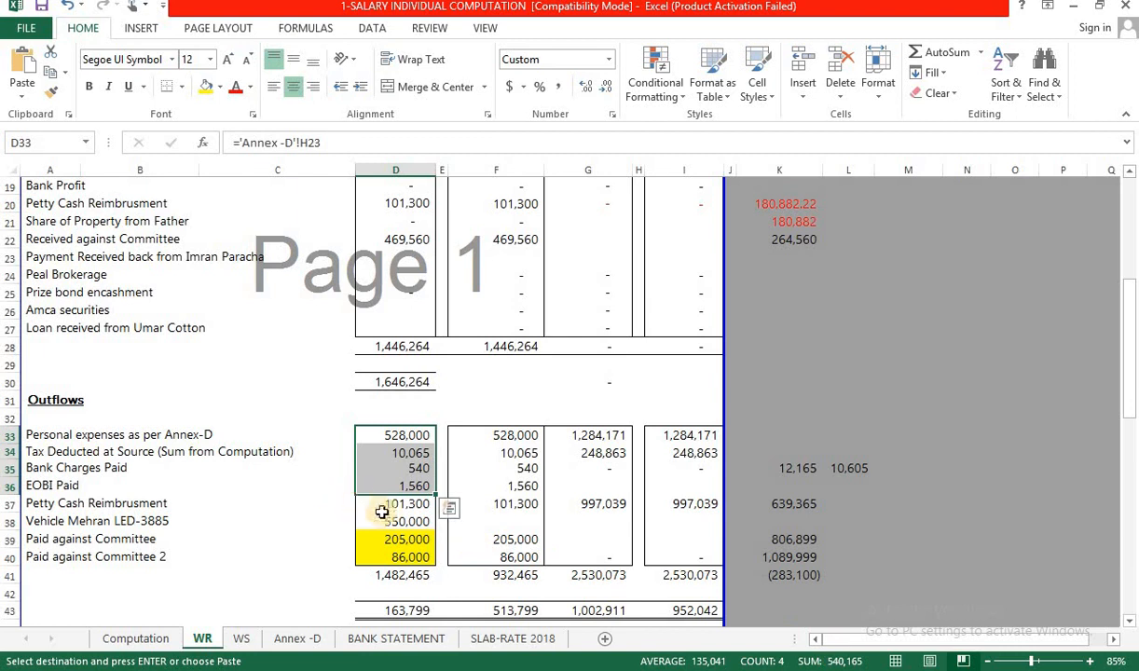
left_click(395, 503)
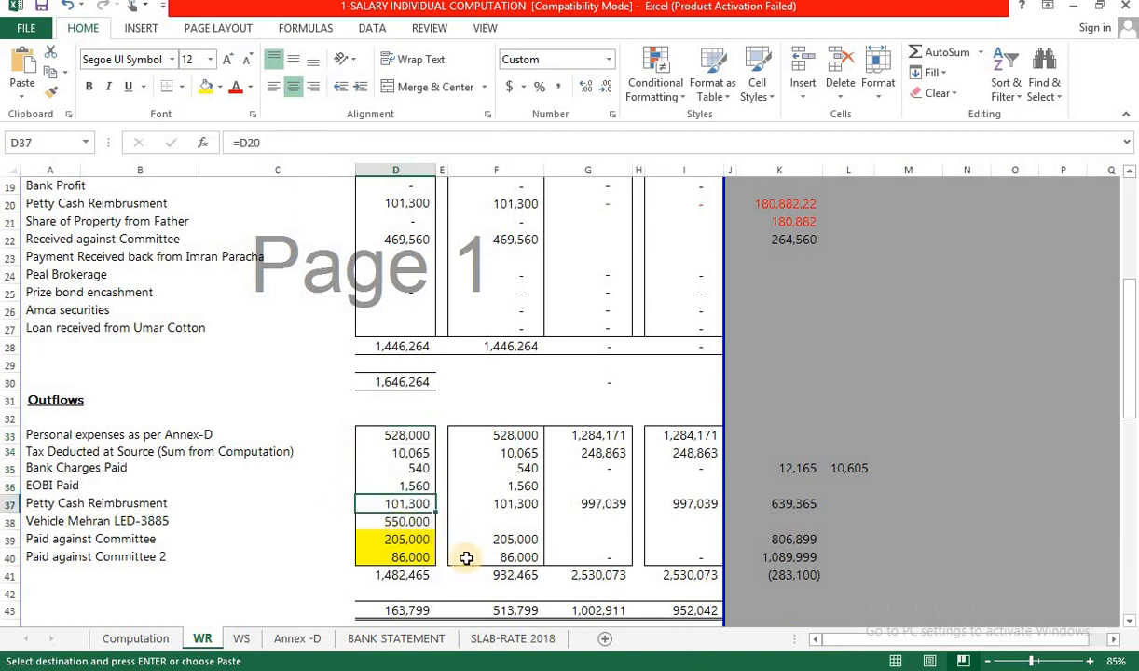
Review the Other Personal Expenses amount in H20 on the Annex -D sheet.
left_click(297, 638)
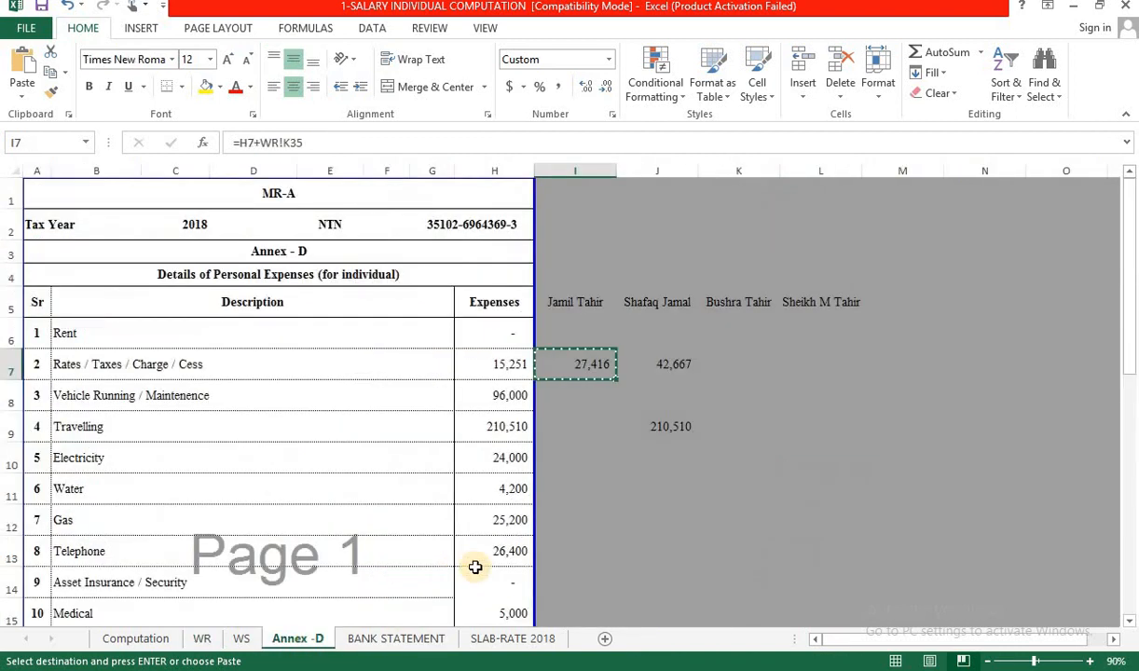
scroll(475, 567, "down", 4)
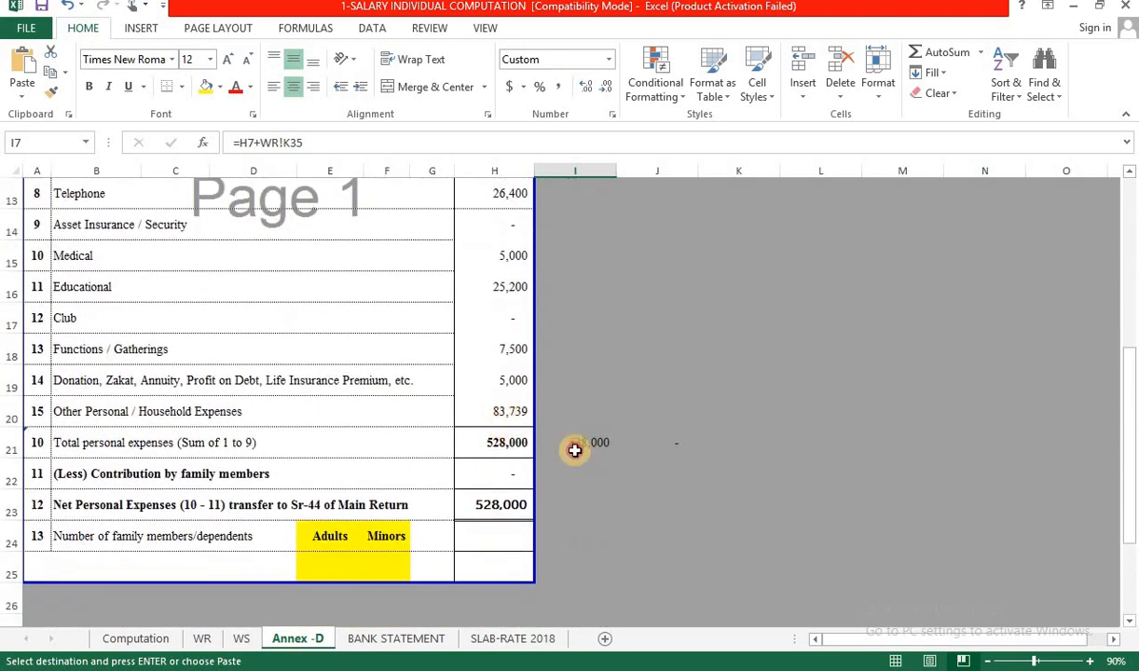
left_click(494, 411)
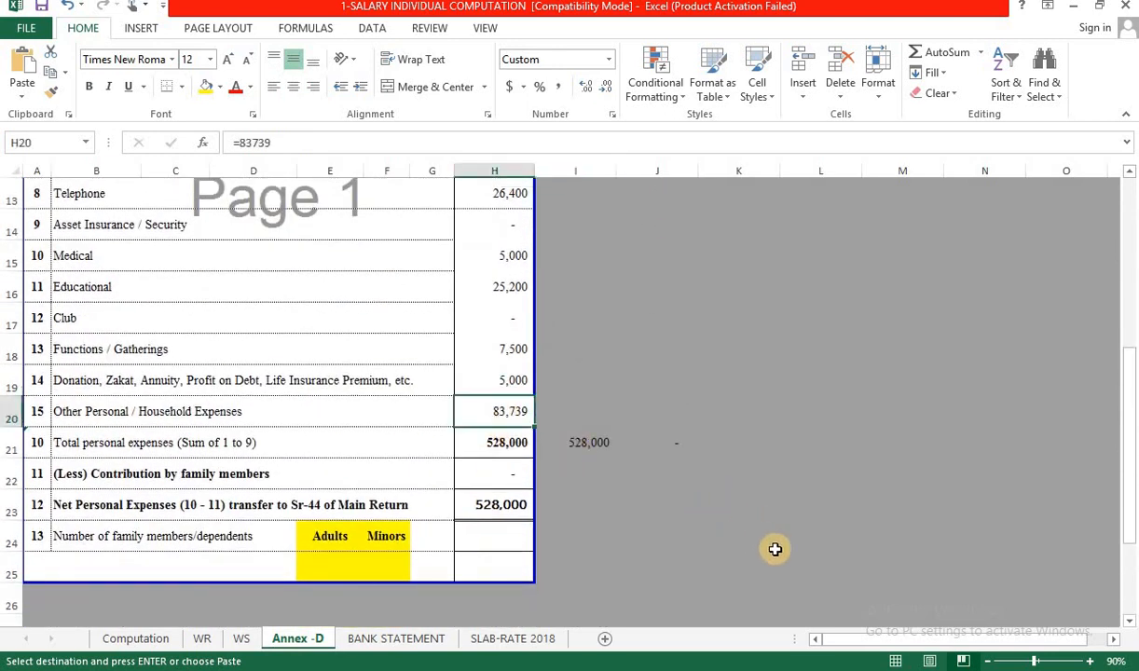
scroll(775, 550, "up", 3)
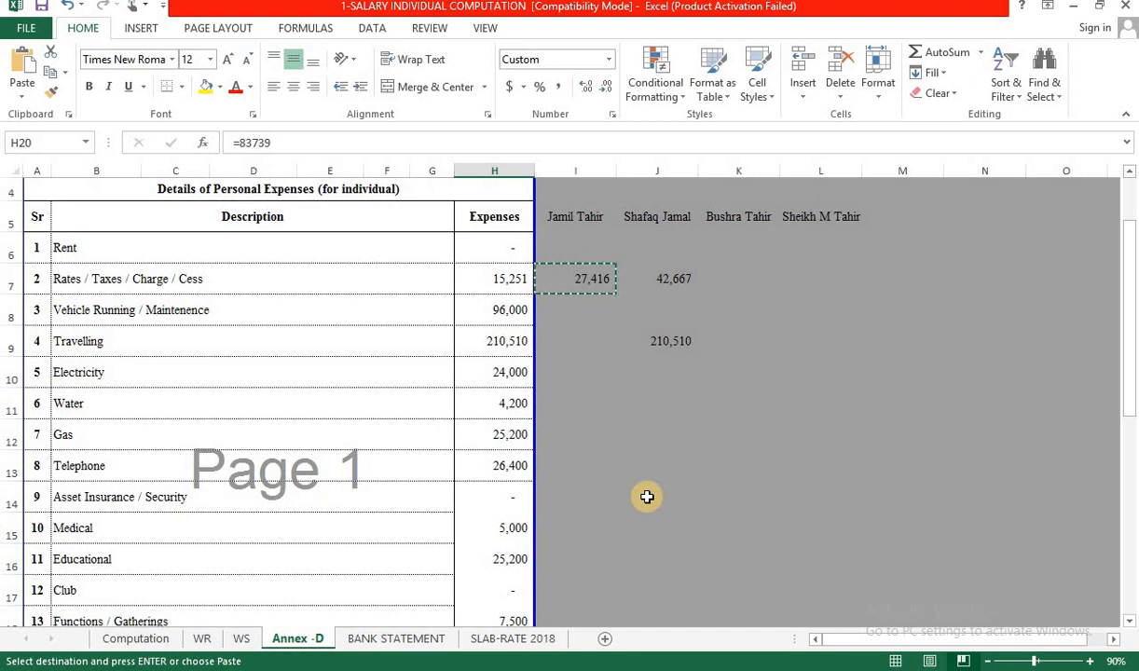
Set Annex-D cell I9 to =H9+WR!D37, giving 311,810.00, and copy it.
left_click(541, 340)
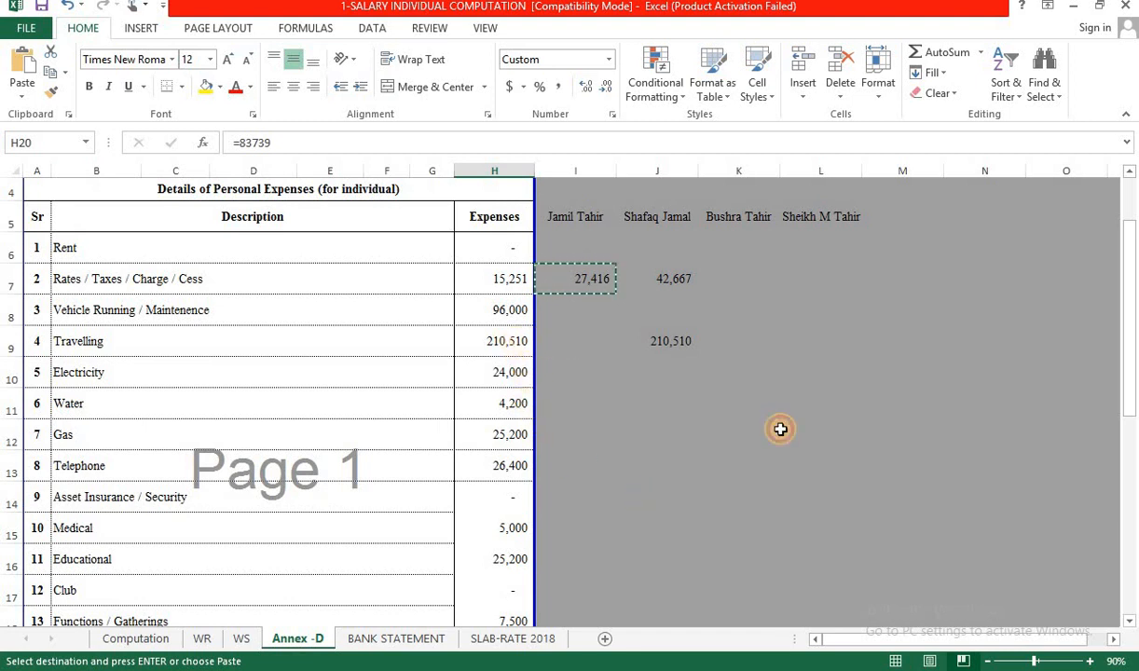
type("=")
key("Left")
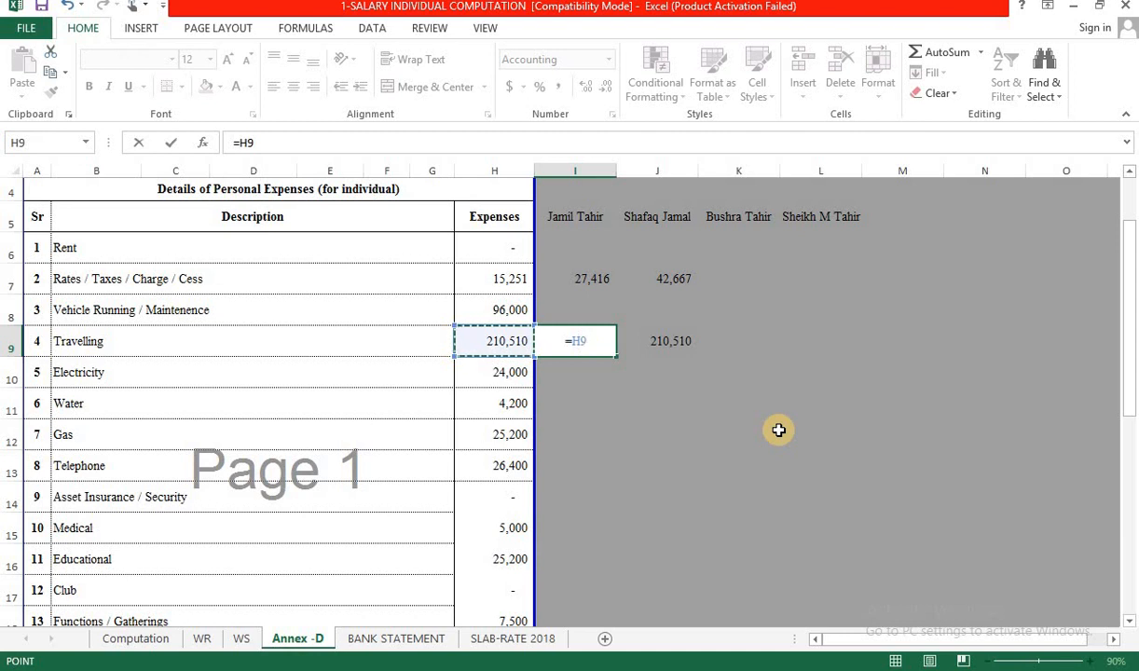
type("+")
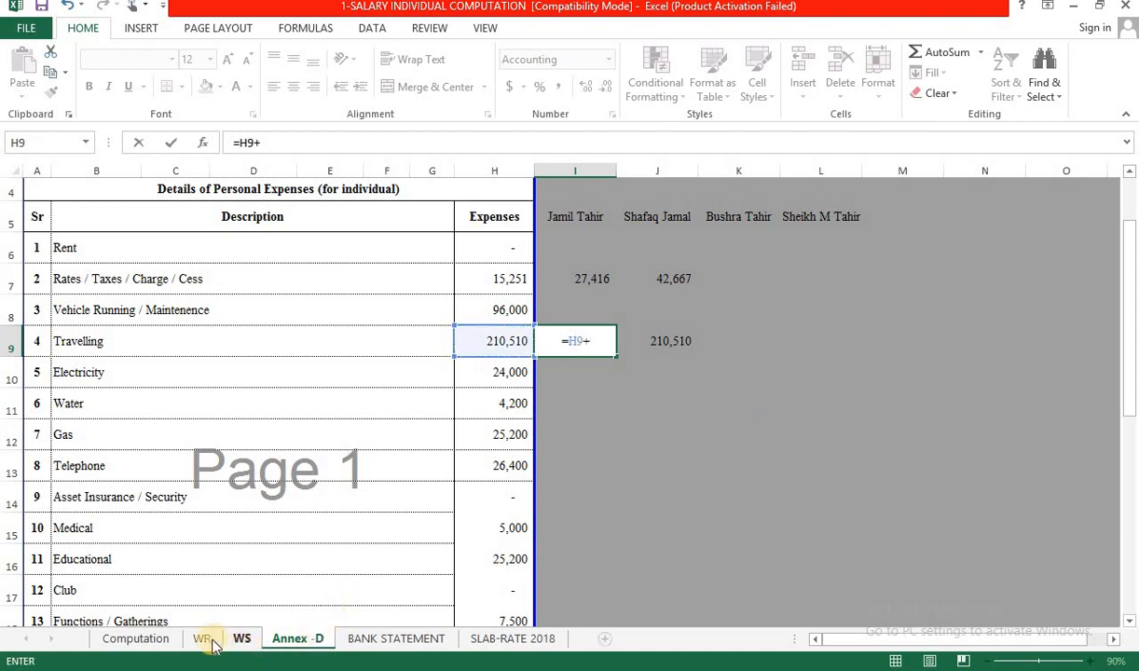
left_click(203, 639)
left_click(401, 504)
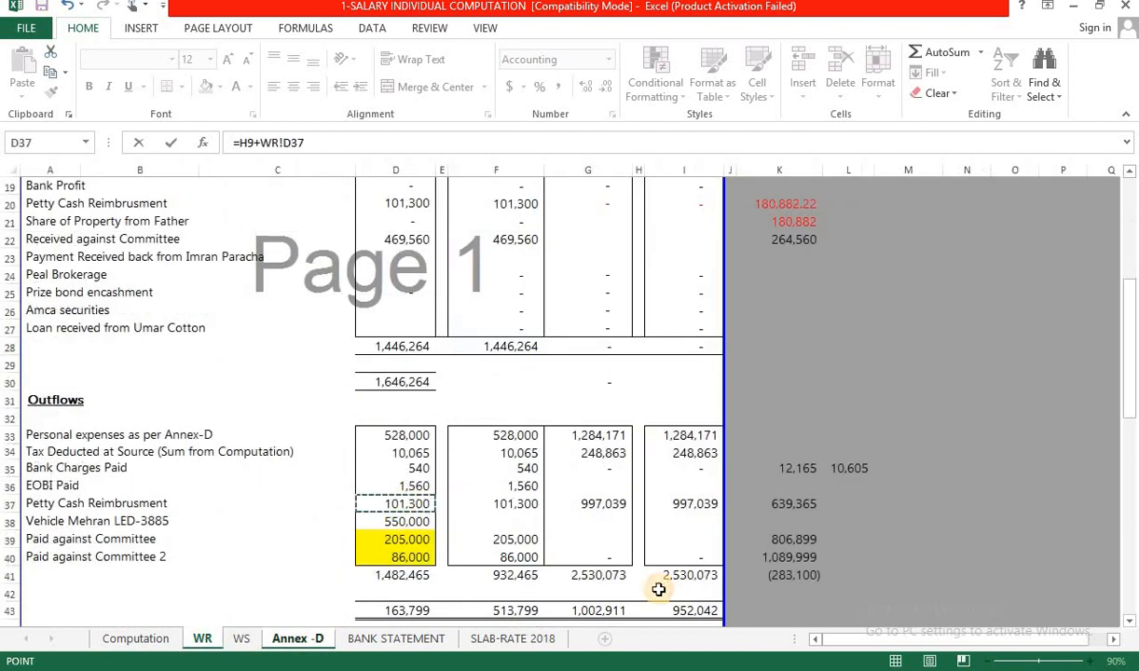
key("Return")
key("Up")
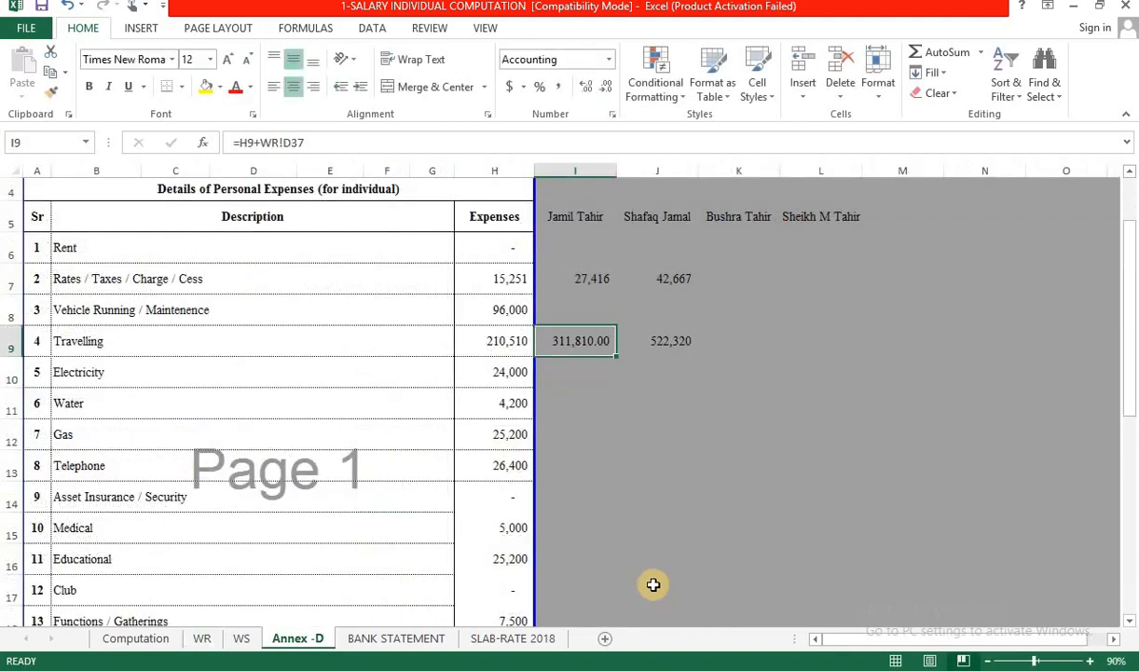
key("ctrl+c")
key("alt+Tab")
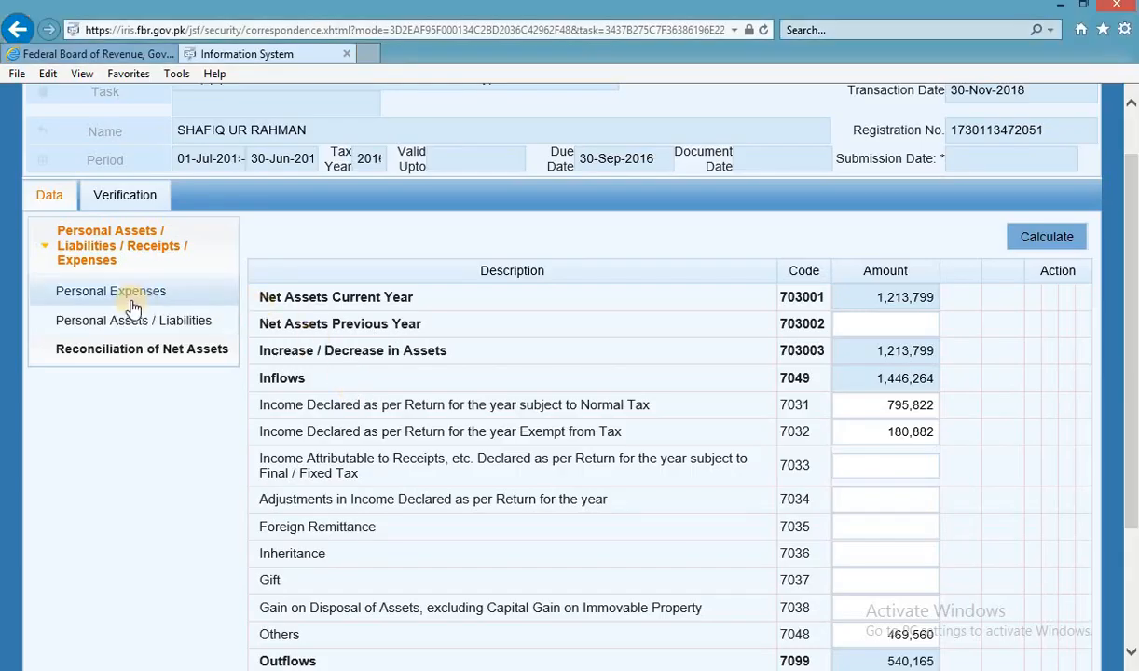
Overwrite the Travelling personal expense with 311,810 and recalculate the return totals.
left_click(110, 291)
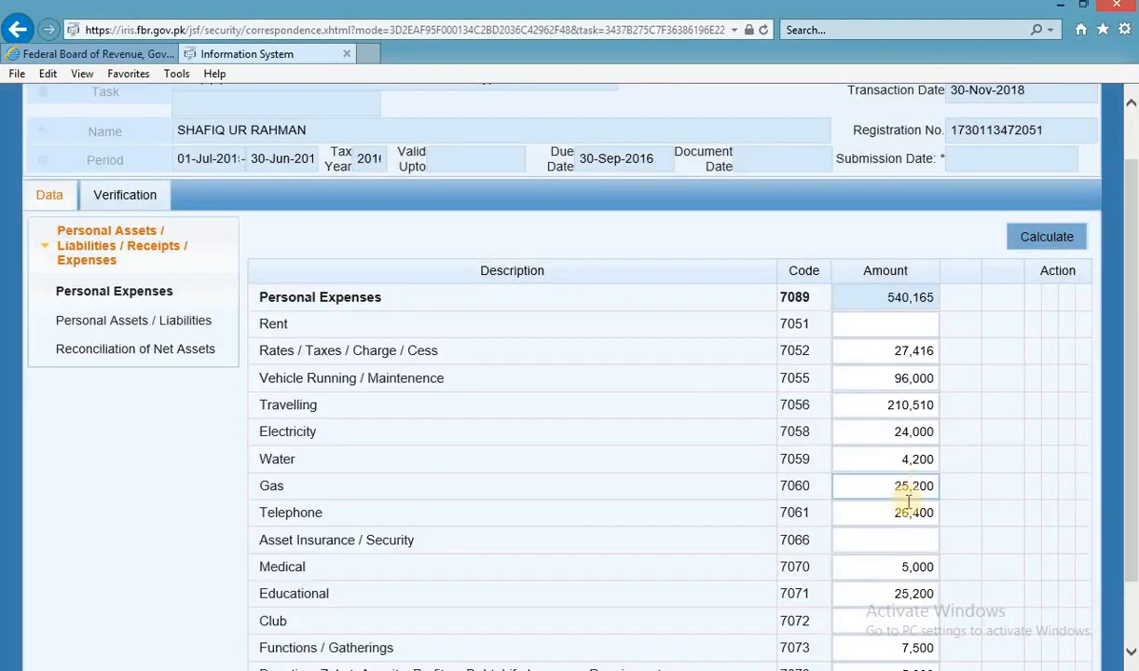
double_click(901, 406)
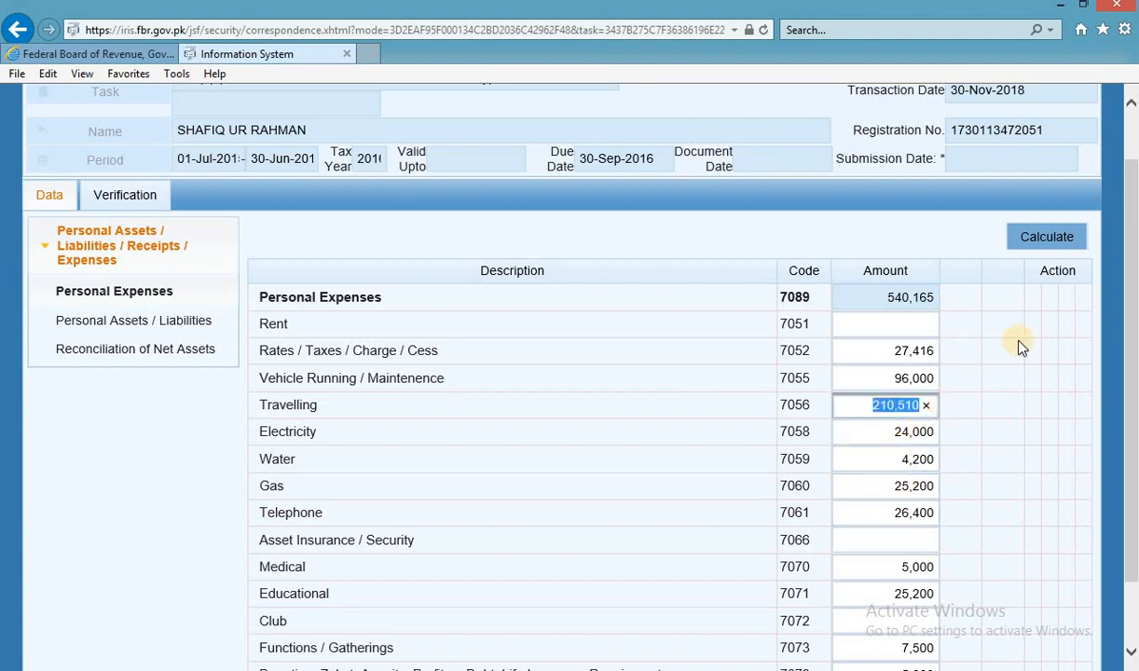
key("ctrl+v")
left_click(1059, 251)
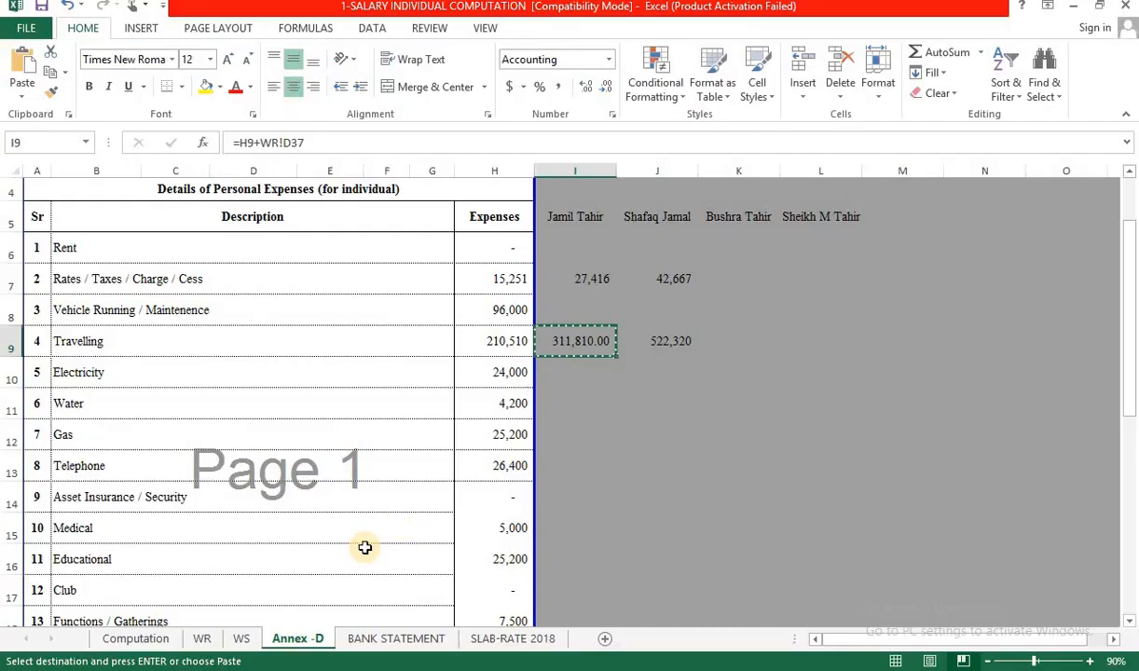
Review the WR sheet outflows D33:D37 and the 205,000 committee payment formula.
key("alt+Tab")
left_click(203, 639)
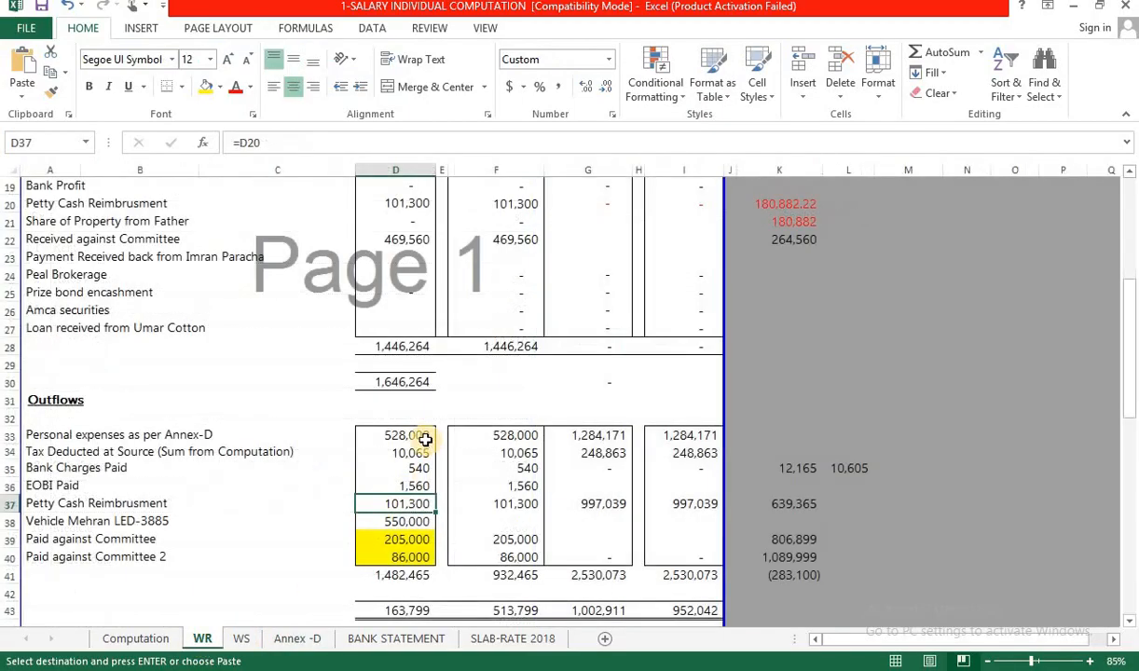
left_click_drag(425, 439, 424, 503)
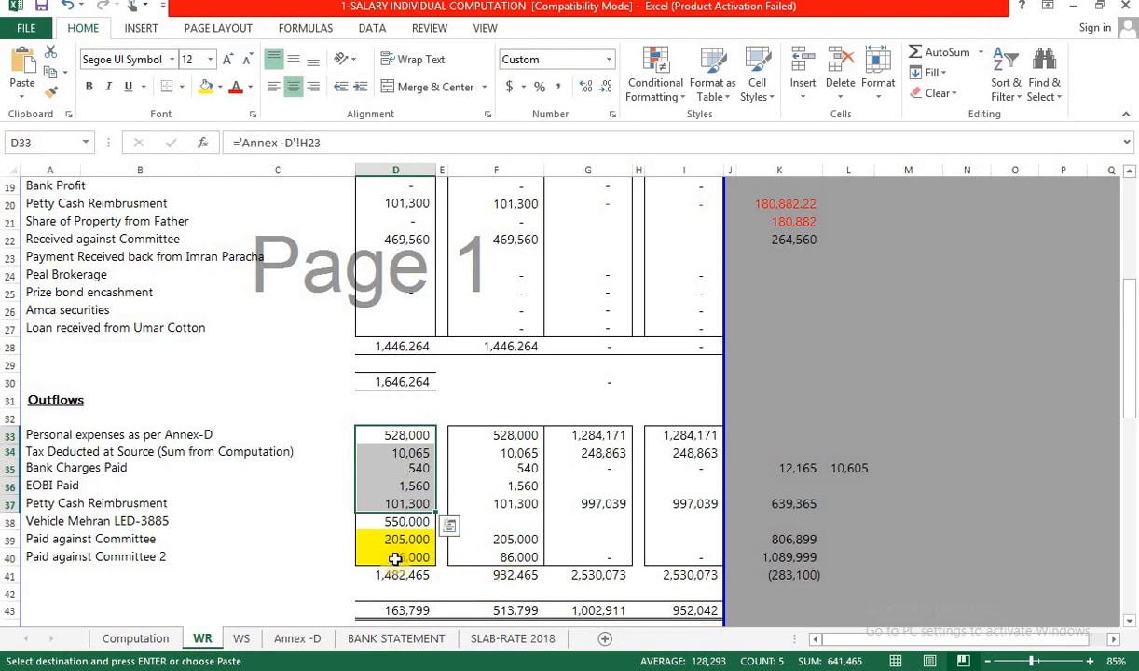
left_click(407, 523)
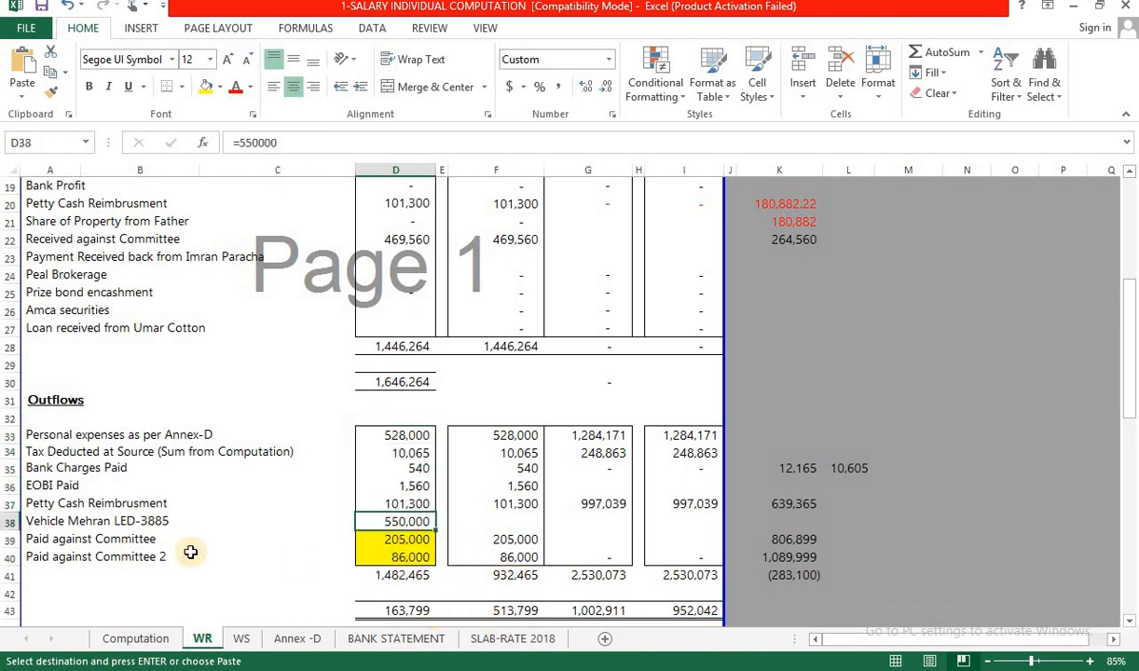
left_click_drag(47, 542, 410, 541)
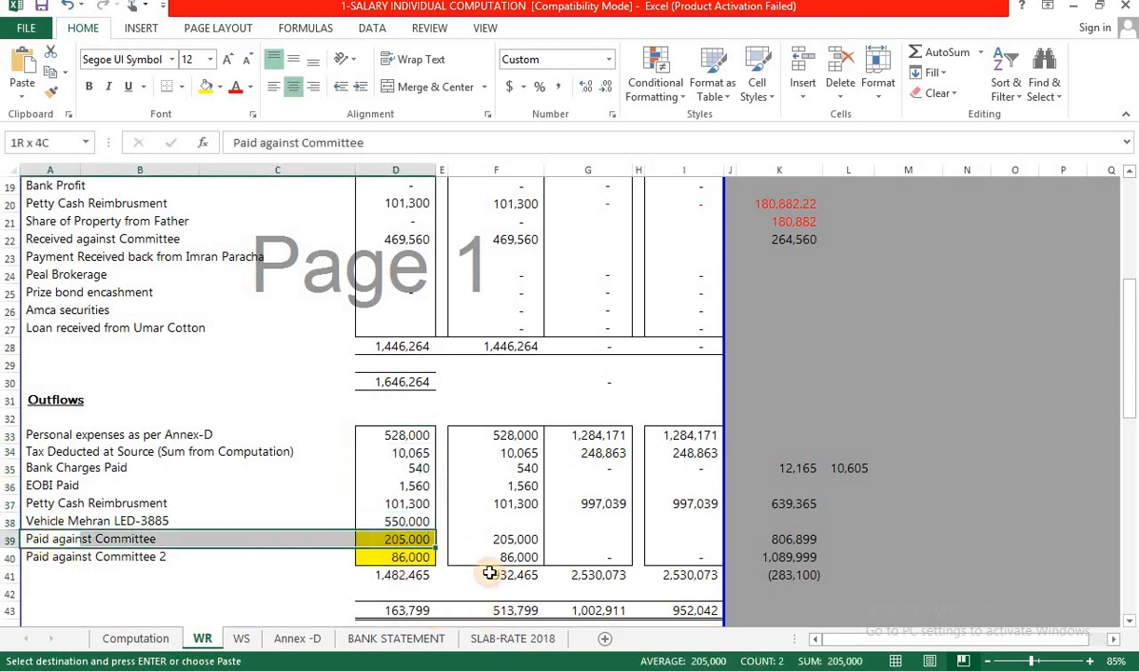
left_click(408, 540)
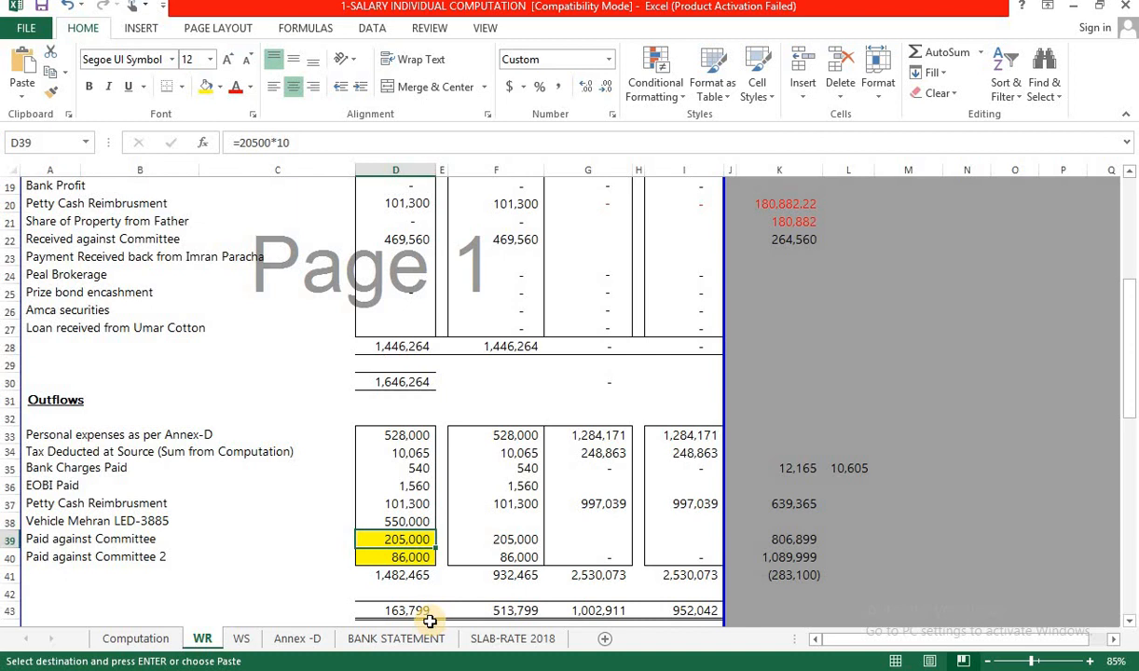
In Annex -D I20, enter =H20+WR!D39 to add the 205,000 committee payment.
left_click(297, 639)
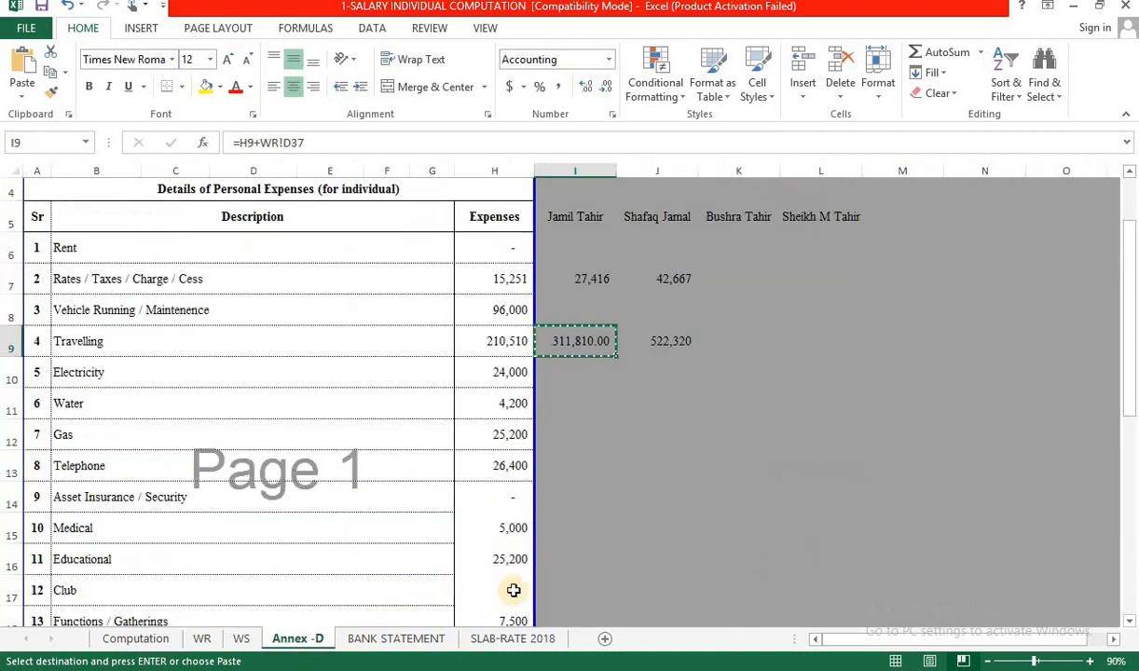
scroll(536, 593, "down", 3)
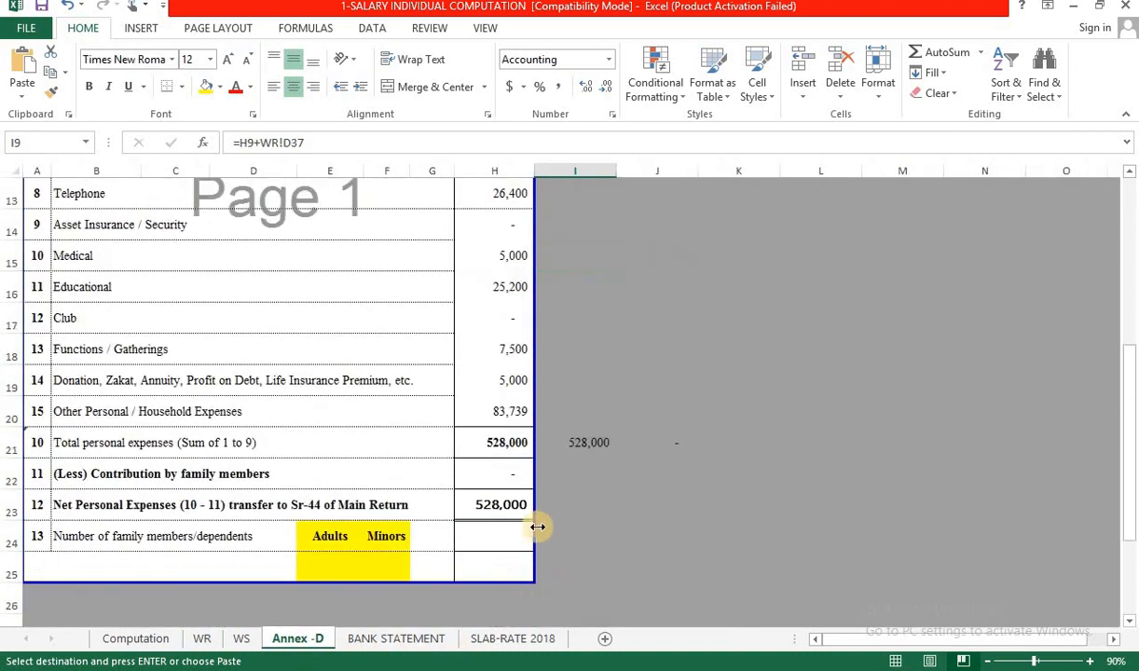
left_click(550, 408)
type("=")
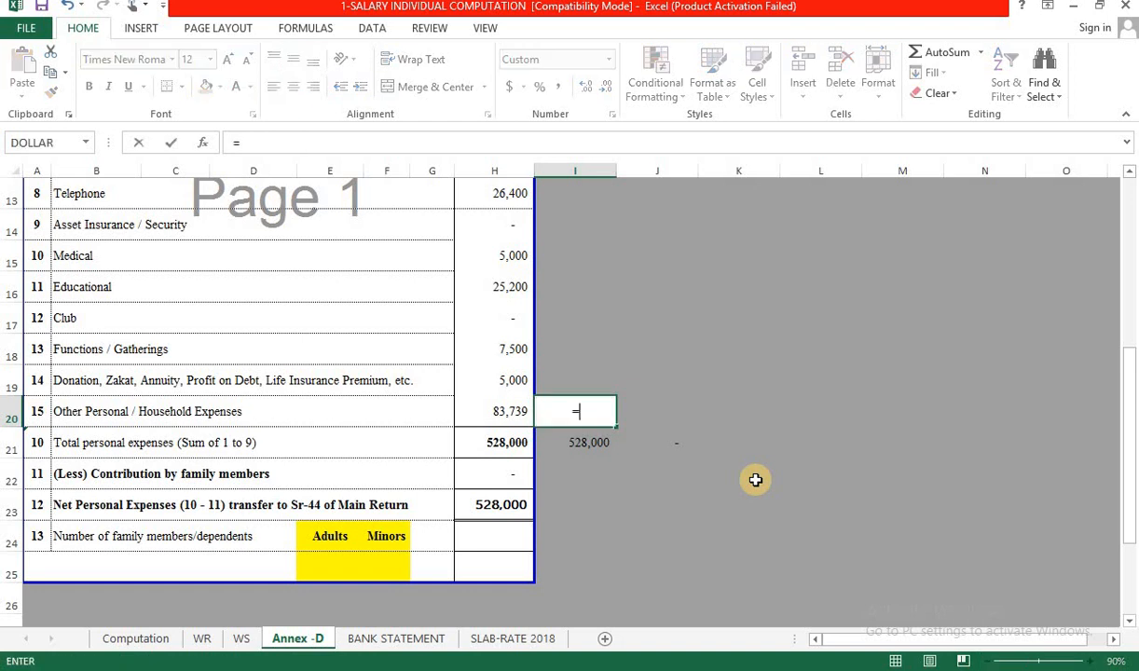
key("Left")
type("+")
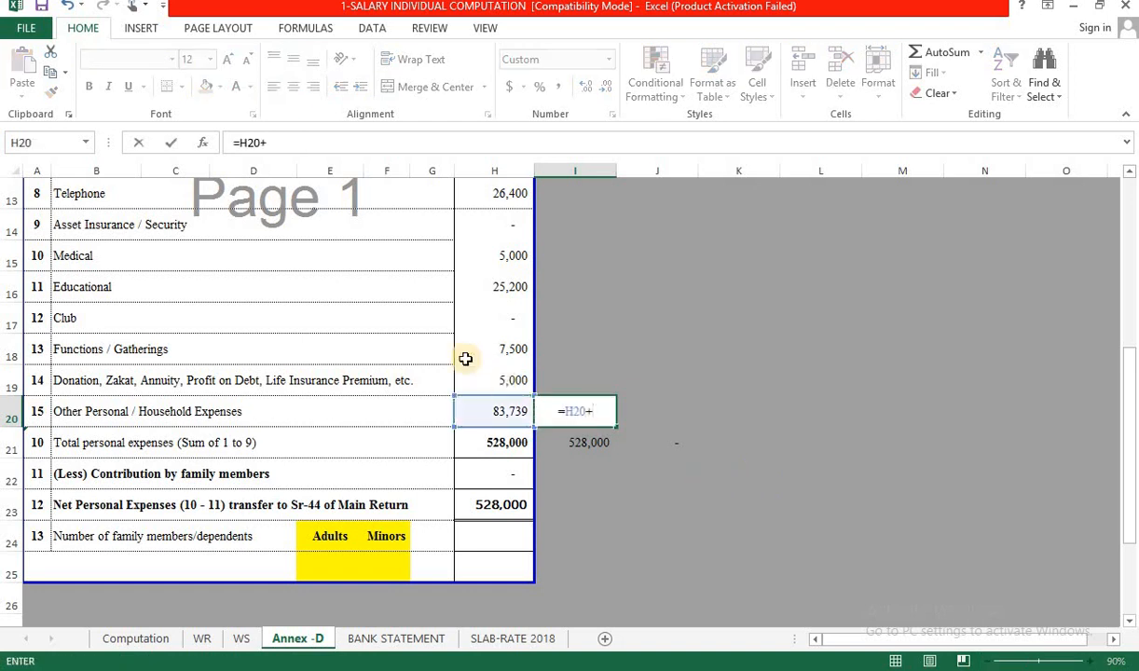
left_click(202, 640)
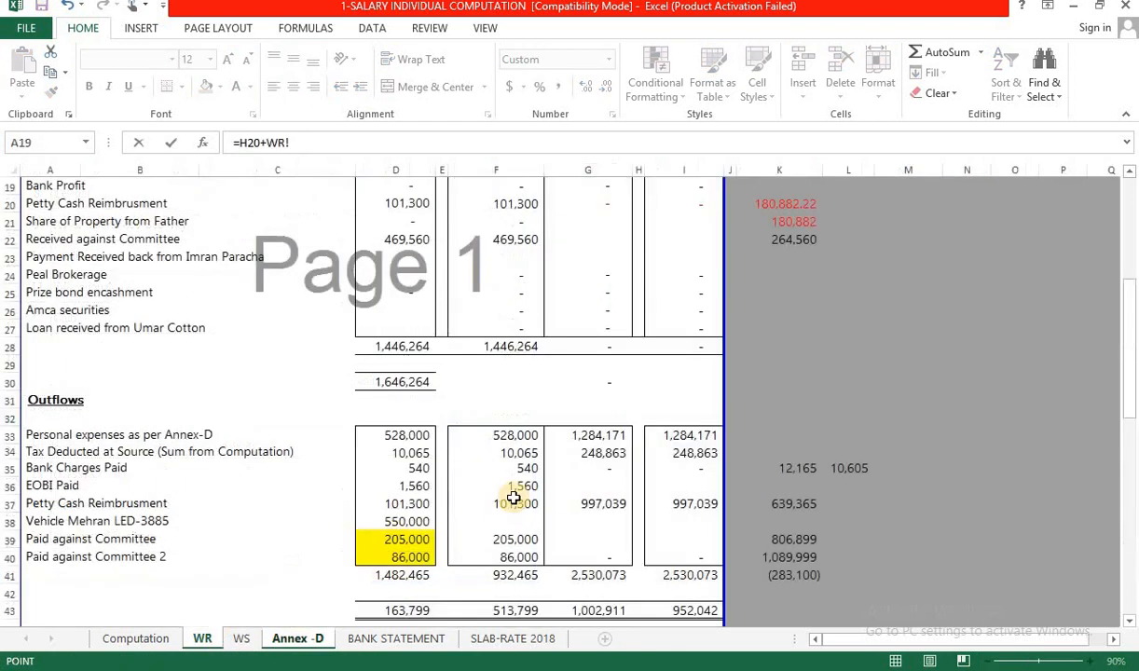
left_click(396, 539)
key("Return")
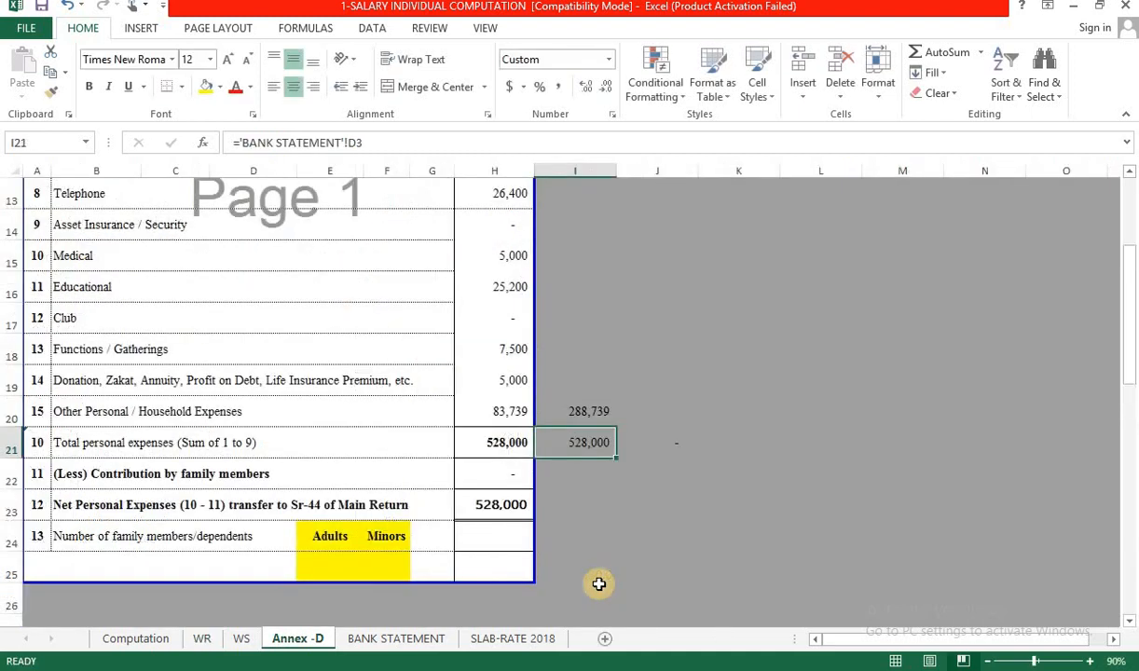
Extend I20 to =H20+WR!D39+WR!D40, giving 374,739, and copy the total.
key("Up")
key("F2")
type("+WR!D39+")
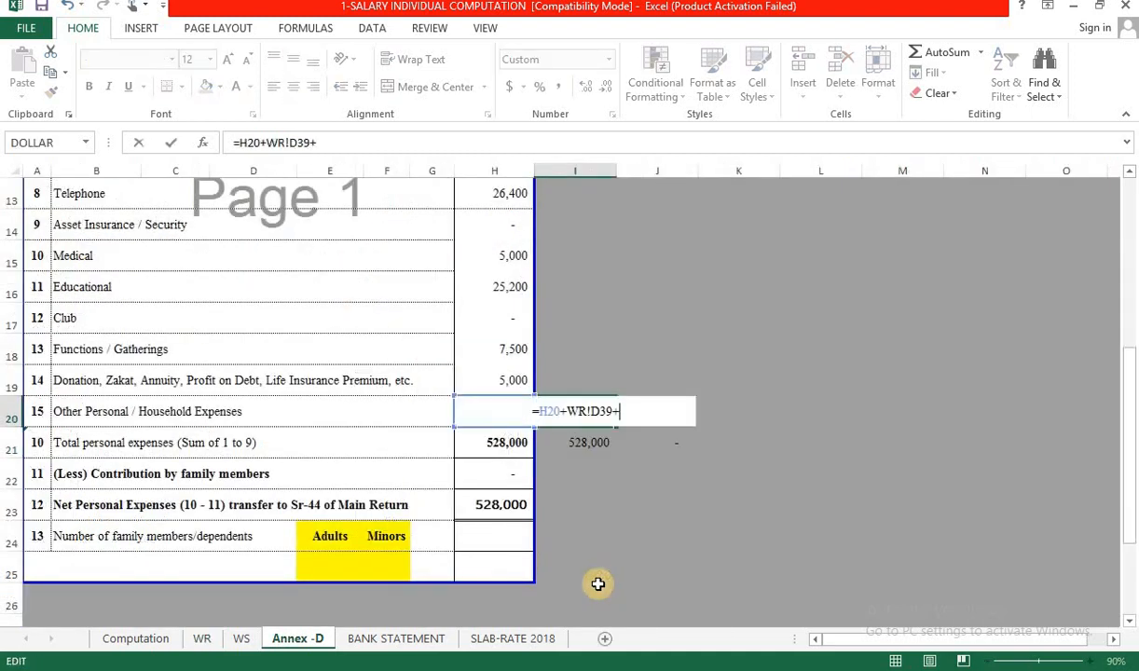
left_click(203, 639)
left_click(396, 556)
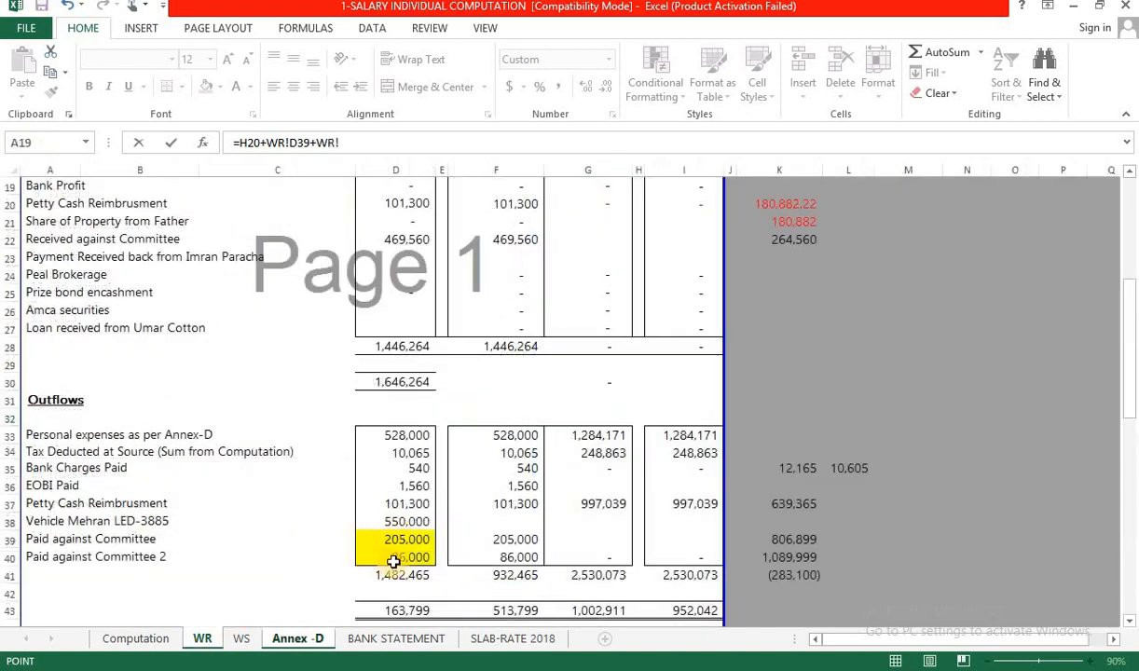
key("Return")
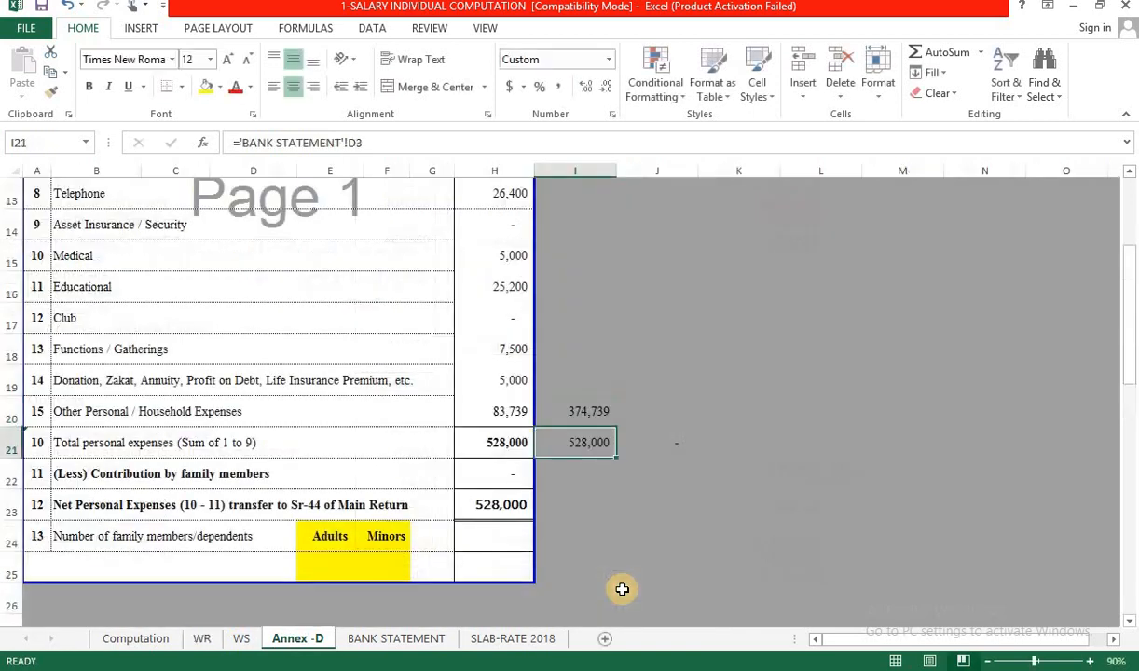
key("Up")
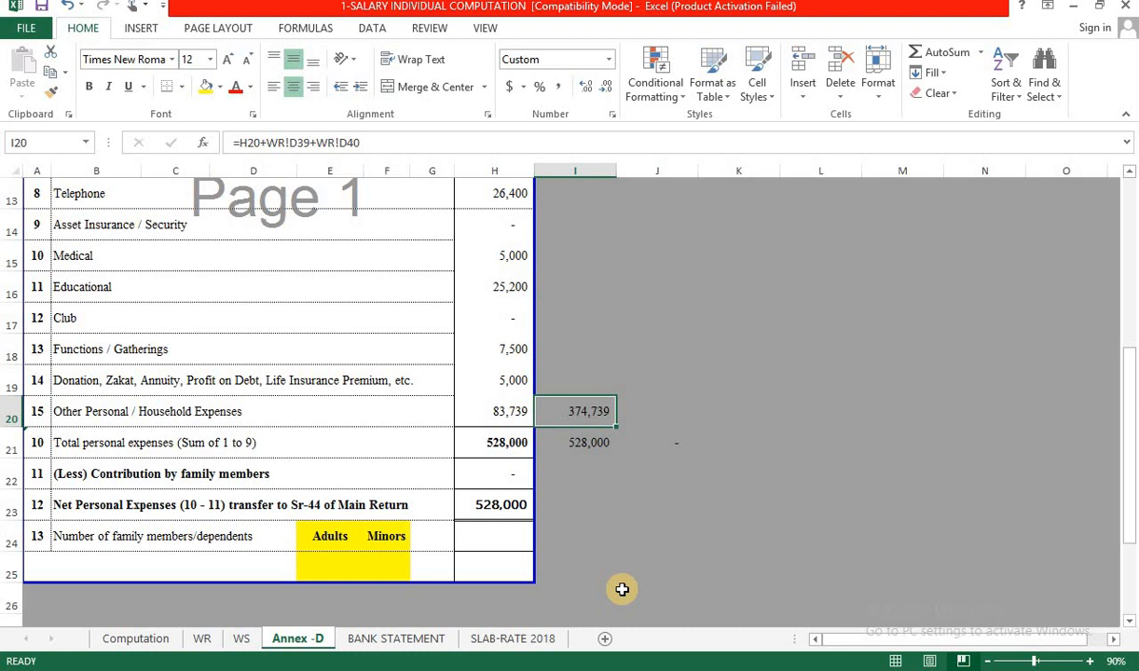
key("ctrl+c")
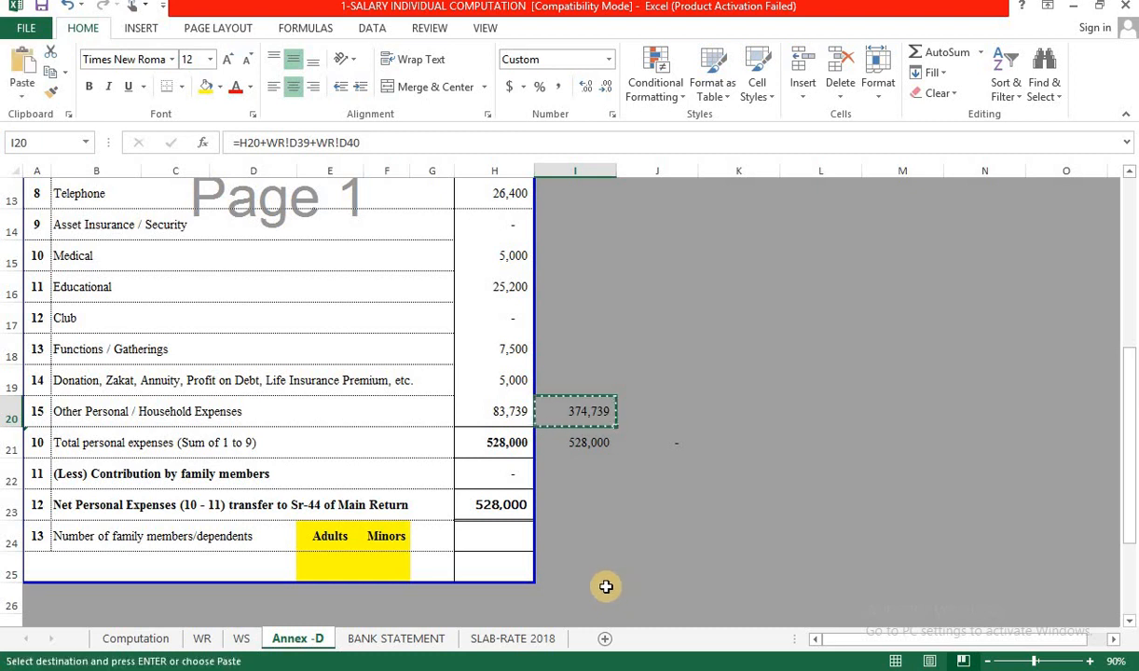
key("alt+Tab")
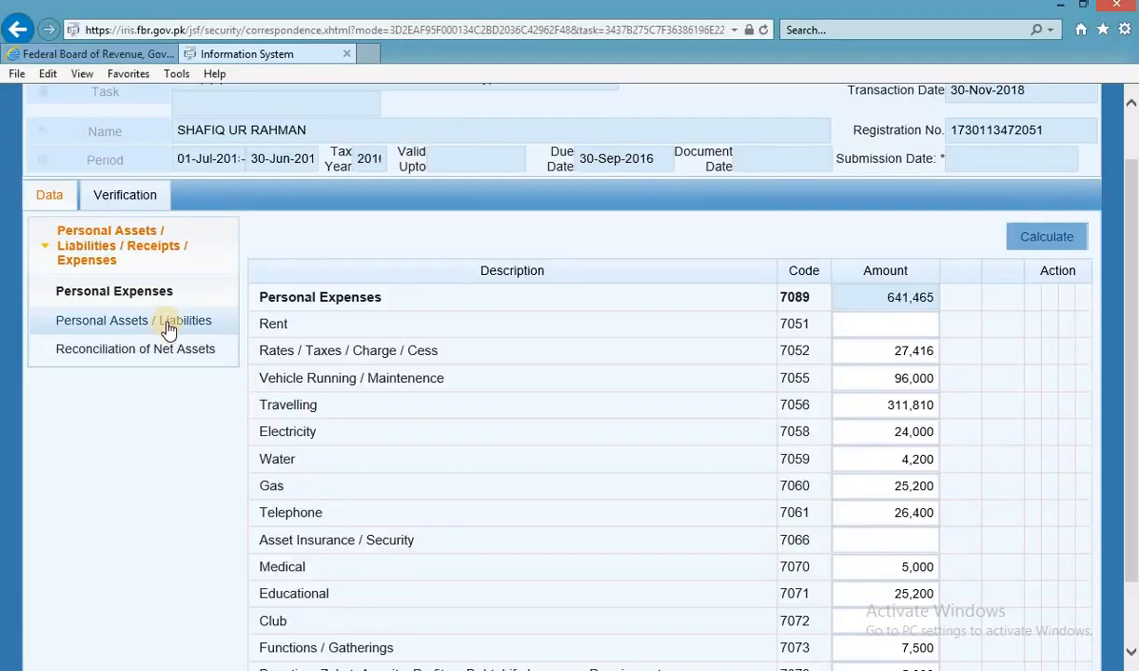
Paste 374,739 into Other Personal / Household Expenses (7087) and recalculate twice.
scroll(668, 556, "down", 2)
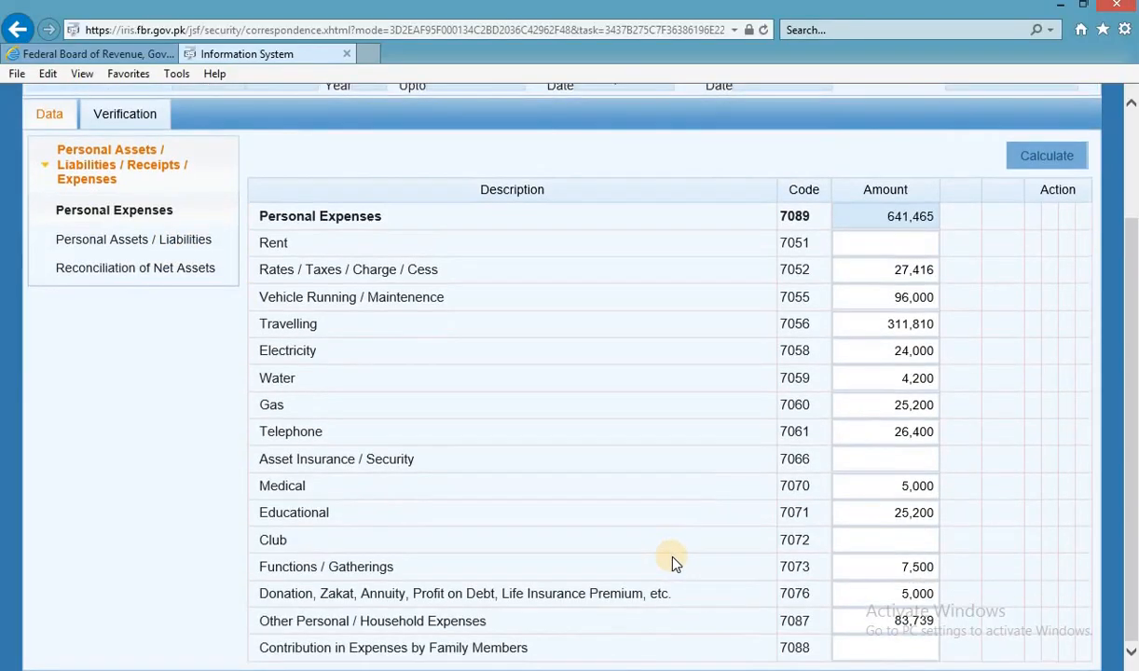
double_click(931, 625)
key("ctrl+v")
left_click(1051, 158)
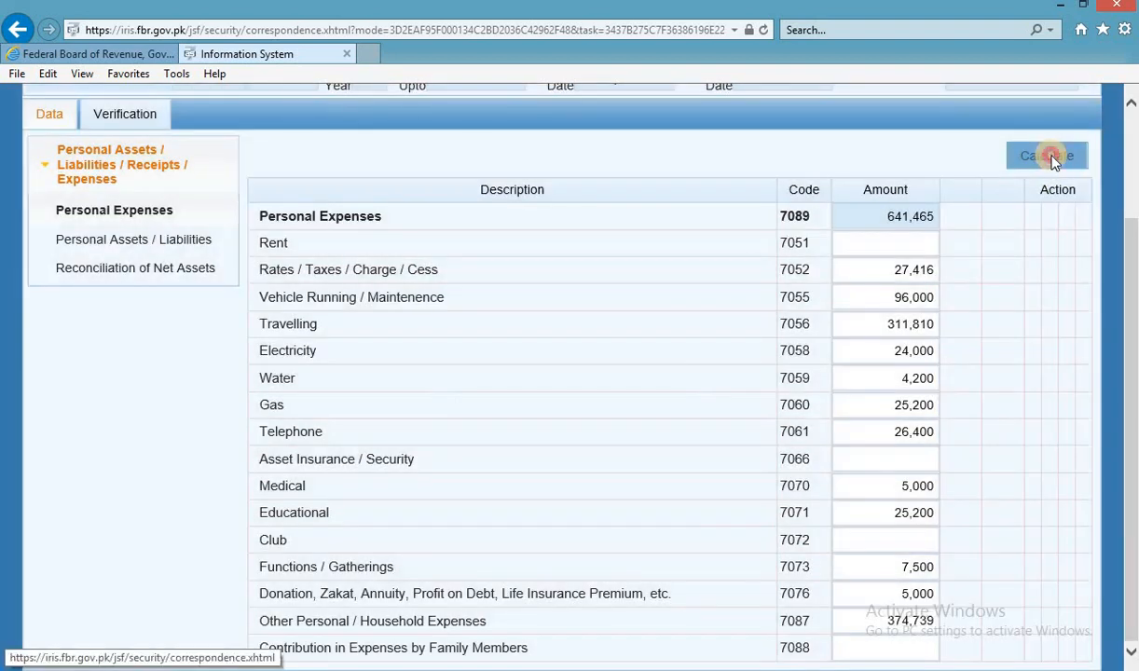
left_click(1052, 159)
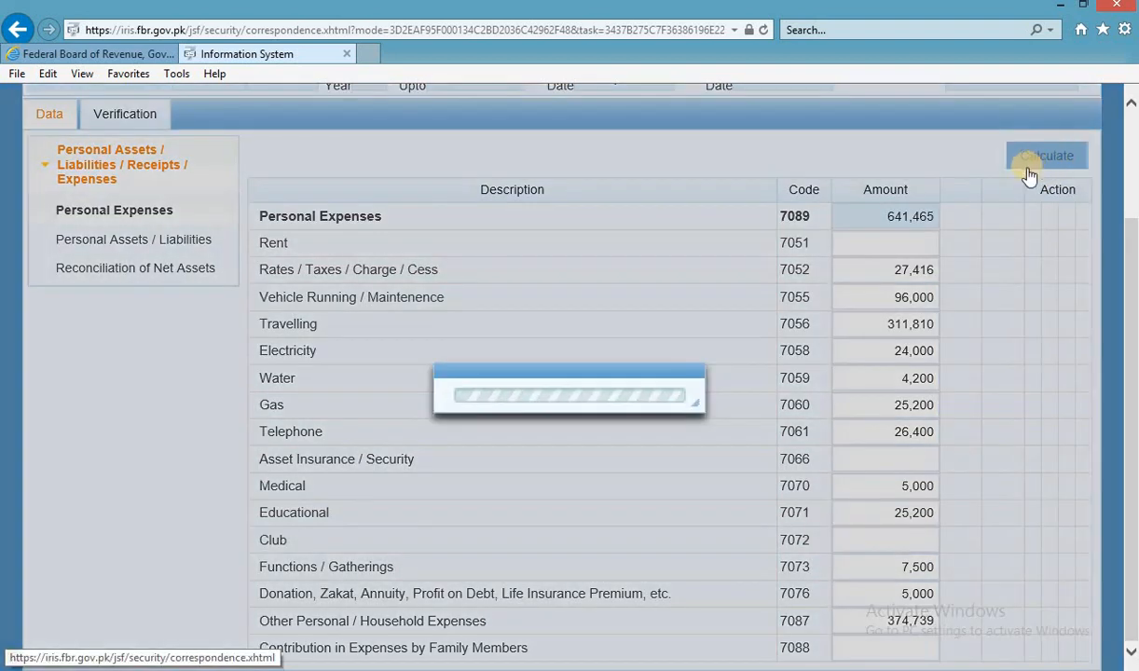
key("alt+Tab")
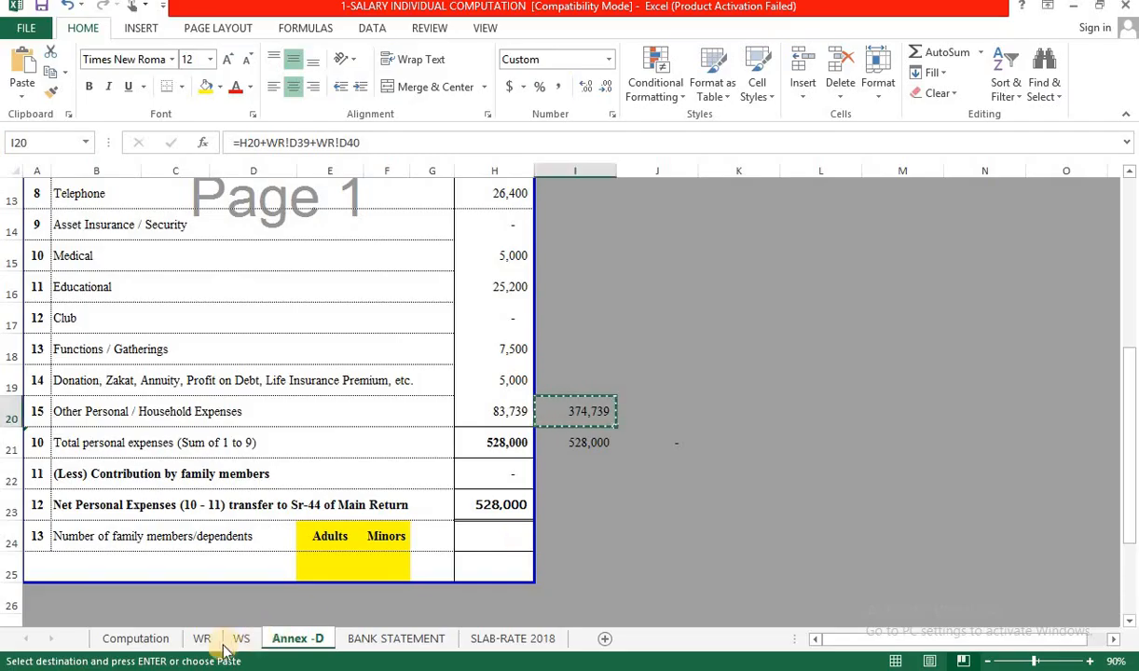
Select WR outflows on rows 33–37 plus Committee 2 to confirm the 932,465 total.
left_click(207, 638)
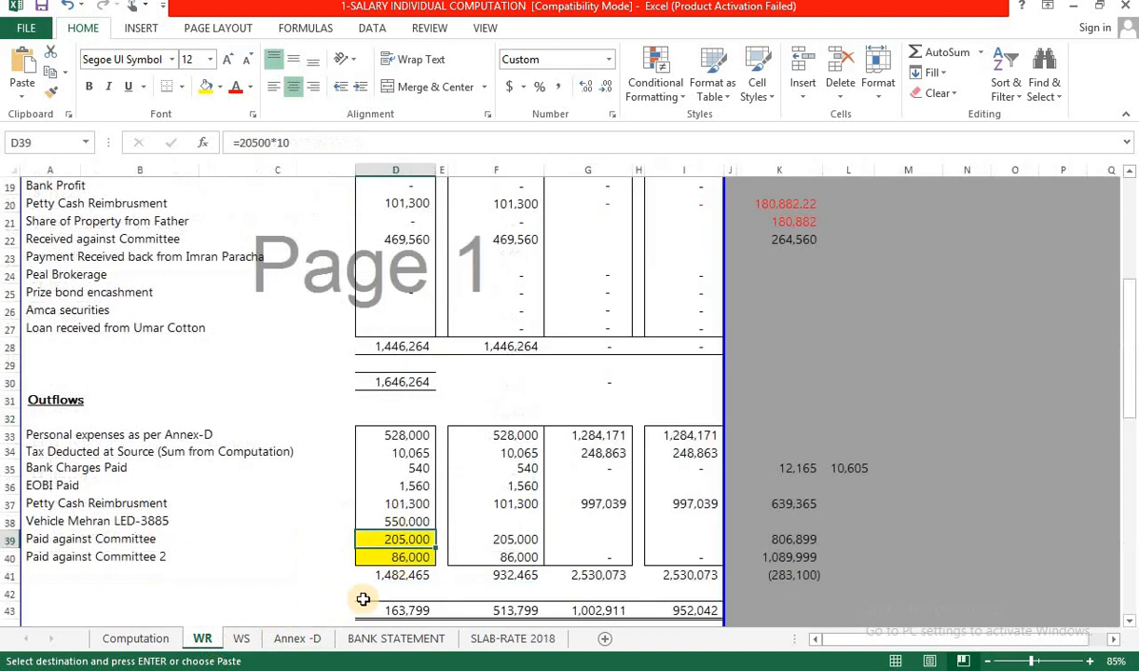
left_click_drag(418, 437, 415, 503)
left_click(410, 557, "ctrl")
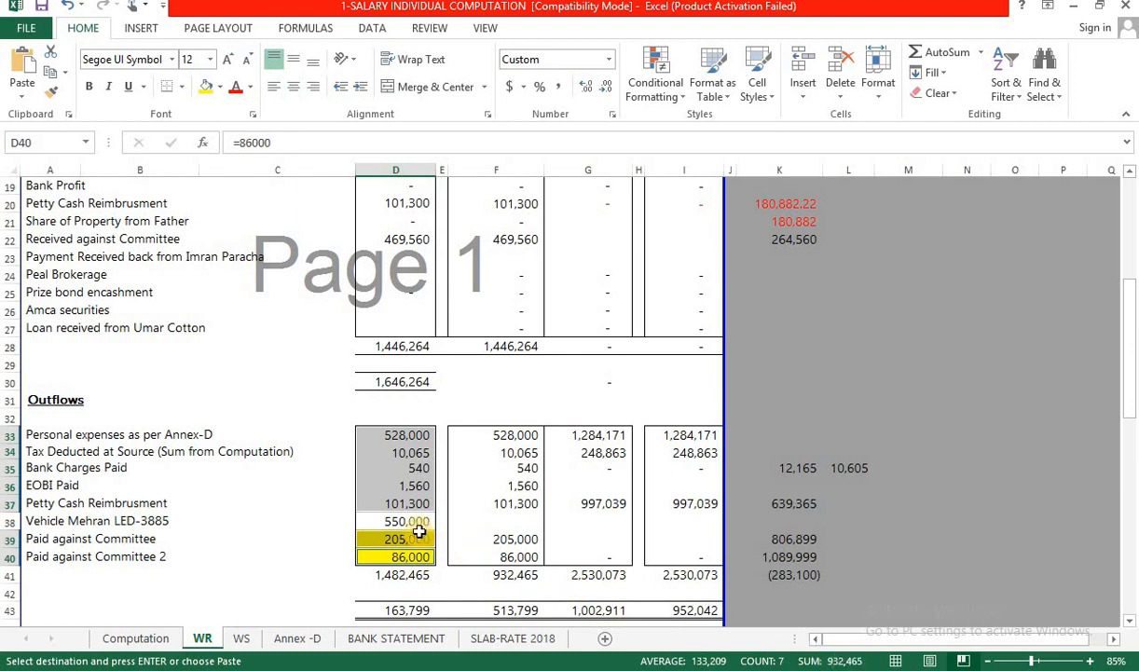
scroll(419, 529, "down", 2)
key("alt+Tab")
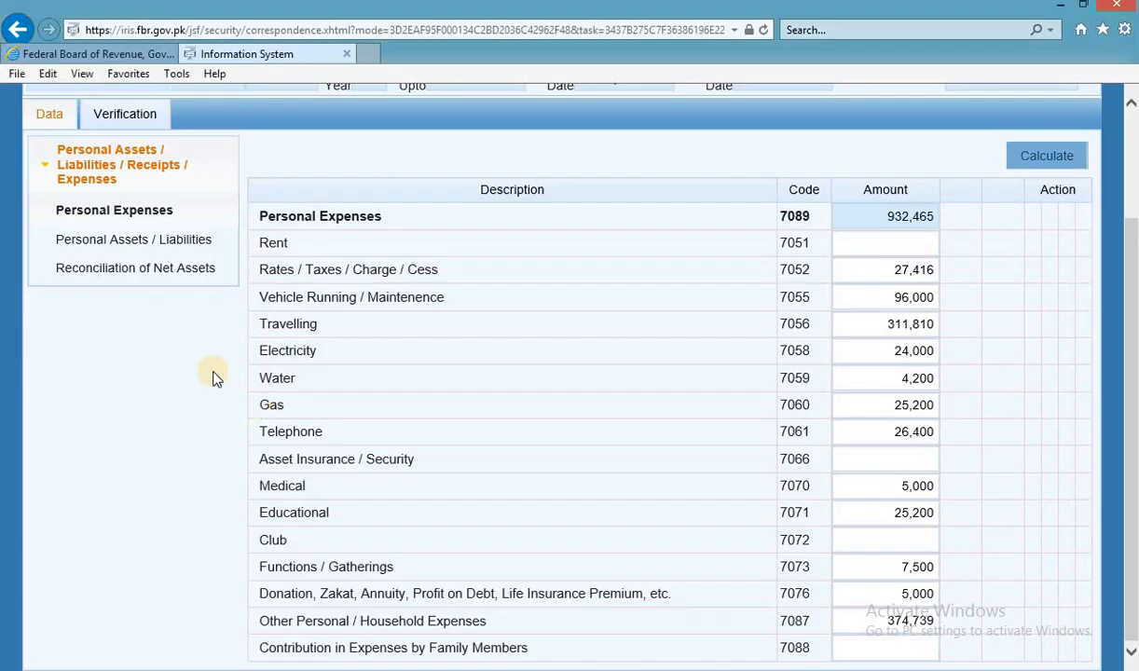
Open Reconciliation of Net Assets, recalculate, and select the 700,000 Unreconciled Amount.
left_click(164, 278)
left_click(1054, 157)
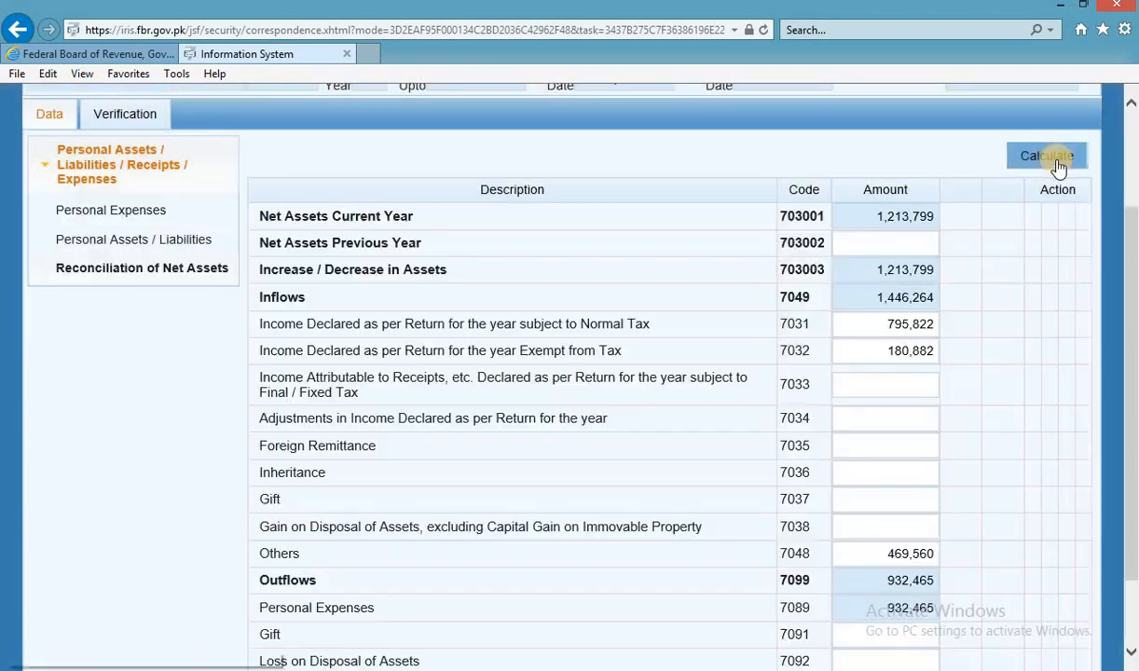
scroll(1017, 473, "down", 2)
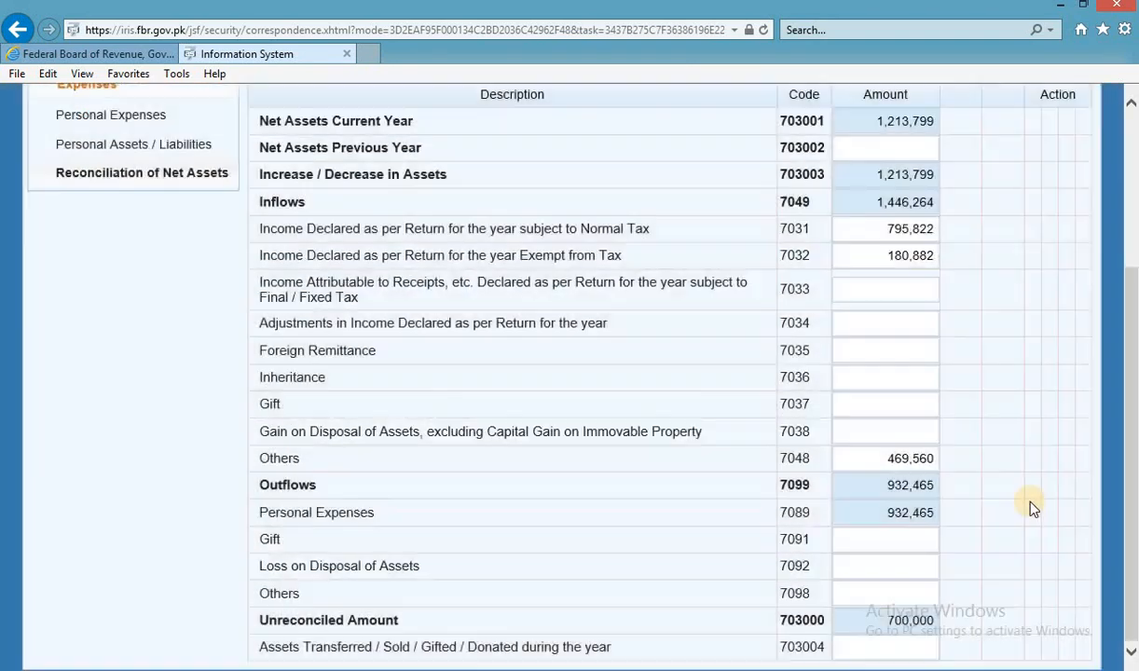
left_click(877, 620)
double_click(888, 620)
Check WS sheet net wealth, then recalculate with 700,000 as Net Assets Previous Year (703002).
key("alt+Tab")
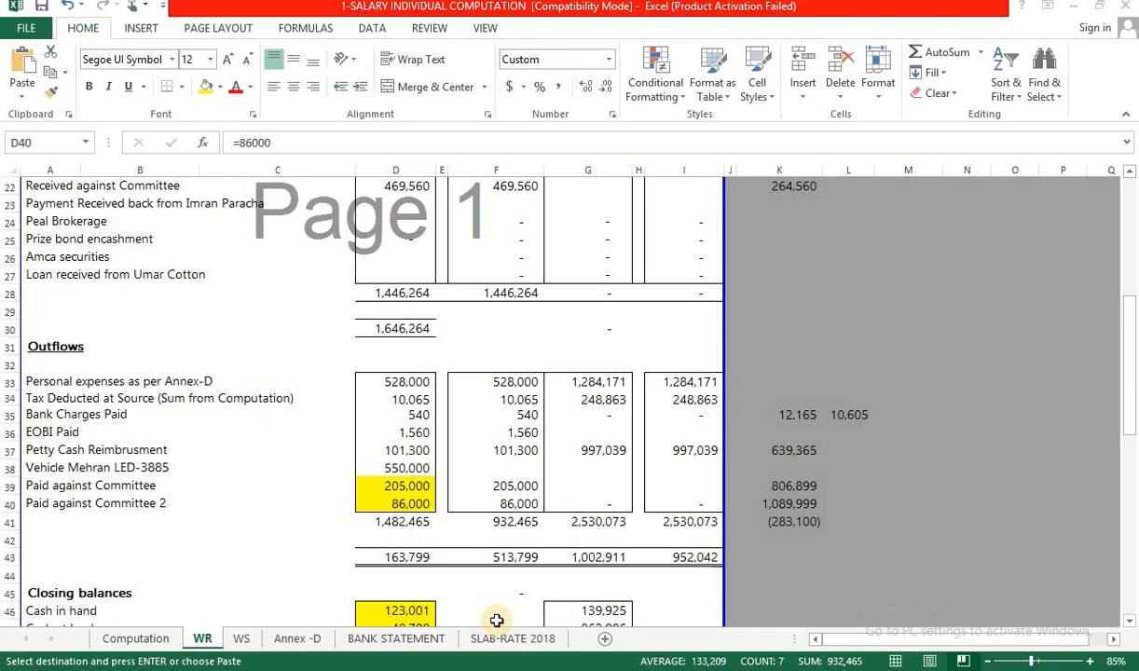
left_click(251, 641)
scroll(509, 519, "down", 4)
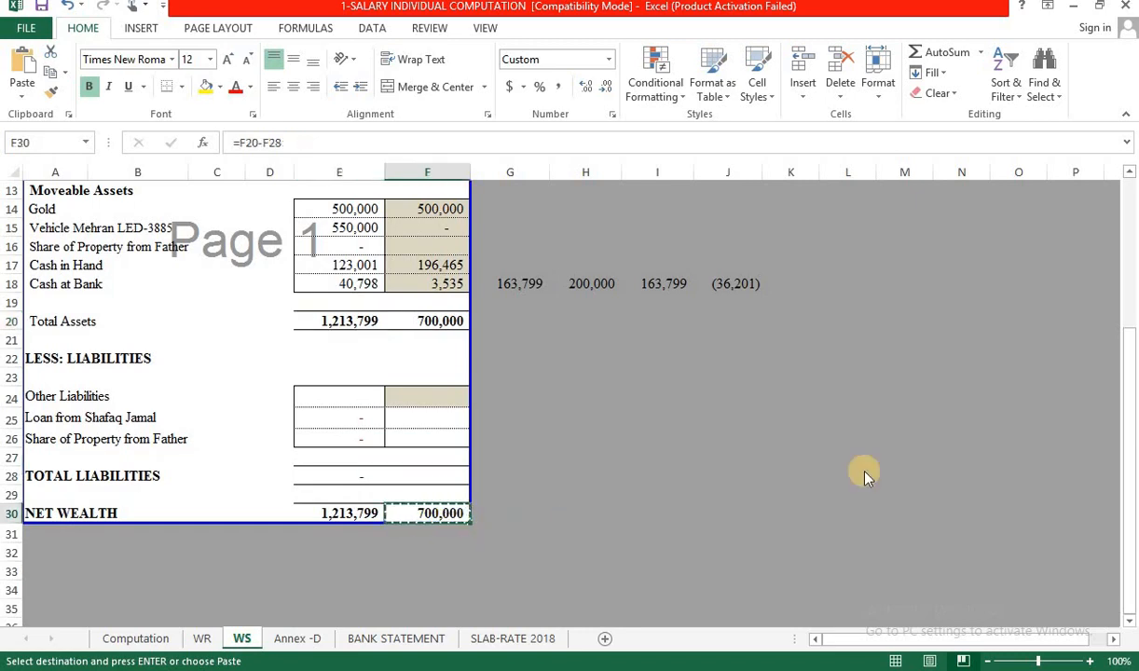
key("alt+Tab")
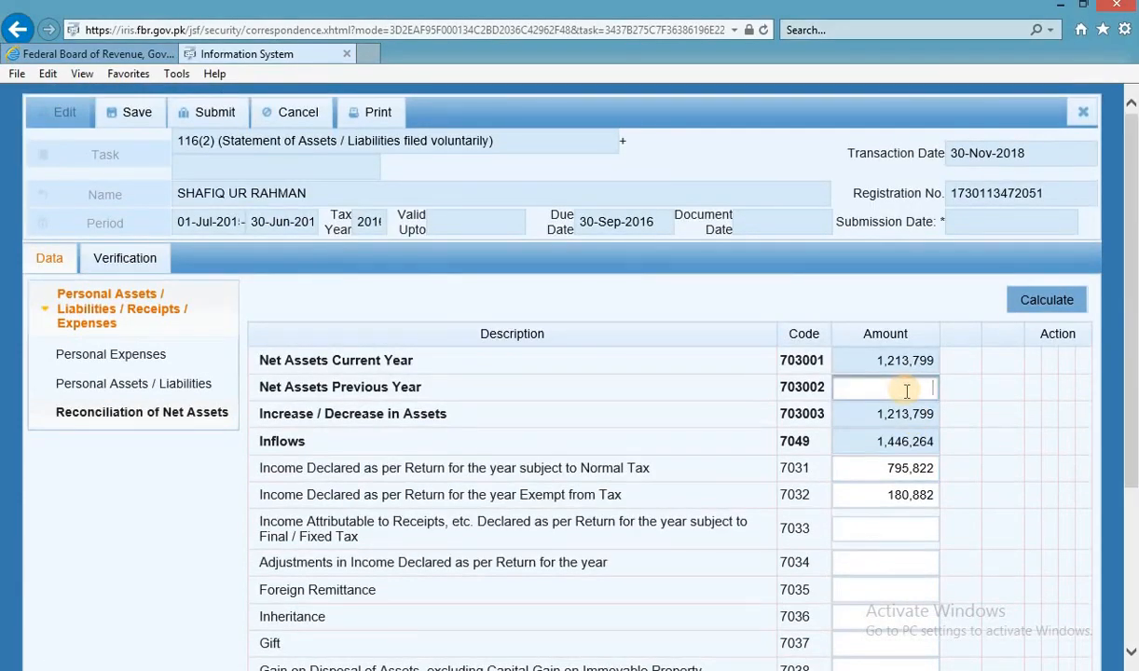
left_click(1031, 315)
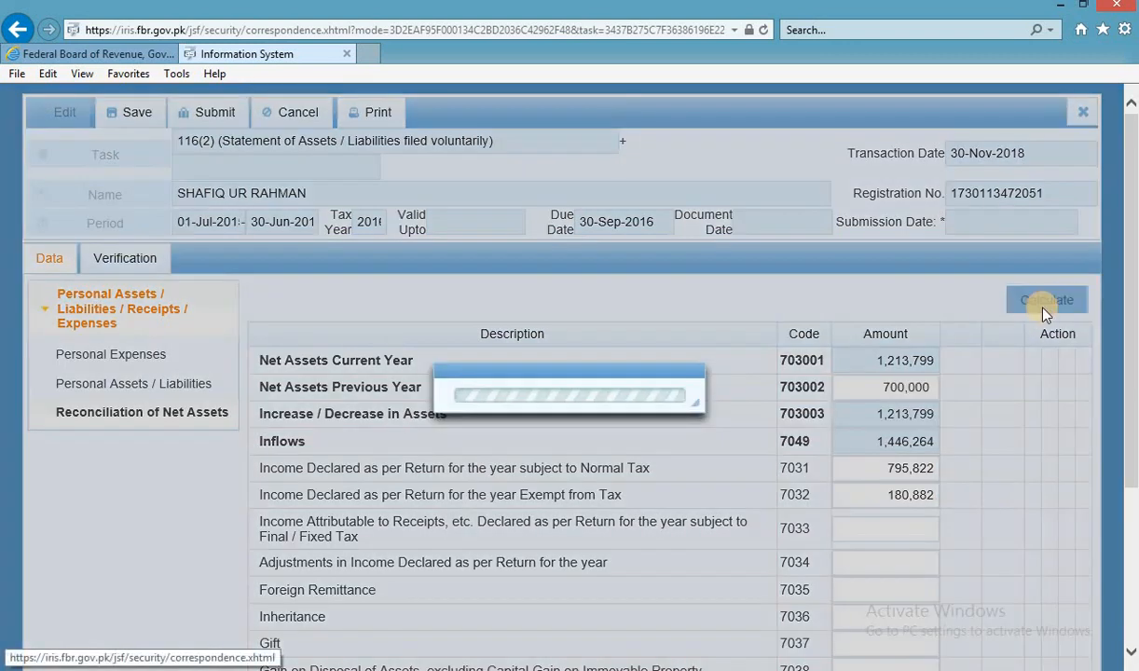
left_click(1046, 314)
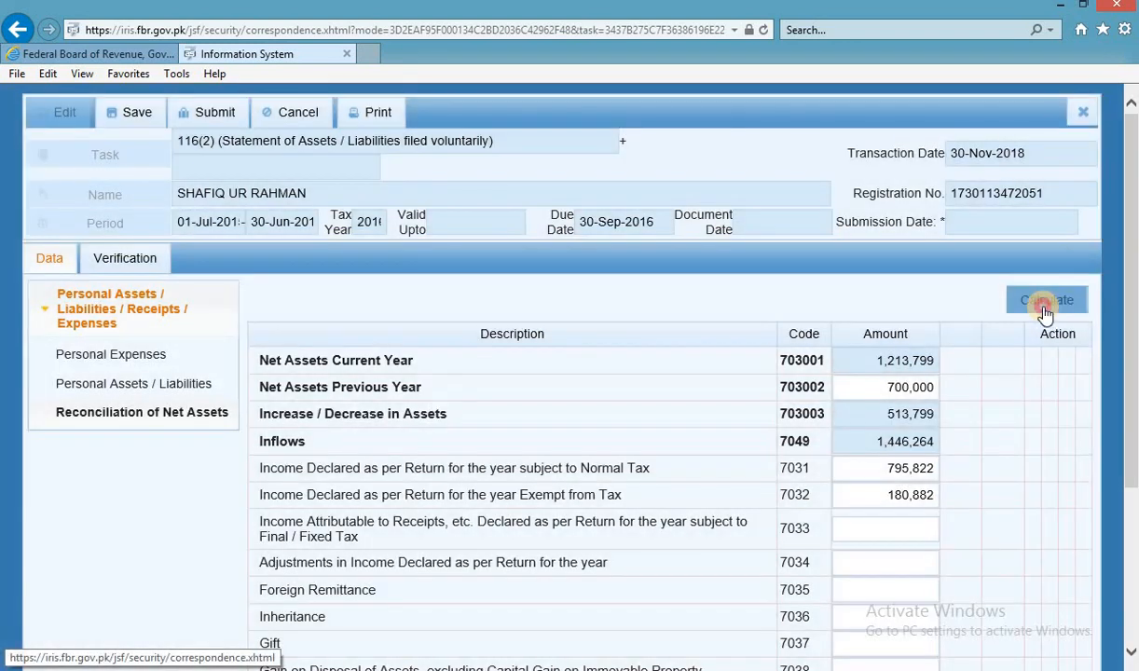
scroll(972, 451, "down", 1)
scroll(972, 452, "down", 3)
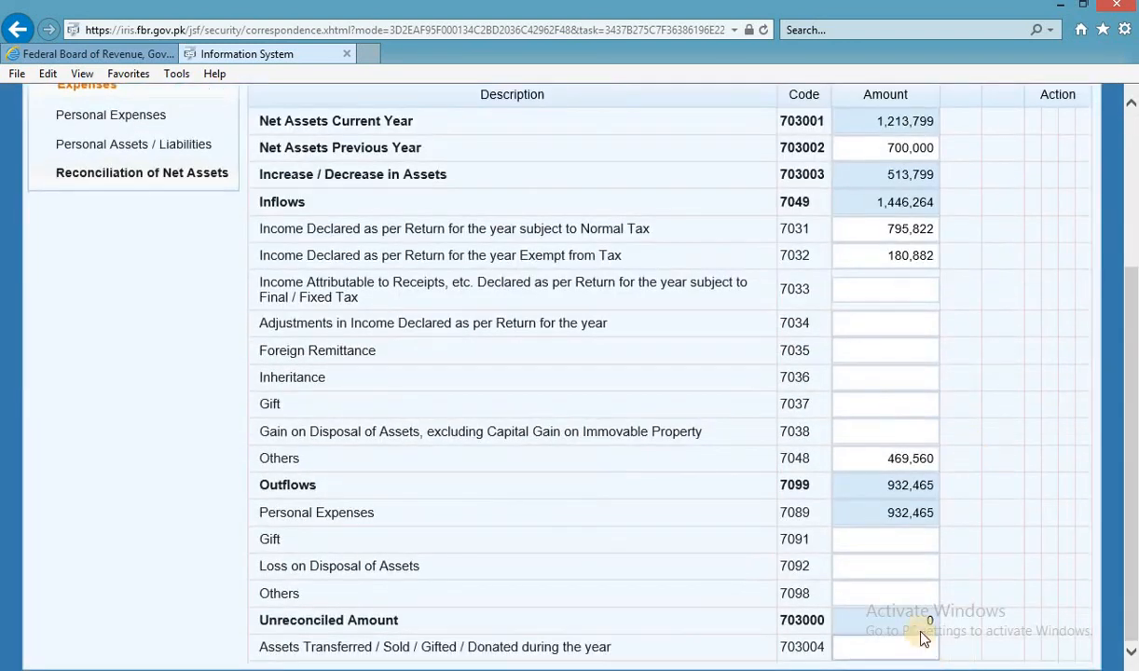
scroll(391, 513, "up", 5)
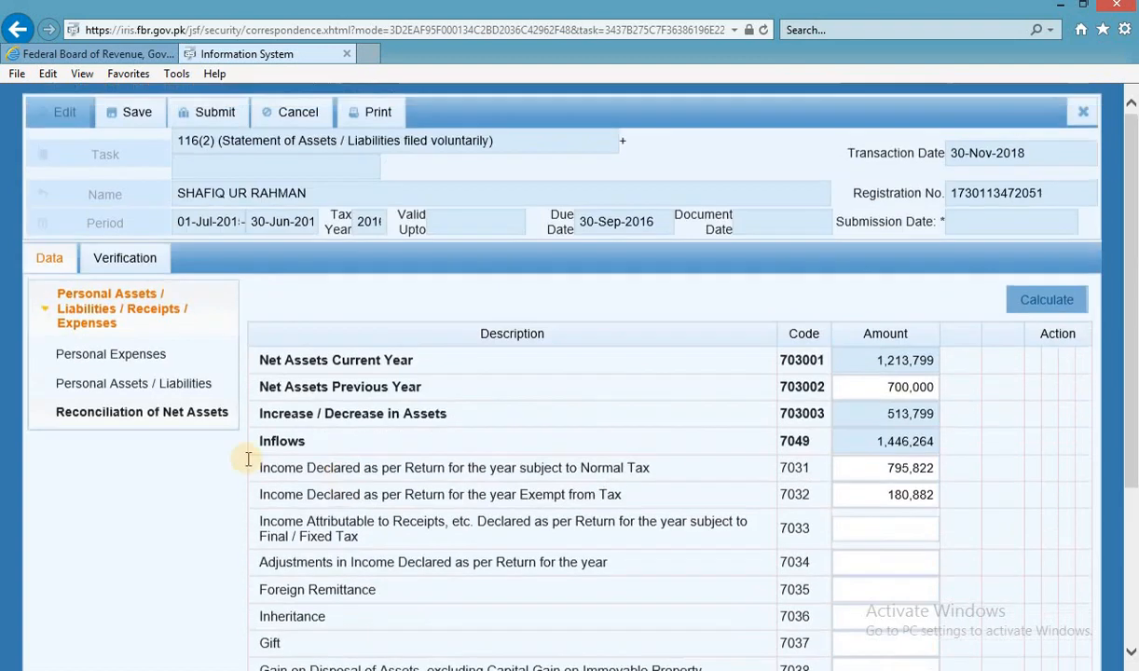
left_click(130, 113)
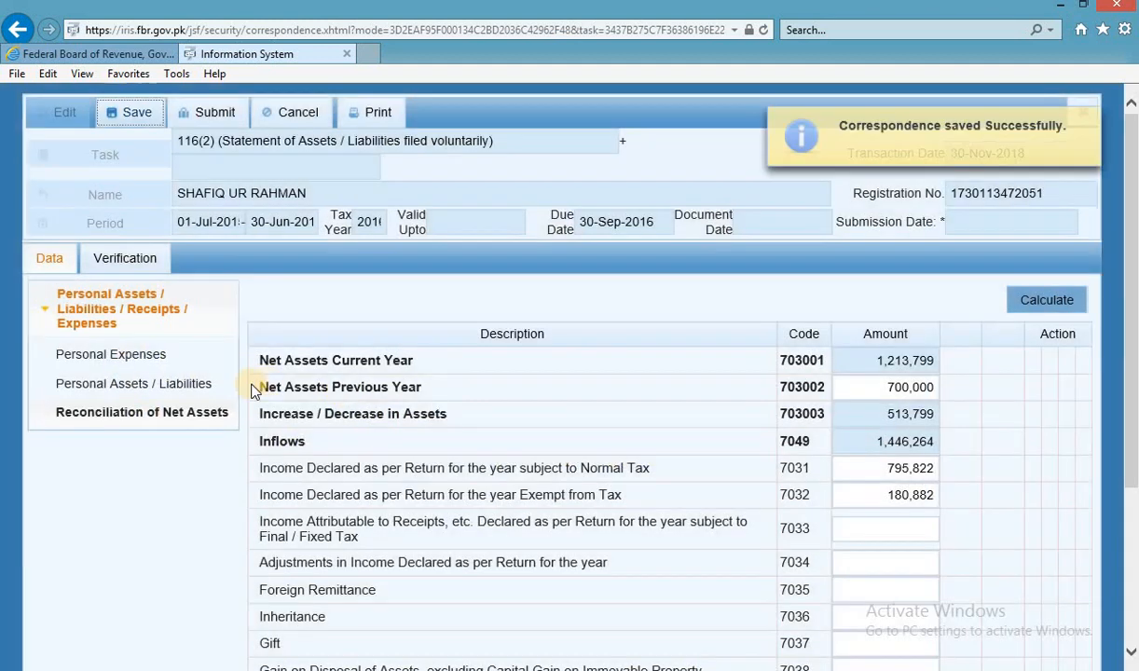
left_click(153, 390)
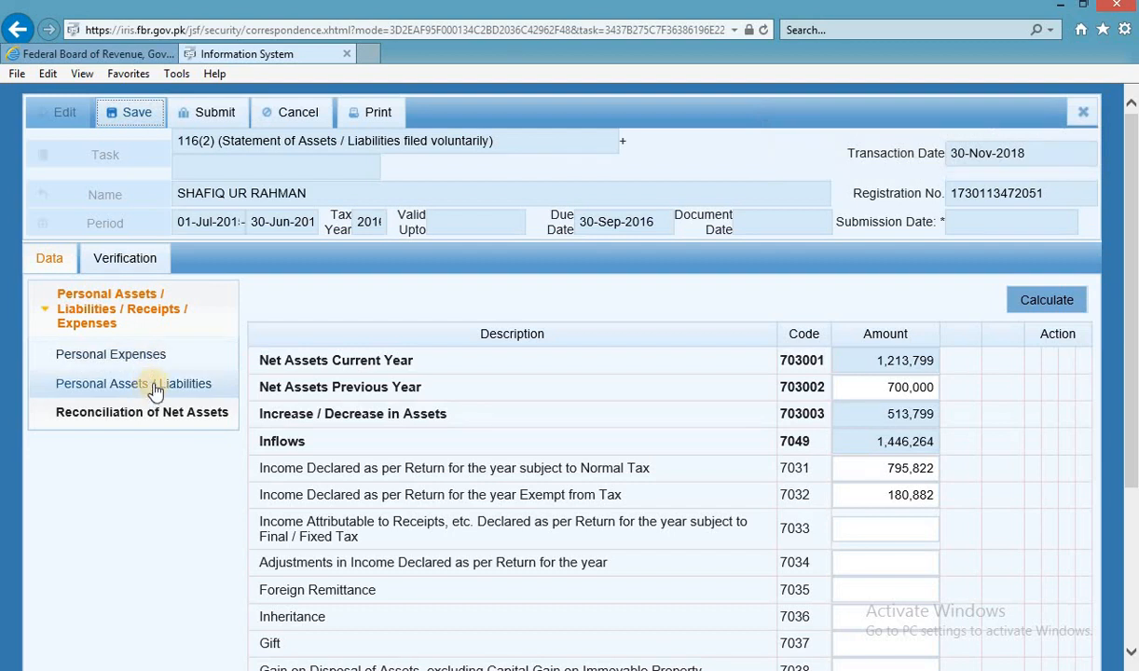
scroll(882, 508, "down", 2)
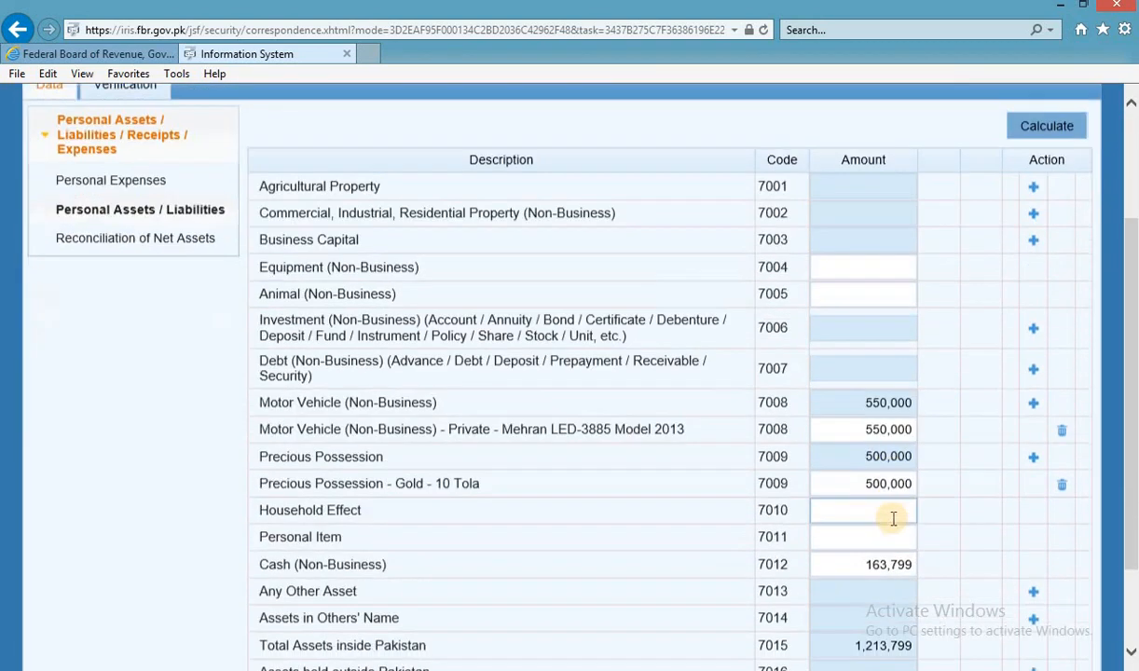
left_click(850, 448)
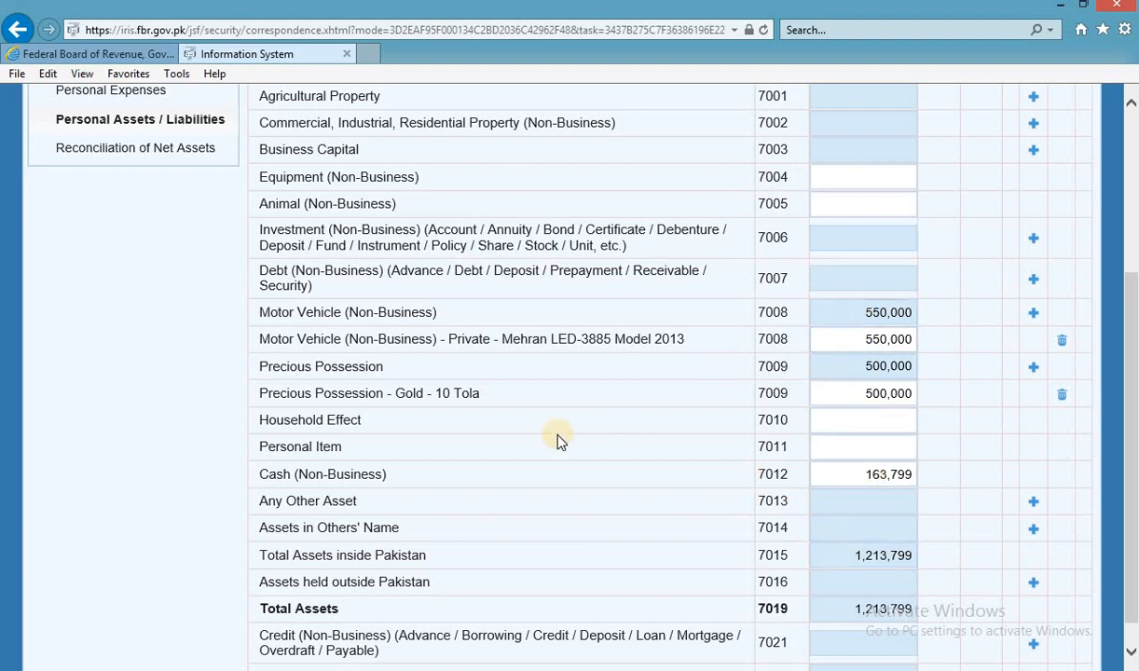
scroll(557, 440, "up", 4)
left_click(165, 324)
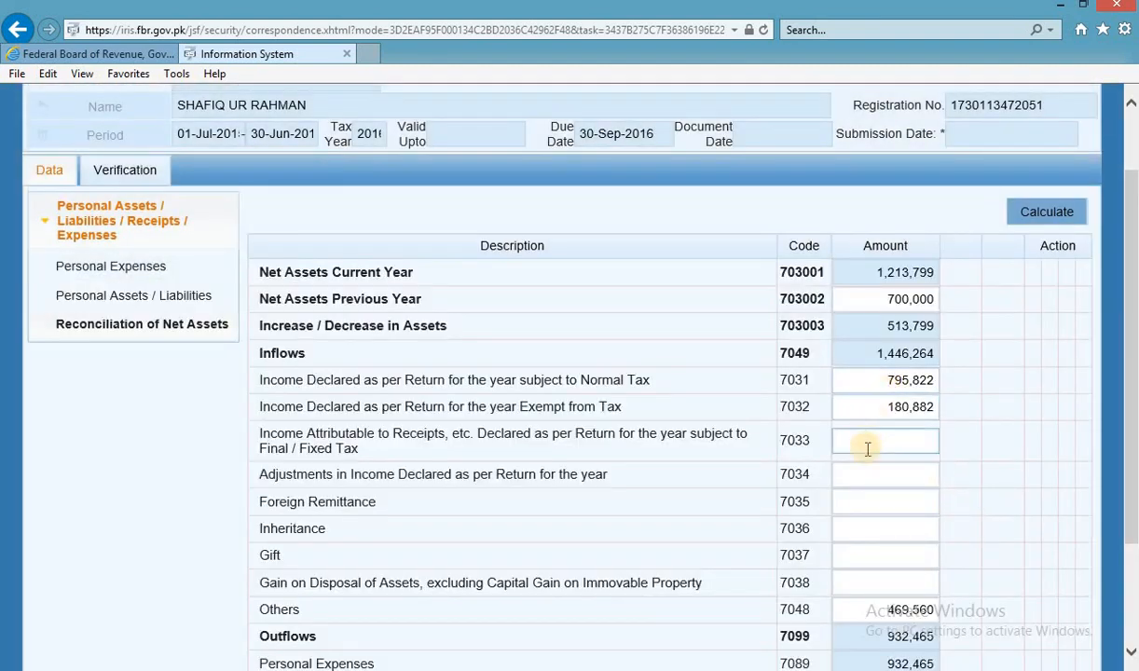
scroll(864, 452, "down", 2)
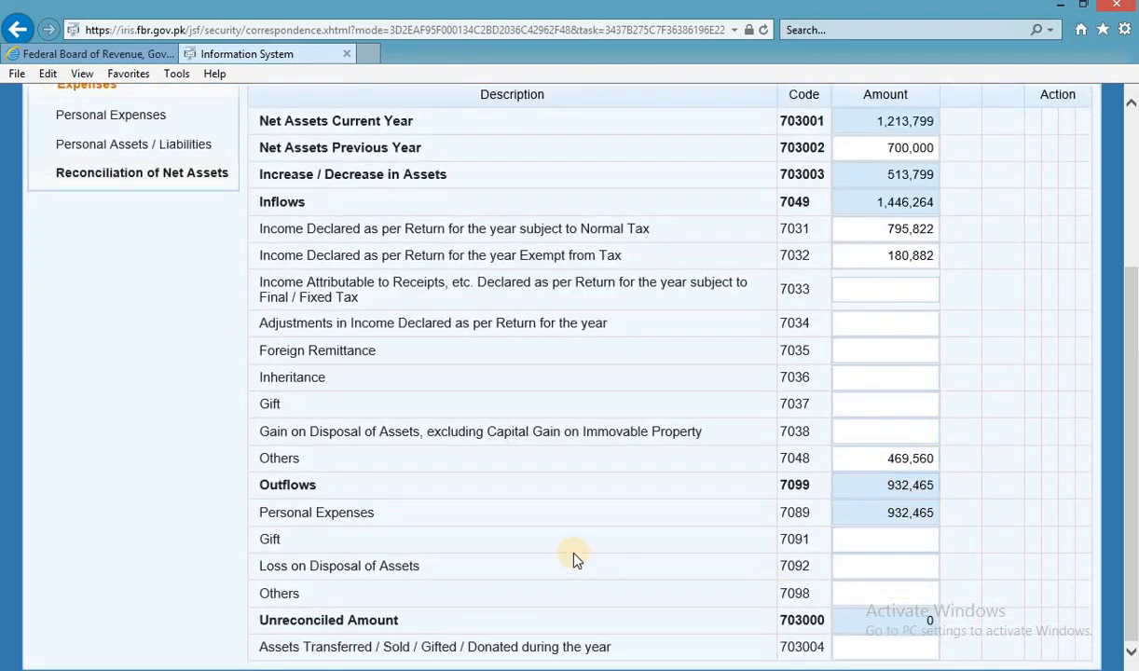
left_click(886, 591)
scroll(891, 328, "up", 2)
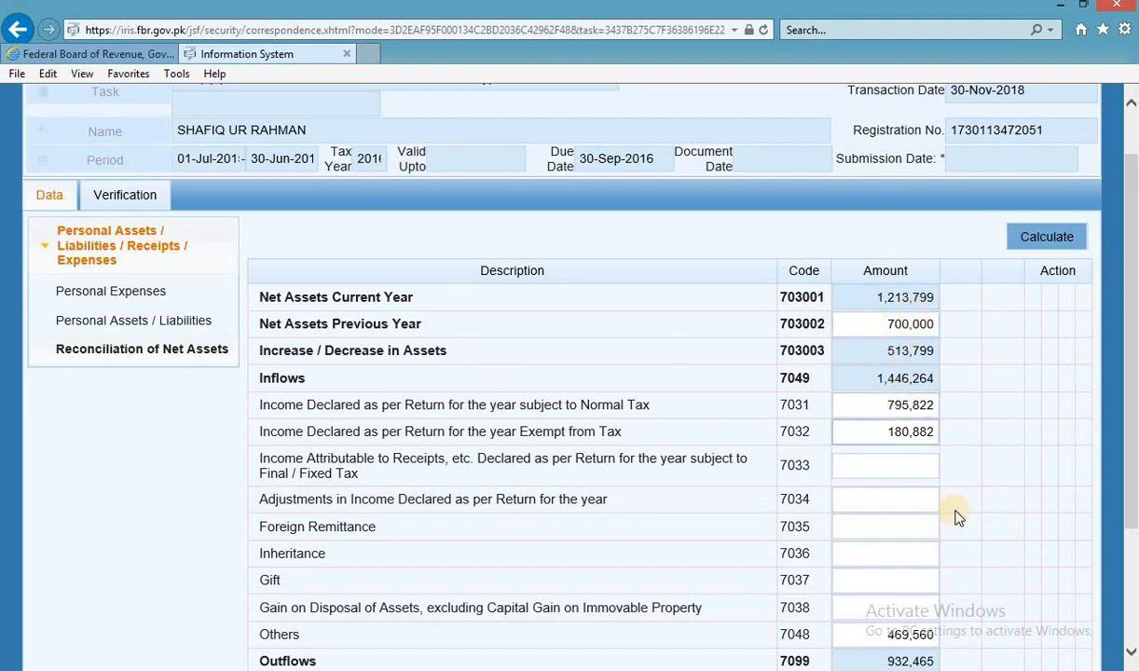
left_click(890, 553)
scroll(947, 652, "down", 2)
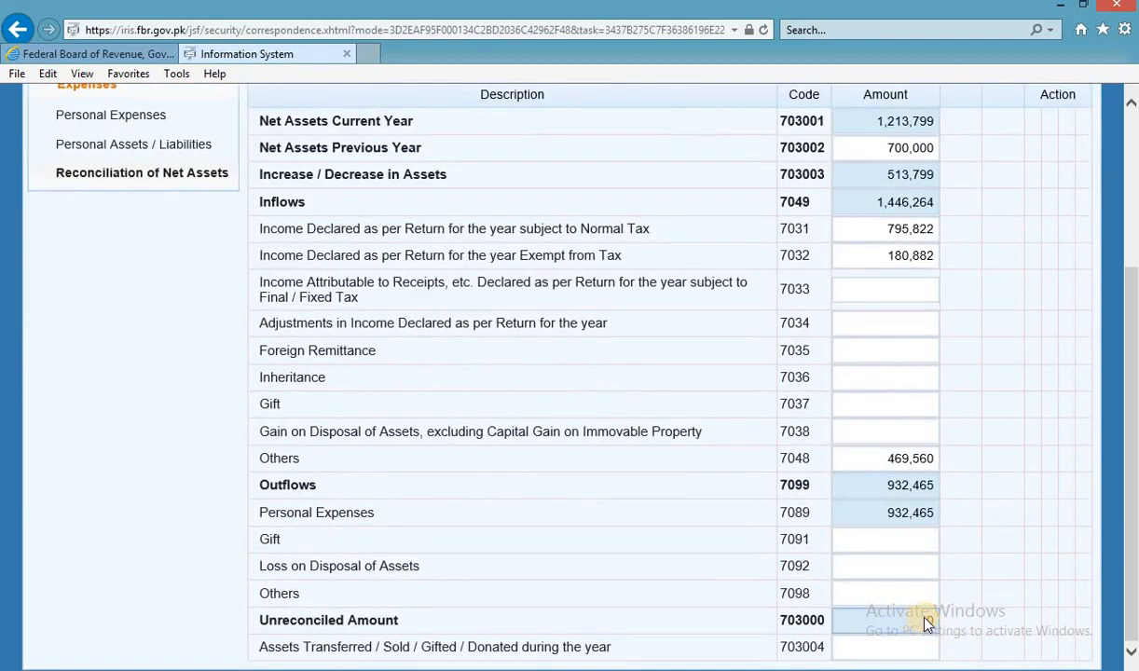
key("alt+Tab")
left_click(201, 638)
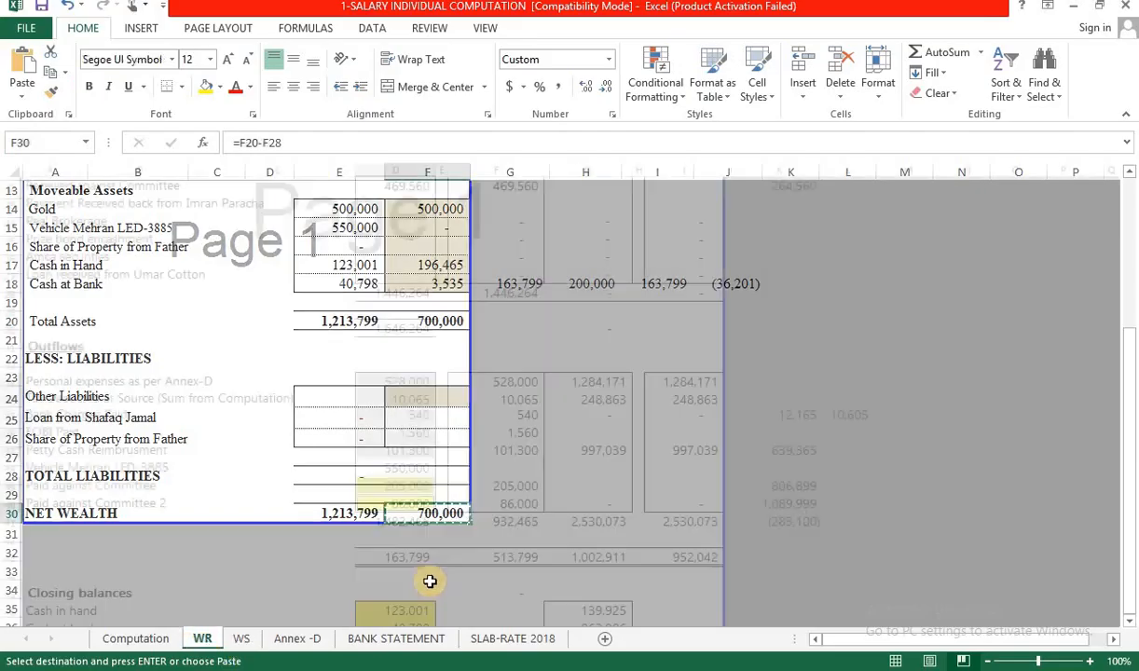
key("F2")
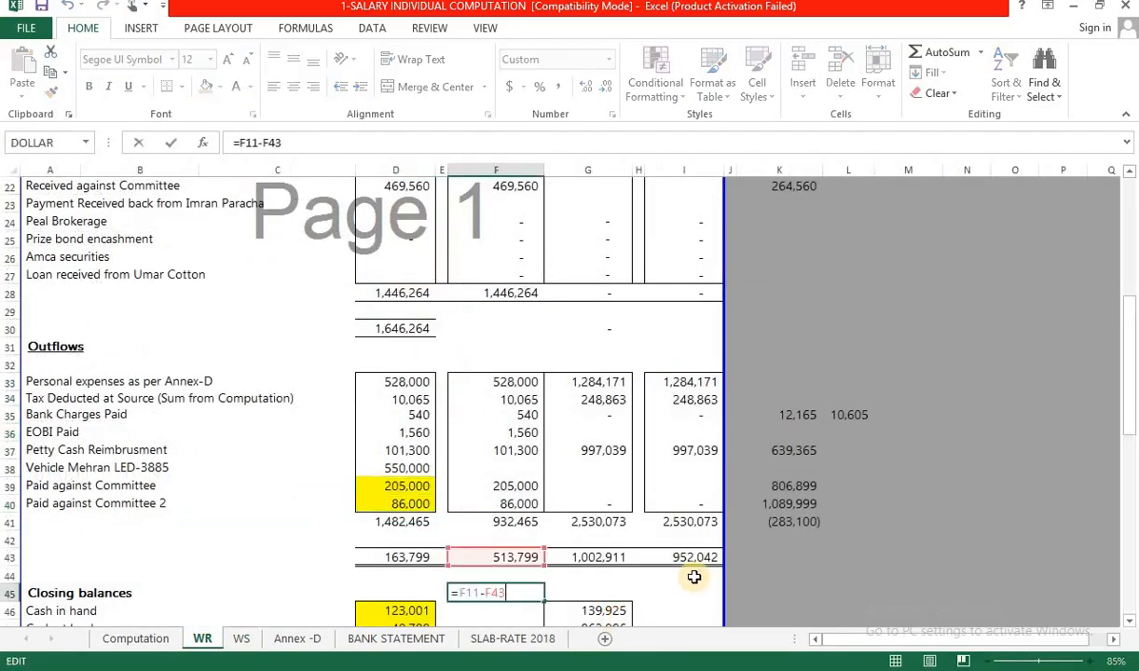
key("Escape")
key("alt+Tab")
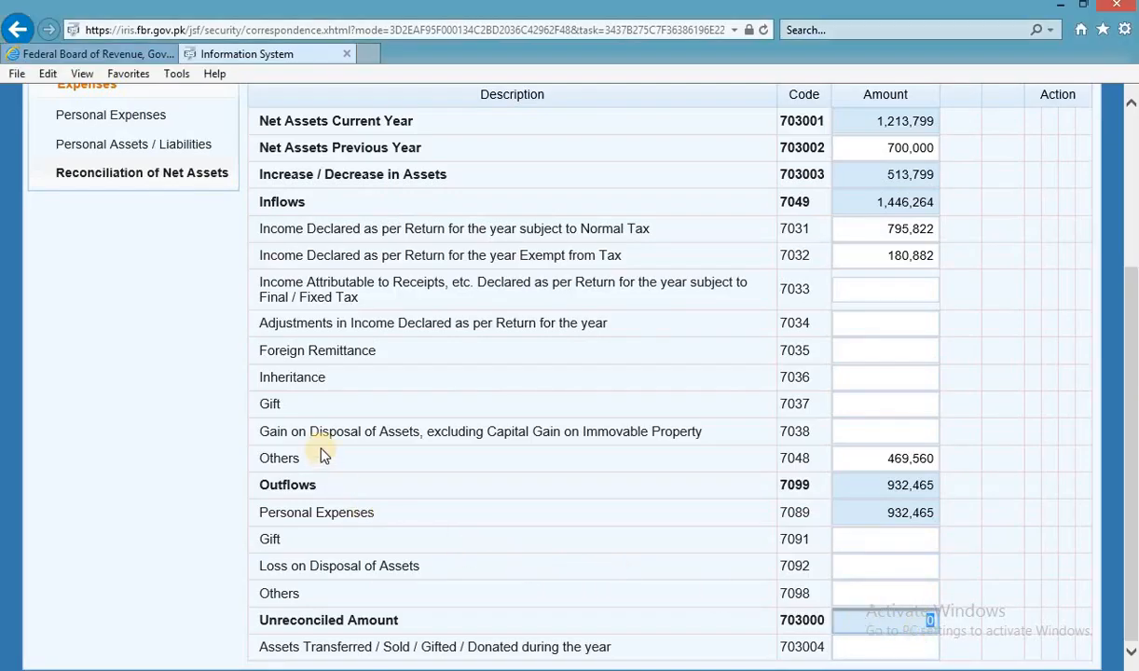
Close the 116(2) wealth statement form, discarding its unsaved data.
scroll(308, 429, "up", 3)
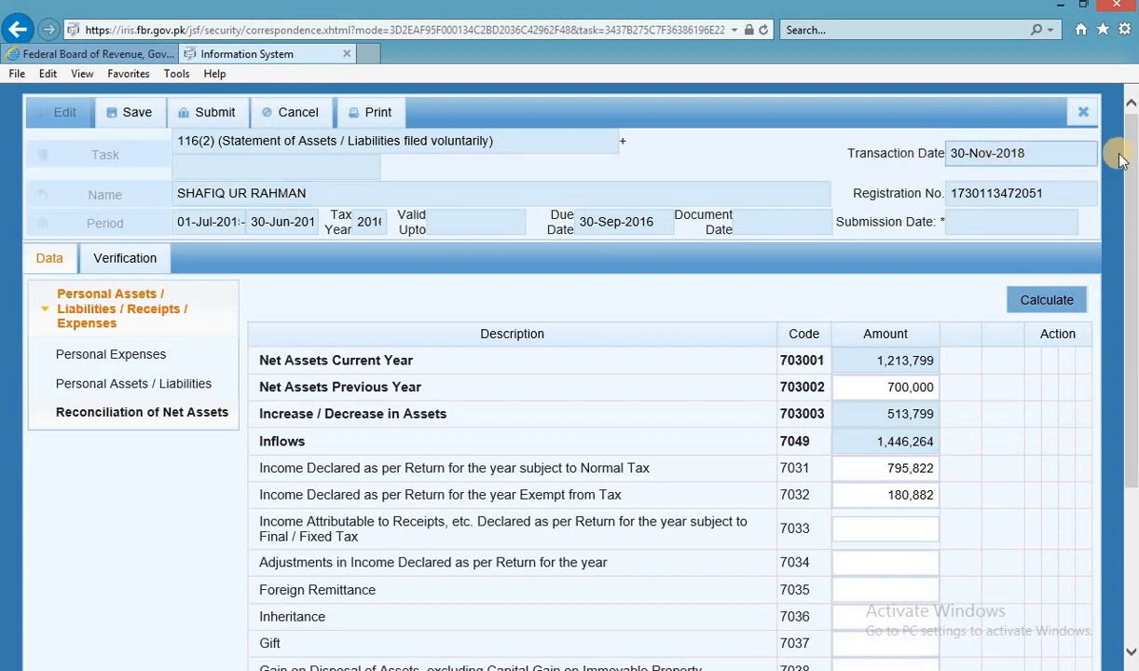
left_click(1083, 112)
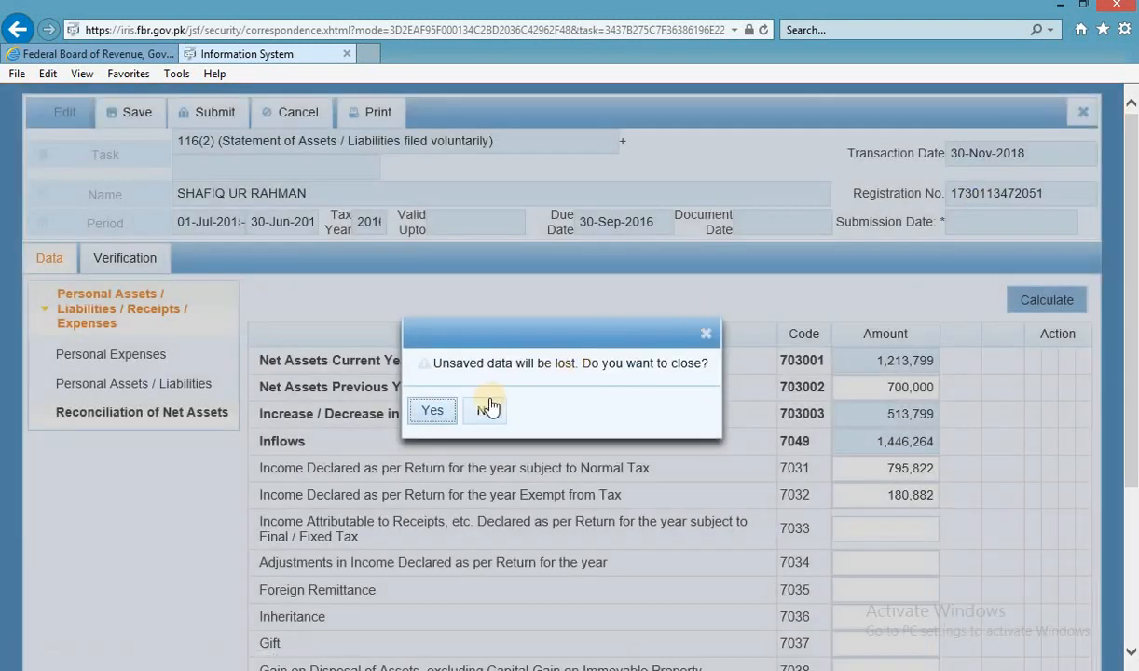
left_click(432, 411)
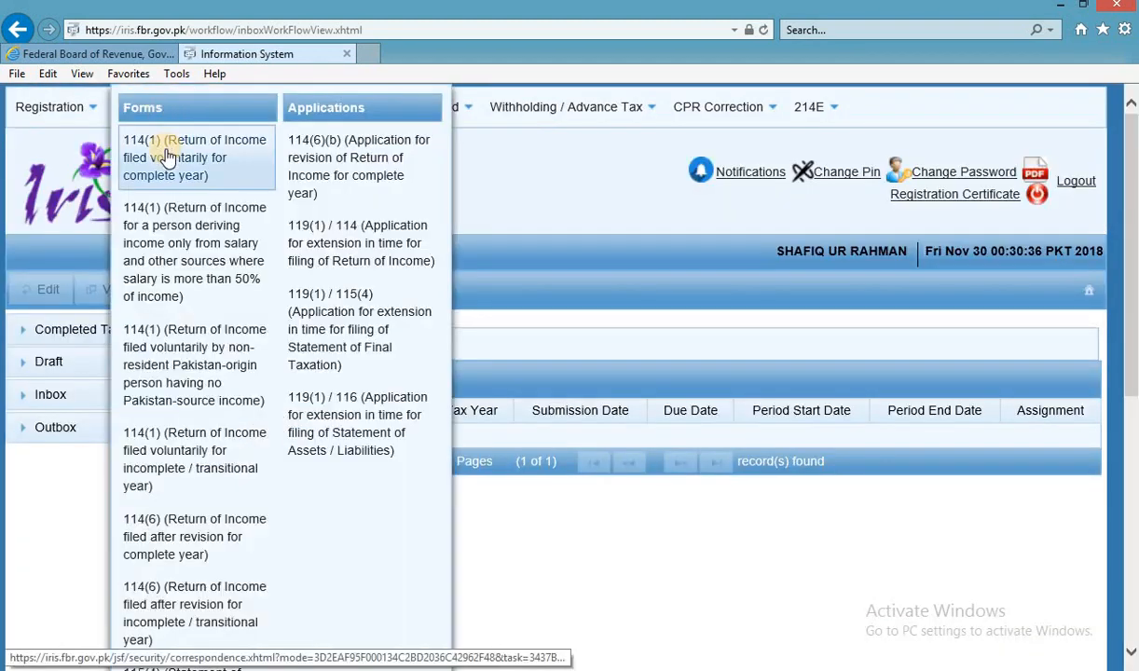
left_click(335, 204)
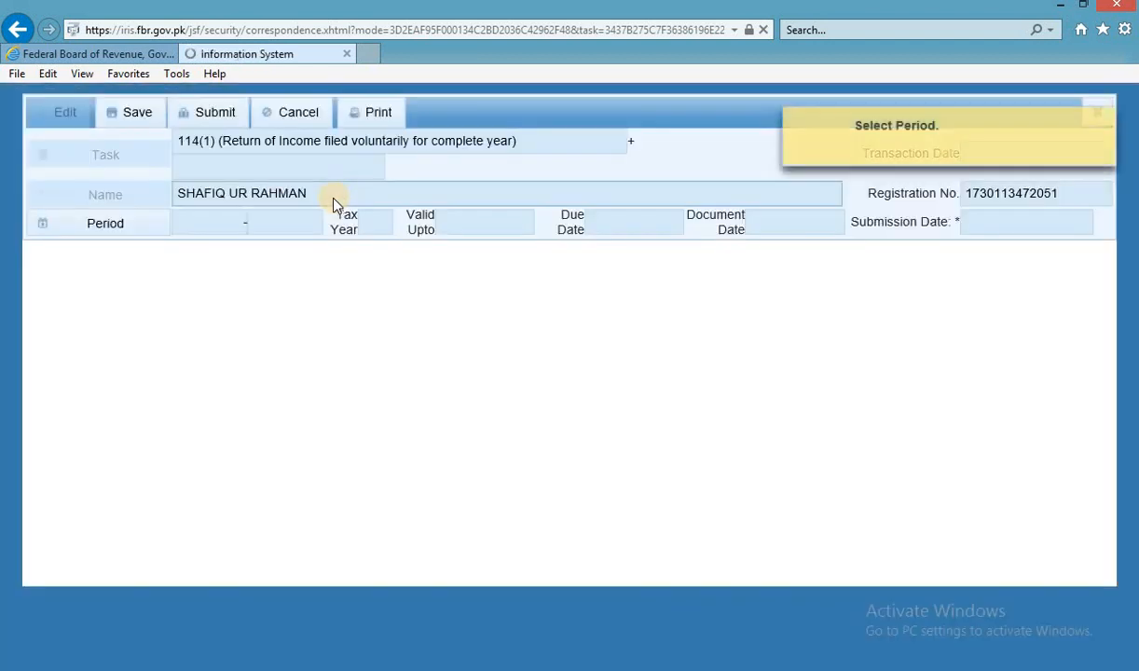
left_click(1108, 125)
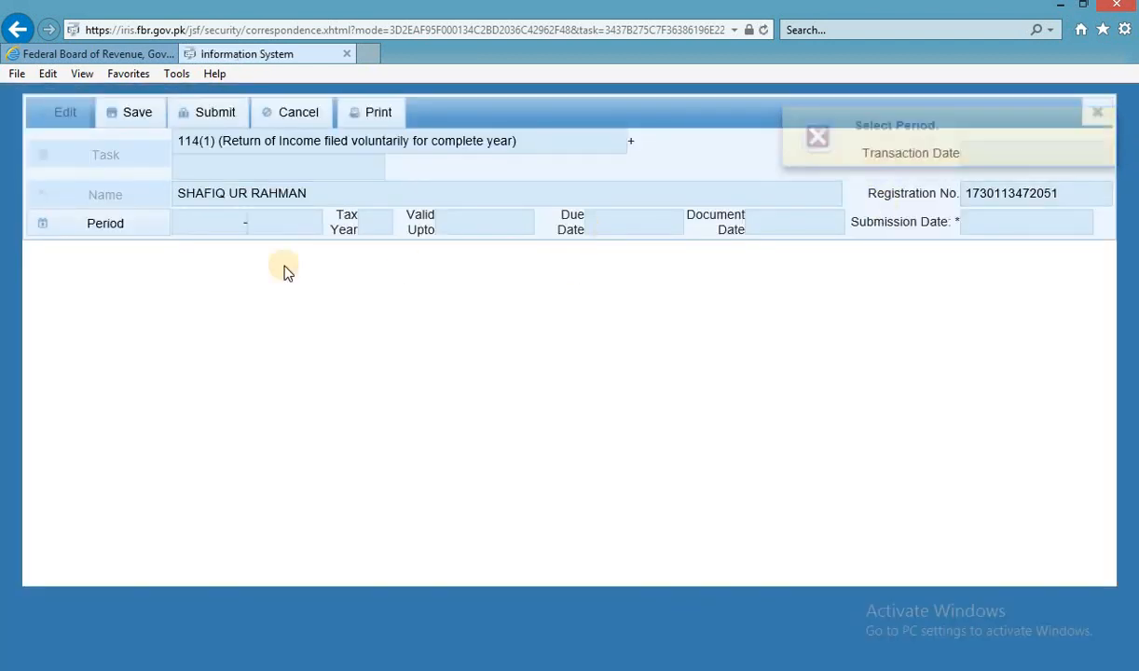
left_click(140, 227)
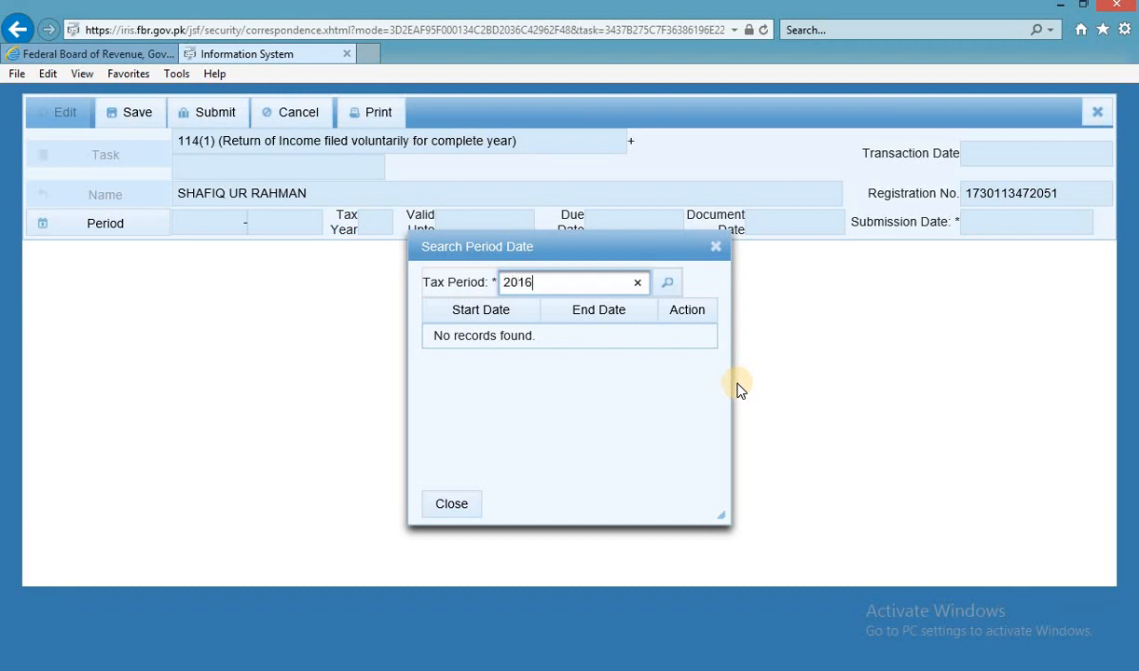
type("2016")
key("Return")
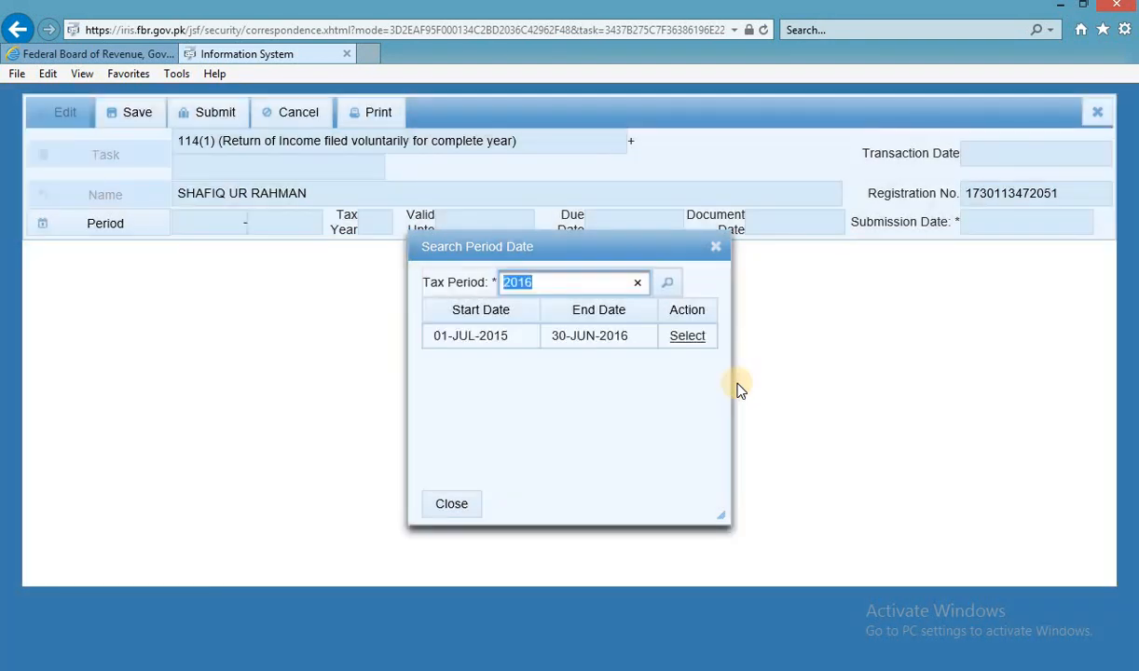
left_click(687, 337)
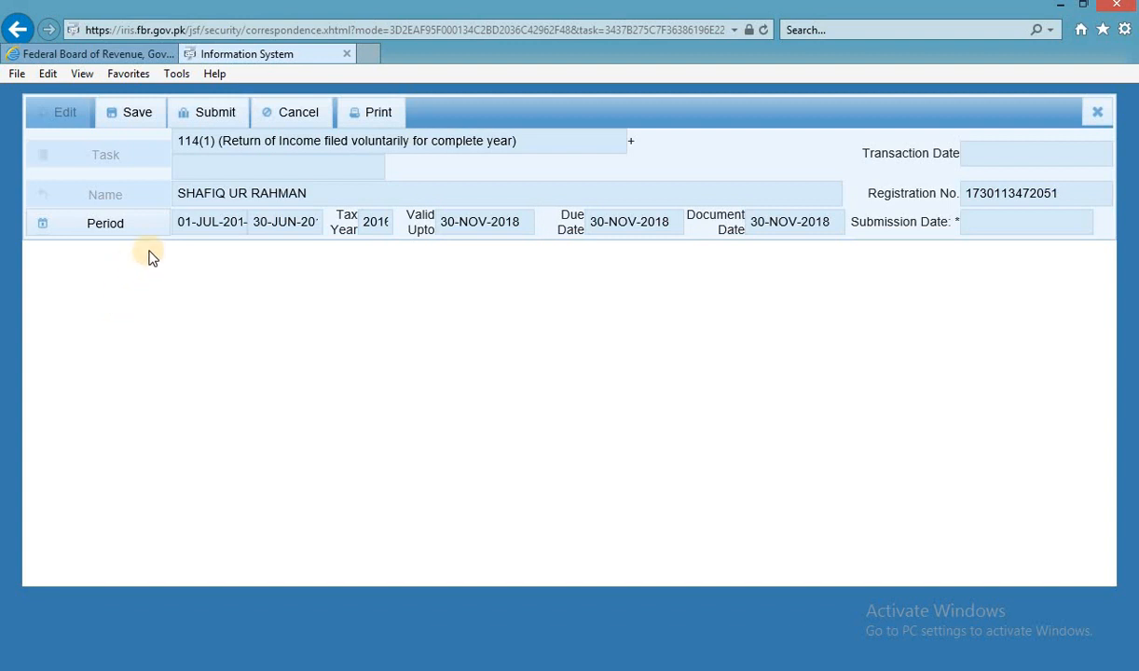
left_click(110, 229)
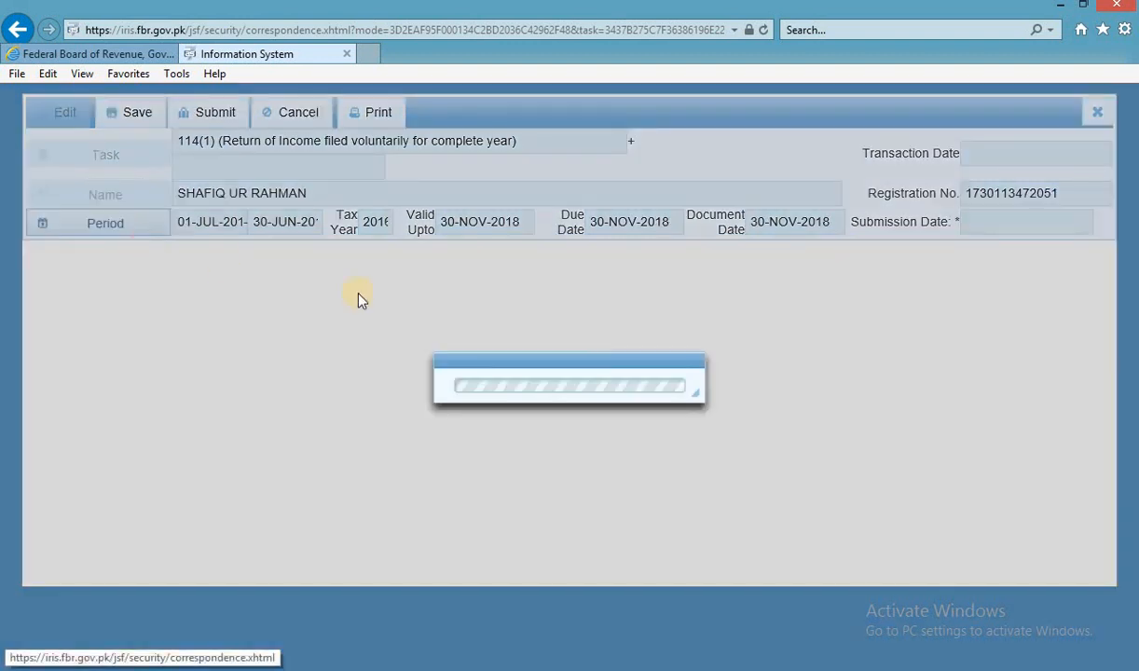
type("20")
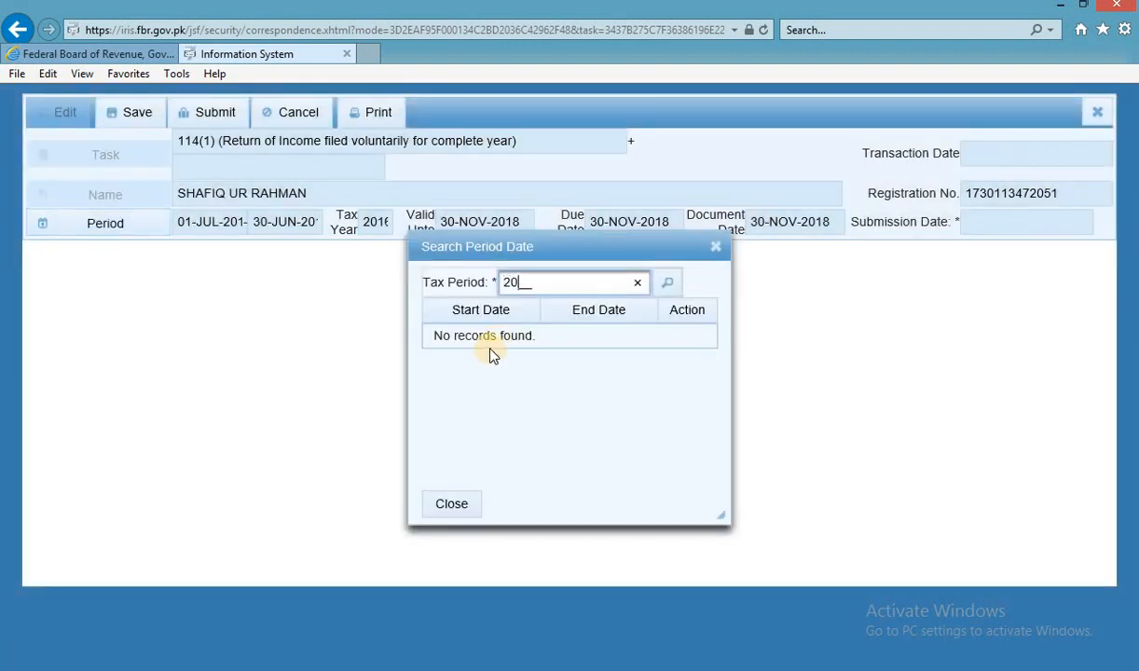
type("16")
key("Return")
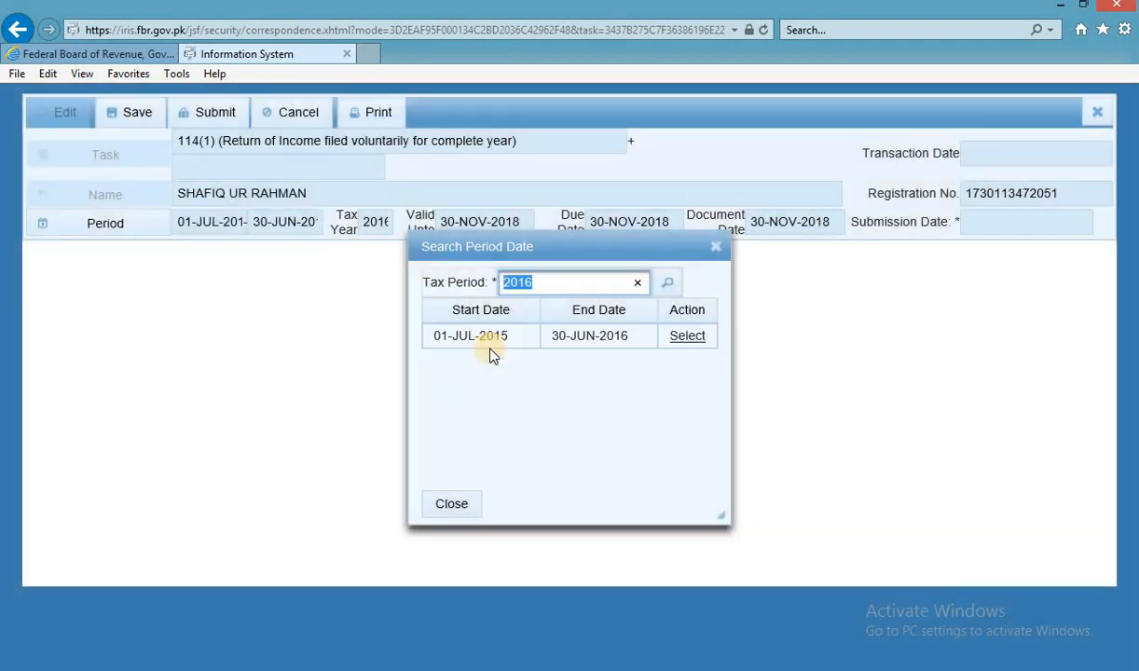
left_click(692, 339)
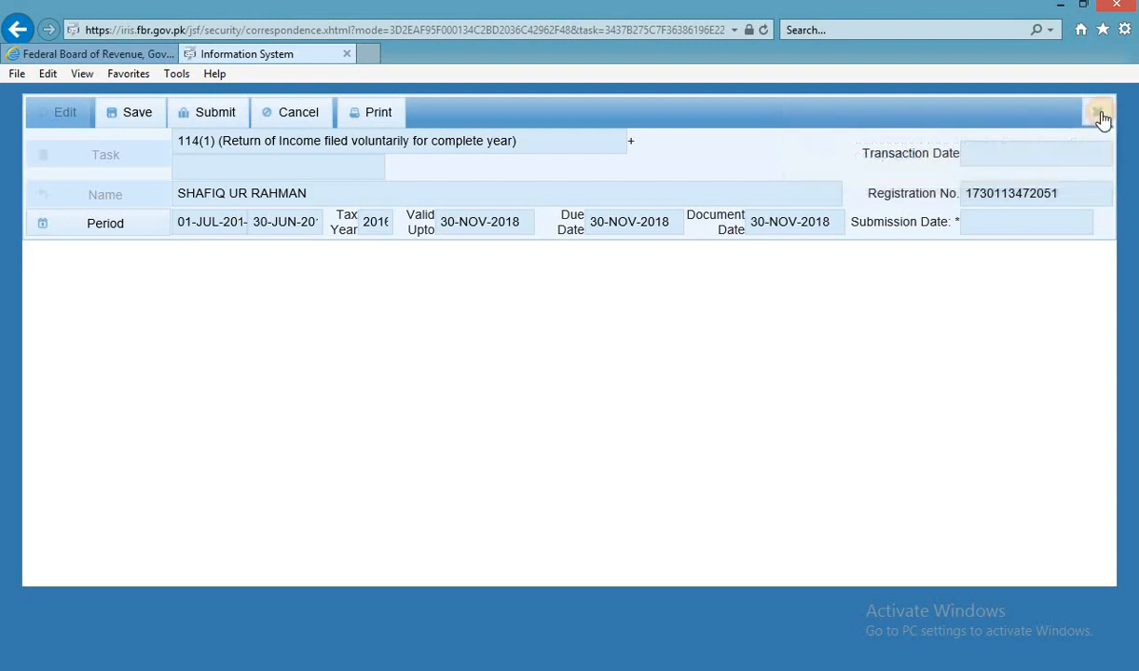
left_click(1097, 112)
left_click(441, 411)
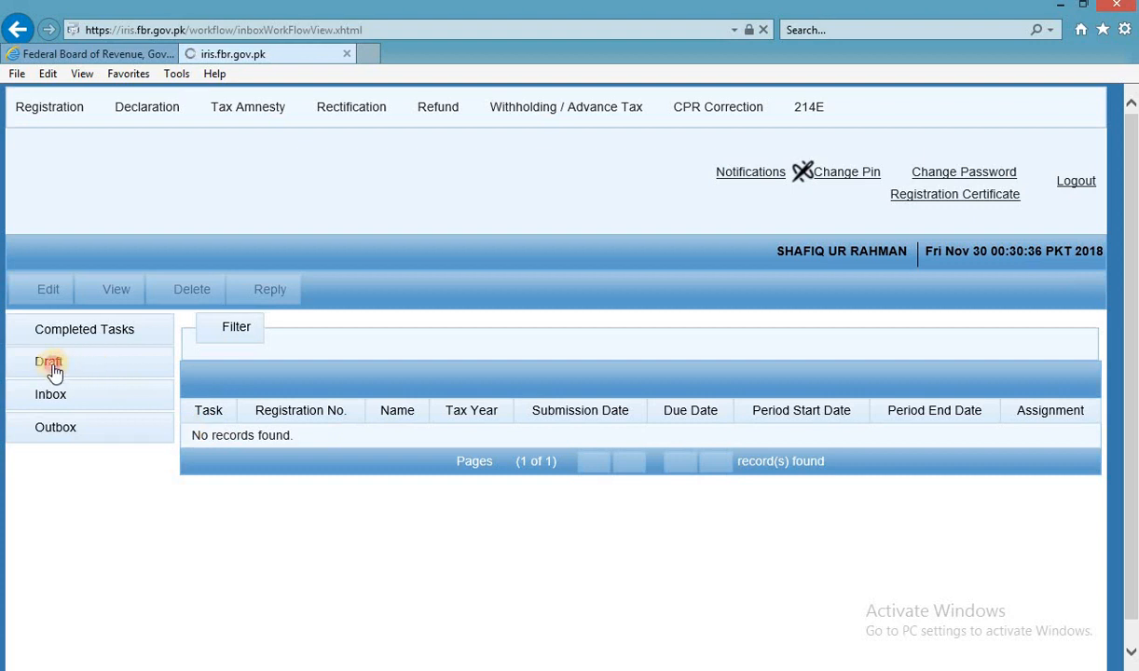
Browse the Draft, Completed Tasks, Inbox and Outbox folders in IRIS.
left_click(53, 366)
left_click(51, 367)
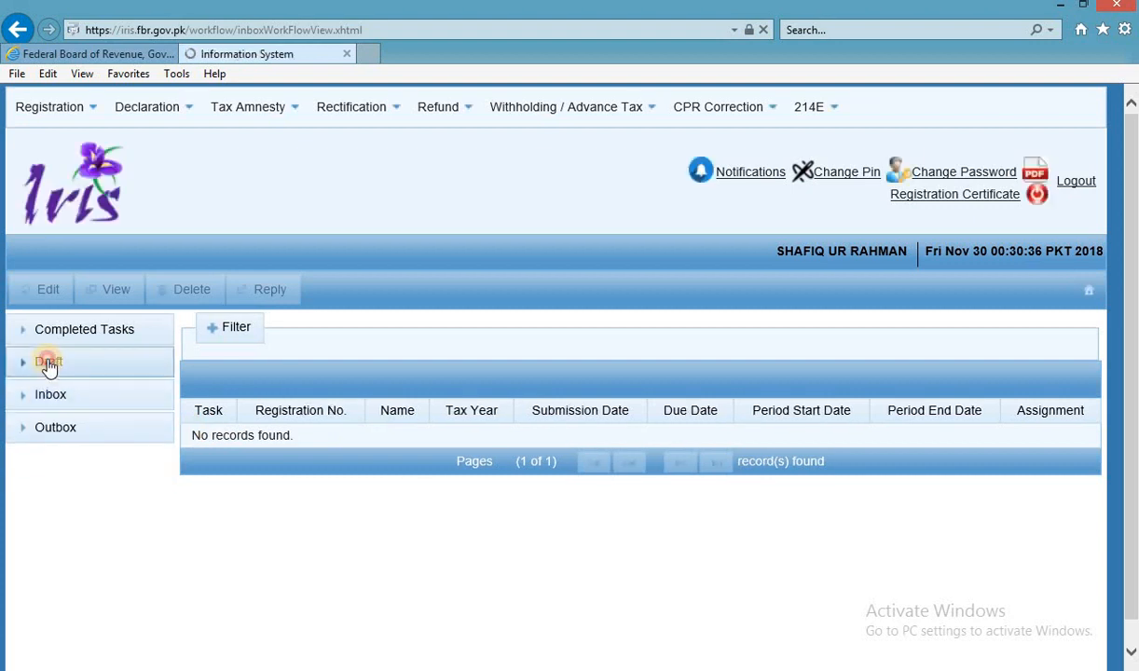
left_click(48, 365)
left_click(59, 400)
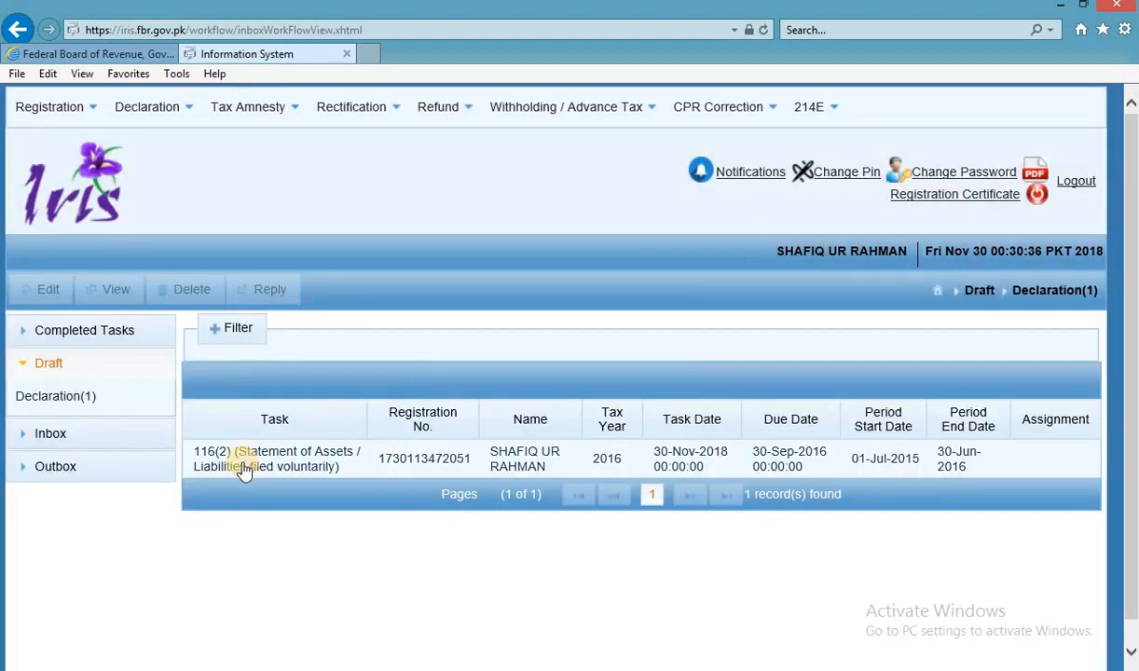
left_click(106, 337)
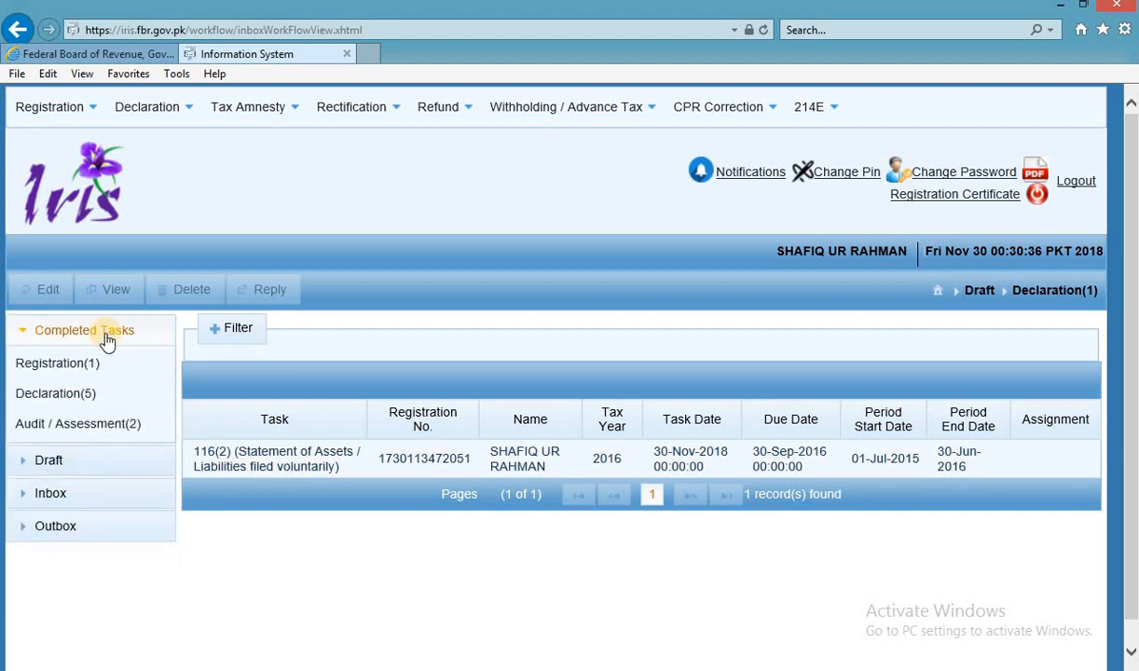
left_click(80, 496)
left_click(61, 472)
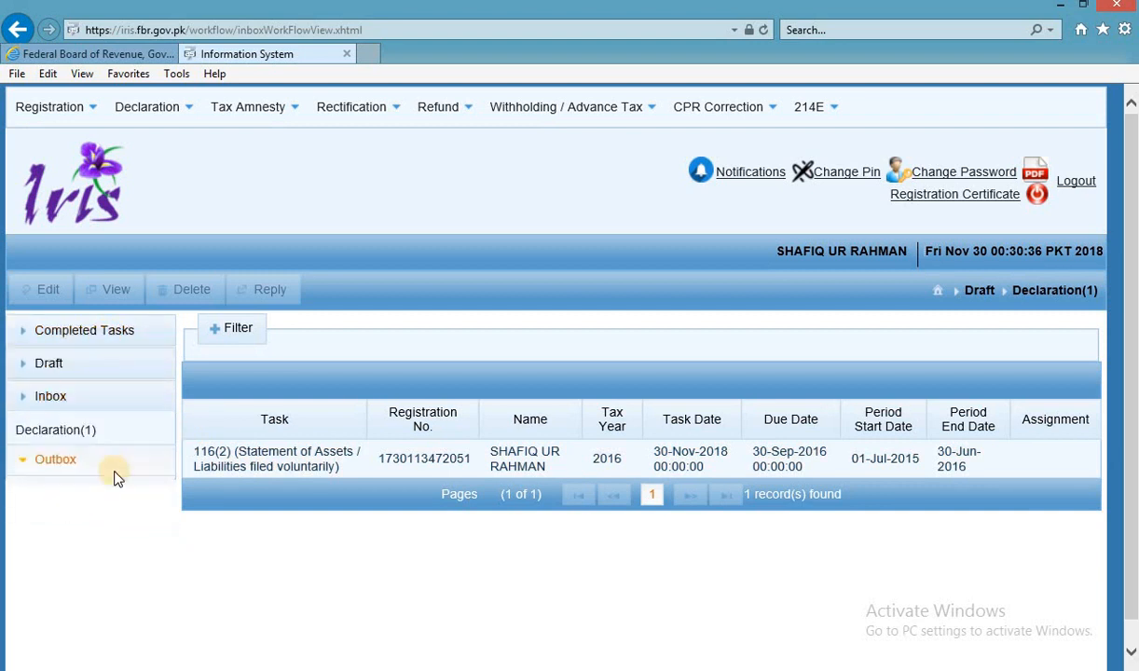
Return to Drafts and start a new 114(4) return of income form.
left_click(82, 364)
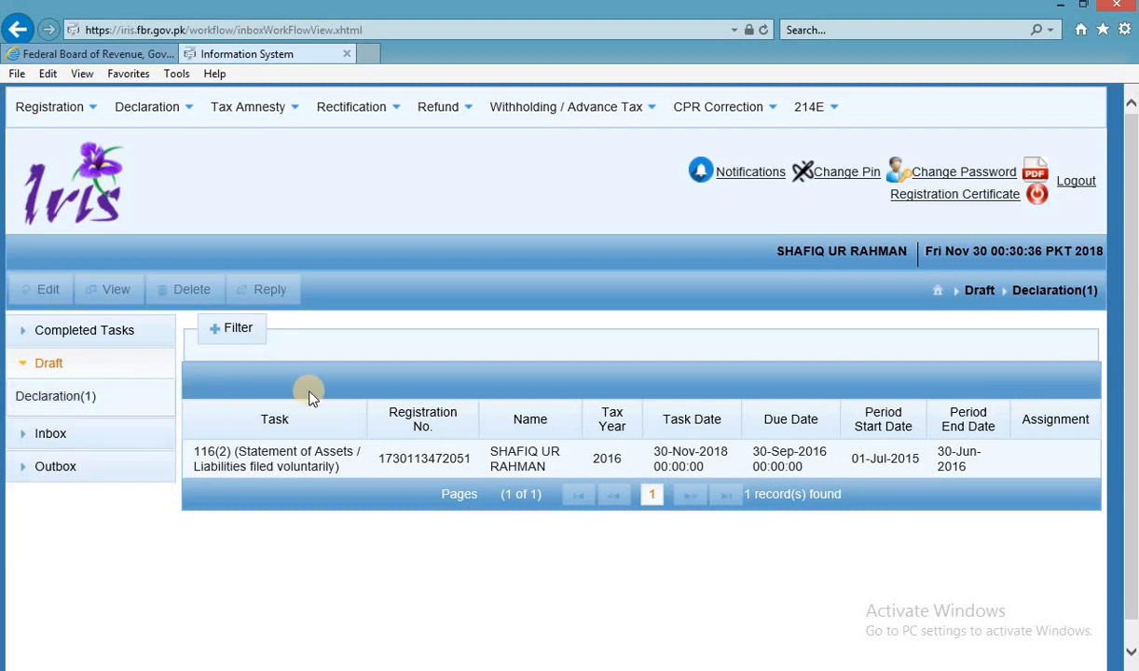
mouse_move(146, 106)
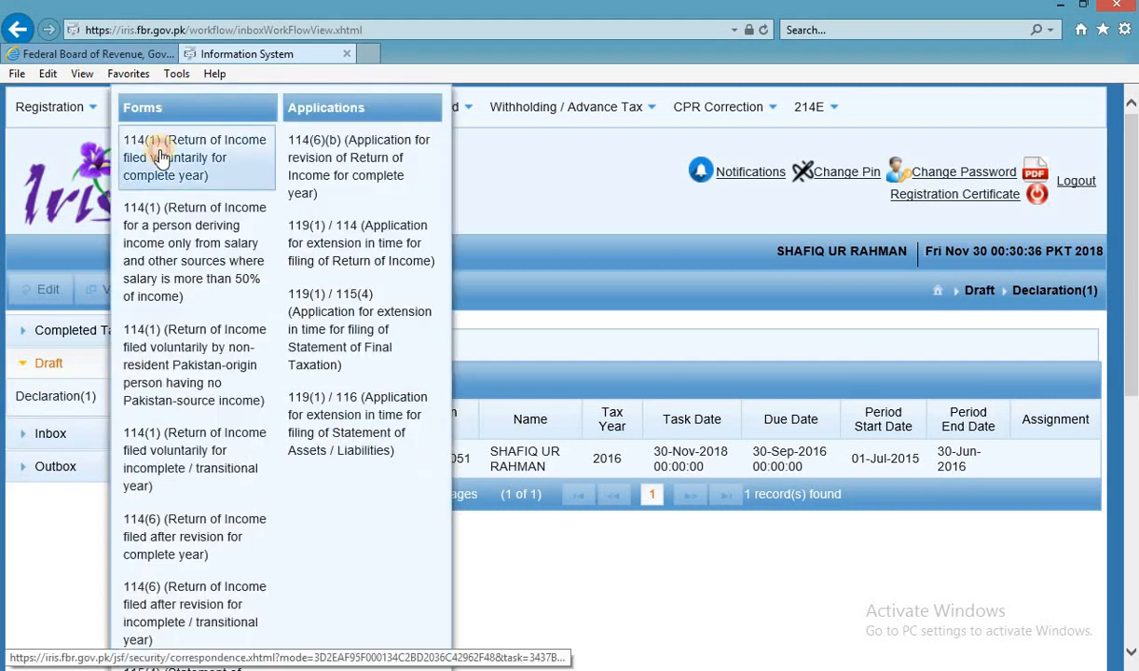
left_click(159, 147)
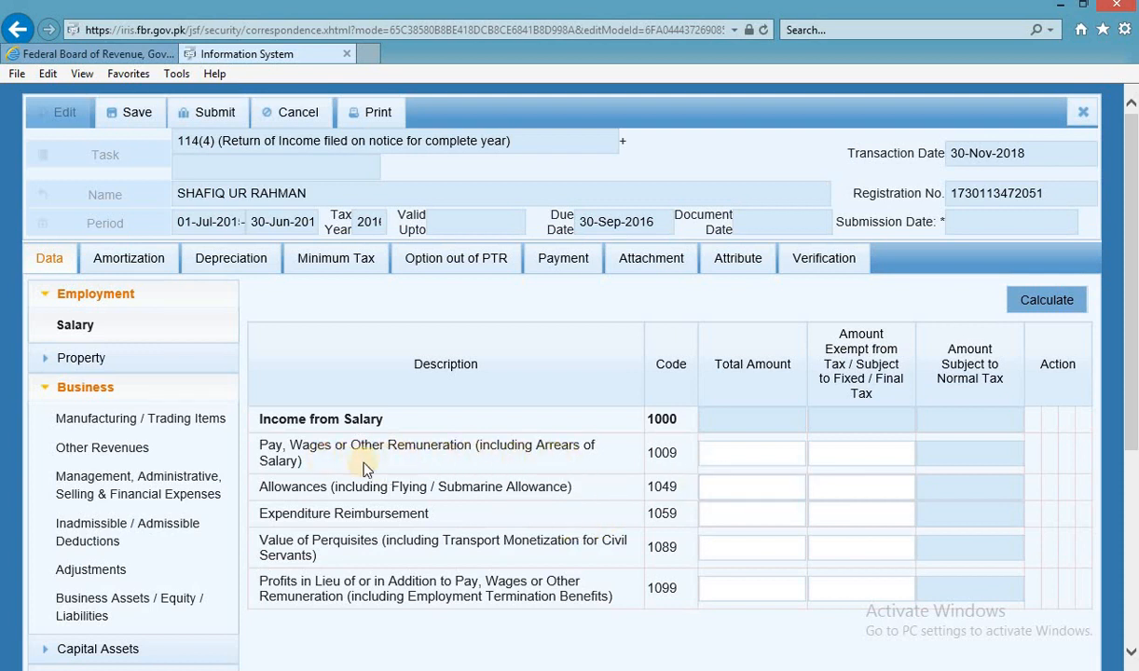
Enter the 875,404 basic salary from the Computation sheet as code 1009 Total Amount.
left_click(794, 452)
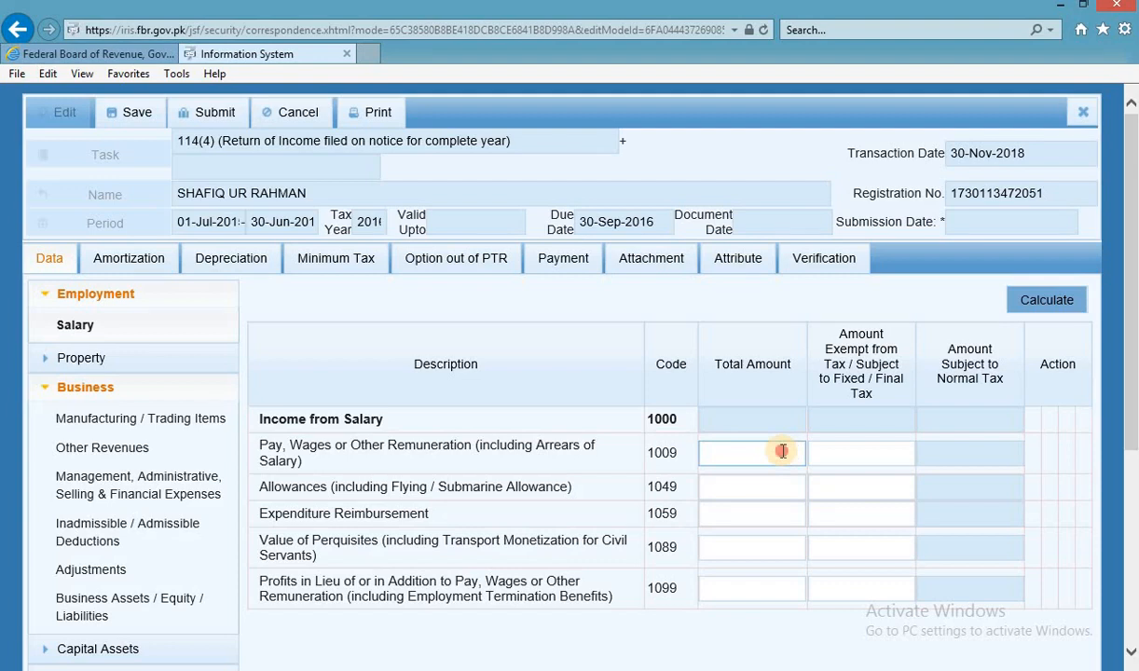
key("alt+Tab")
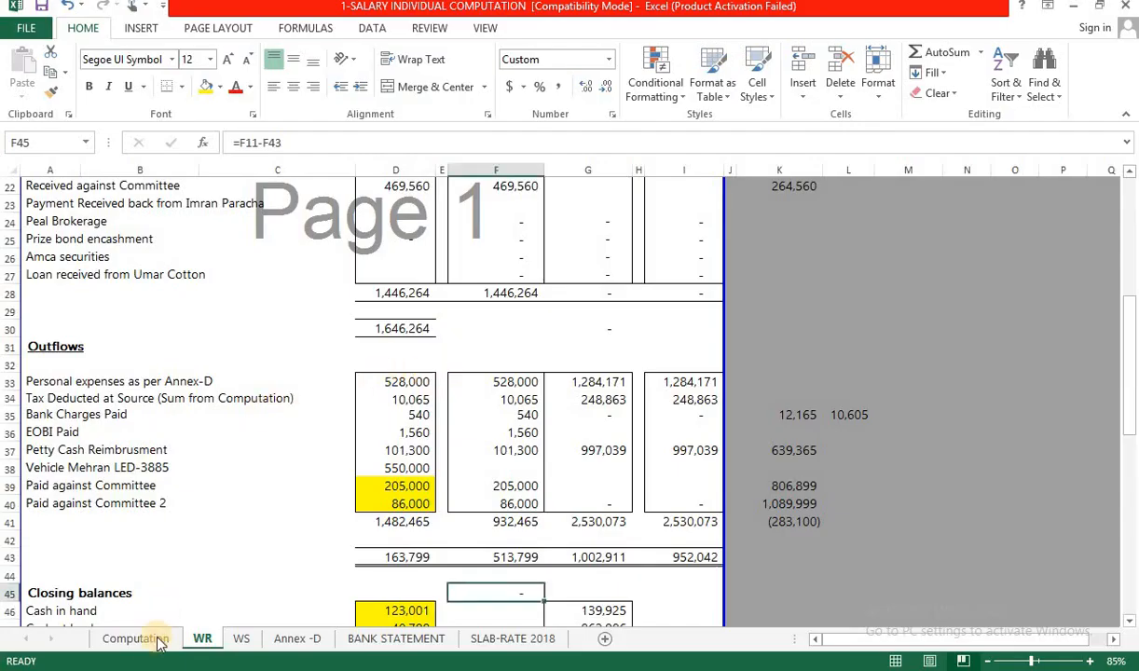
left_click(156, 642)
left_click(258, 300)
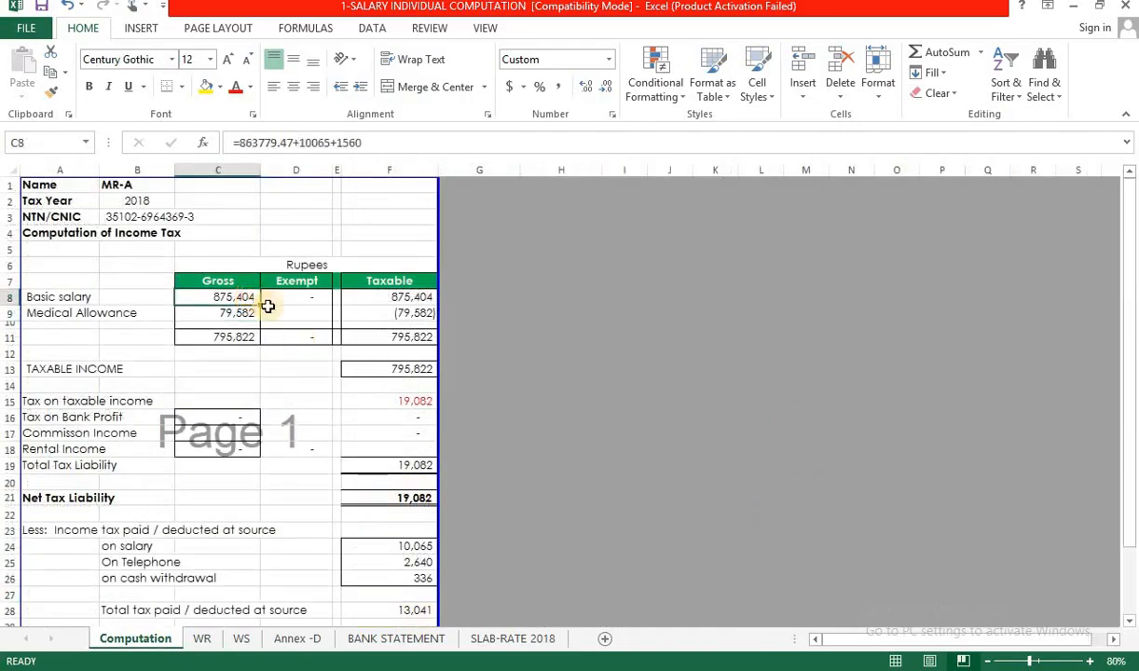
key("ctrl+c")
key("alt+Tab")
key("ctrl+v")
left_click(874, 450)
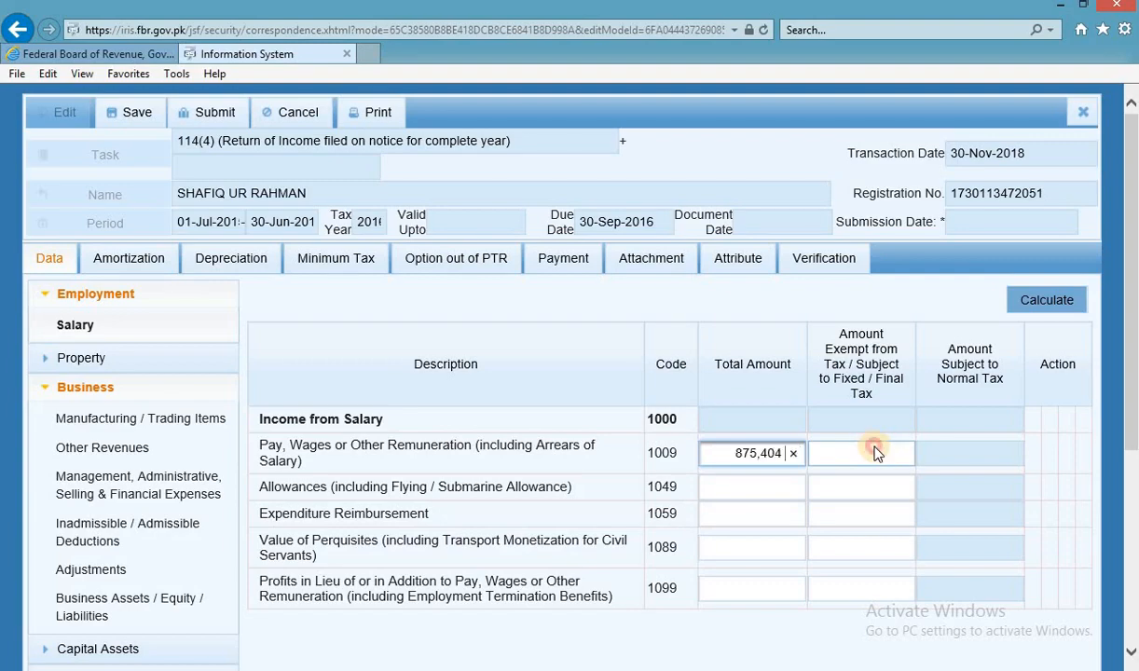
Enter the 79,582 medical allowance as the exempt salary amount and recalculate.
key("alt+Tab")
left_click(236, 313)
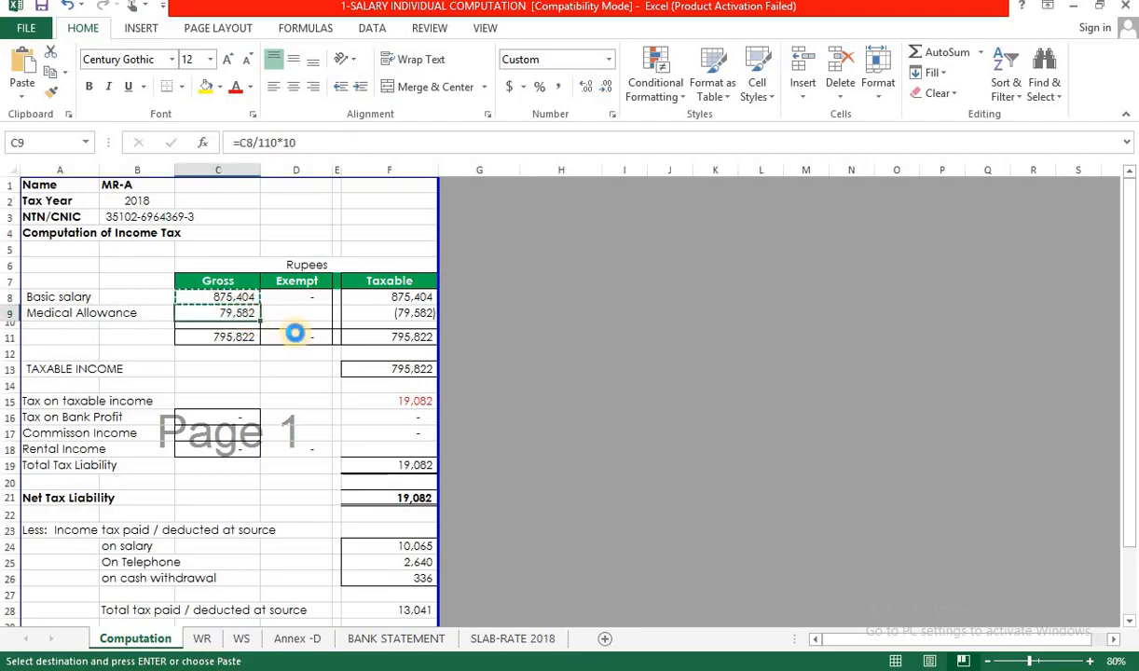
key("alt+Tab")
key("ctrl+v")
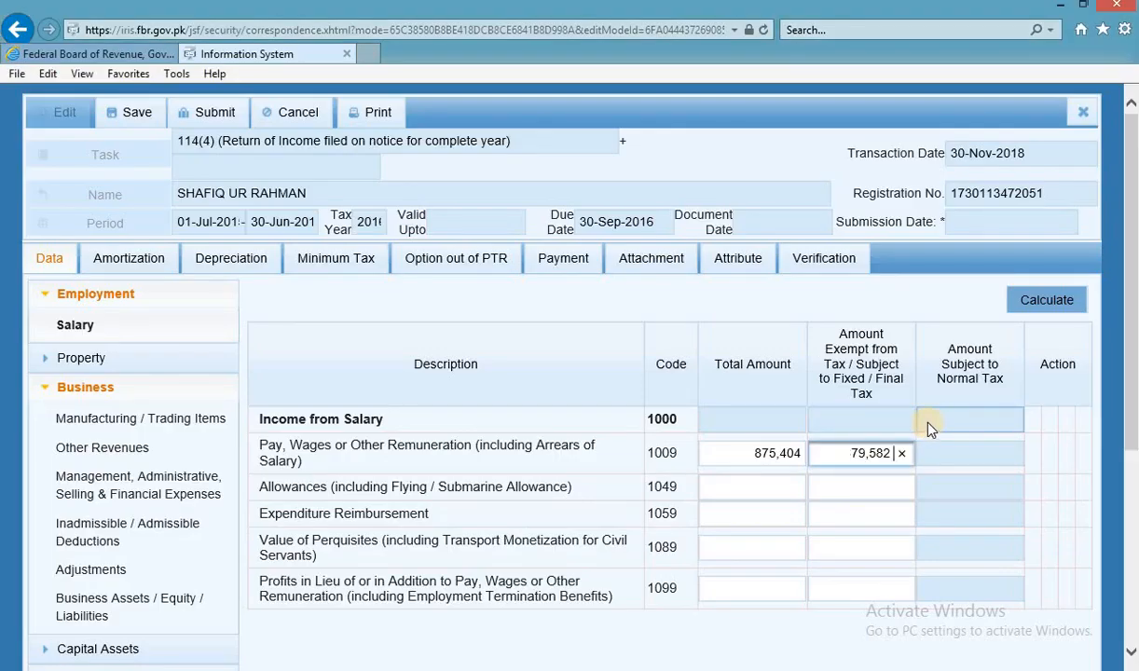
left_click(1062, 301)
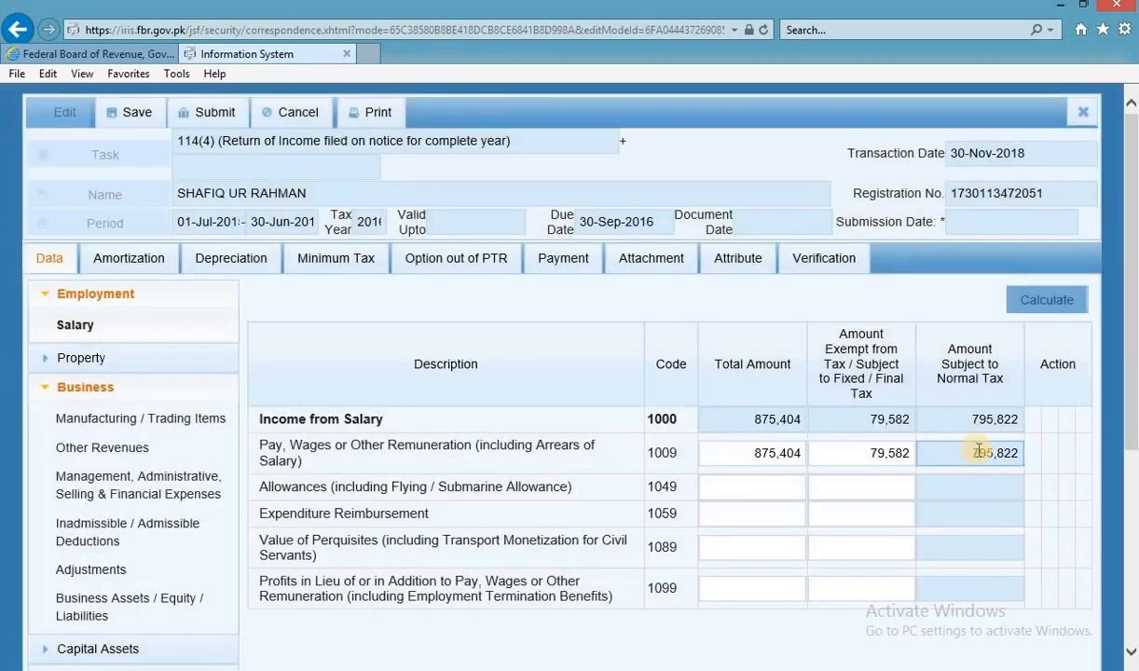
Open the tax computations page and select the 19,082 Tax Chargeable value.
key("alt+Tab")
left_click(293, 384)
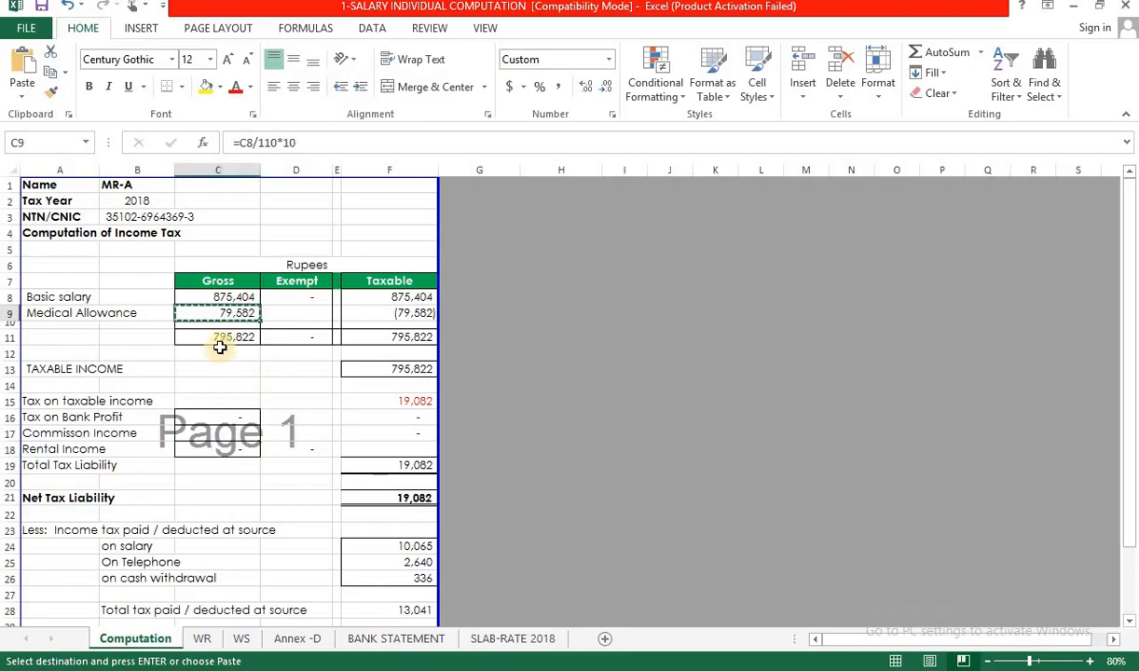
key("alt+Tab")
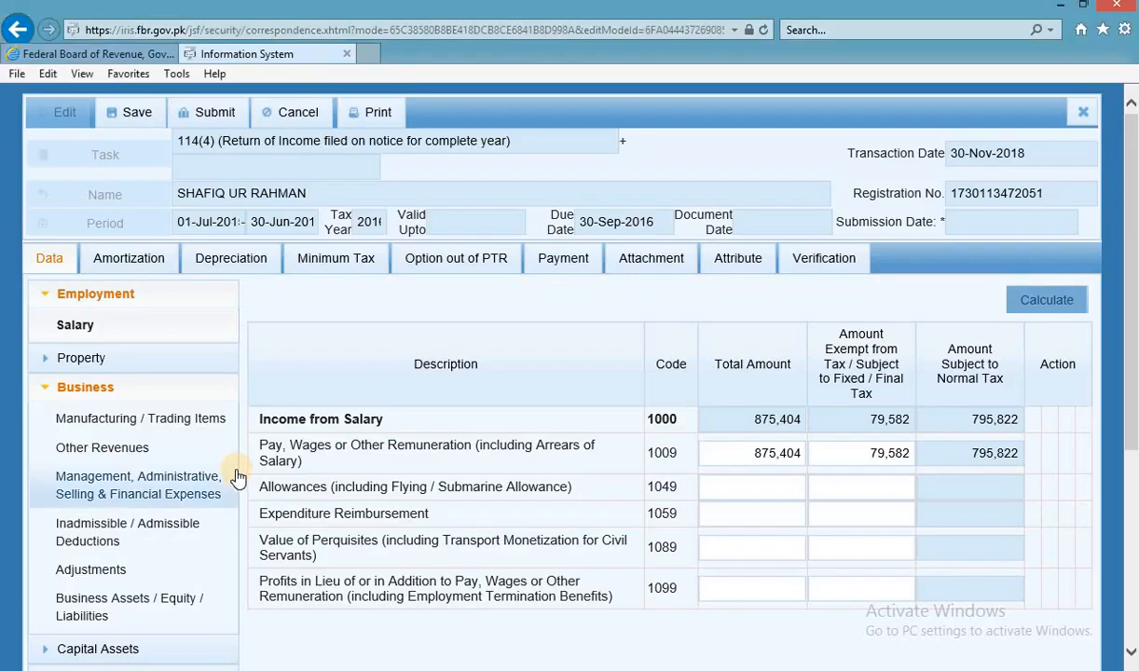
scroll(234, 476, "down", 5)
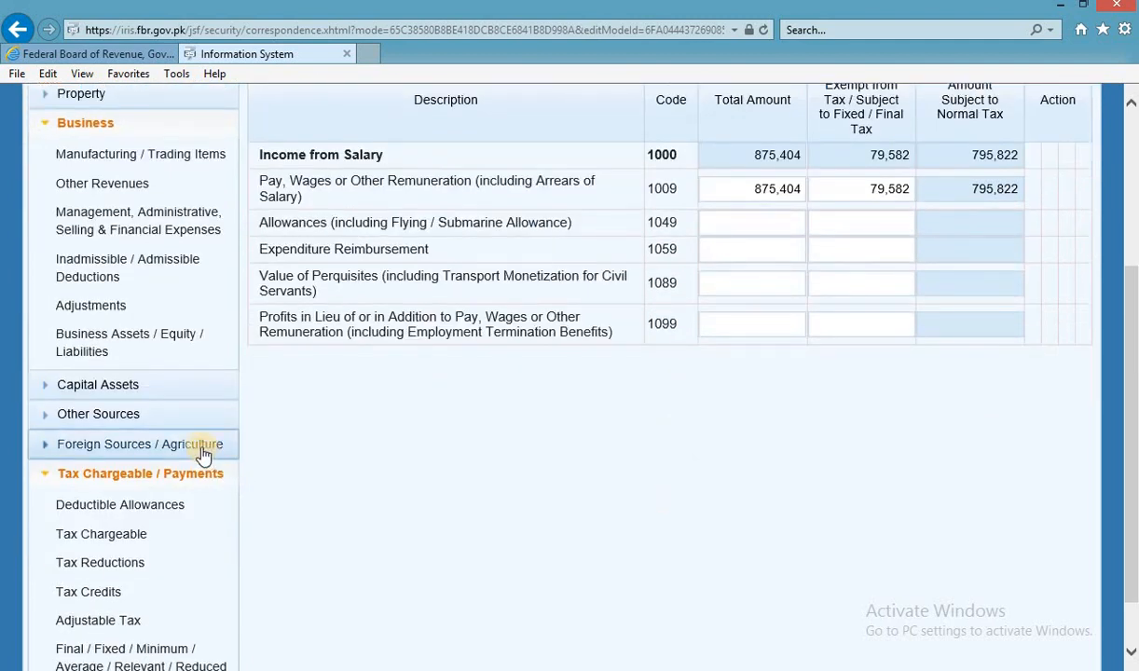
scroll(201, 450, "down", 1)
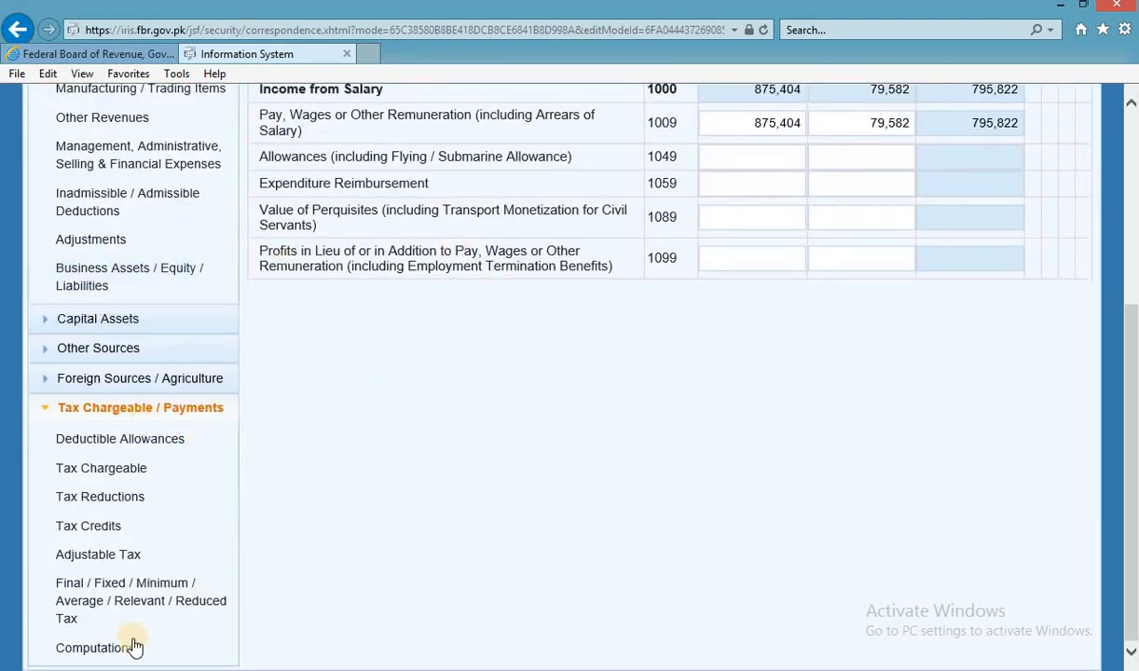
left_click(95, 648)
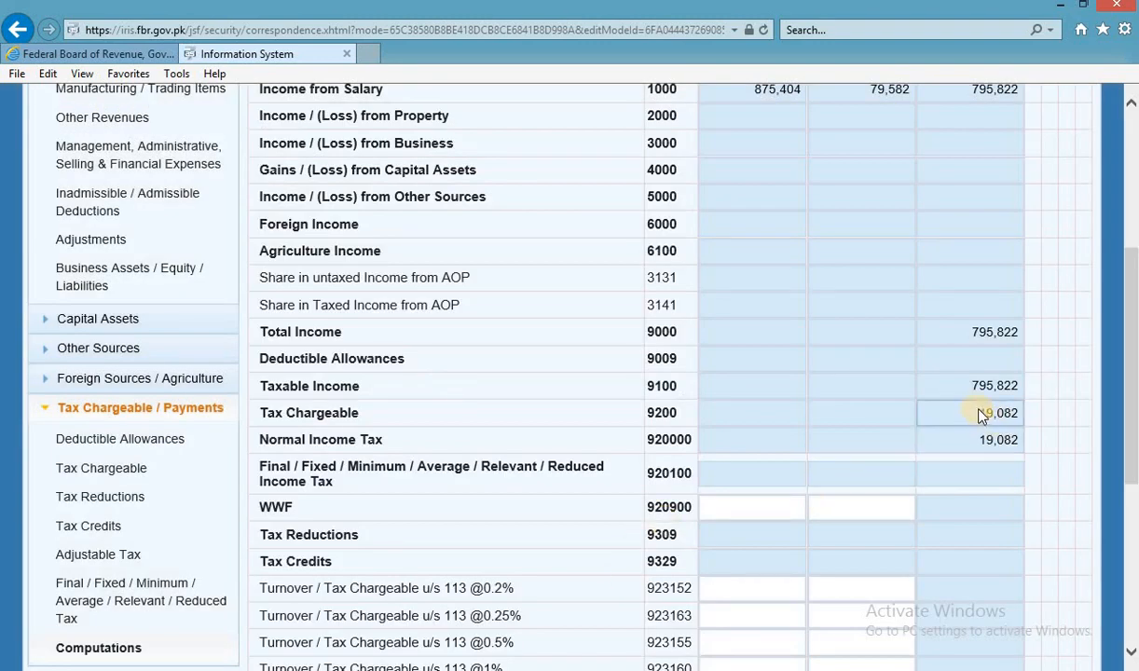
left_click_drag(982, 412, 1020, 414)
key("alt+Tab")
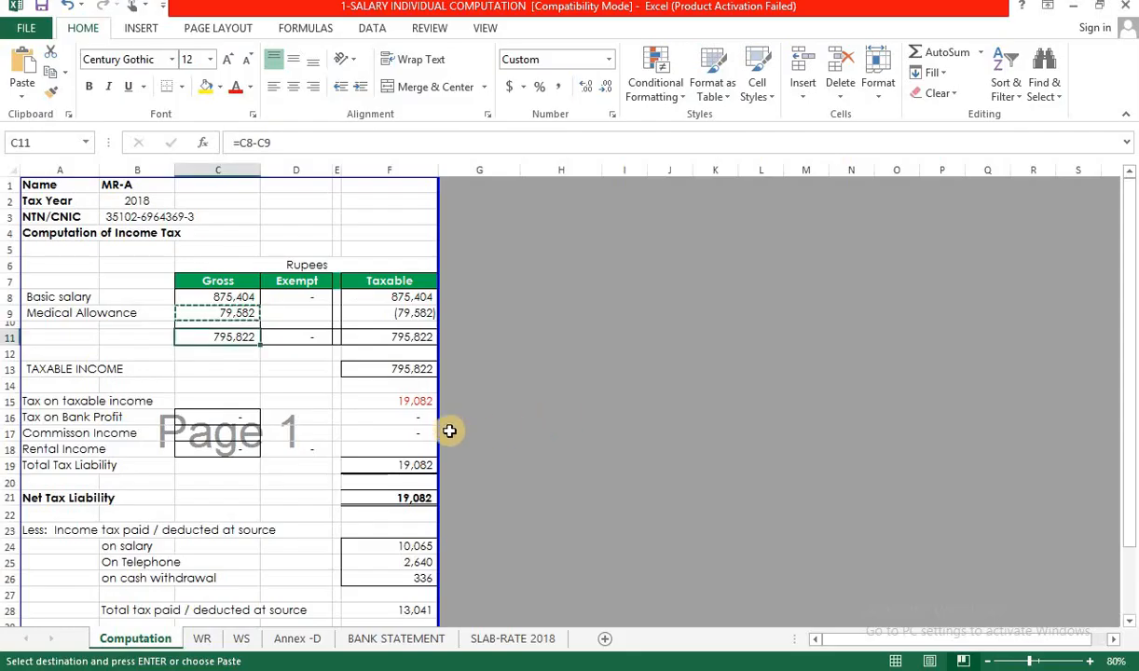
left_click(419, 400)
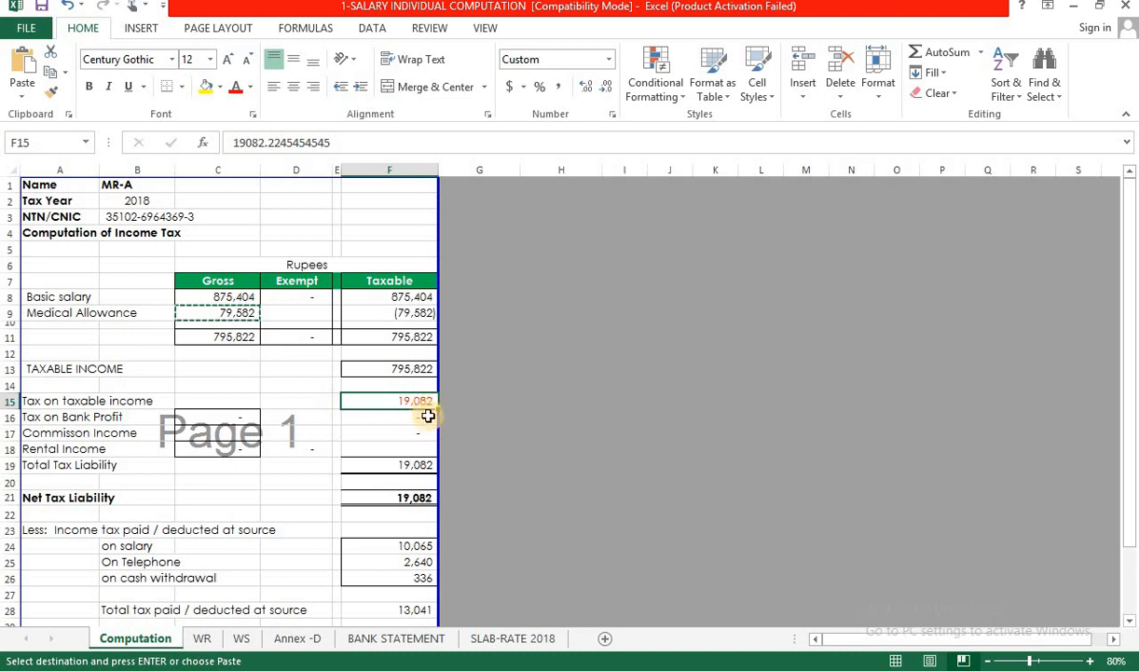
scroll(427, 412, "down", 2)
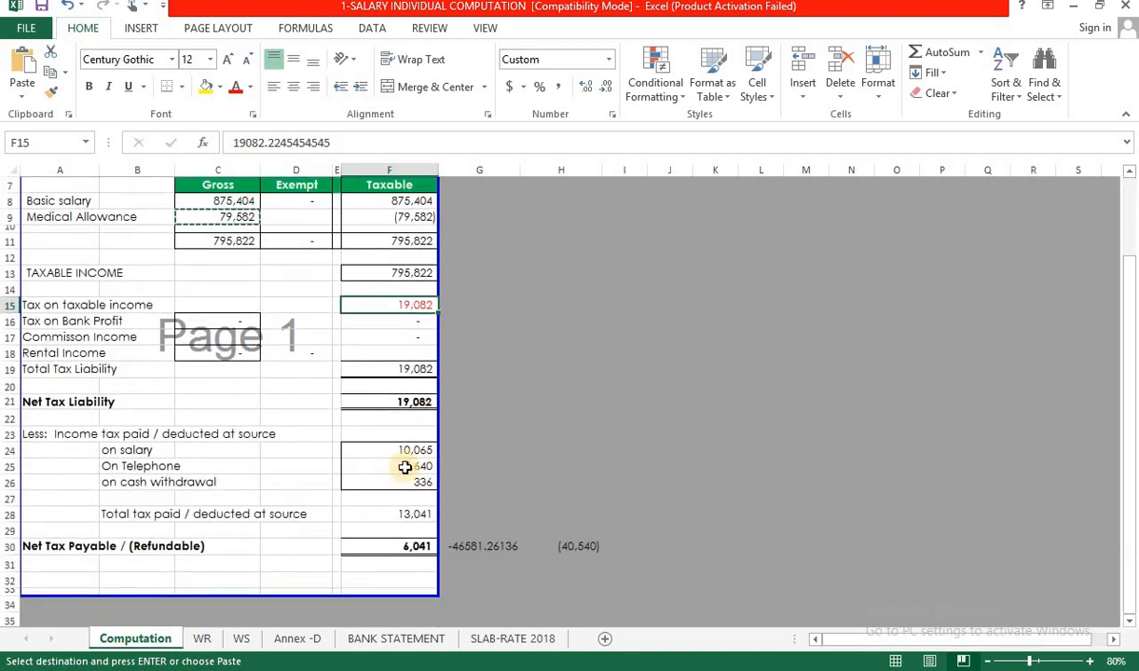
key("alt+Tab")
scroll(221, 476, "up", 3)
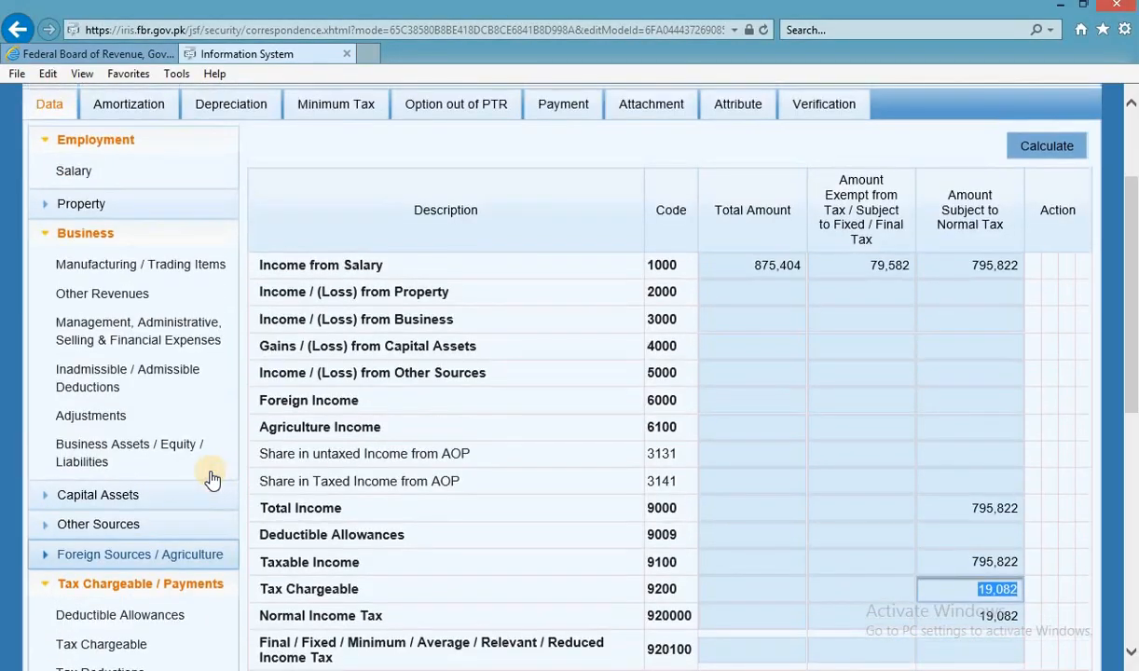
scroll(215, 477, "down", 2)
scroll(211, 479, "down", 3)
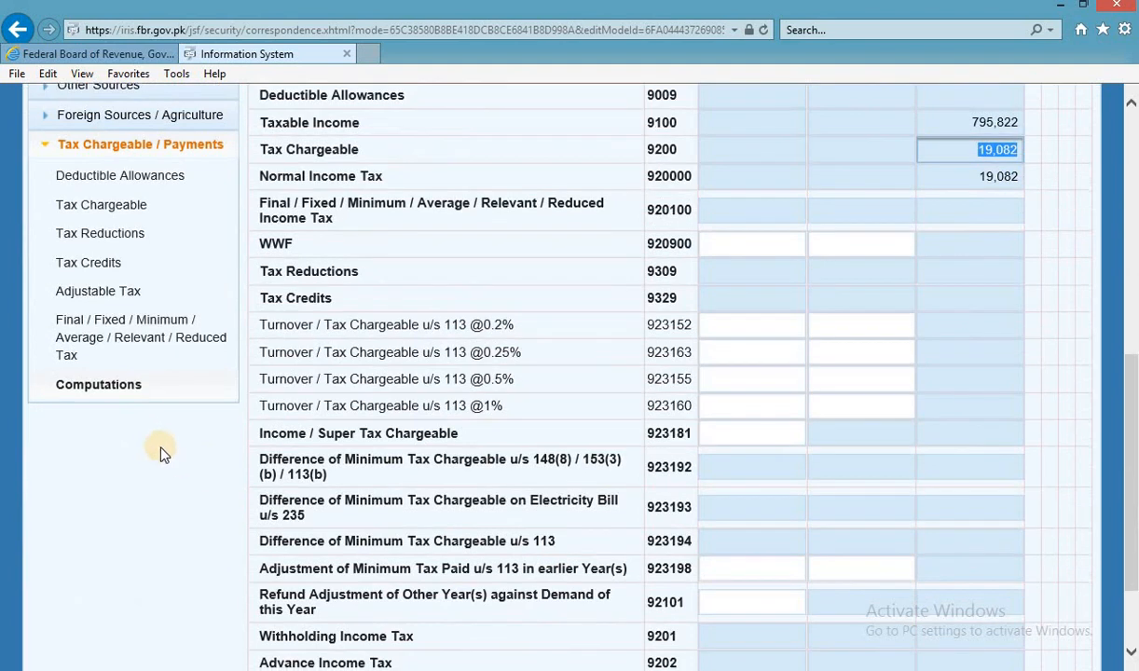
left_click(109, 296)
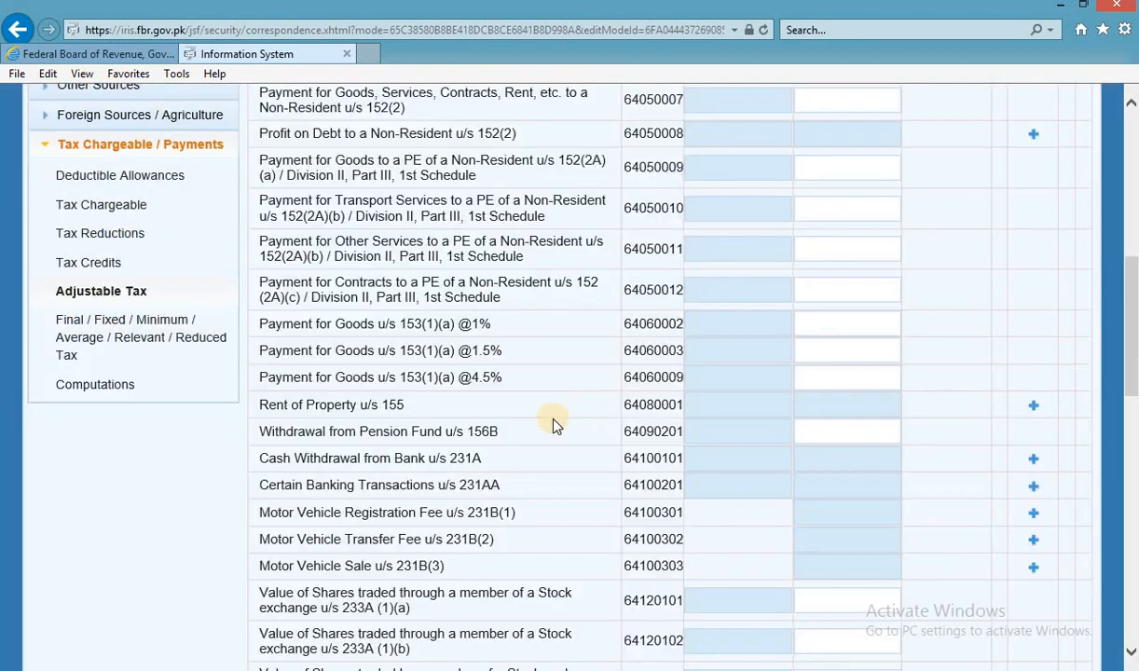
key("alt+Tab")
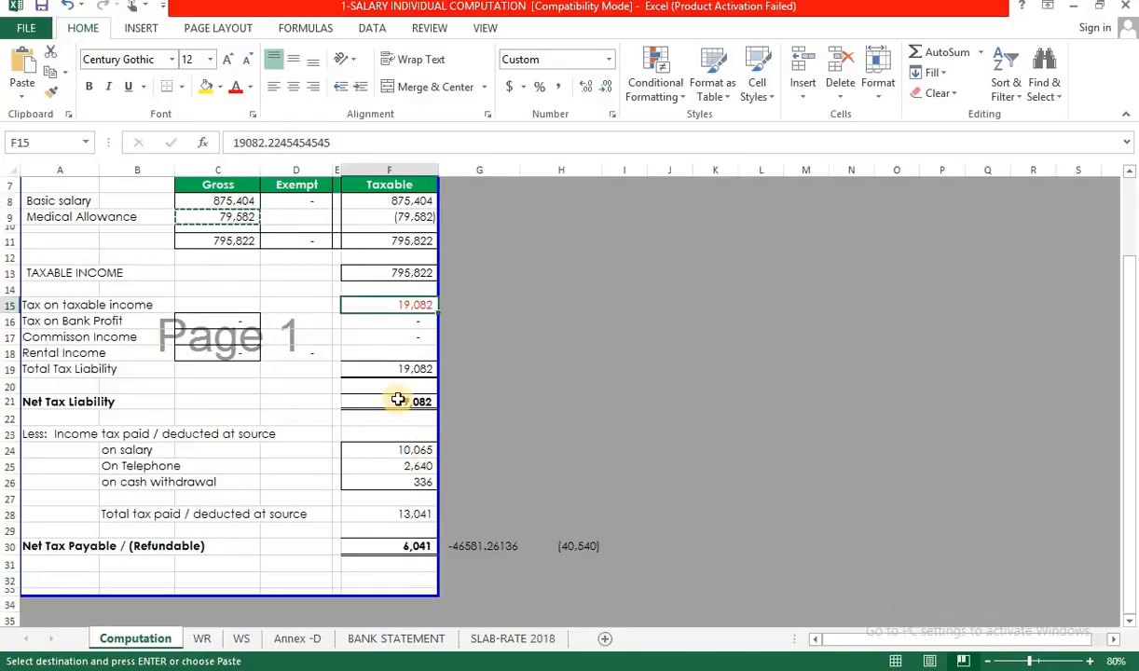
left_click(399, 449)
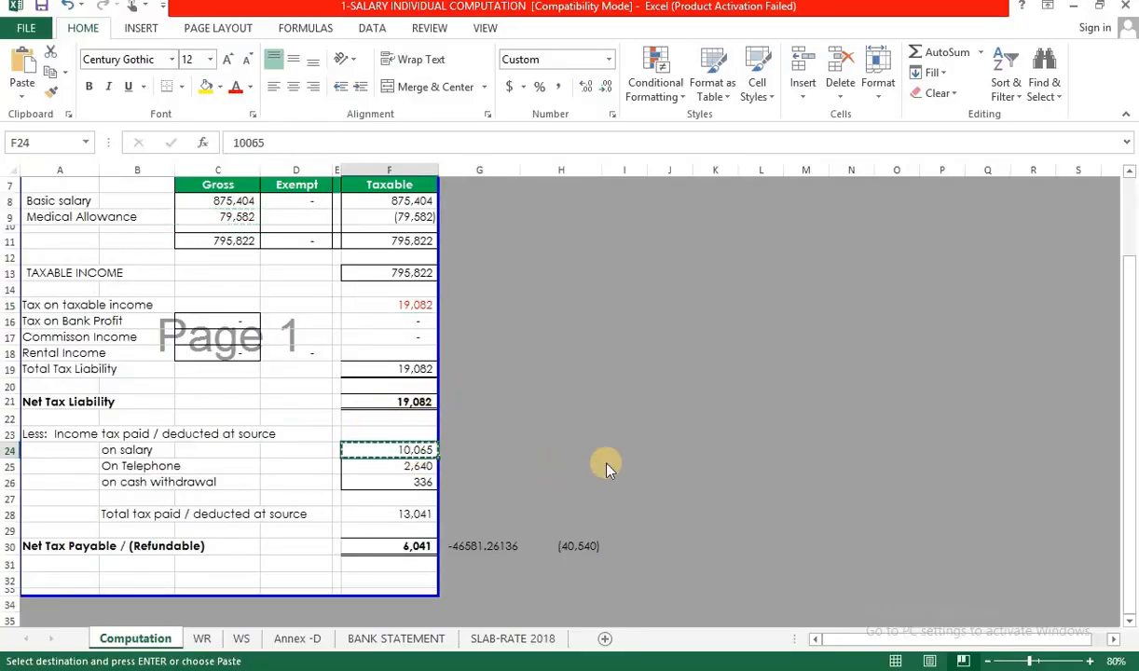
key("alt+Tab")
scroll(606, 457, "up", 3)
scroll(467, 454, "up", 4)
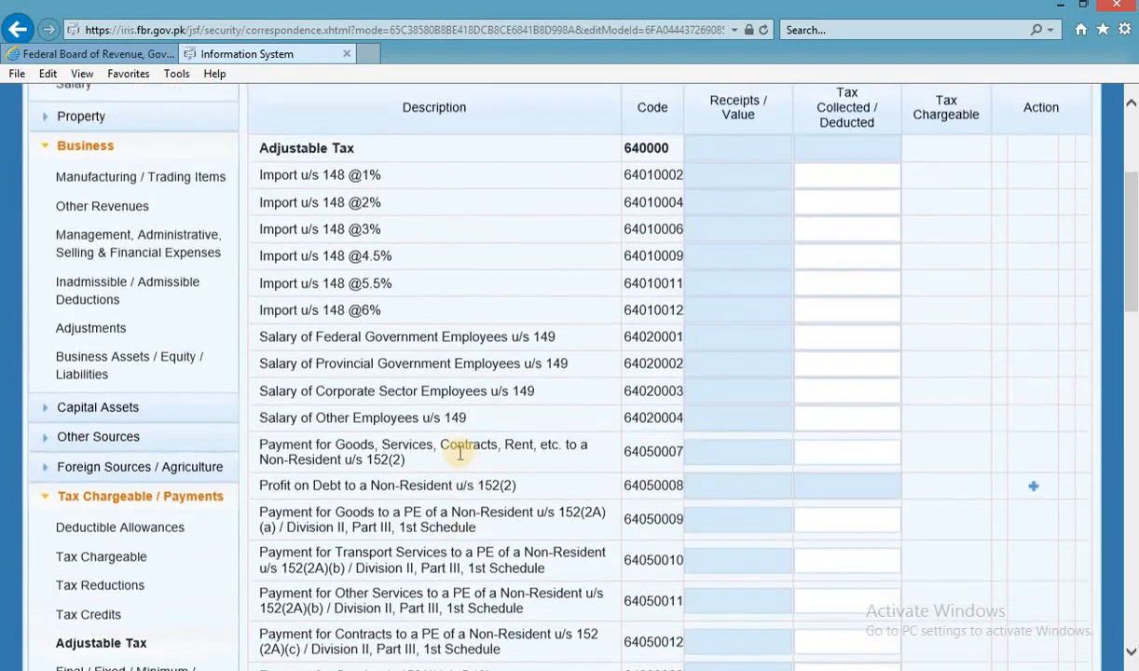
scroll(438, 458, "down", 1)
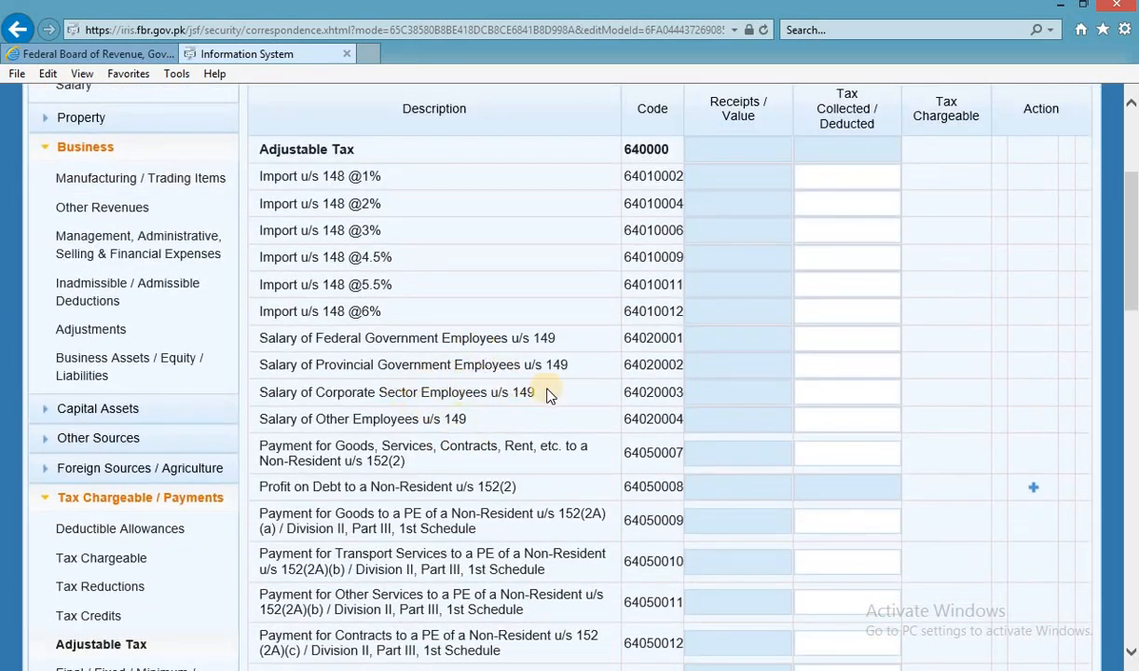
left_click_drag(535, 393, 317, 394)
left_click(819, 393)
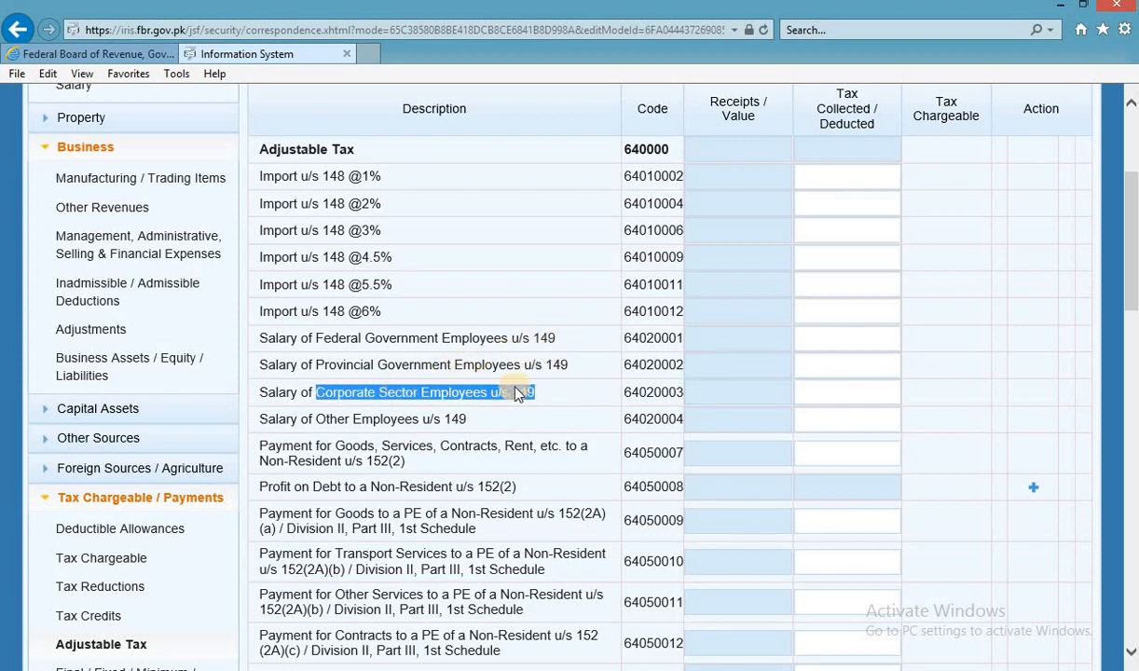
left_click(830, 392)
type("10,065")
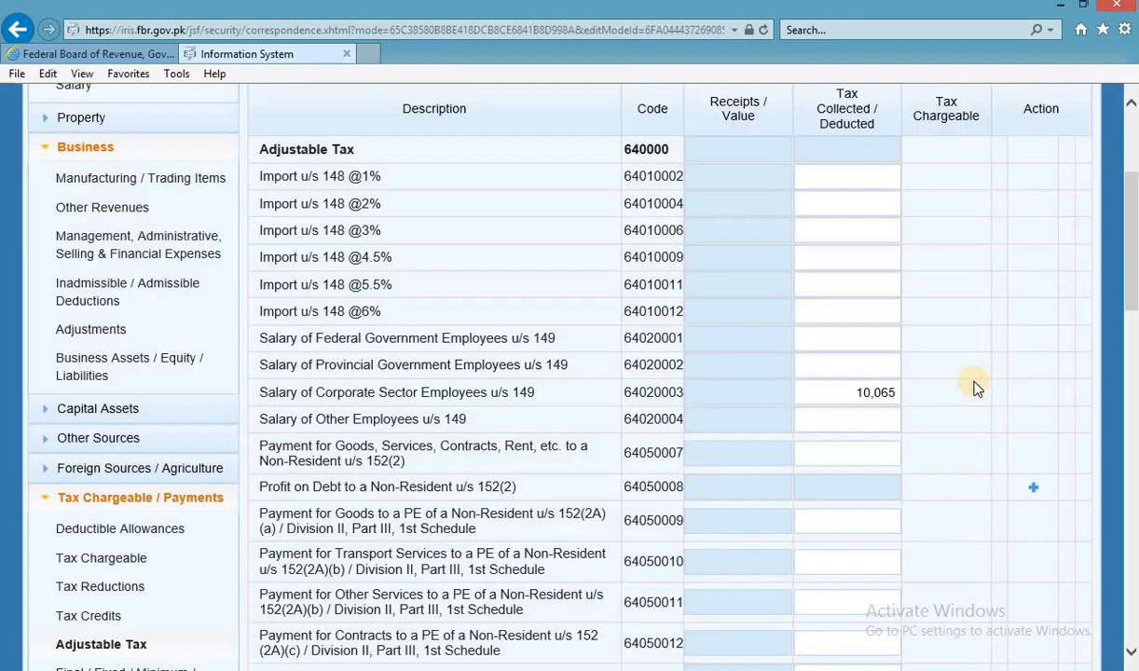
Check the 2,640 telephone tax in Excel and recalculate the return.
key("alt+Tab")
left_click(415, 466)
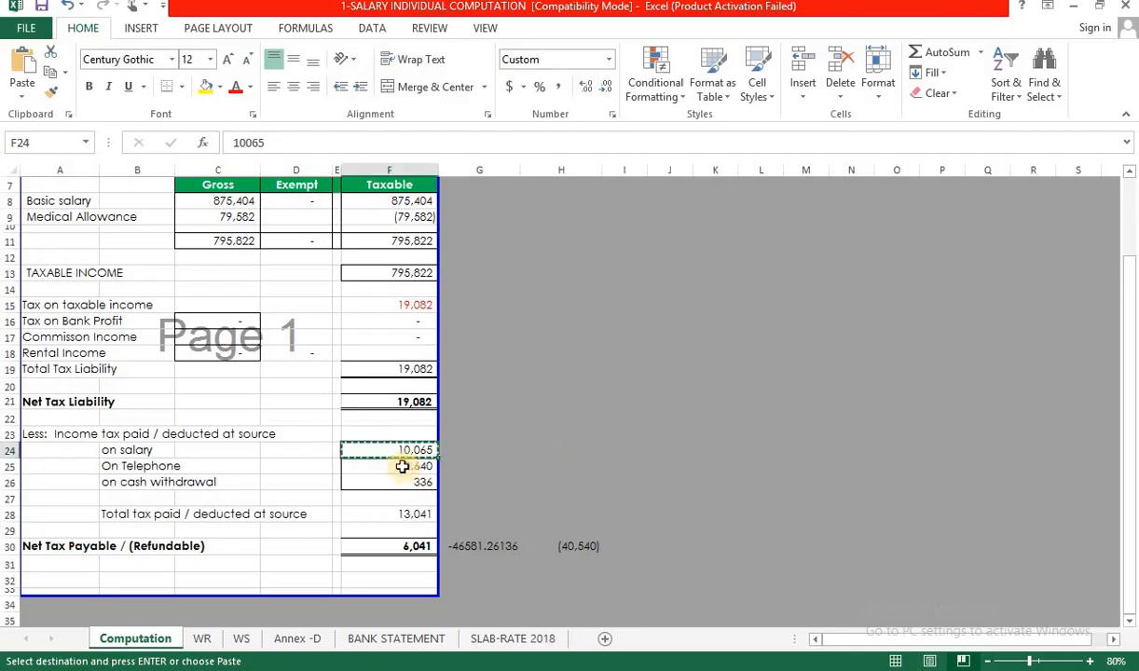
key("alt+Tab")
scroll(627, 493, "down", 2)
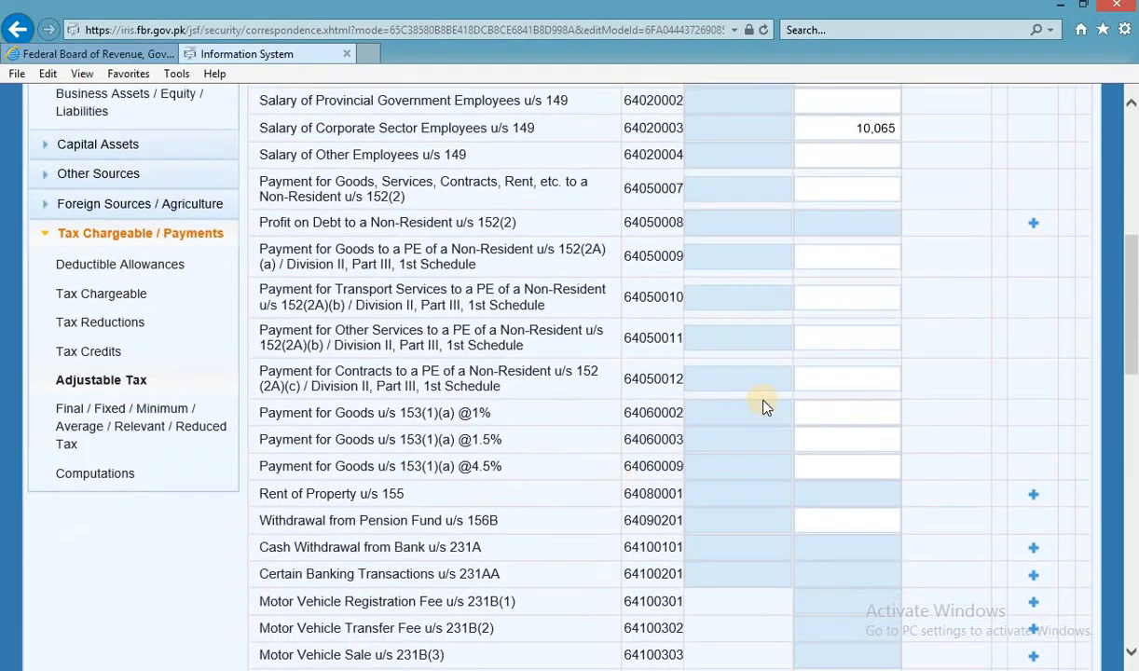
scroll(763, 401, "up", 6)
left_click(1033, 308)
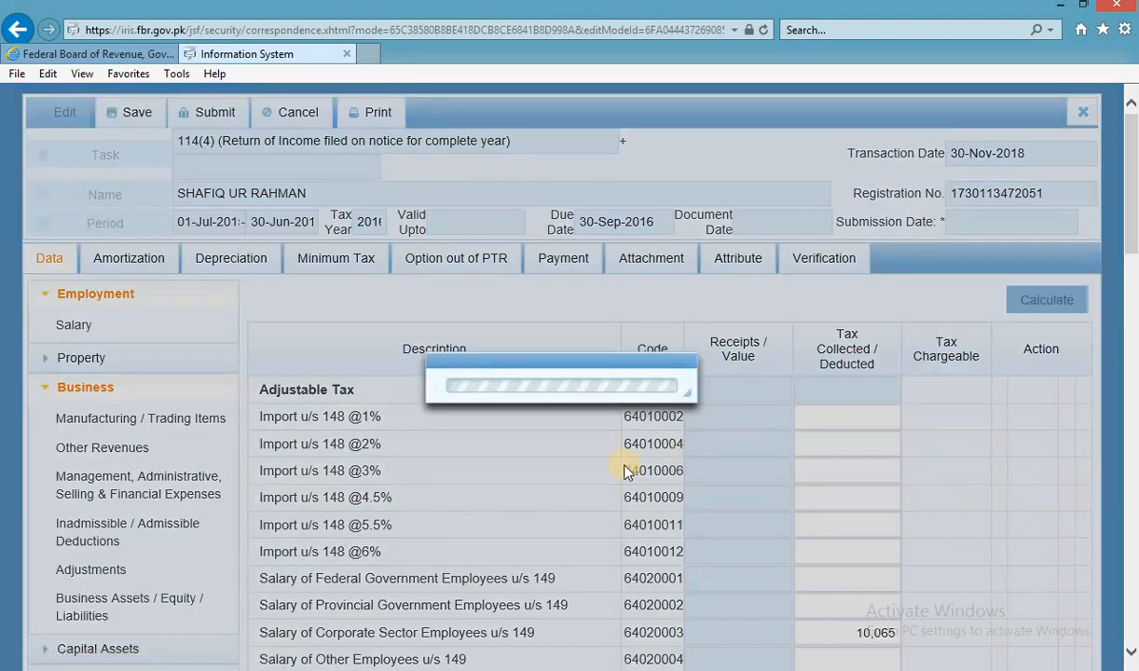
scroll(564, 471, "down", 10)
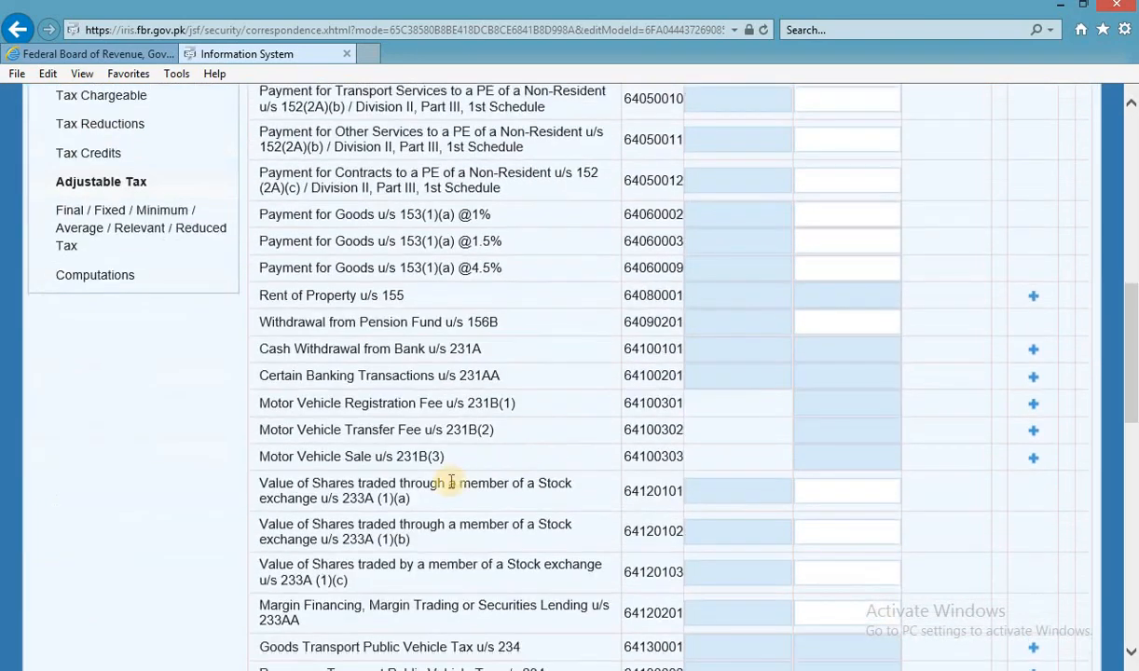
scroll(440, 483, "down", 3)
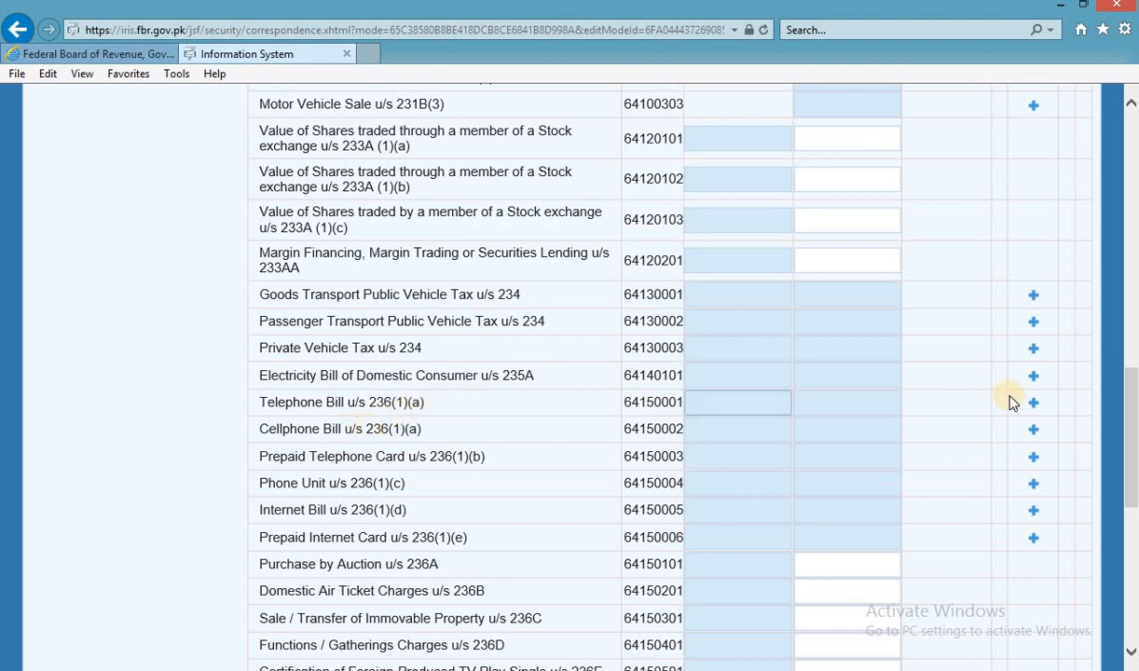
Add a Telephone Bill u/s 236(1)(a) row with PTCL and the telephone number as contents.
left_click(1034, 404)
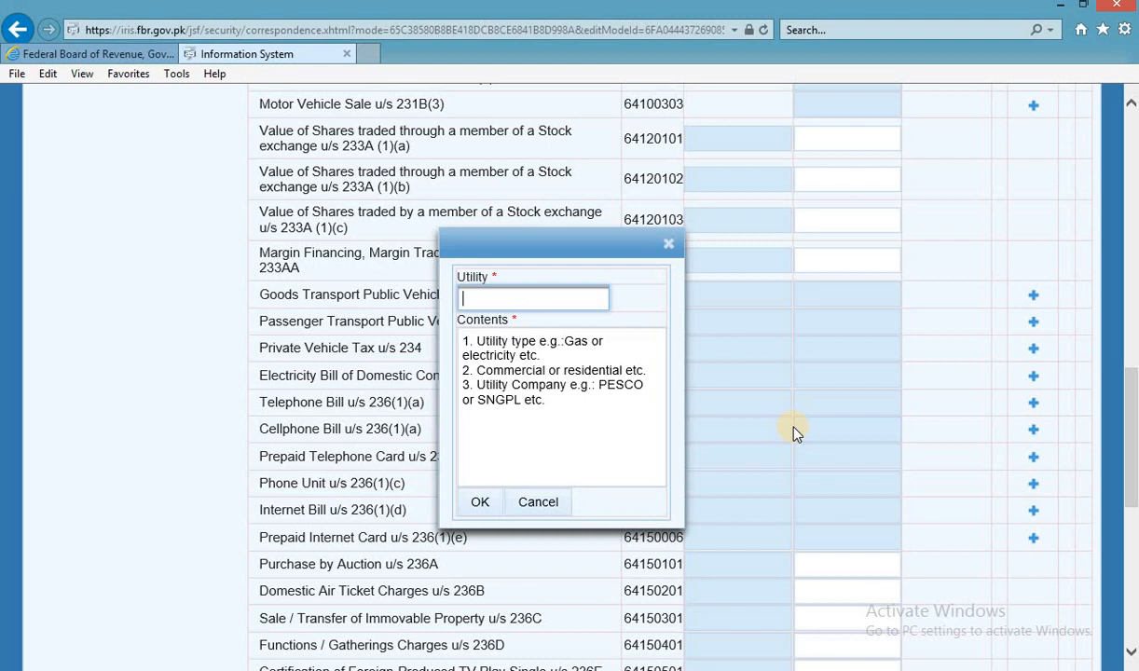
type("PTCL")
key("Return")
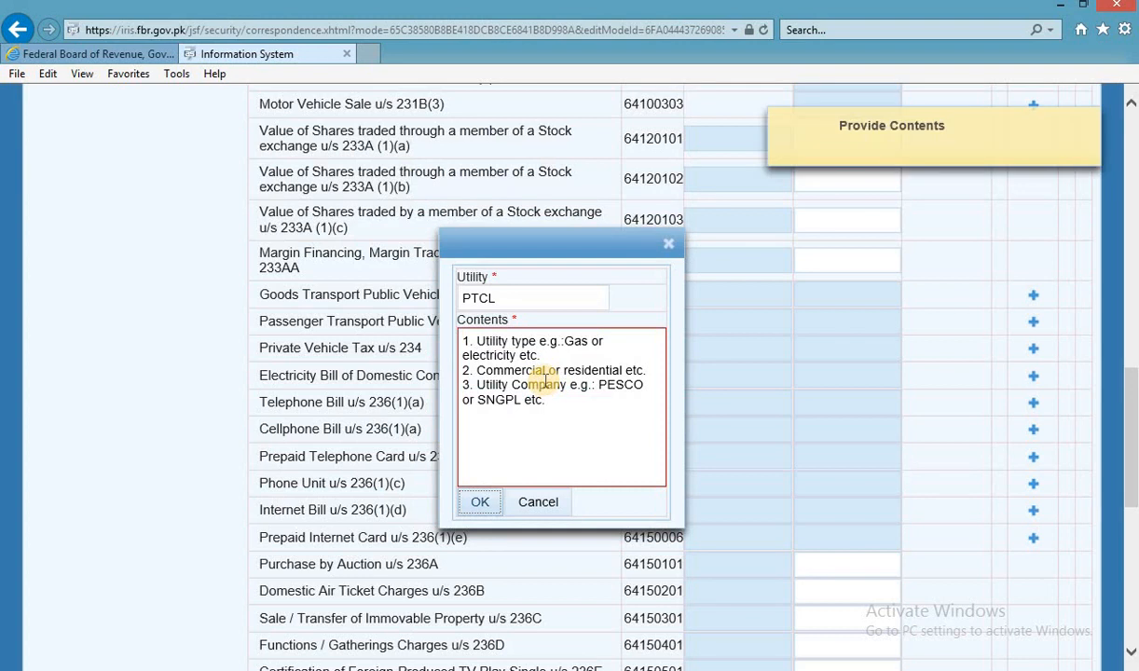
left_click(590, 395)
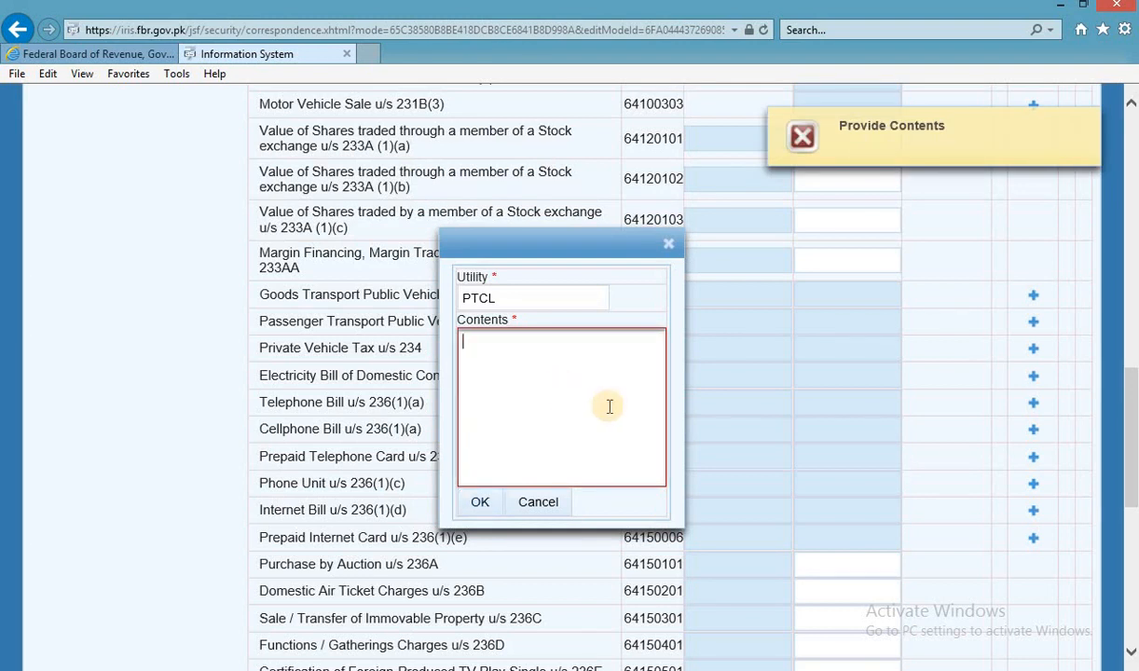
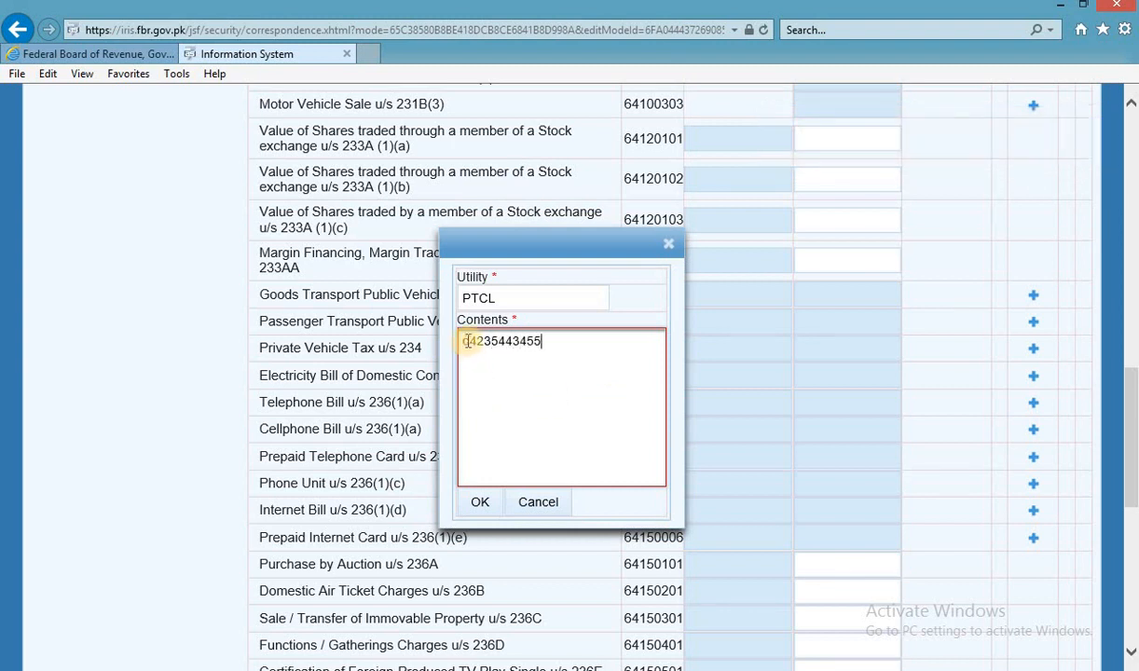
left_click(479, 502)
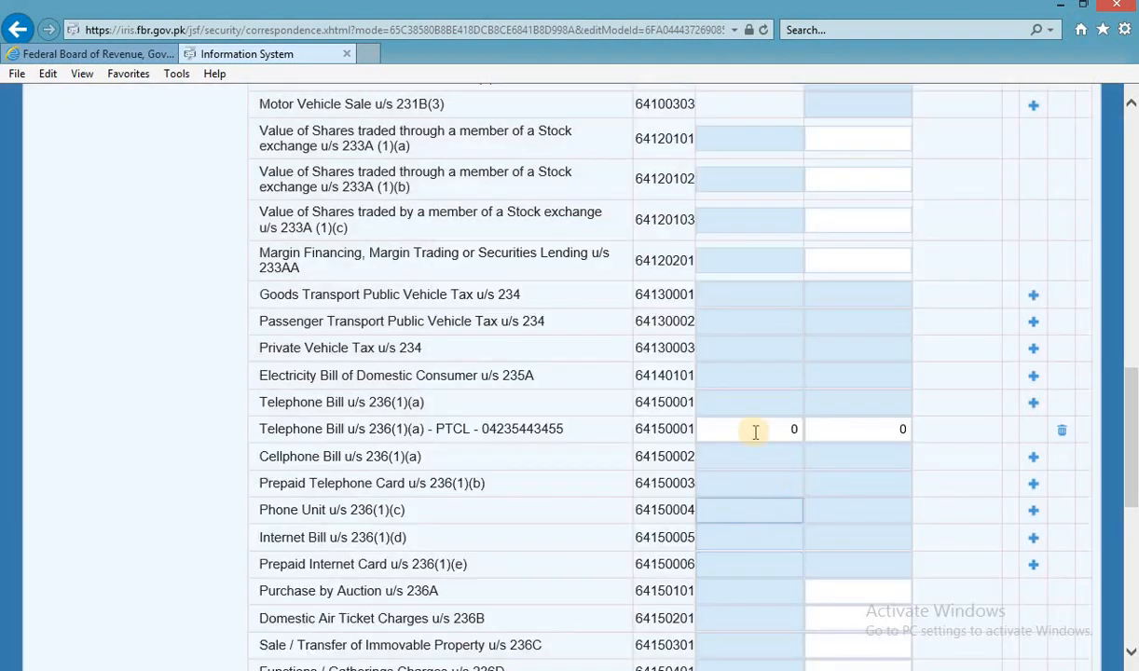
Compute the 26,400 gross bill from the telephone tax in Excel and paste it as Receipts.
left_click(761, 431)
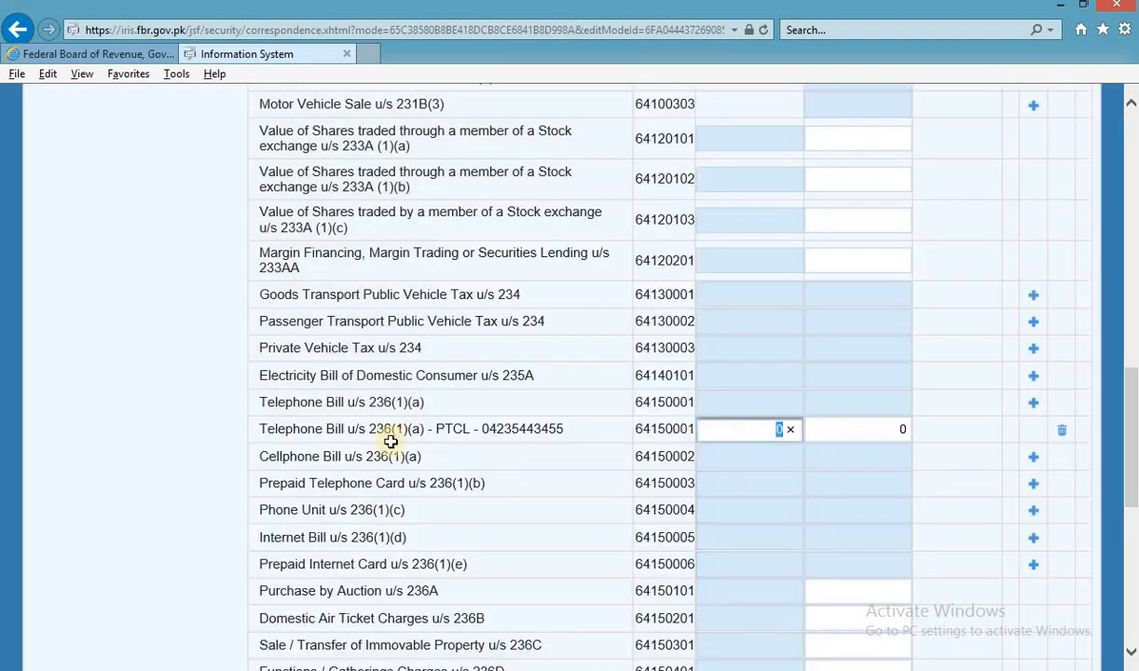
key("alt+Tab")
key("Escape")
left_click(478, 466)
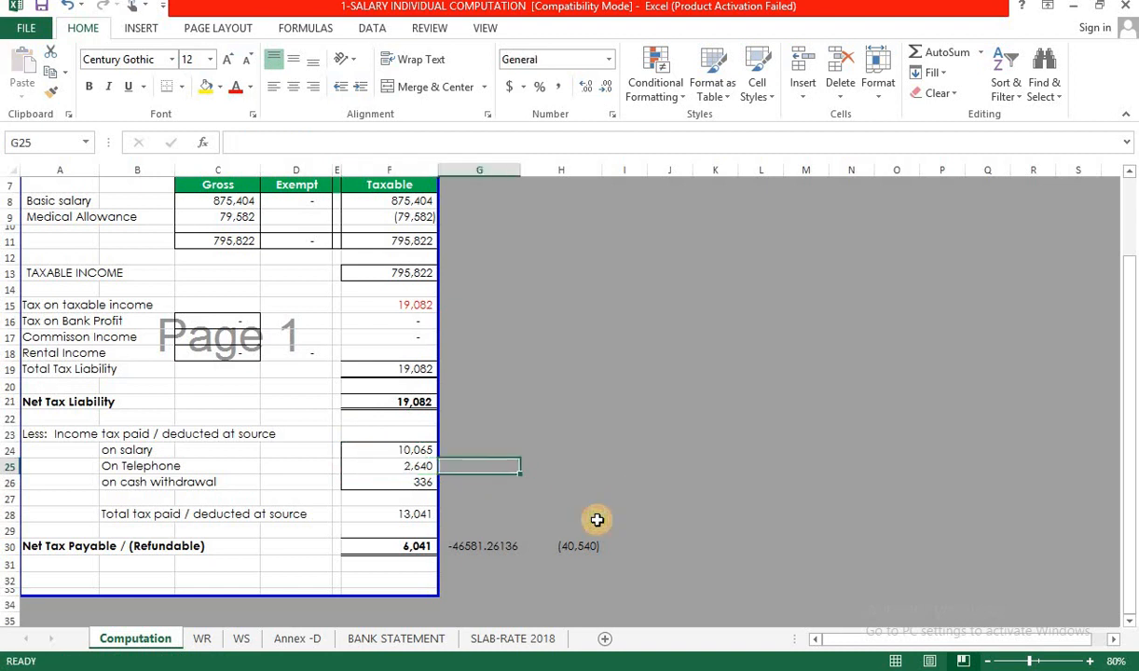
type("=")
key("Left")
type("/")
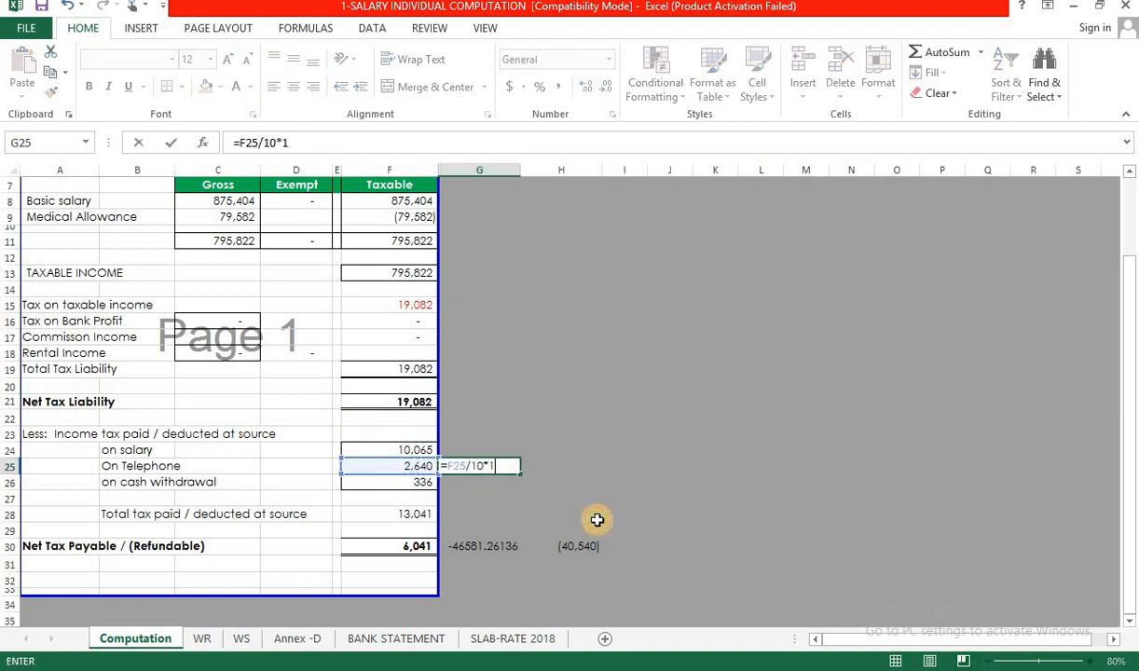
key("Return")
key("Up")
key("ctrl+c")
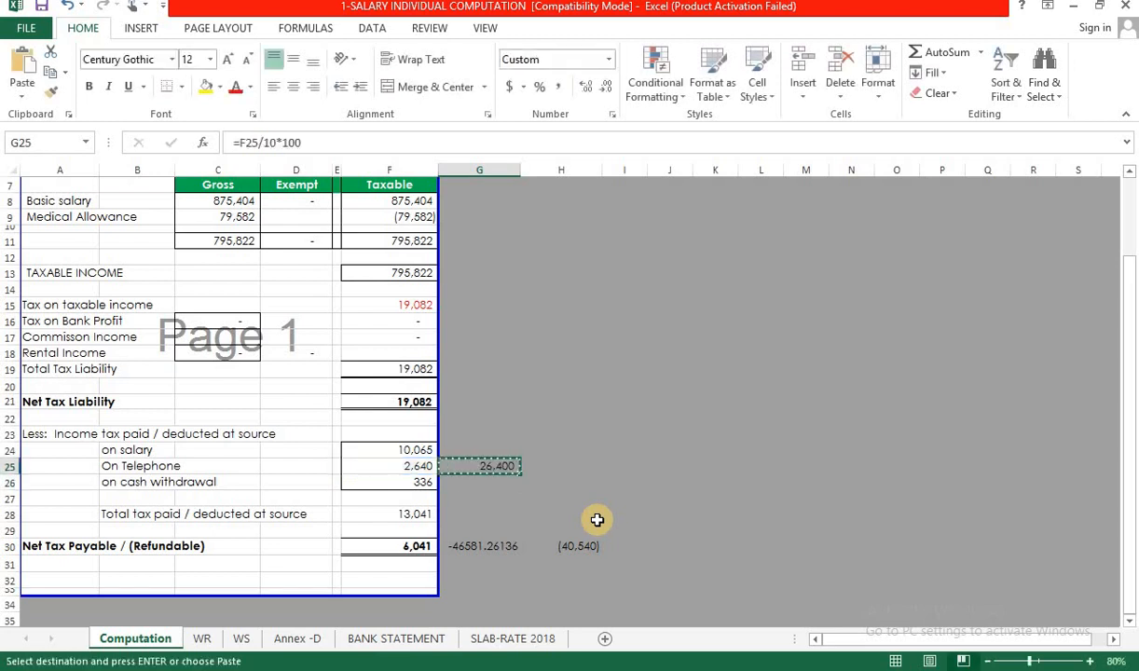
key("alt+Tab")
key("ctrl+v")
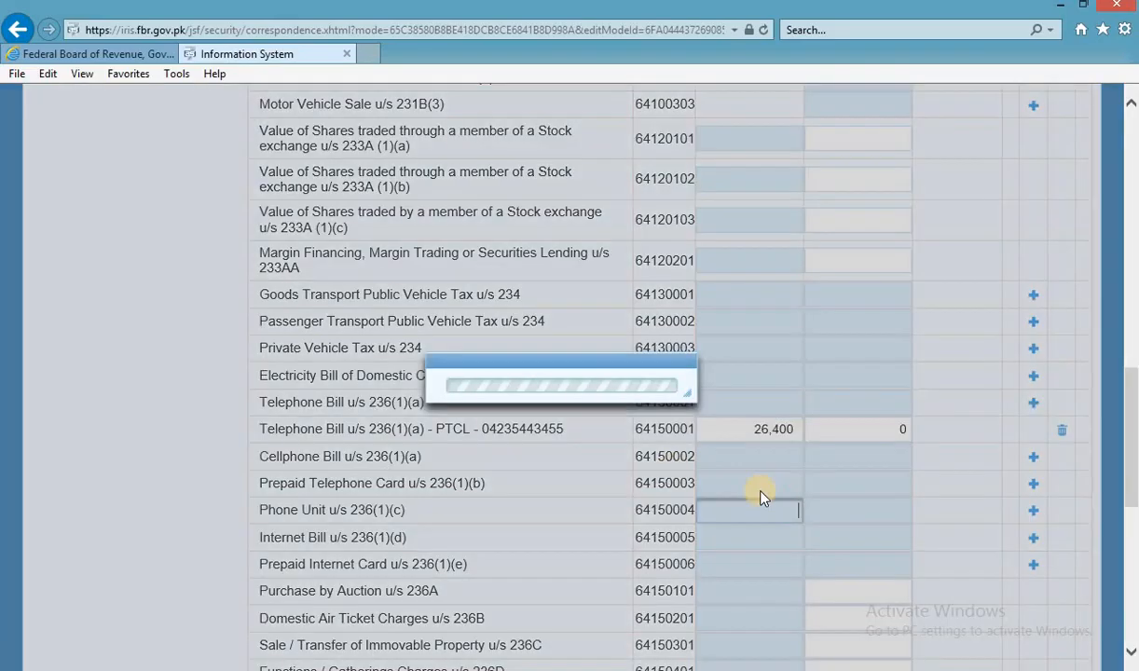
key("alt+Tab")
key("alt+Tab")
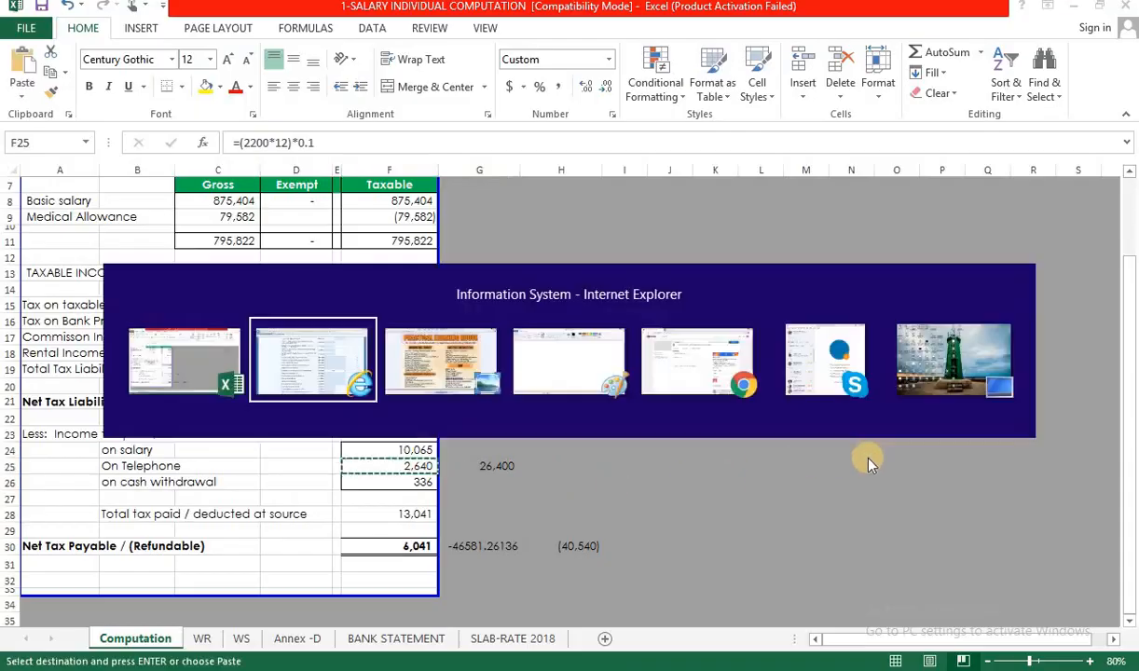
Enter 2640 as the PTCL row's tax deducted.
double_click(886, 429)
type("2640")
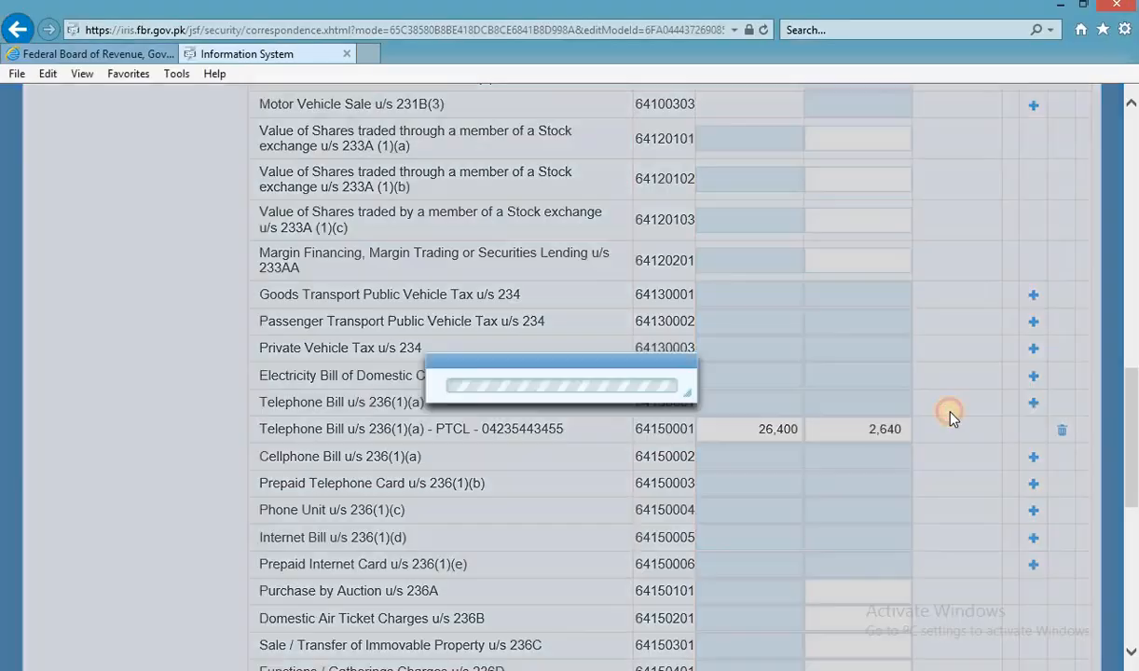
scroll(944, 419, "up", 8)
scroll(953, 228, "up", 3)
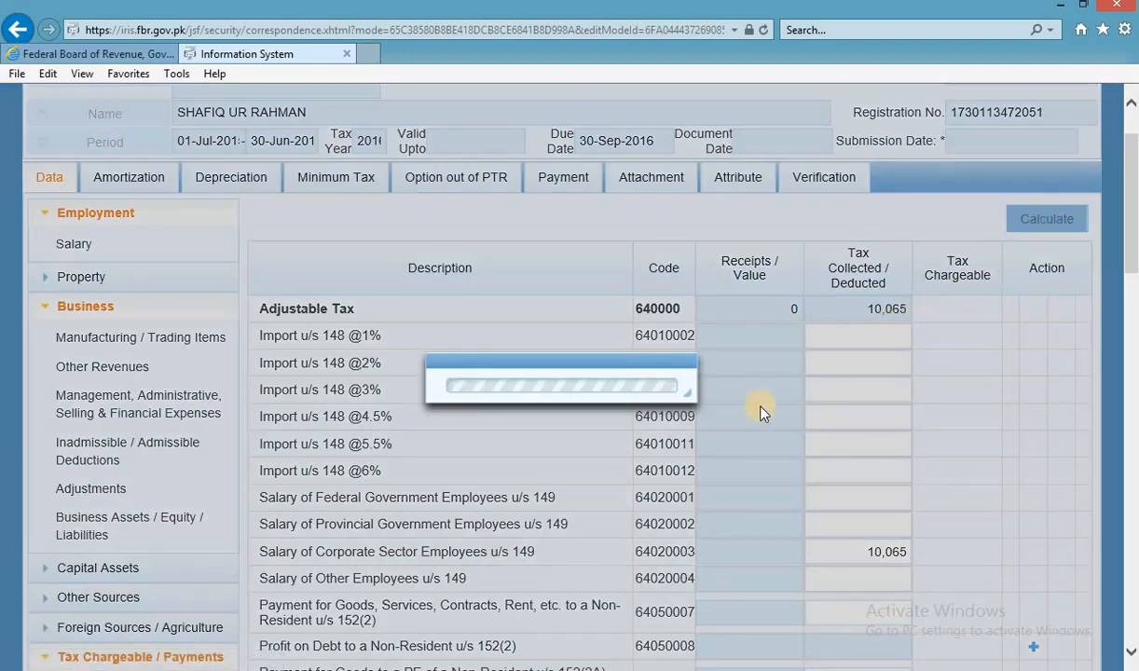
Copy the 336 cash withdrawal tax from the Excel computation.
key("alt+Tab")
key("Escape")
left_click(428, 481)
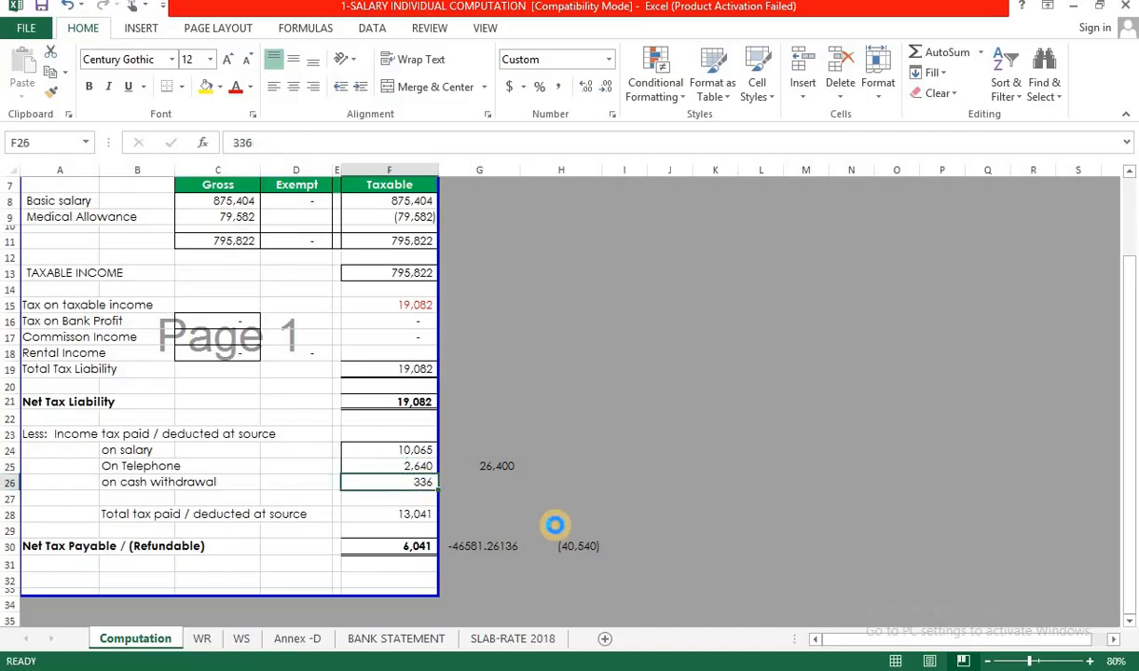
key("ctrl+c")
key("alt+Tab")
Add a new Cash Withdrawal from Bank u/s 231A row.
scroll(571, 514, "down", 3)
scroll(571, 513, "down", 8)
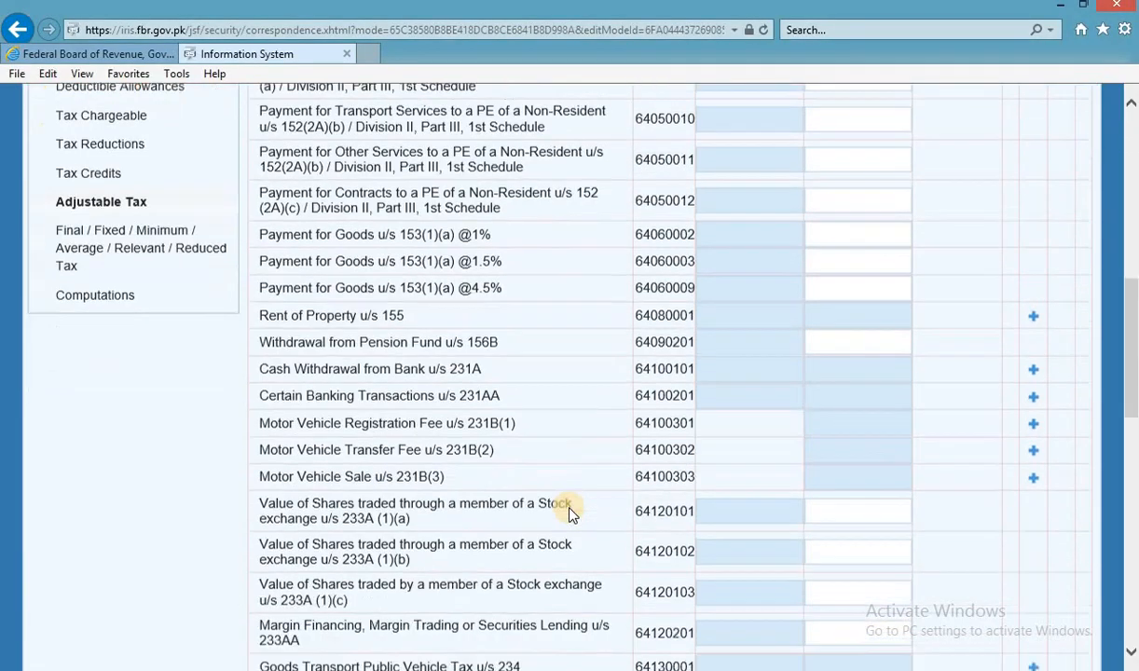
scroll(571, 513, "down", 1)
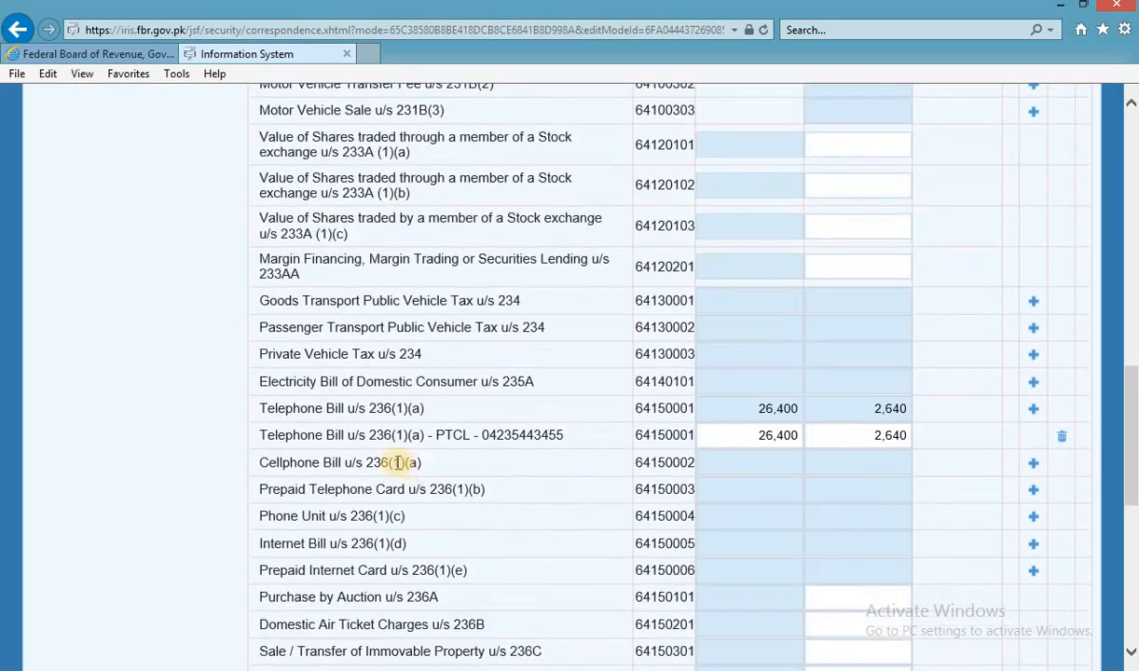
scroll(394, 438, "down", 4)
scroll(392, 450, "down", 2)
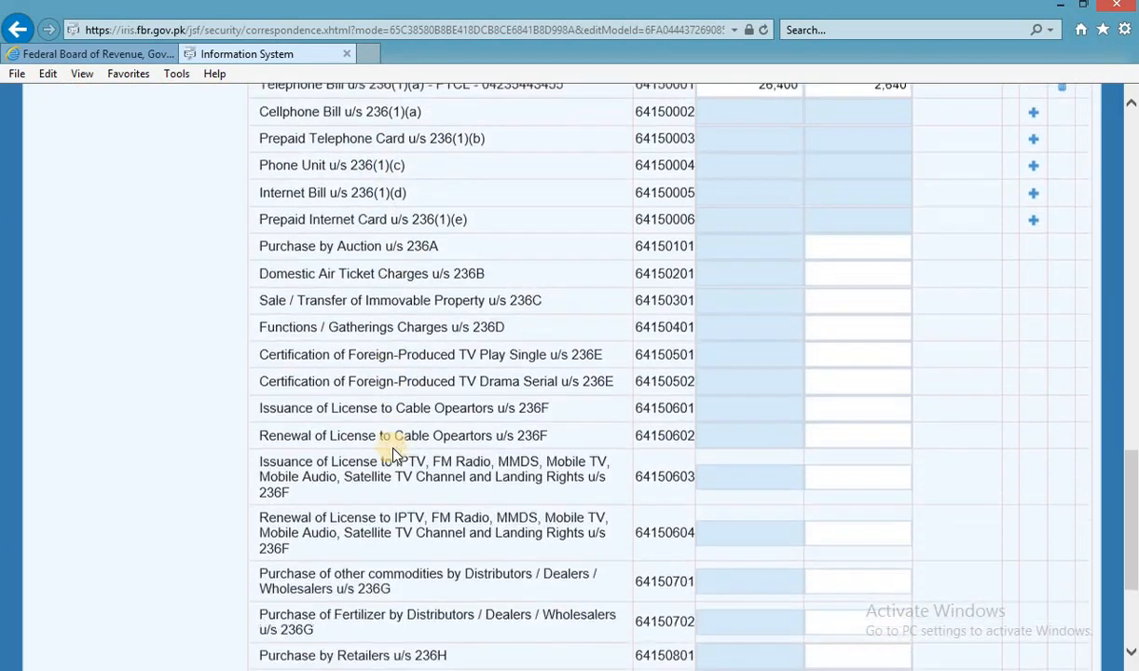
scroll(389, 448, "up", 5)
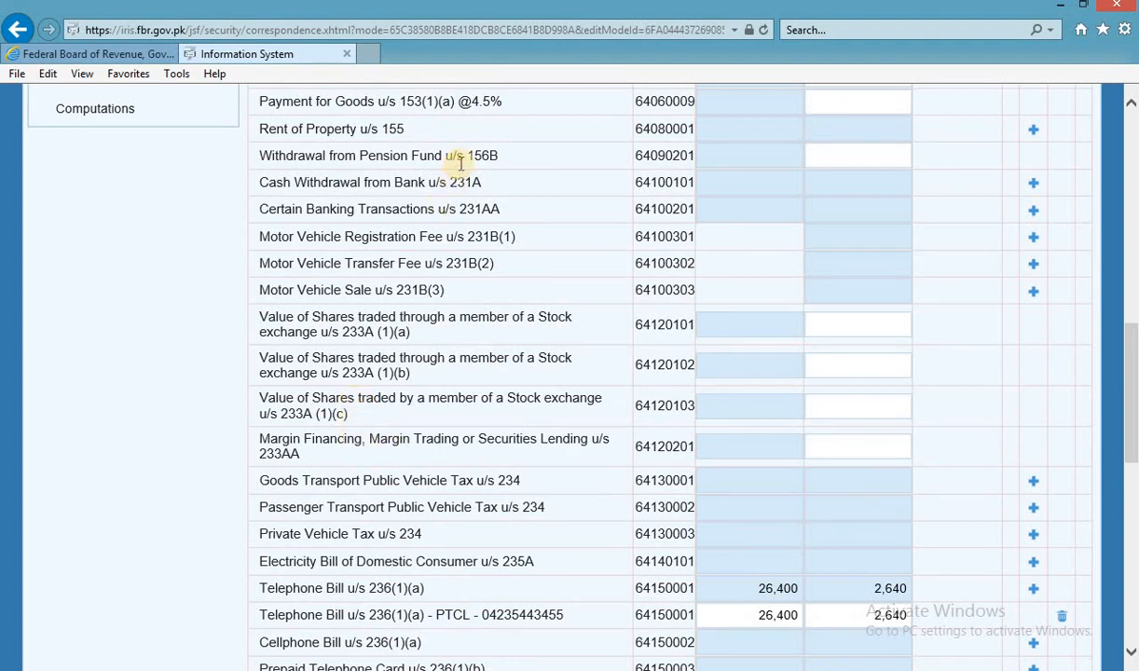
scroll(432, 216, "up", 1)
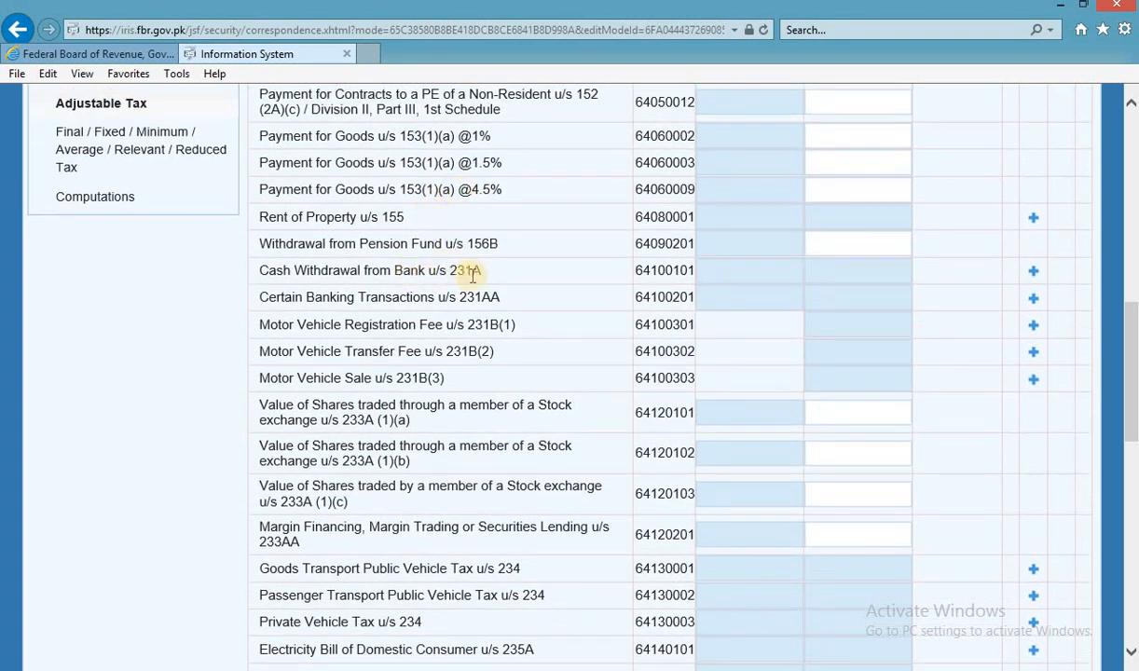
left_click(1026, 273)
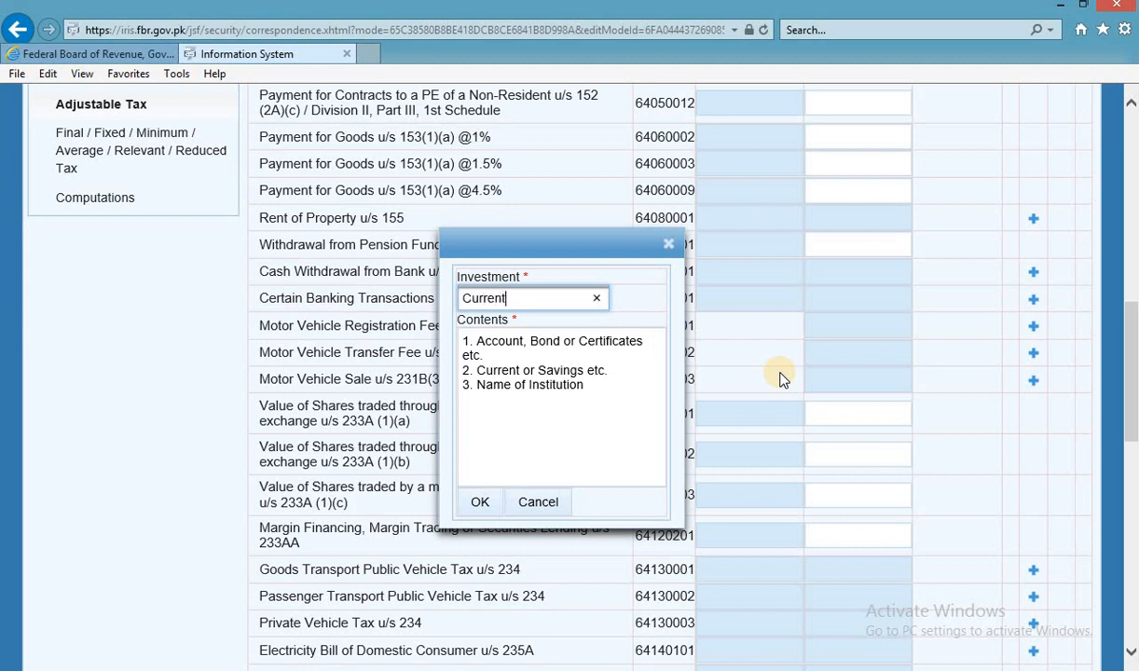
Describe the withdrawal with the UBL account number and the account holder's name, and confirm.
left_click(658, 404)
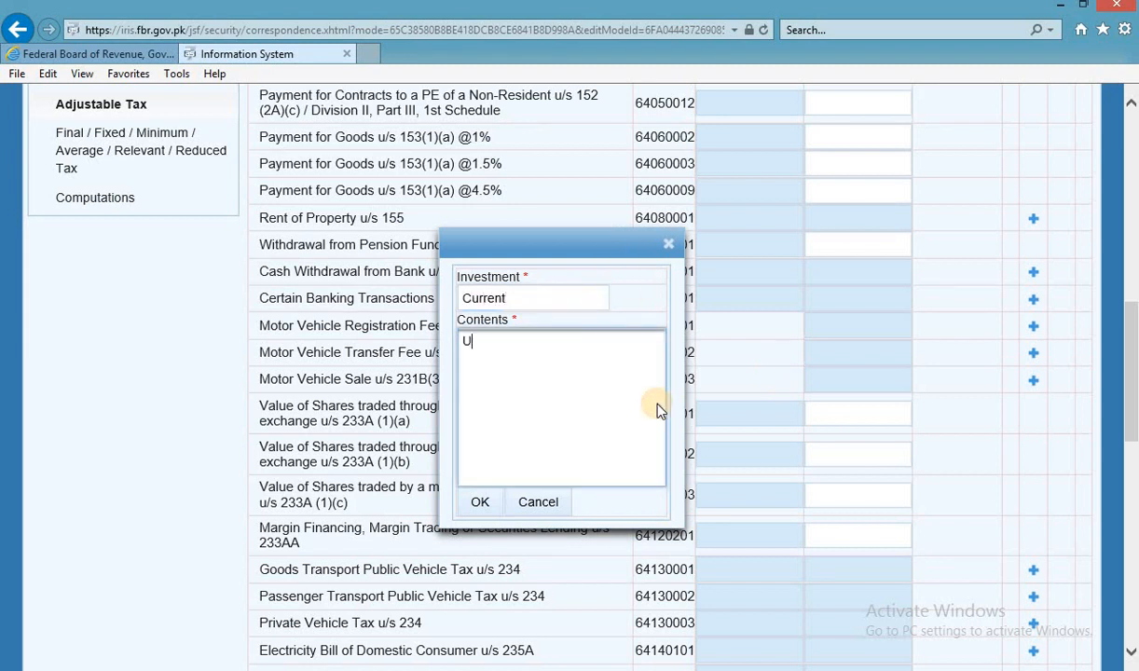
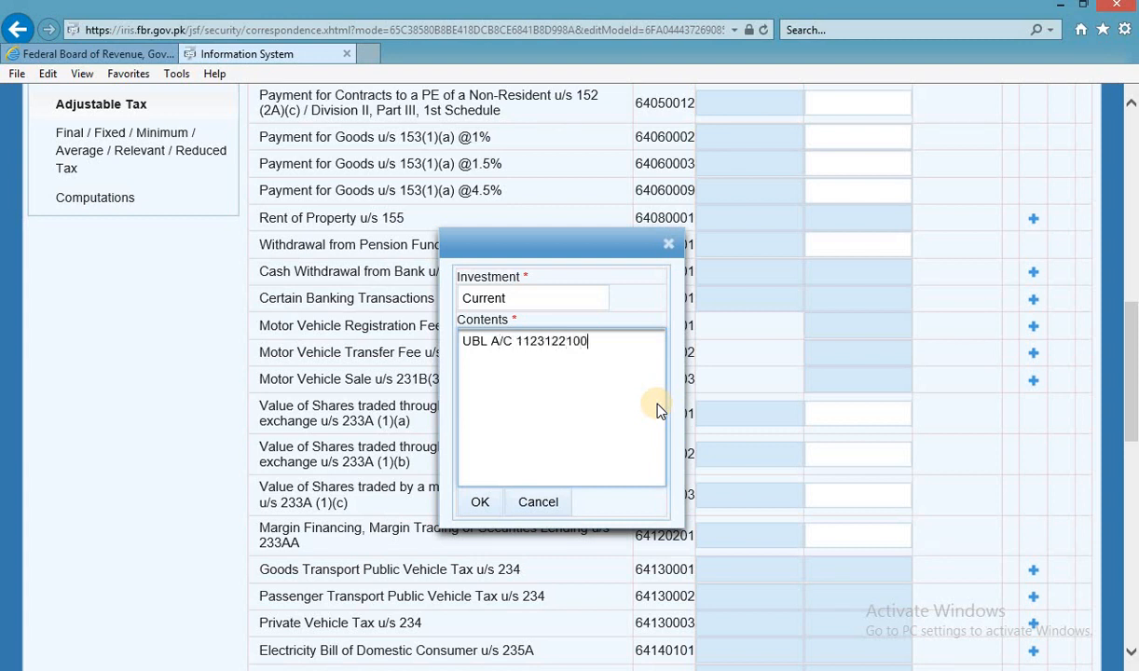
key("Return")
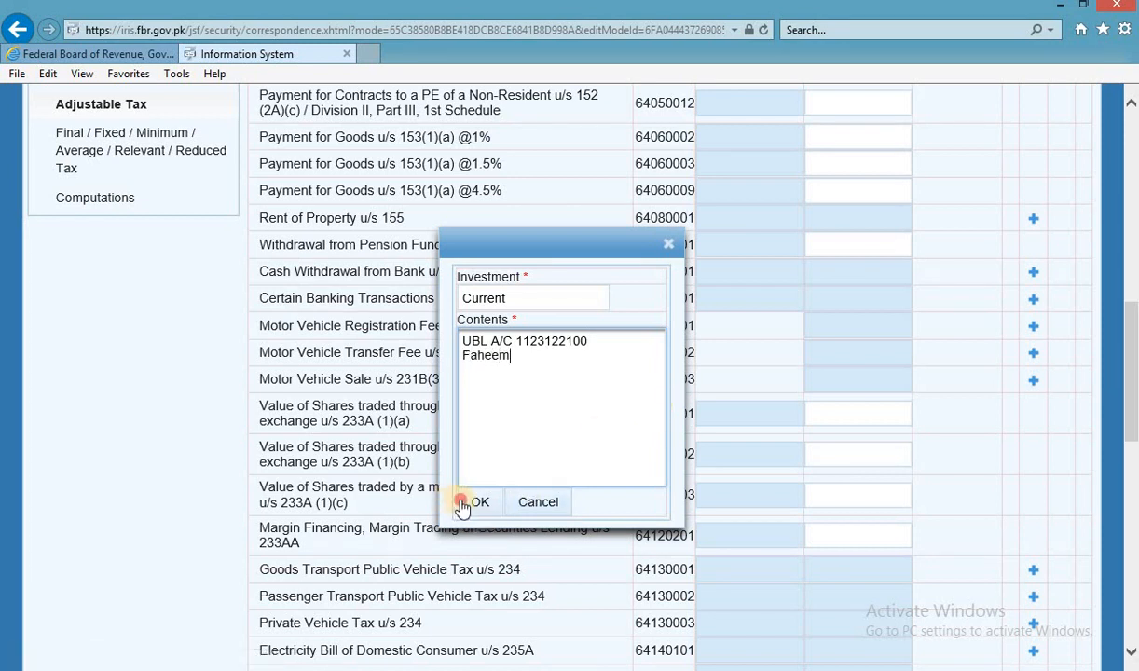
left_click(475, 504)
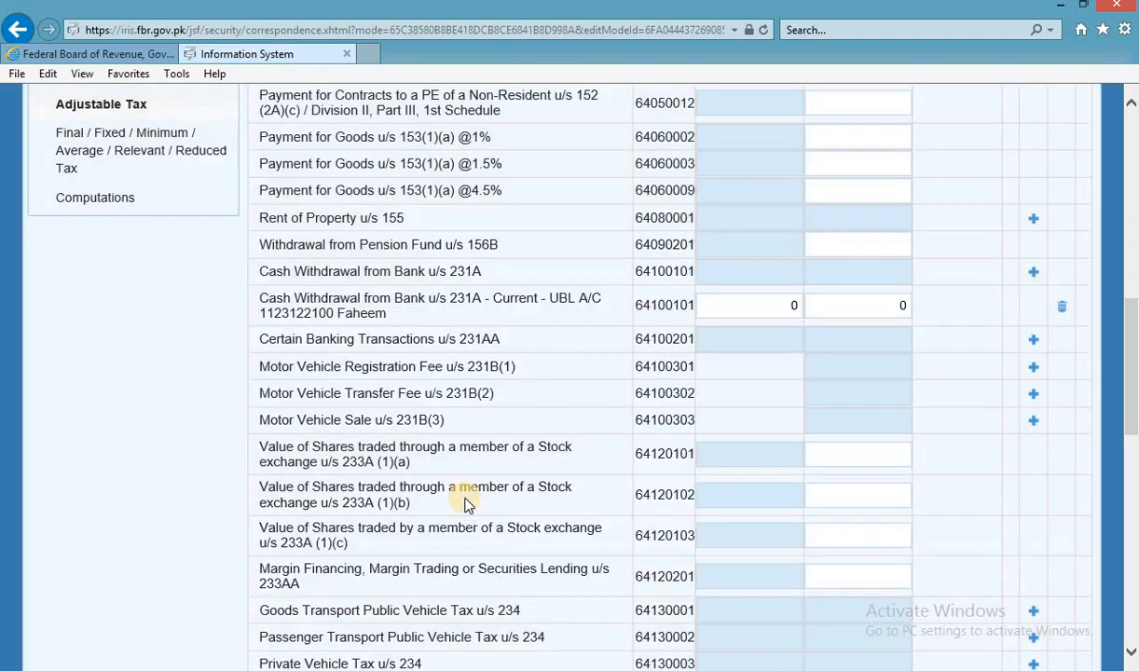
In Excel, start a formula in G26 pointing at the withdrawal tax in F26.
key("alt+Tab")
left_click(509, 491)
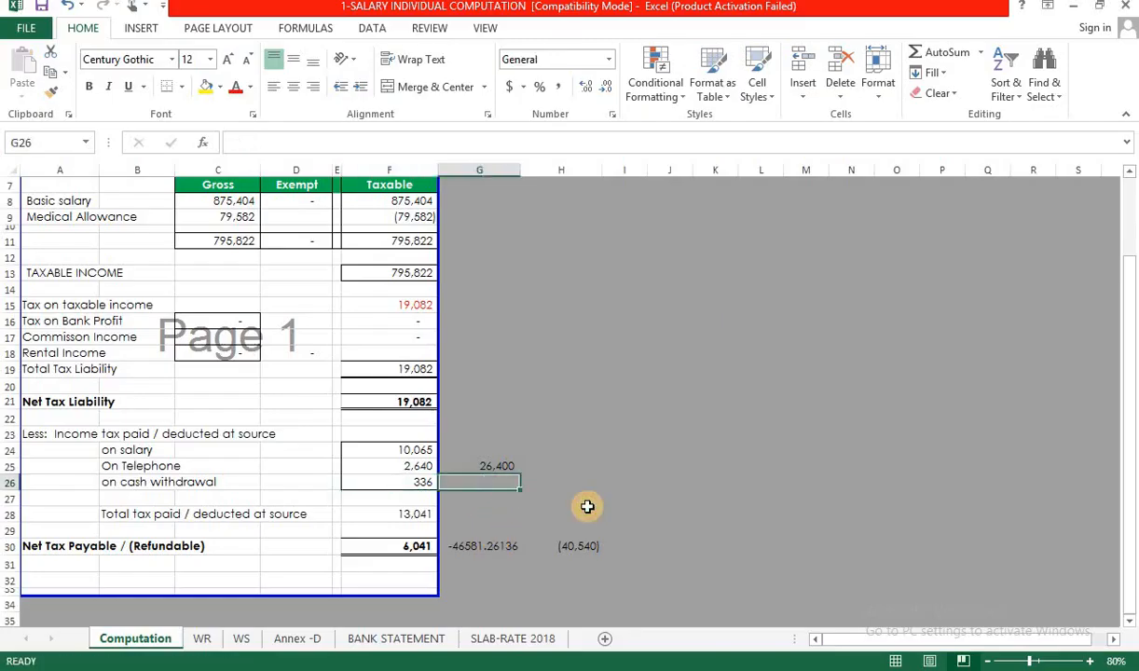
type("=")
key("Left")
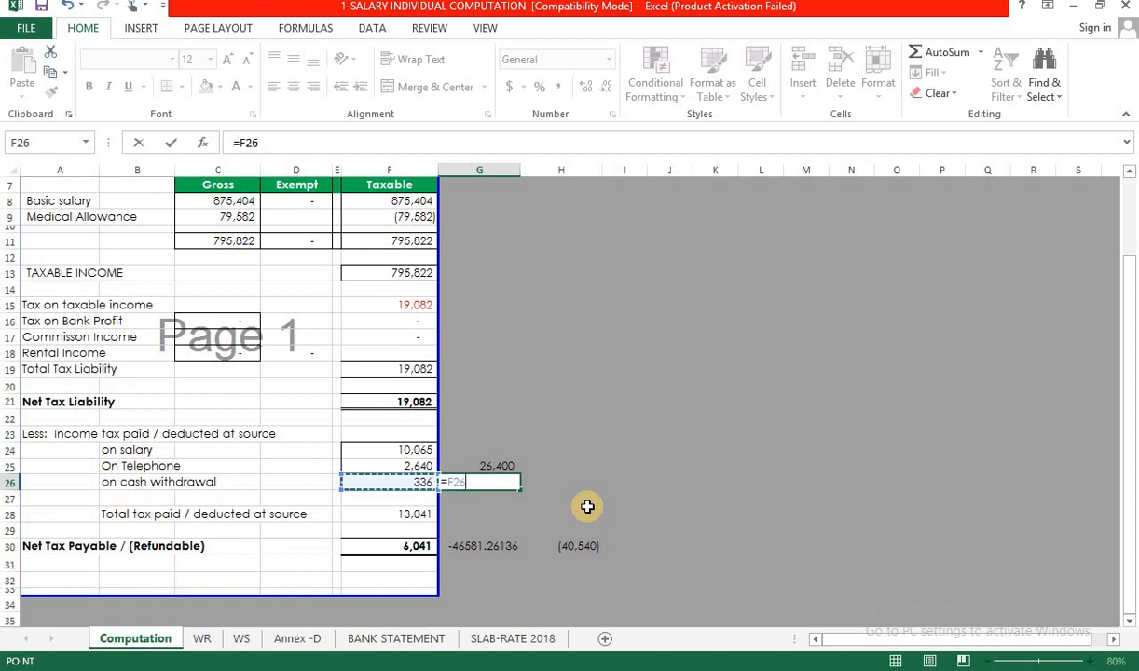
Enter =F26/0.003 in G26 to get the 112,000,000 withdrawal, and copy the result.
type(":F2603")
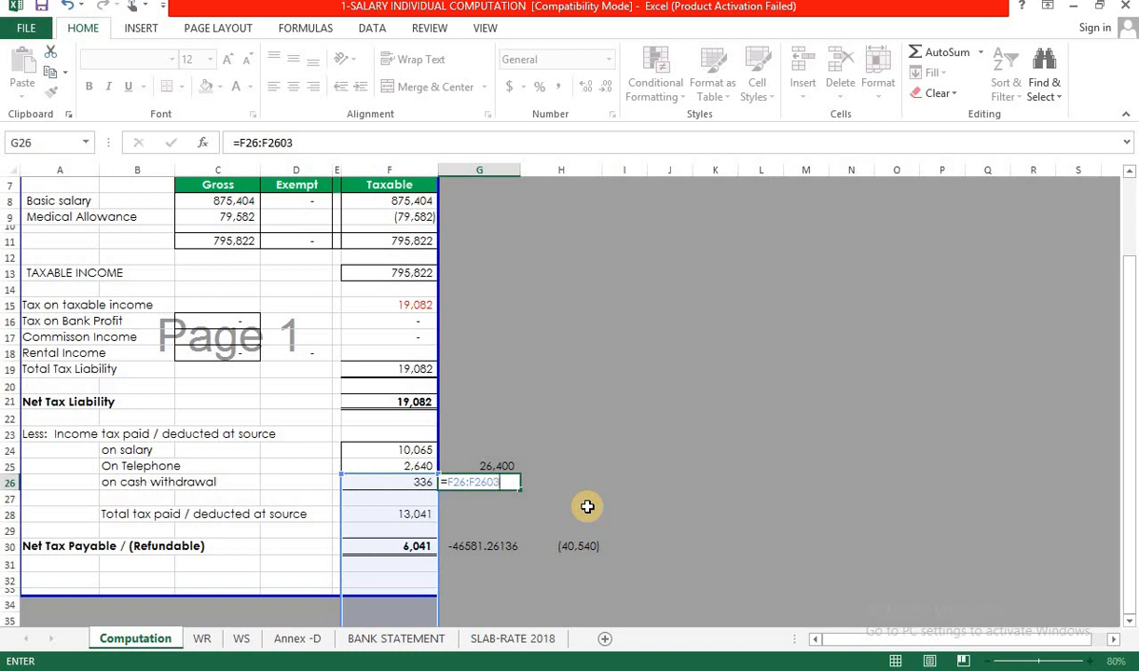
key("Escape")
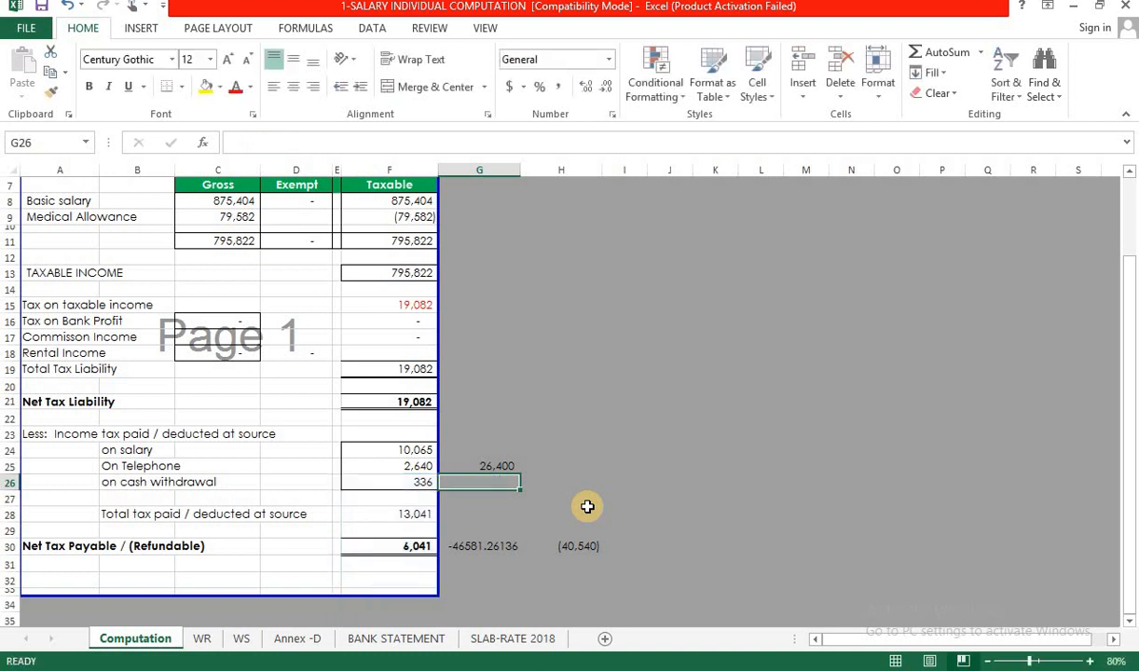
type("=")
key("Left")
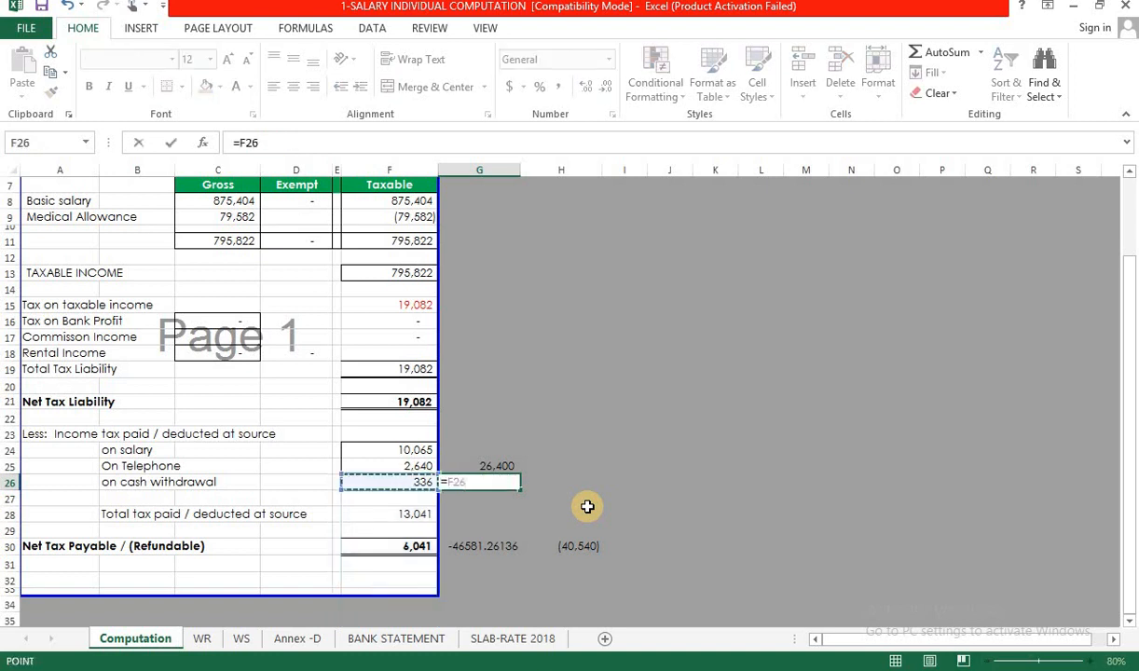
type("/0")
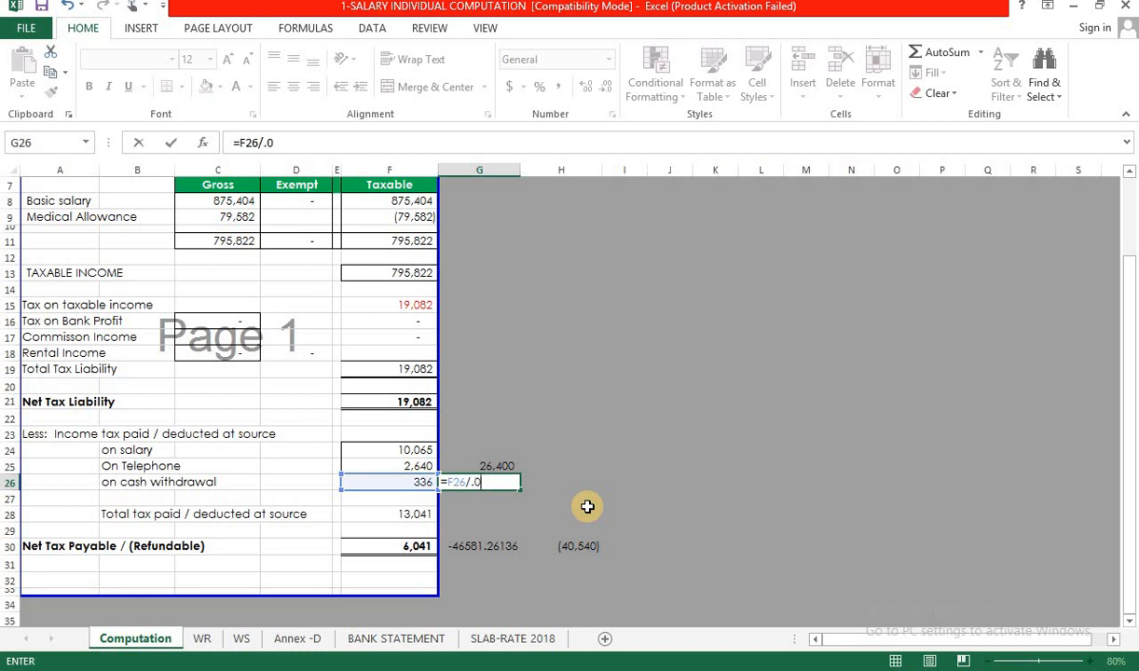
type(".003")
key("ctrl+Return")
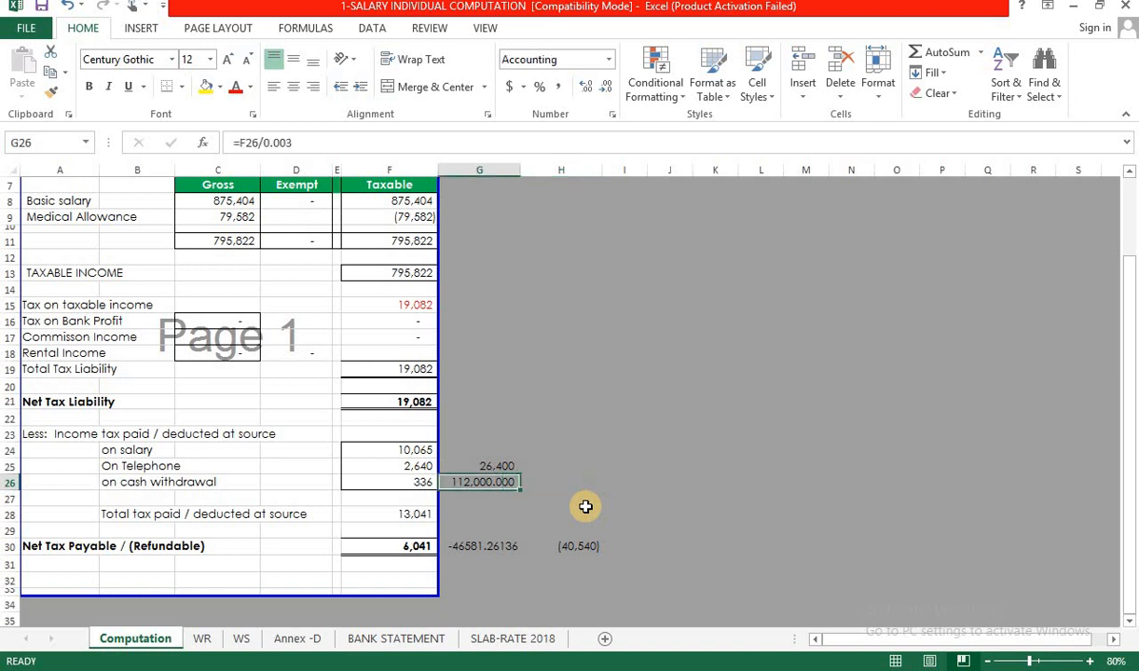
key("ctrl+c")
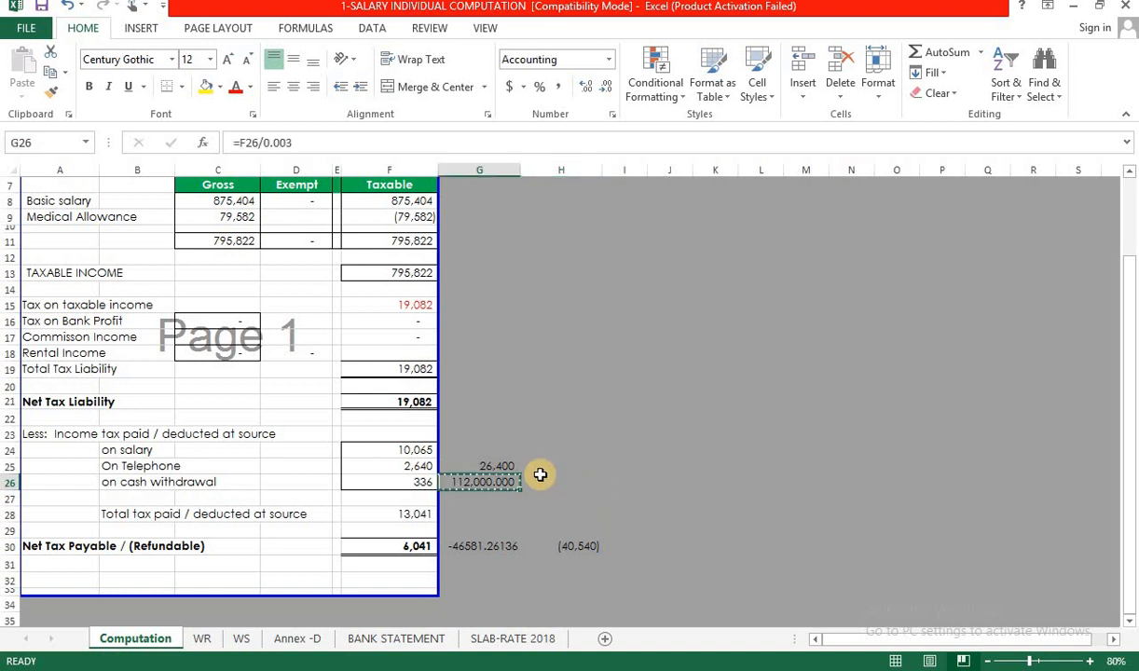
key("alt+Tab")
left_click(760, 306)
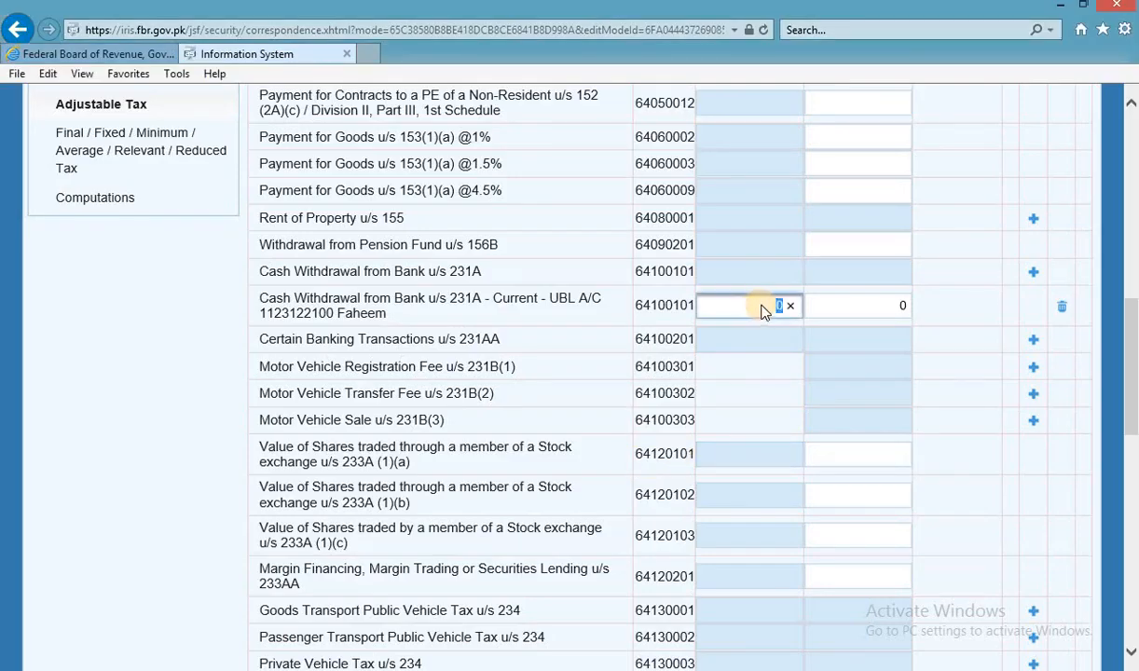
Fill the 231A row with the pasted withdrawal amount and 336 tax deducted.
key("ctrl+v")
left_click(868, 305)
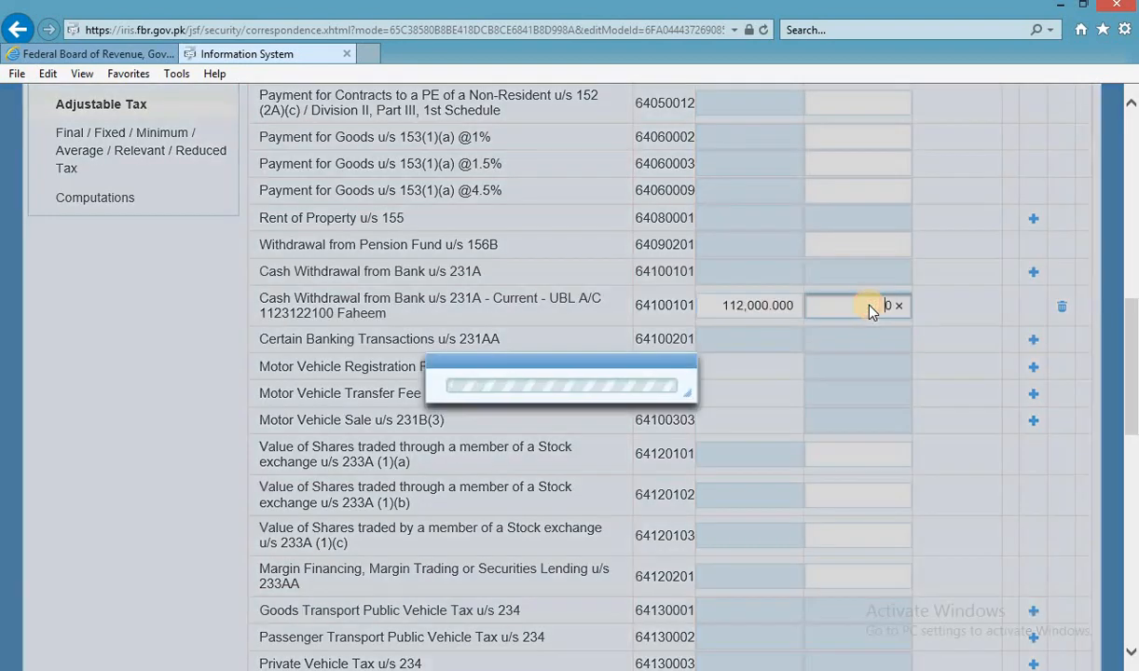
key("alt+Tab")
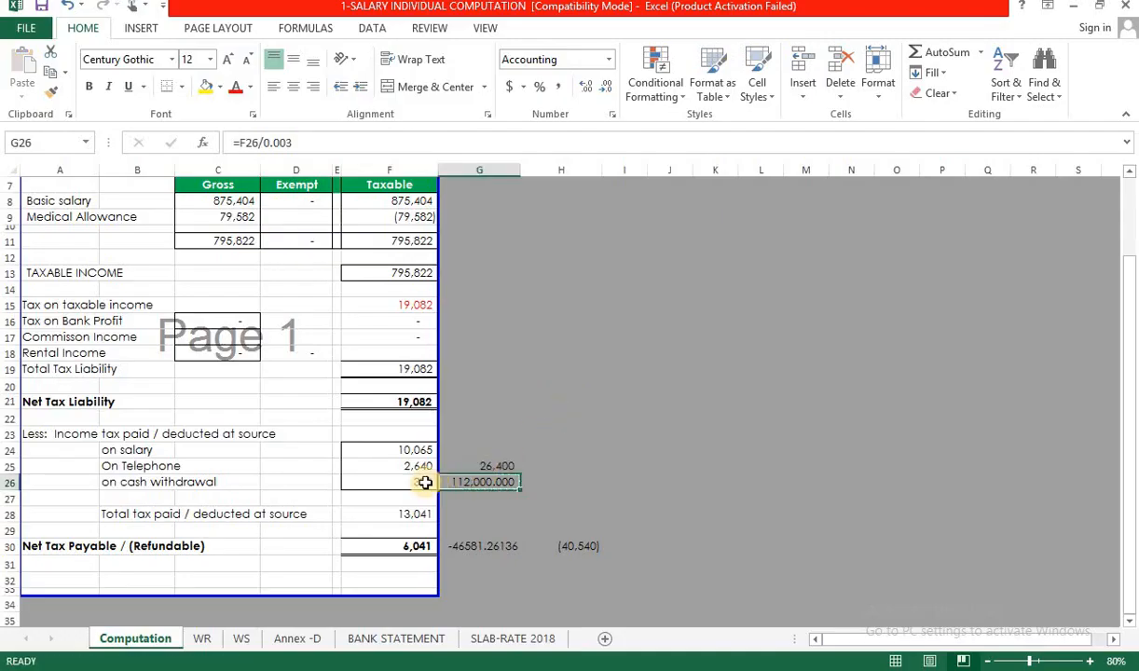
key("Left")
key("ctrl+c")
key("alt+Tab")
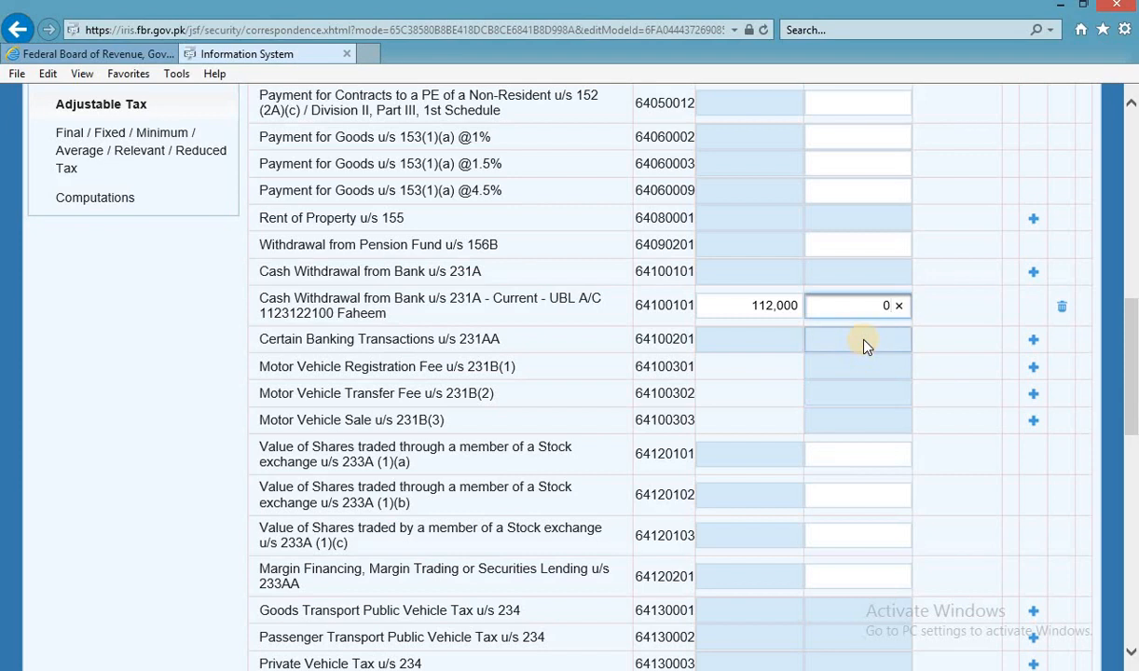
key("ctrl+v")
left_click(897, 307)
key("ctrl+v")
left_click(1006, 276)
Recalculate the return so the adjustable tax totals become 138,400 and 13,041.
scroll(1005, 280, "up", 10)
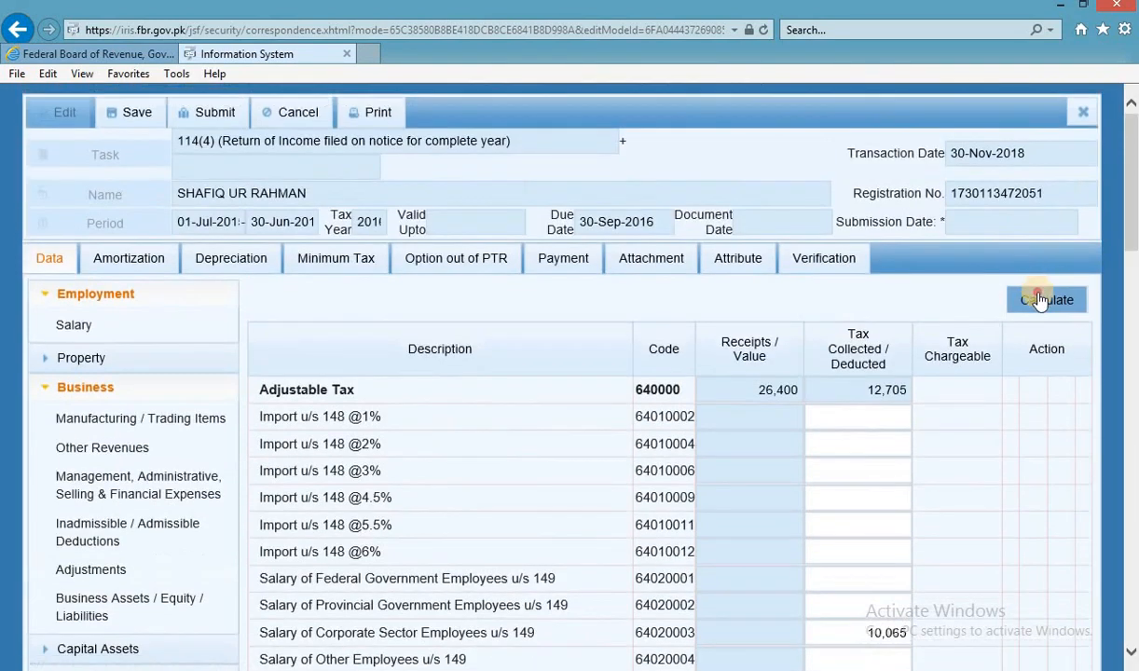
left_click(1036, 300)
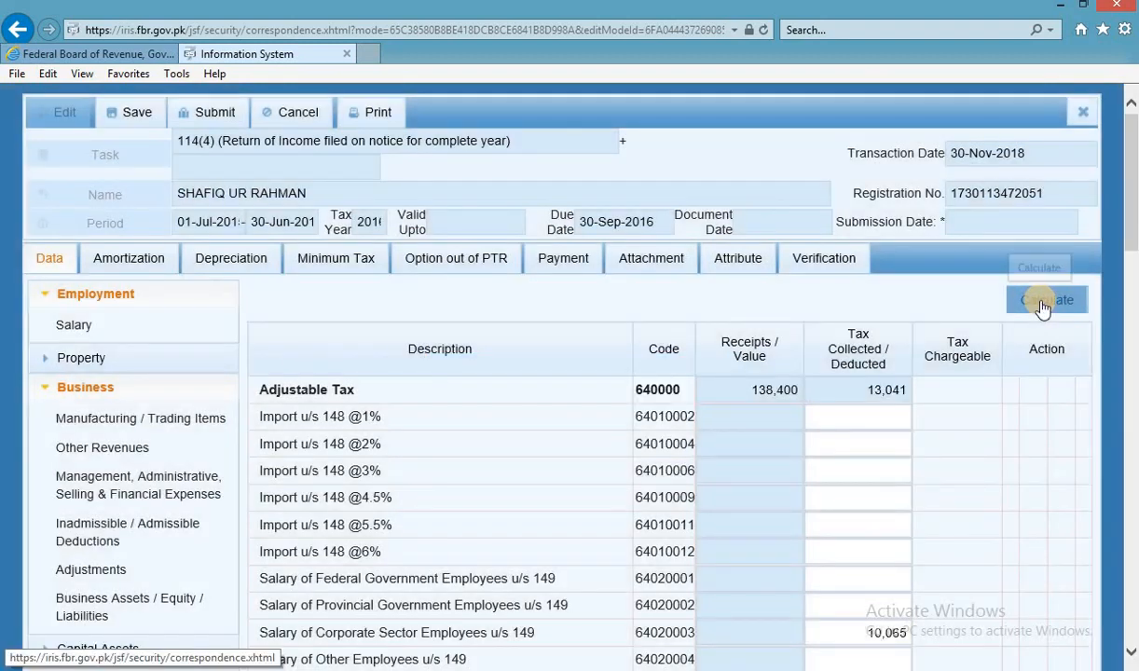
left_click(1042, 303)
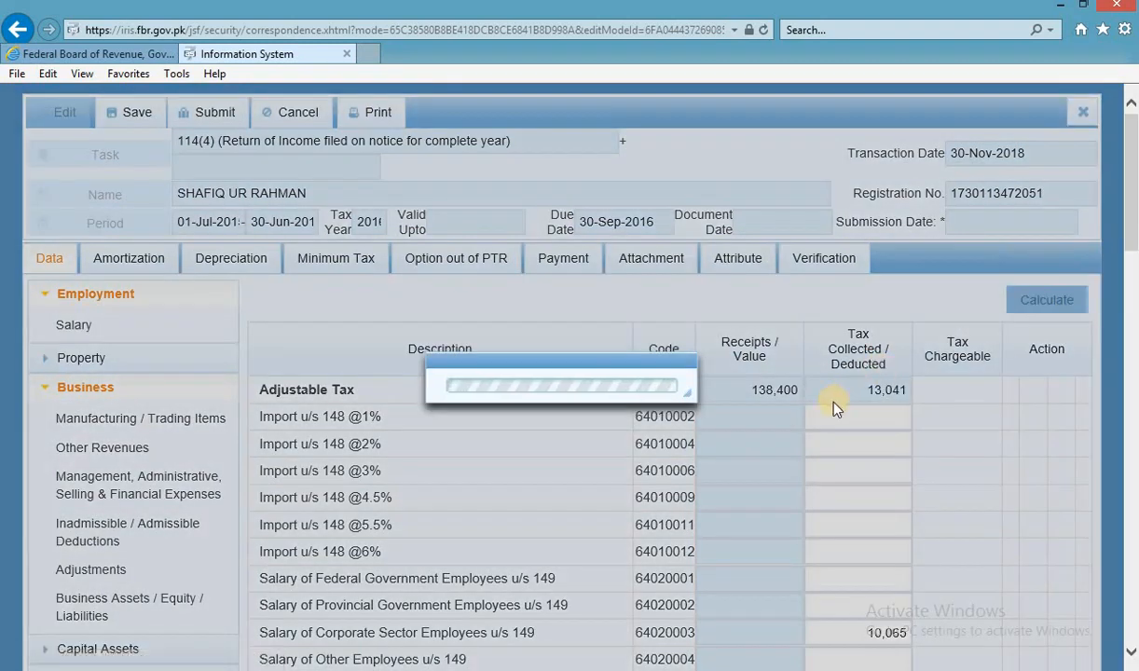
scroll(825, 410, "down", 20)
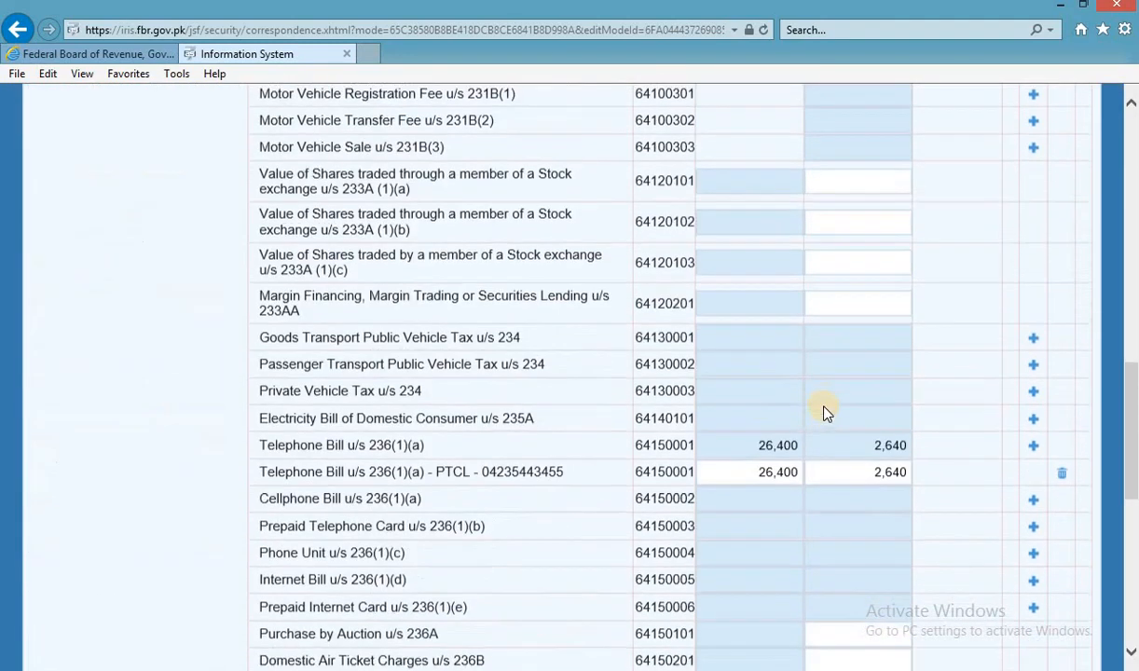
scroll(826, 406, "up", 6)
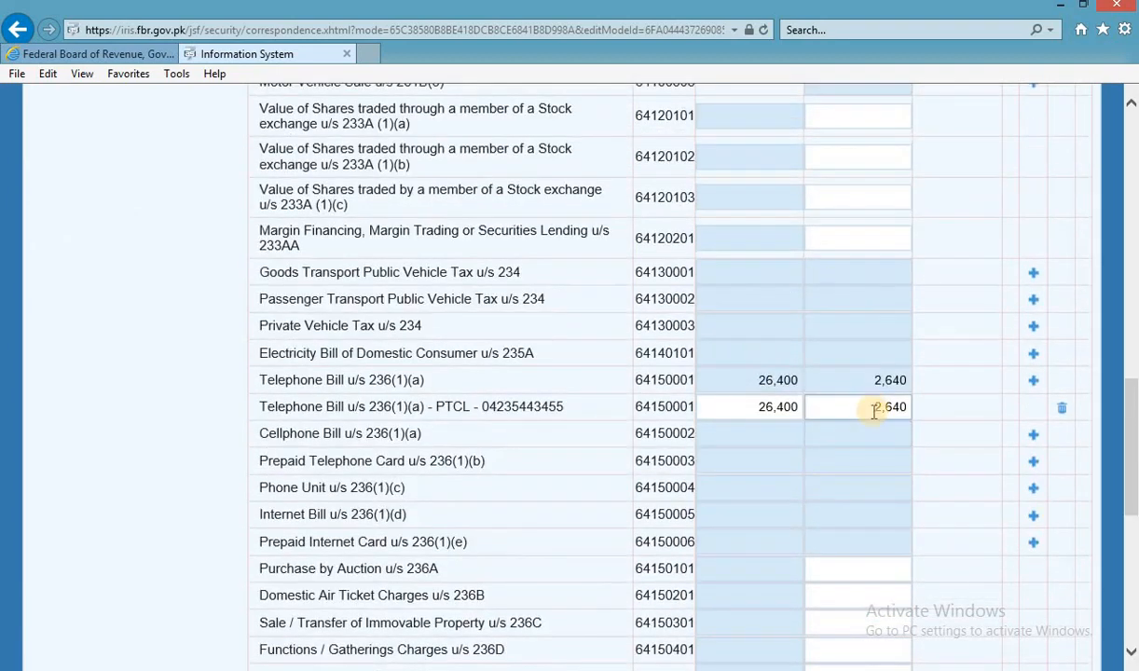
scroll(386, 462, "up", 10)
scroll(387, 461, "down", 5)
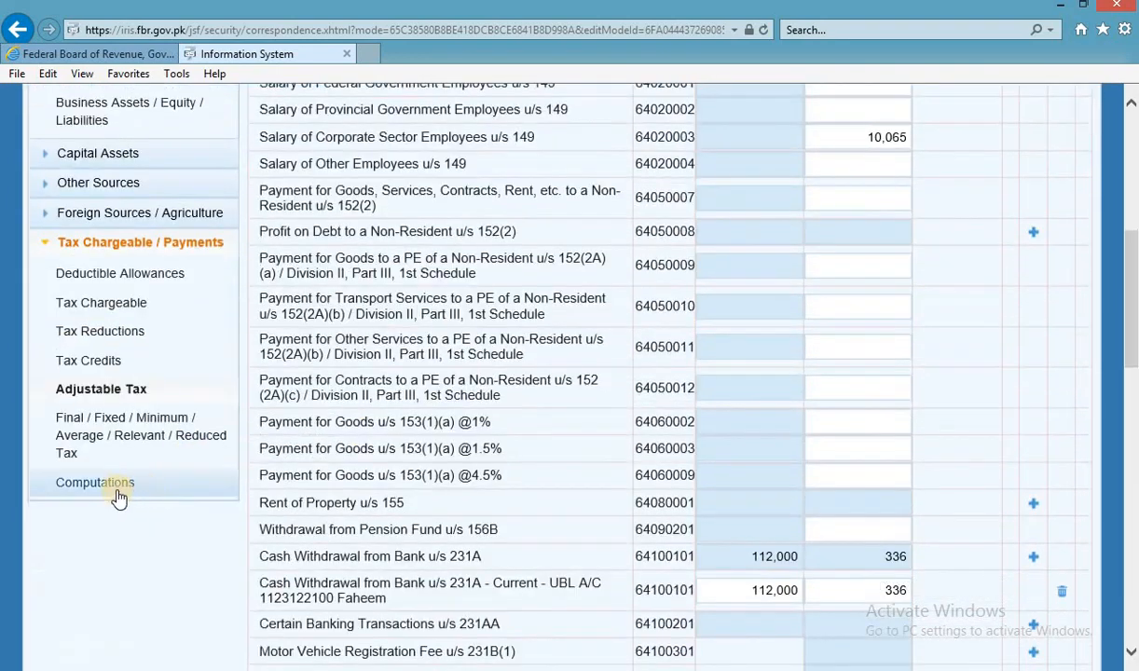
Compare Computations' 19,082 chargeable, 13,041 withholding and 6,041 admitted tax with the spreadsheet.
left_click(115, 485)
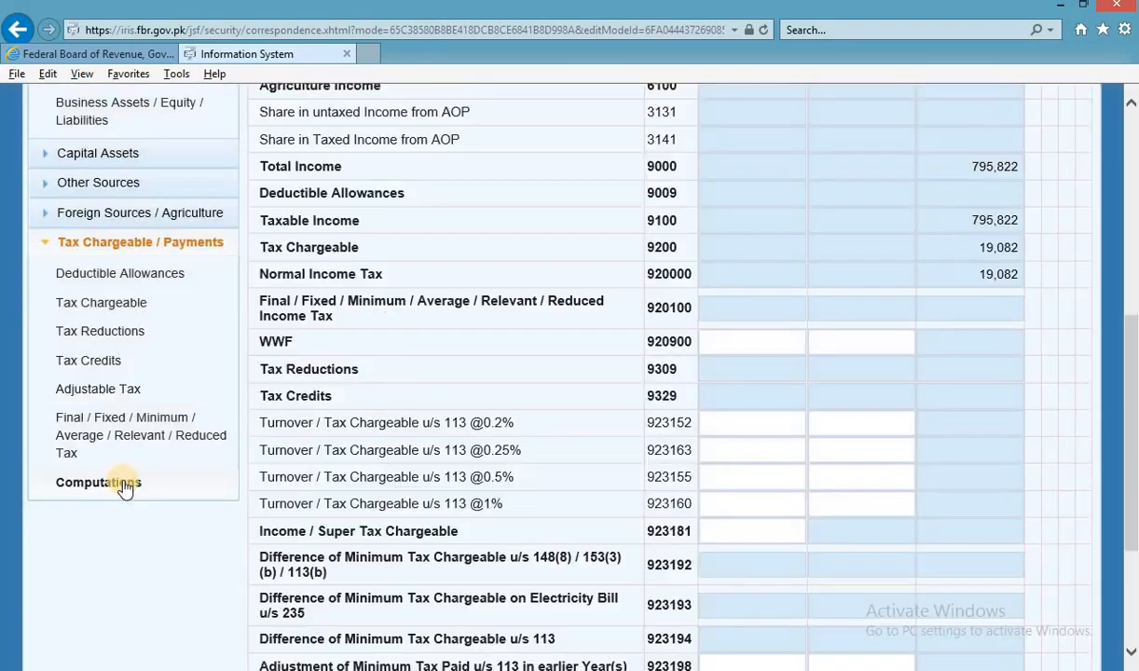
key("alt+Tab")
key("alt+Tab")
left_click(998, 274)
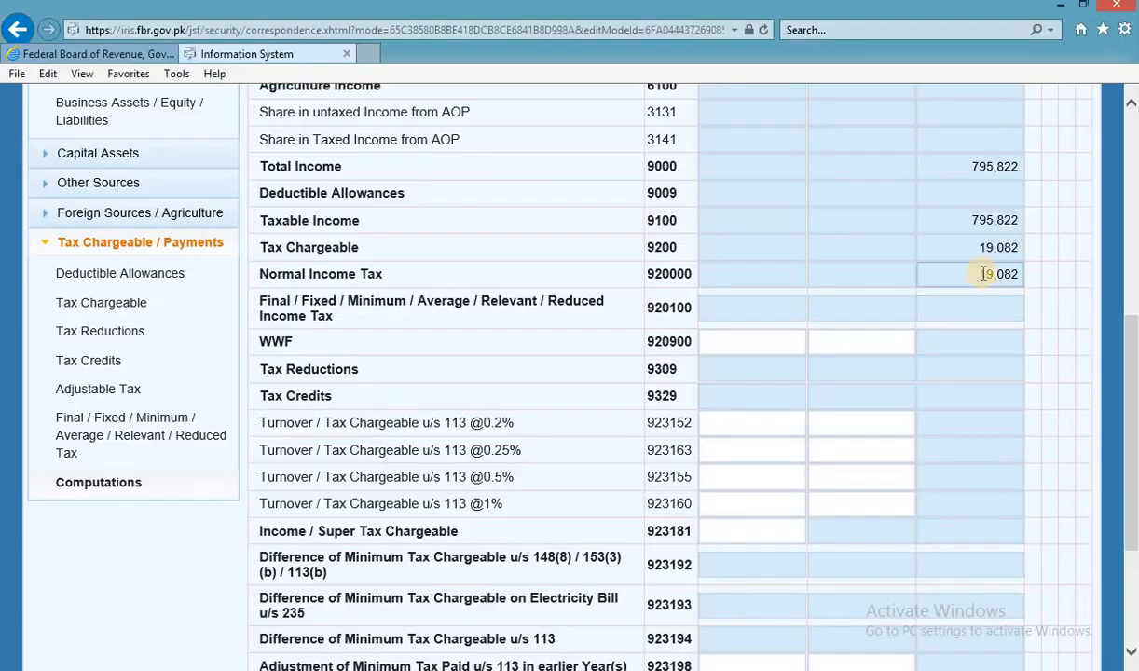
scroll(970, 416, "down", 3)
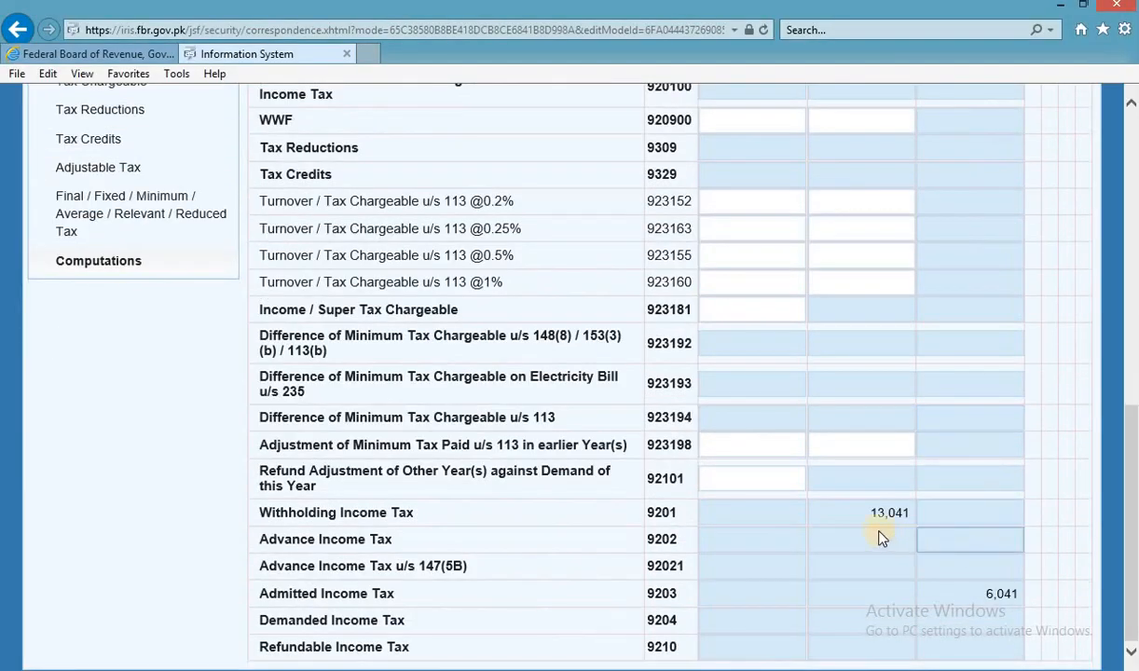
left_click_drag(876, 513, 922, 509)
key("alt+Tab")
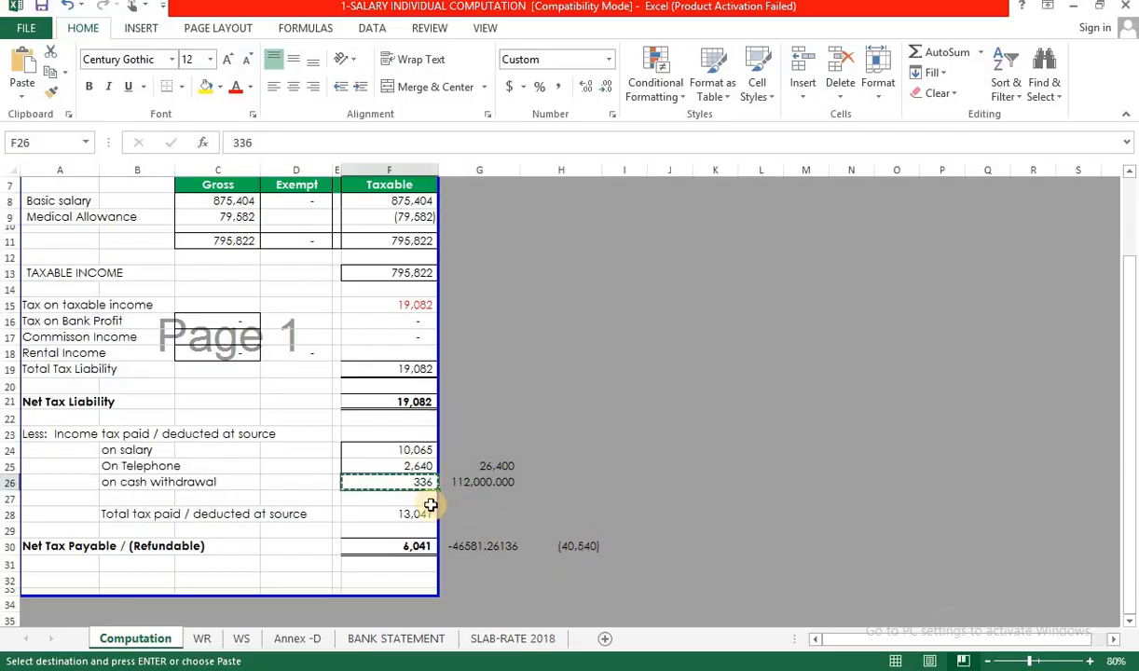
key("alt+Tab")
left_click_drag(986, 594, 1016, 594)
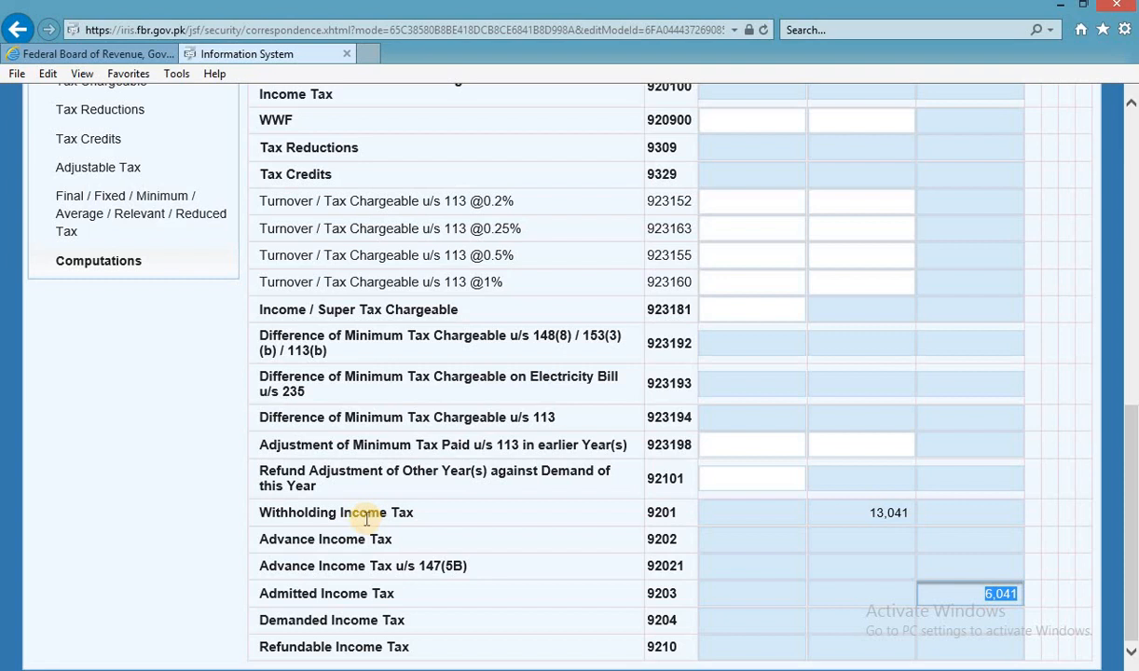
scroll(364, 520, "up", 5)
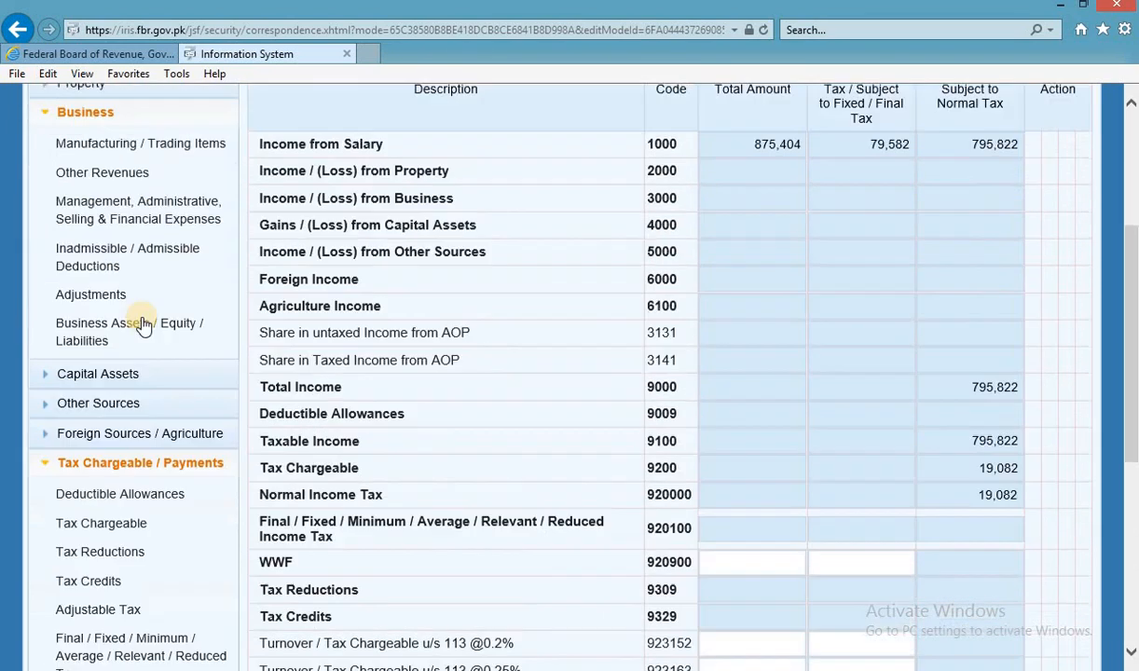
Go from the FBR site through File Returns and e-FBR to e-Payments > Income Tax.
left_click(102, 58)
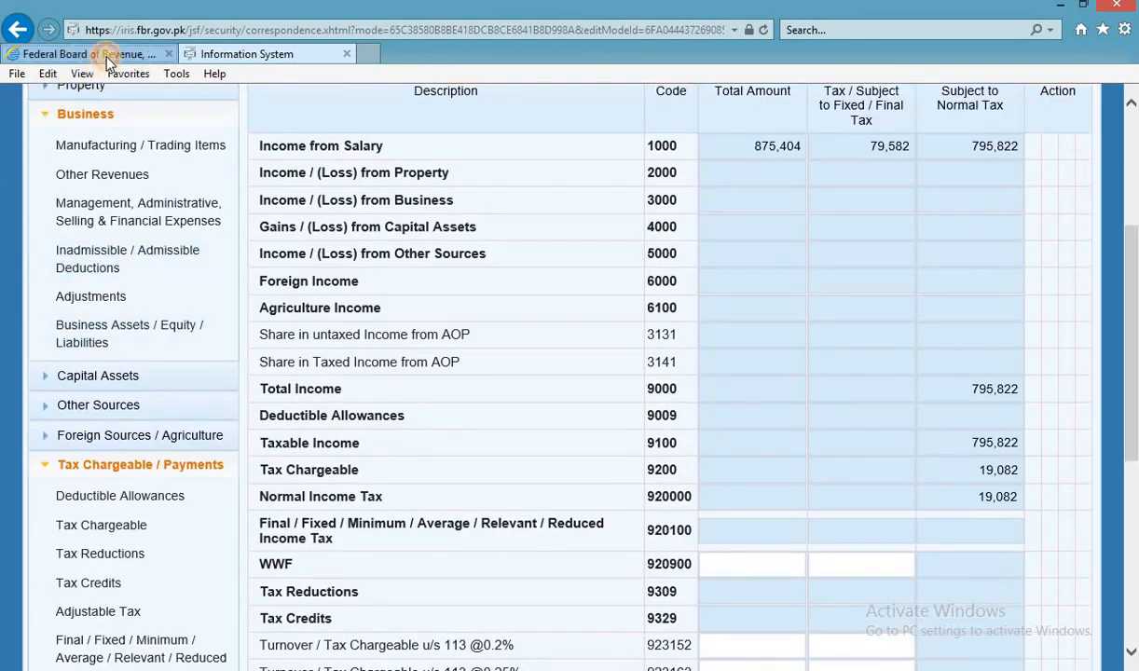
scroll(273, 501, "down", 2)
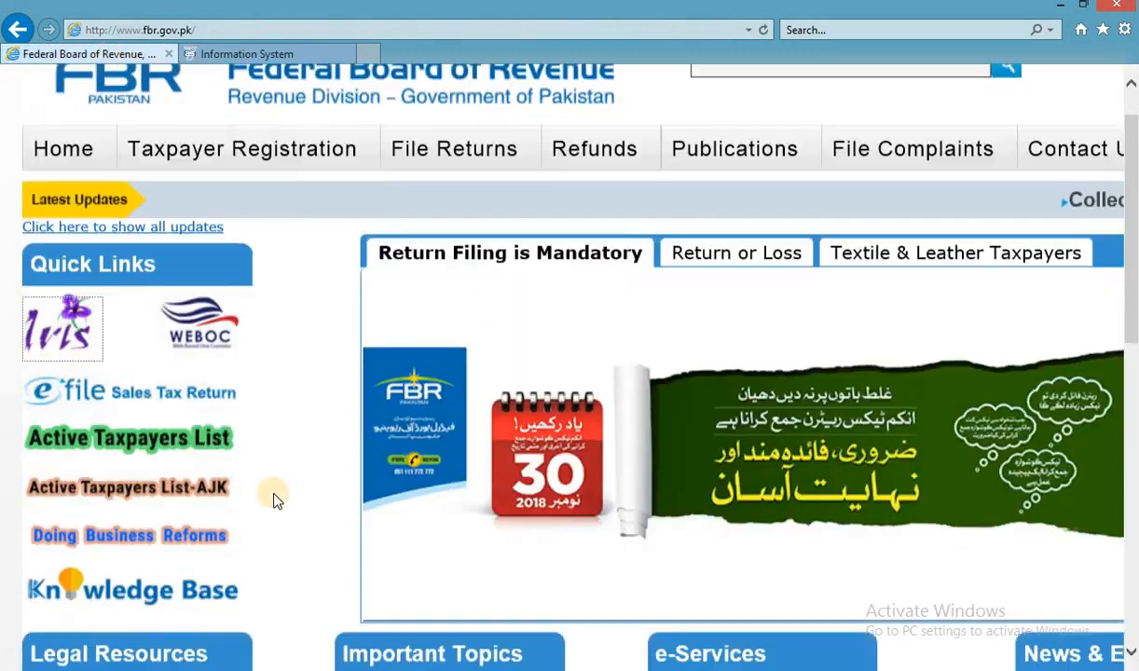
scroll(457, 216, "up", 2)
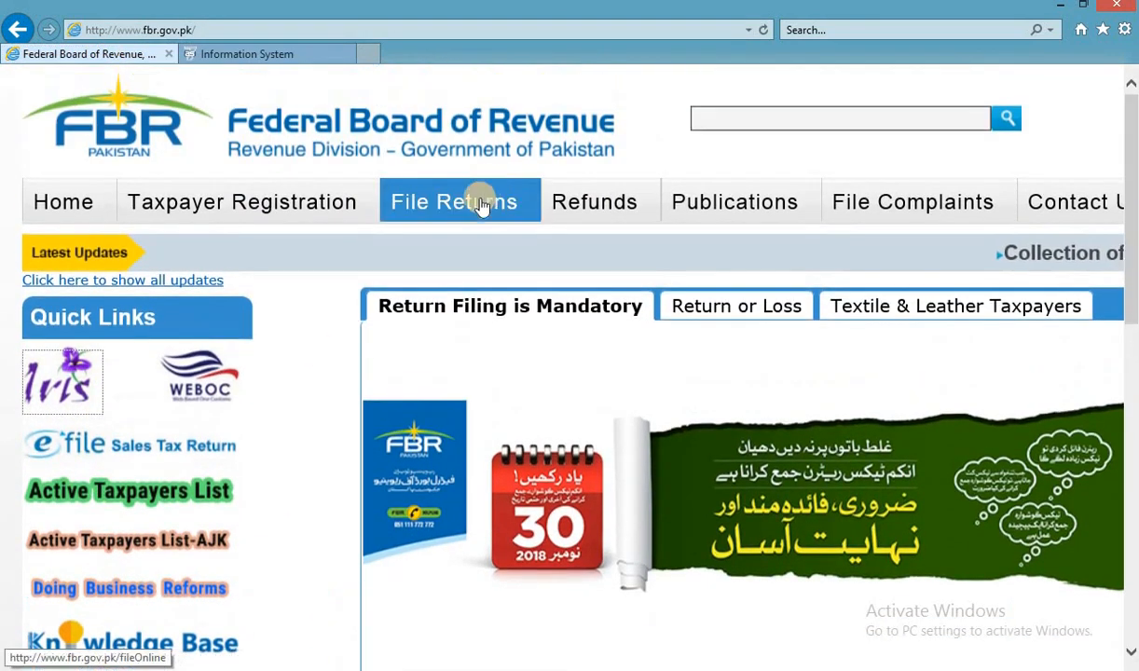
left_click(455, 220)
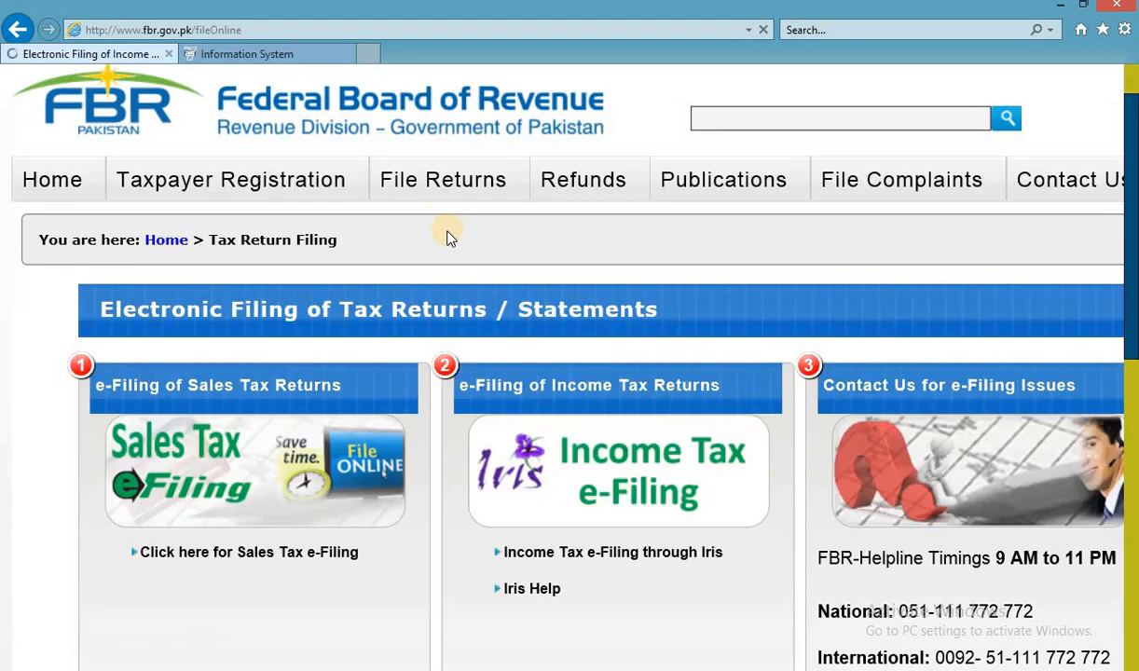
left_click(324, 557)
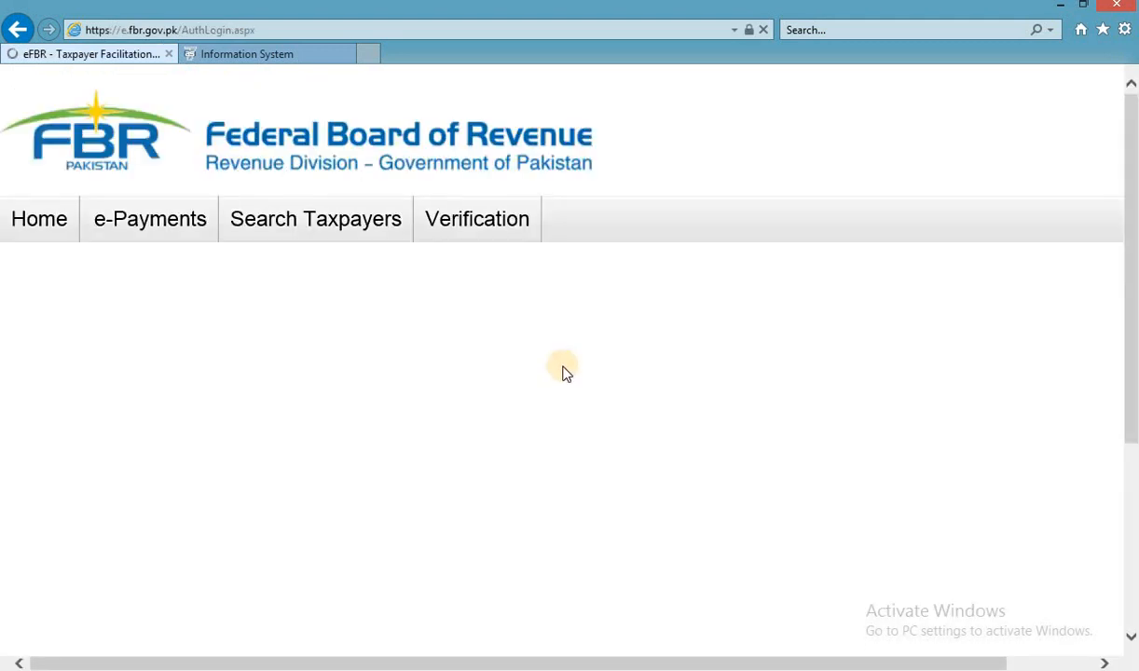
mouse_move(138, 228)
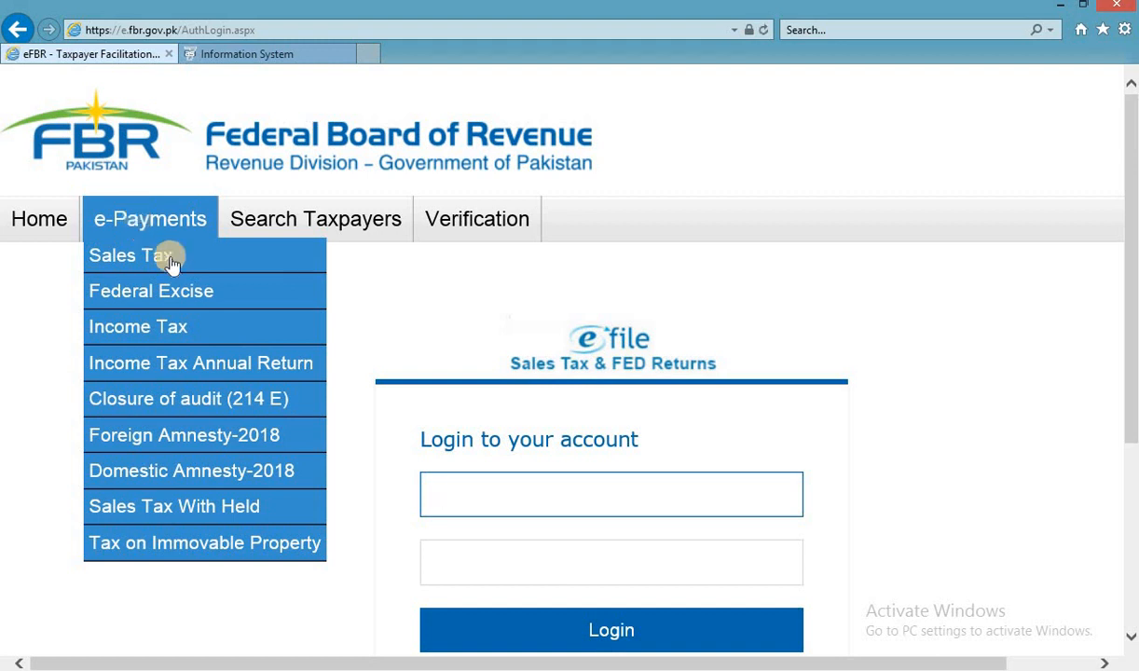
left_click(155, 331)
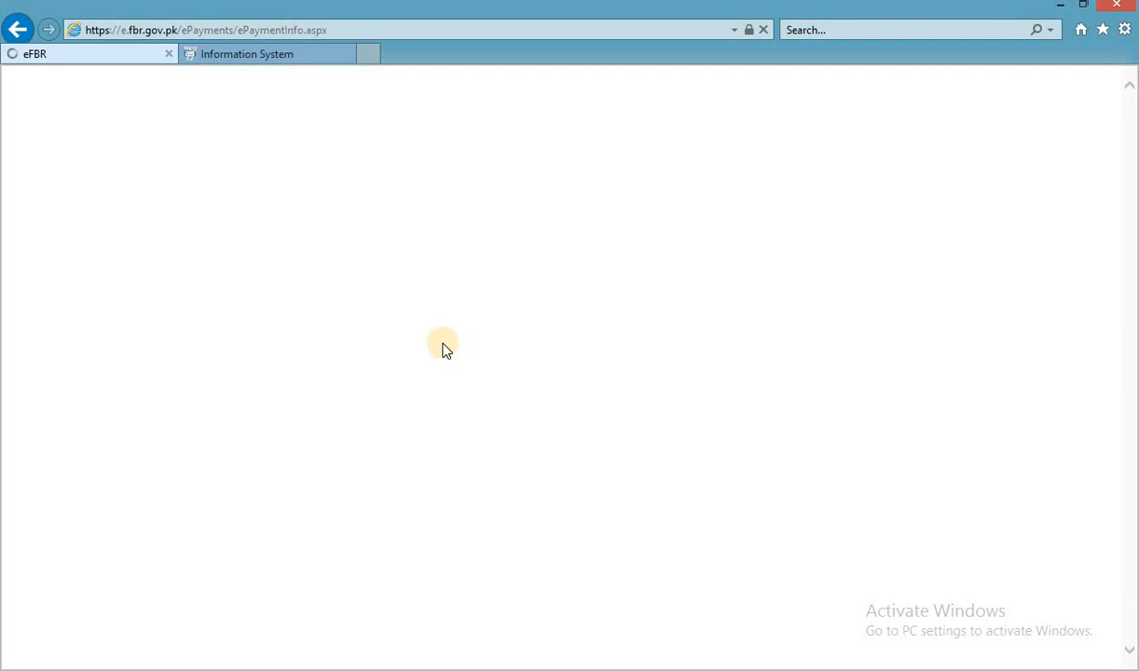
Choose CNIC identification and tax year 2016, then start entering the taxpayer's CNIC.
scroll(504, 401, "down", 2)
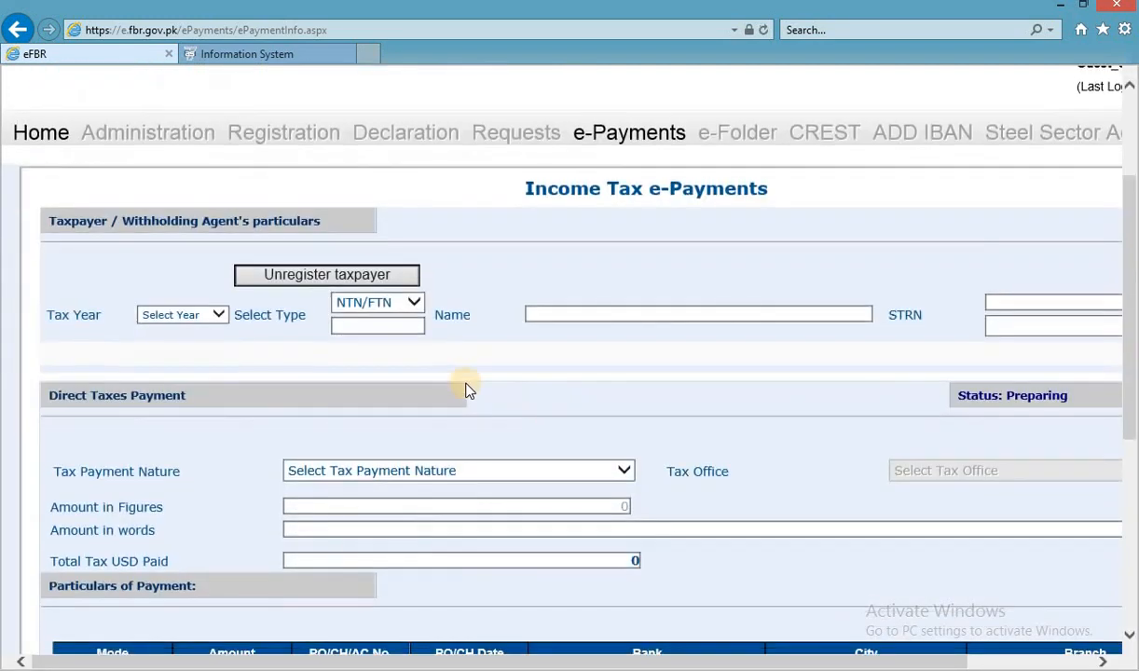
left_click(391, 311)
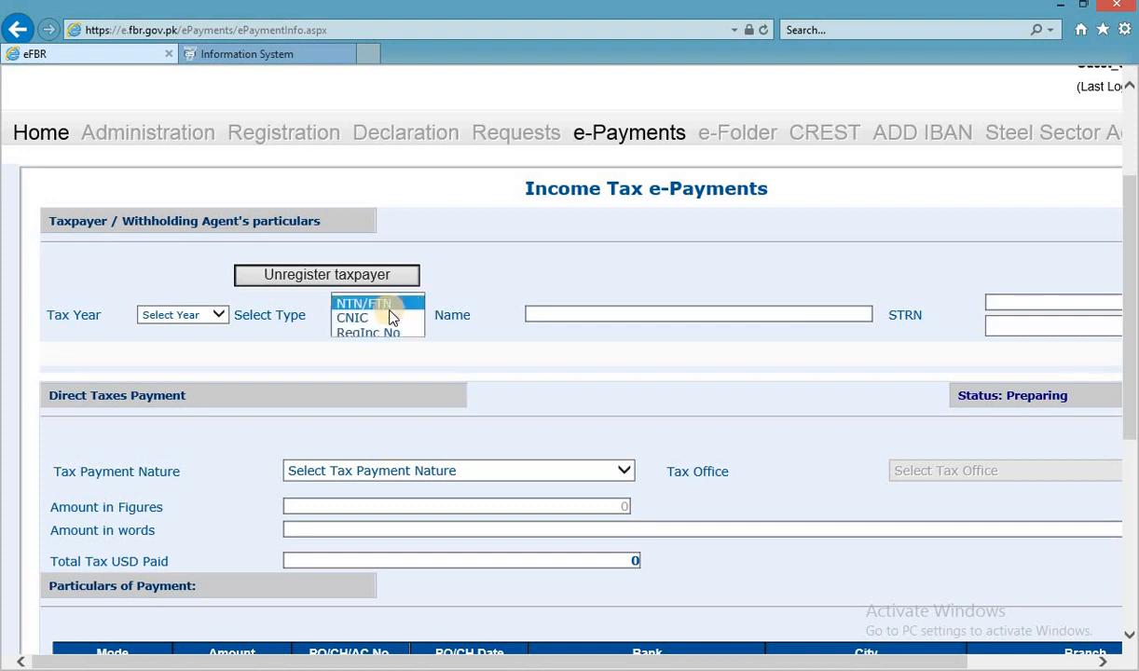
left_click(378, 322)
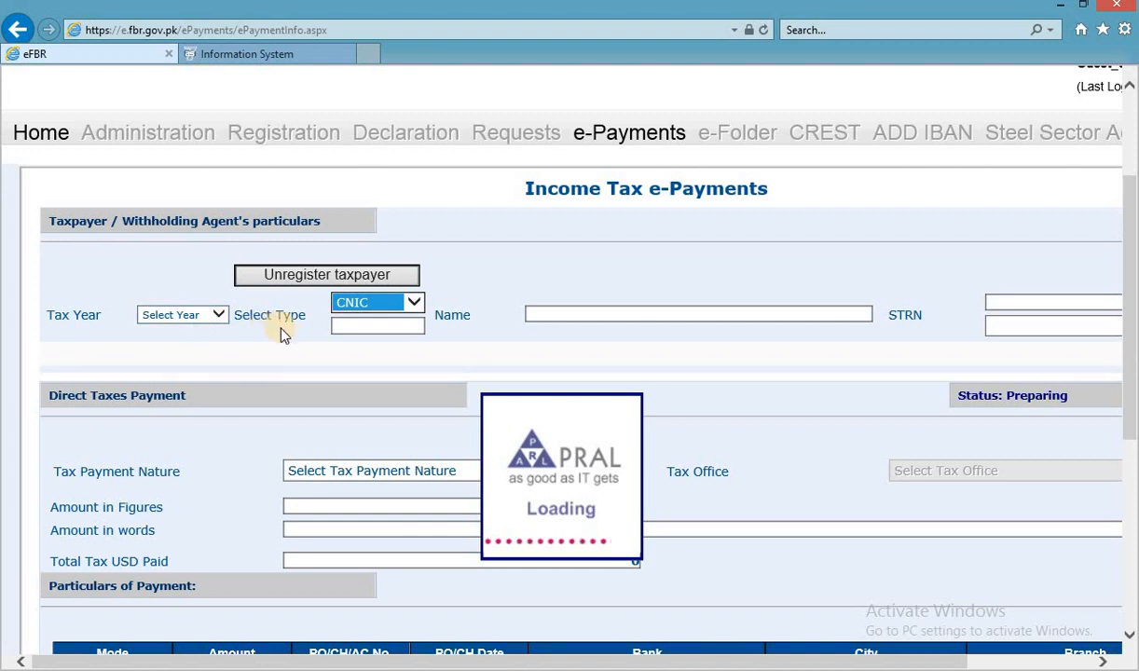
left_click(216, 315)
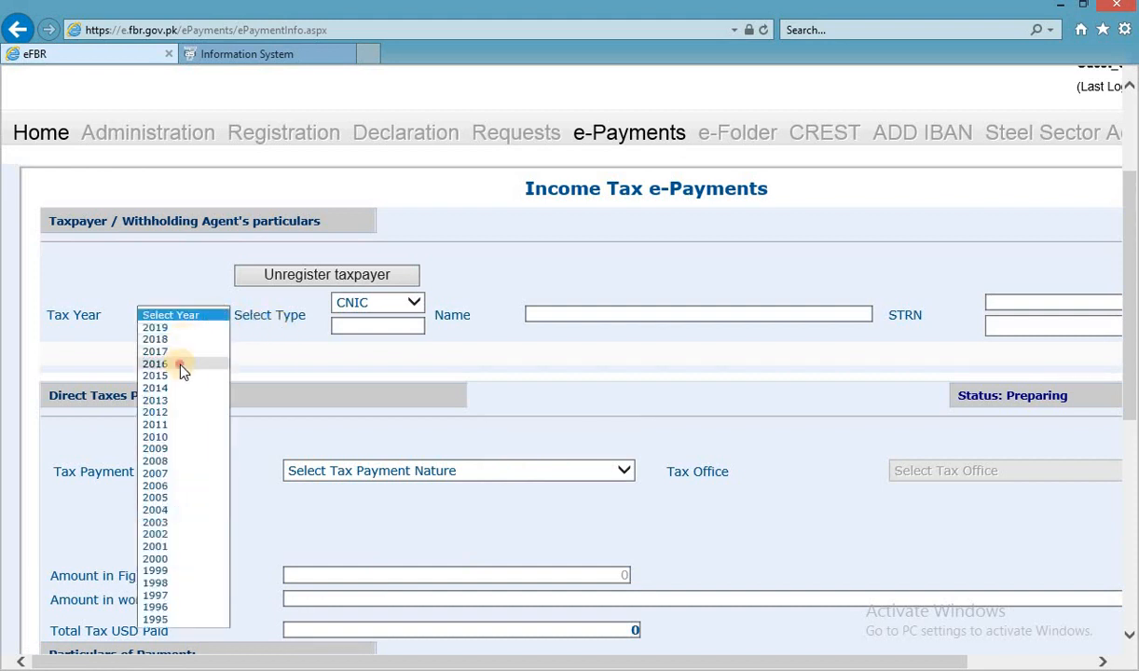
left_click(182, 365)
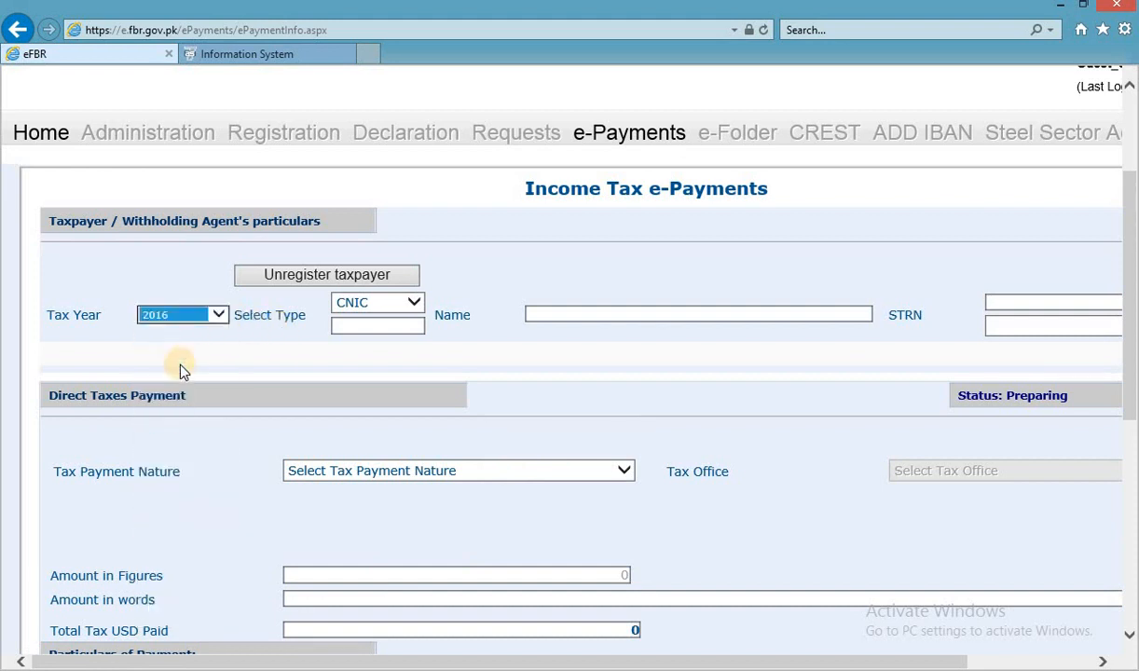
left_click(392, 327)
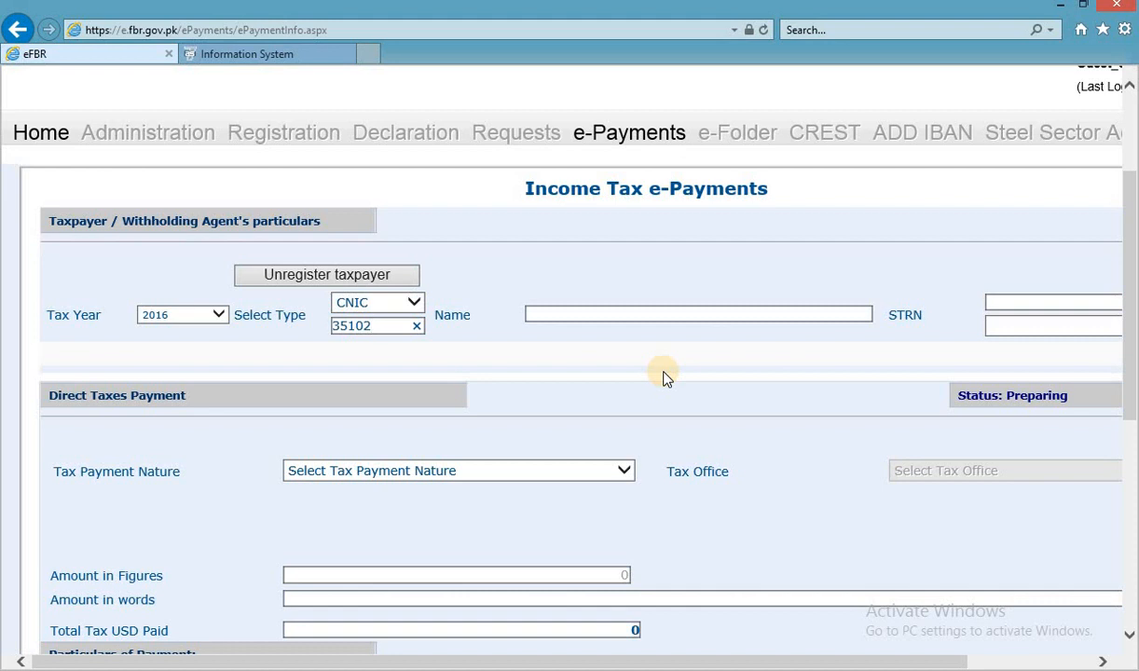
key("BackSpace")
key("BackSpace")
key("BackSpace")
key("BackSpace")
key("BackSpace")
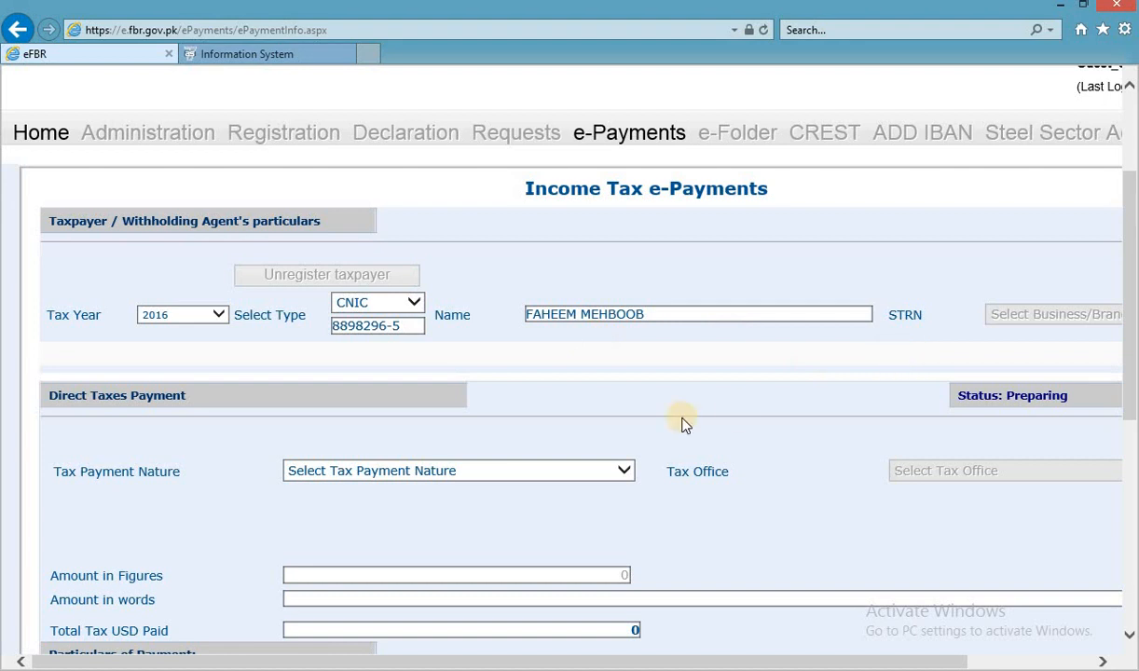
Set the payment nature to Admitted Income Tax and check the net tax payable in Excel.
scroll(676, 422, "down", 3)
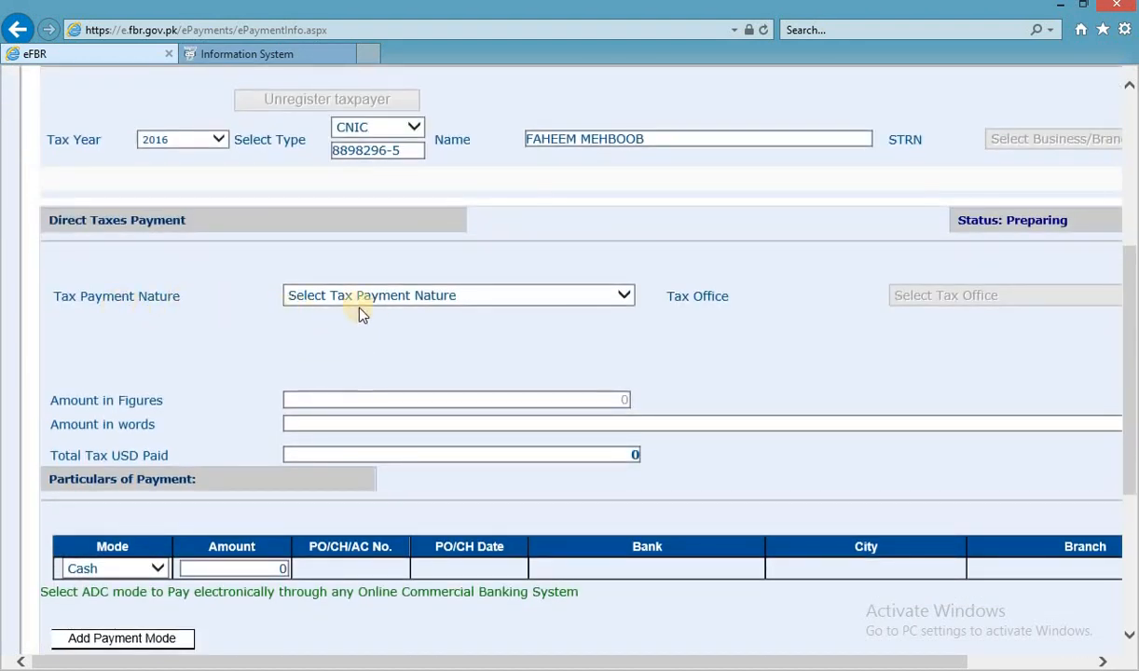
left_click(390, 298)
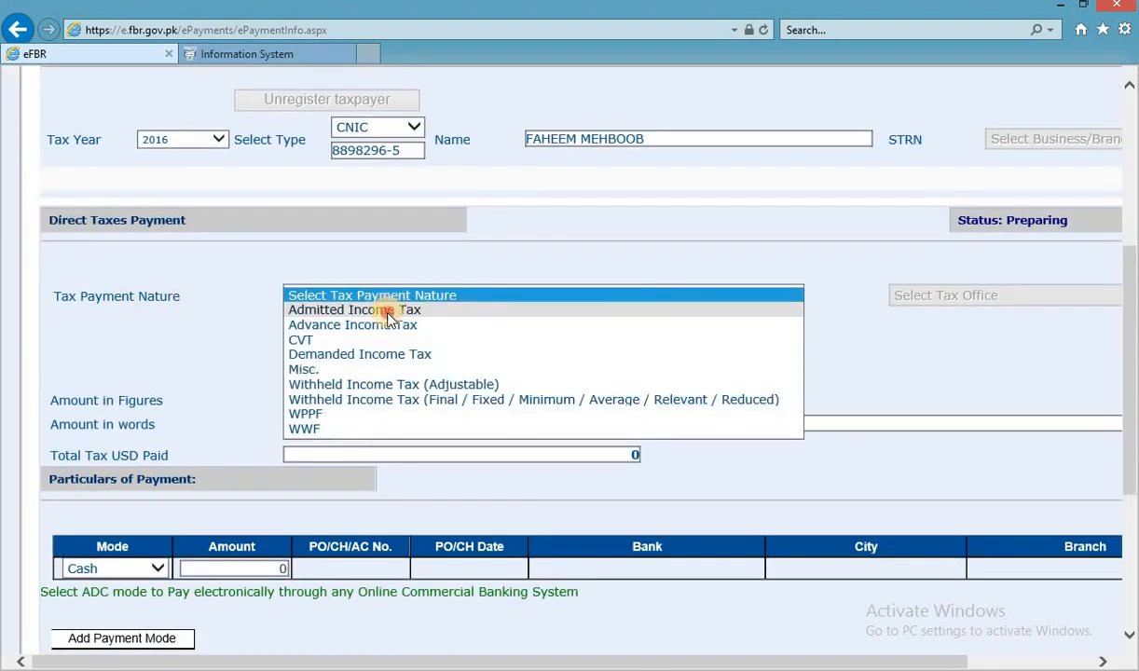
left_click(368, 309)
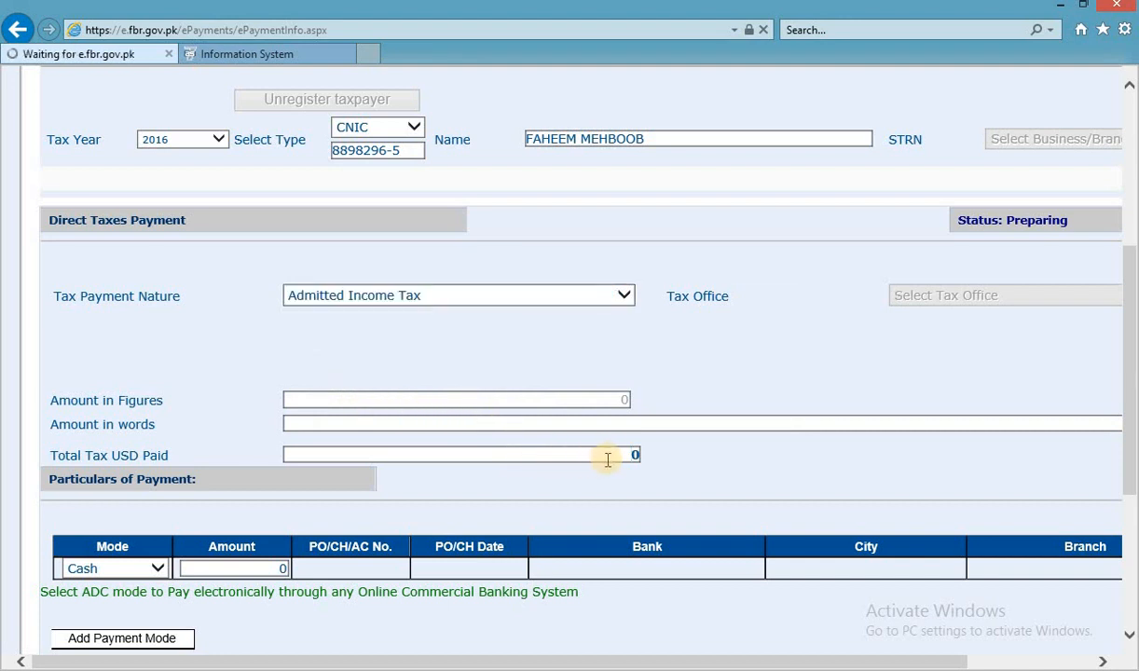
key("alt+Tab")
left_click(411, 541)
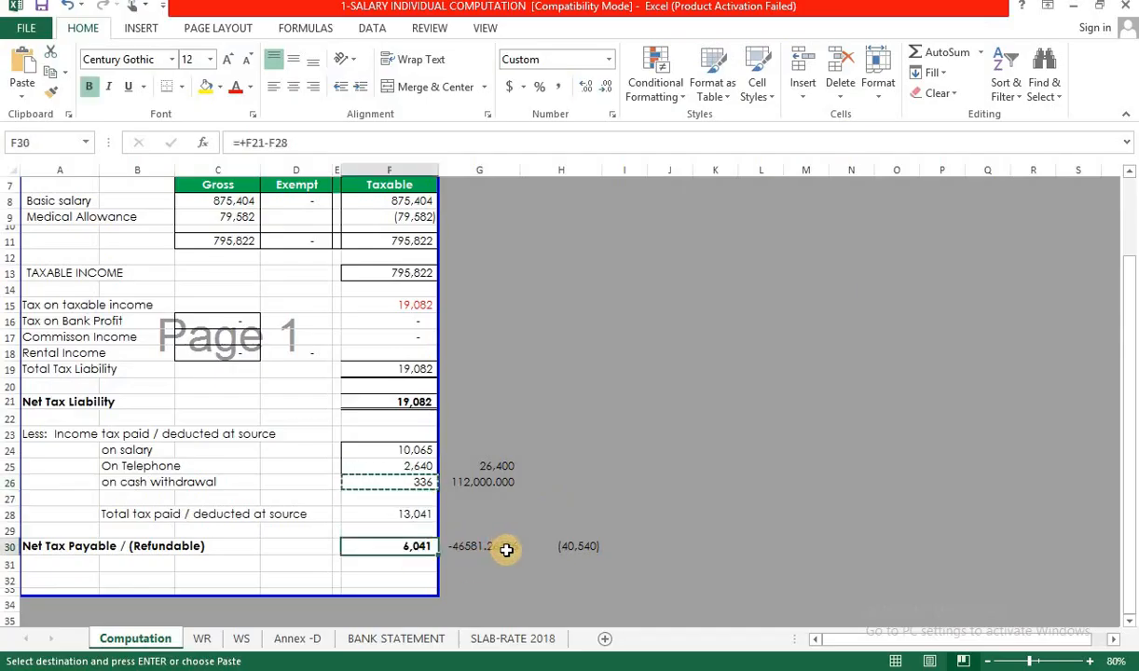
key("alt+Tab")
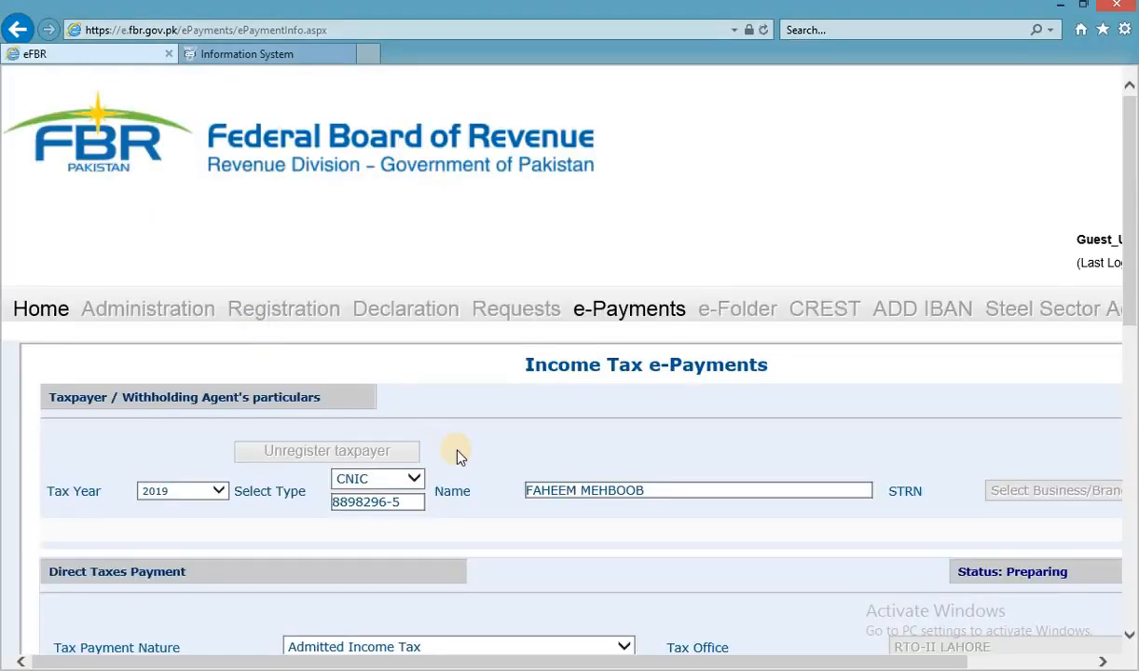
Choose tax payment section 9203 - 137 - Admitted Income Tax.
scroll(395, 372, "down", 5)
scroll(396, 371, "up", 3)
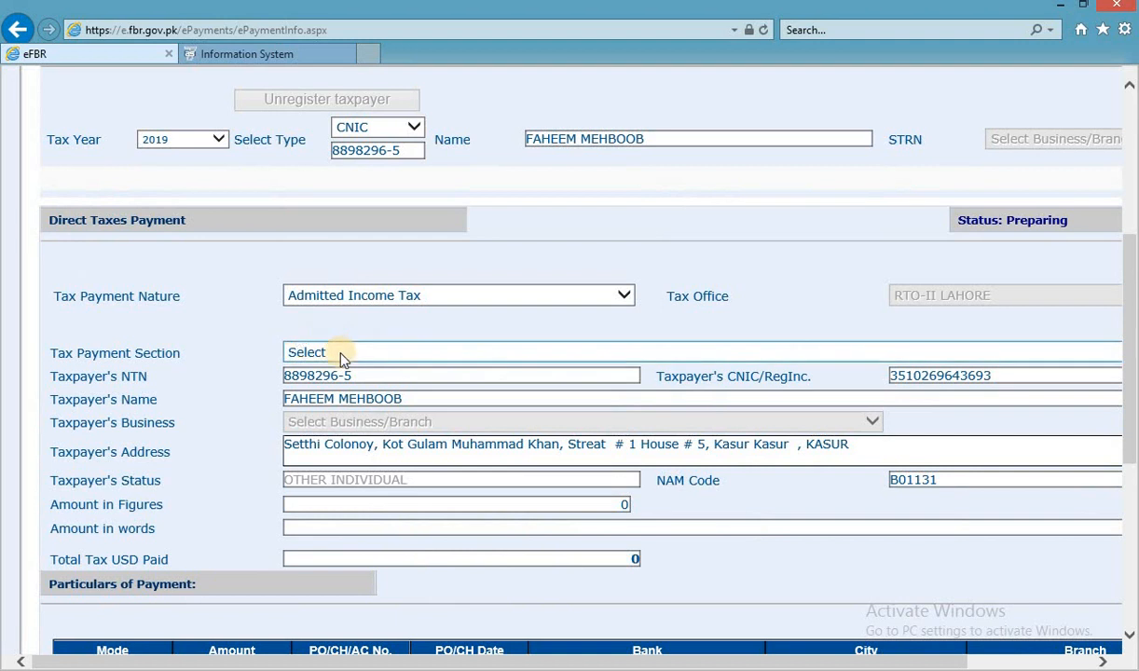
left_click(341, 354)
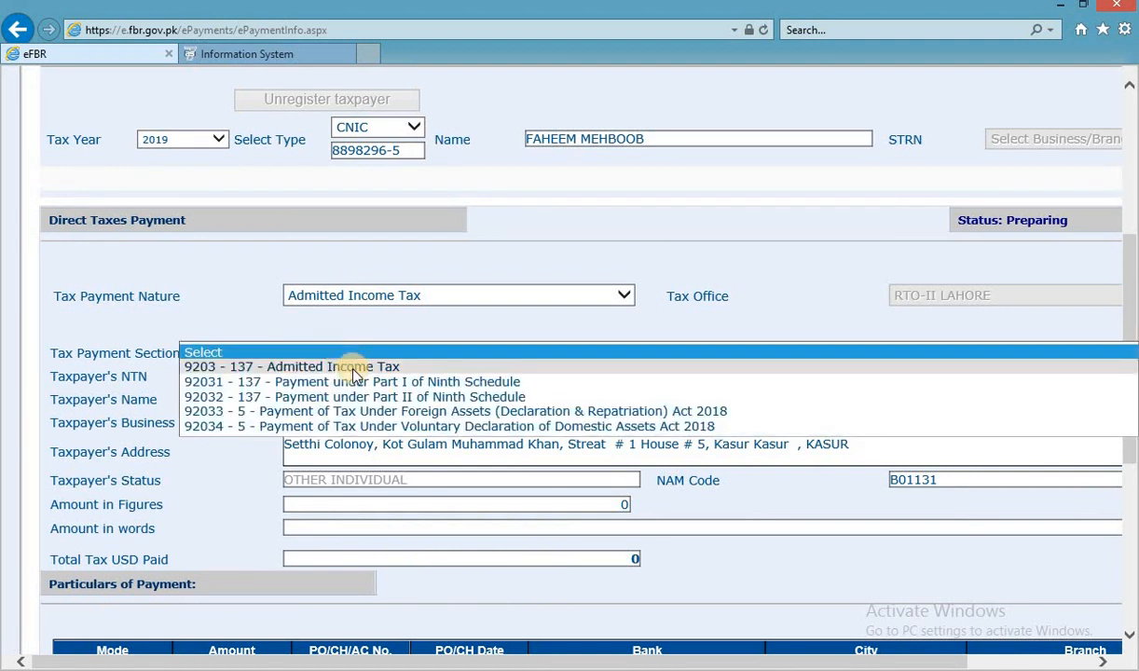
left_click(354, 367)
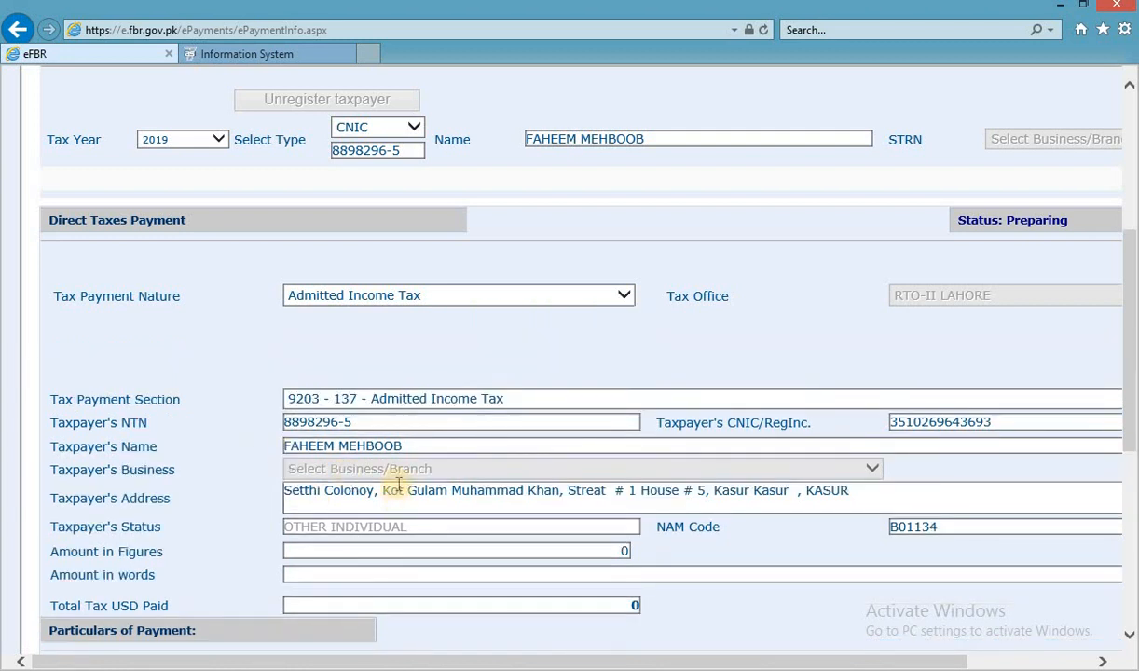
Enter 6041 as the Amount in Figures so the words fill in.
scroll(394, 468, "down", 2)
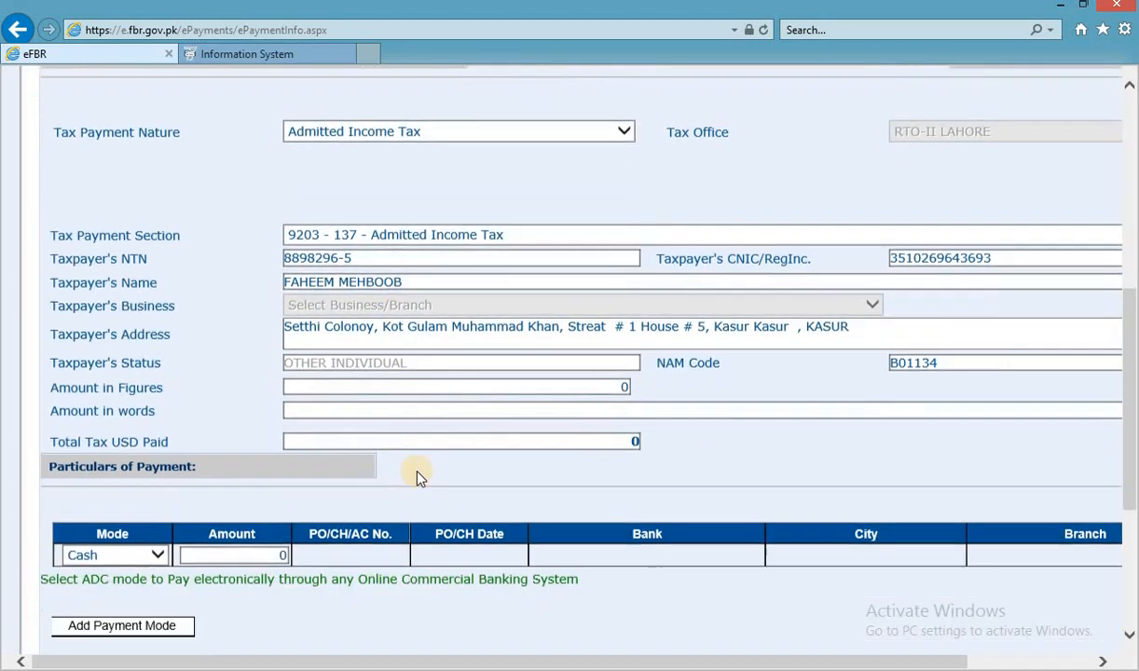
left_click(624, 374)
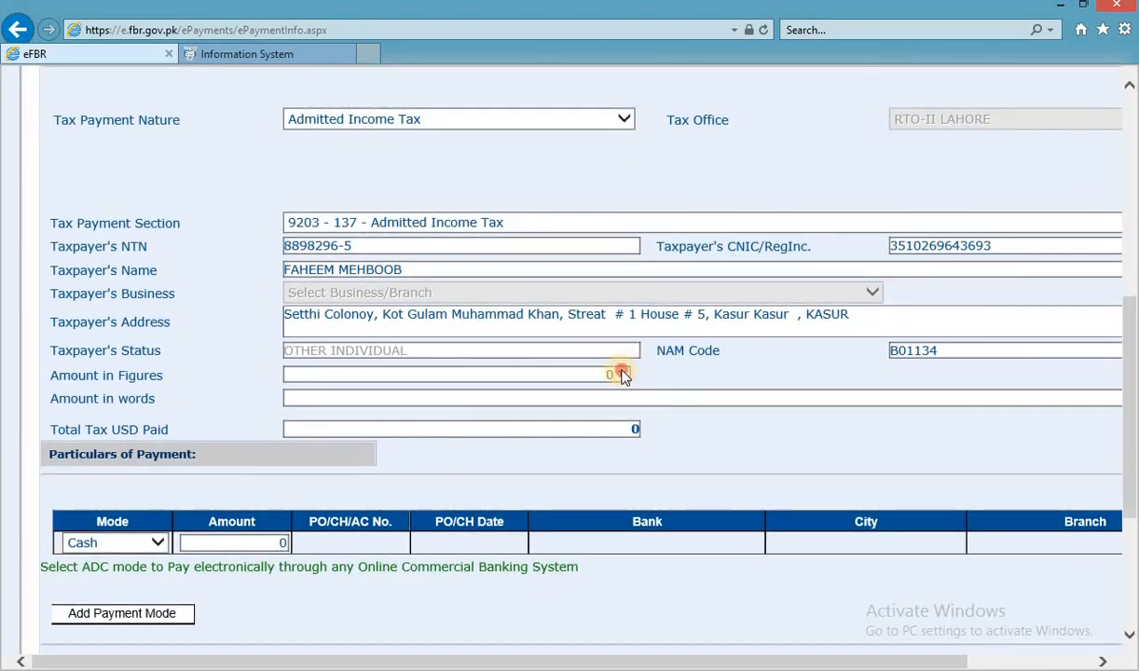
type("6041")
left_click(741, 445)
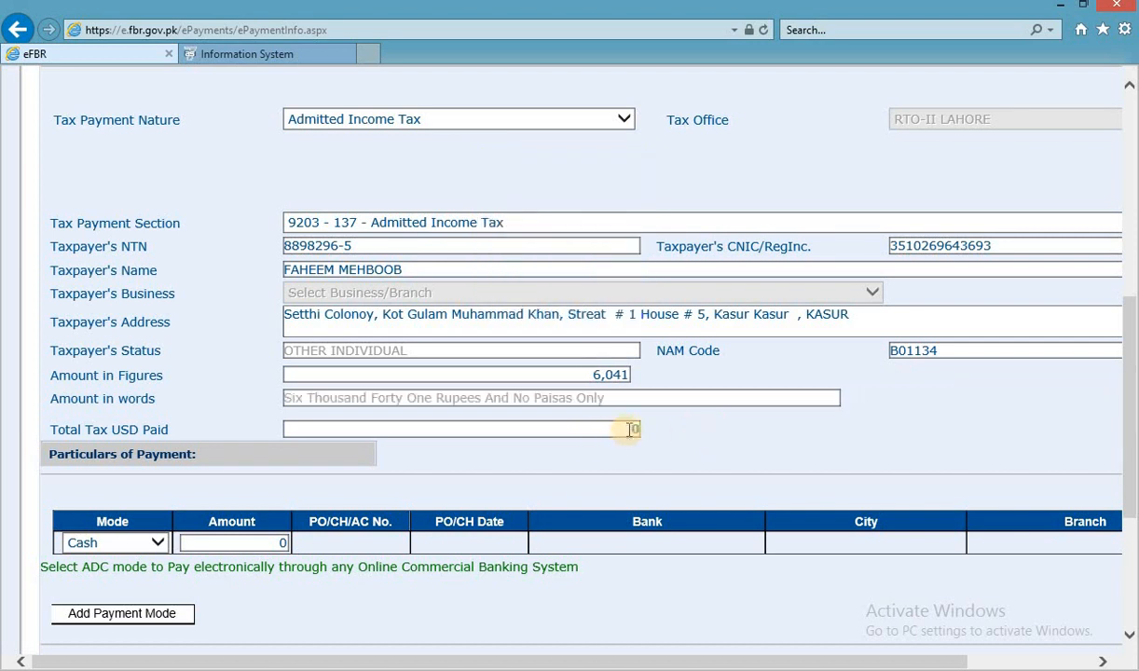
Add a Cash payment row of 6,041.
left_click(142, 545)
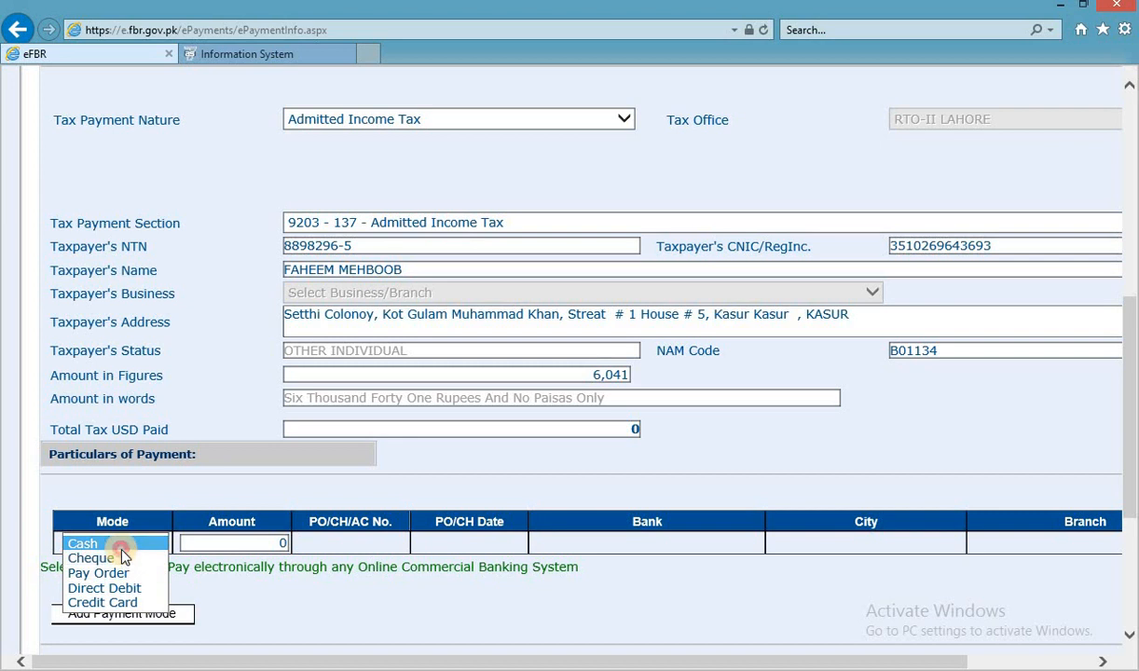
left_click(117, 544)
key("Tab")
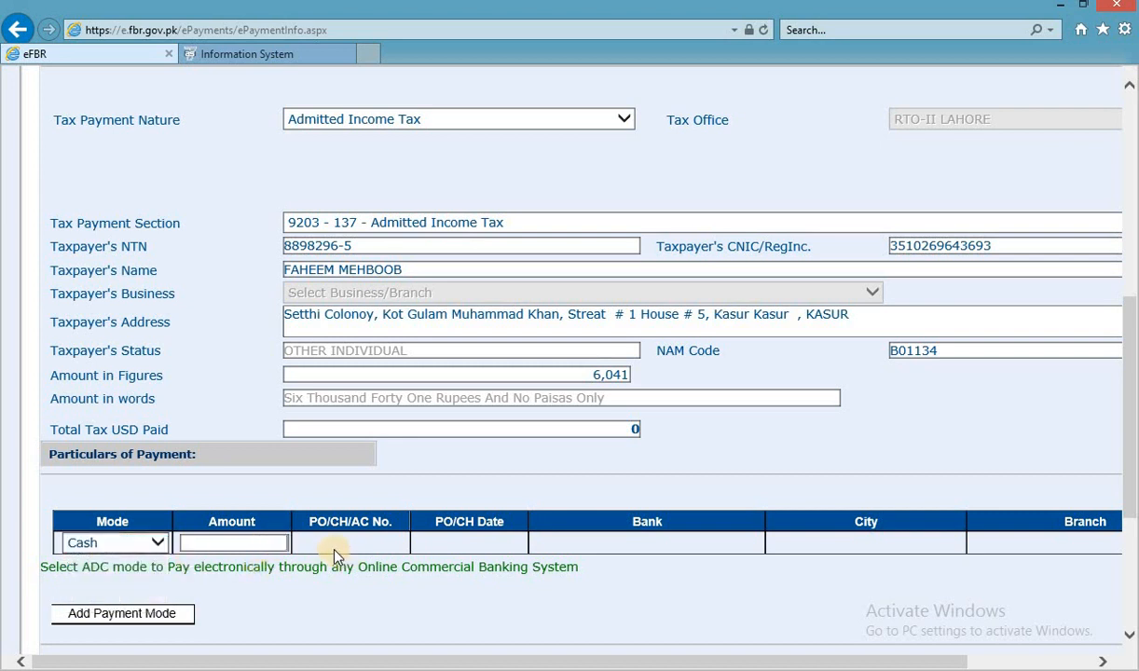
type("6041")
left_click(390, 606)
scroll(369, 569, "down", 4)
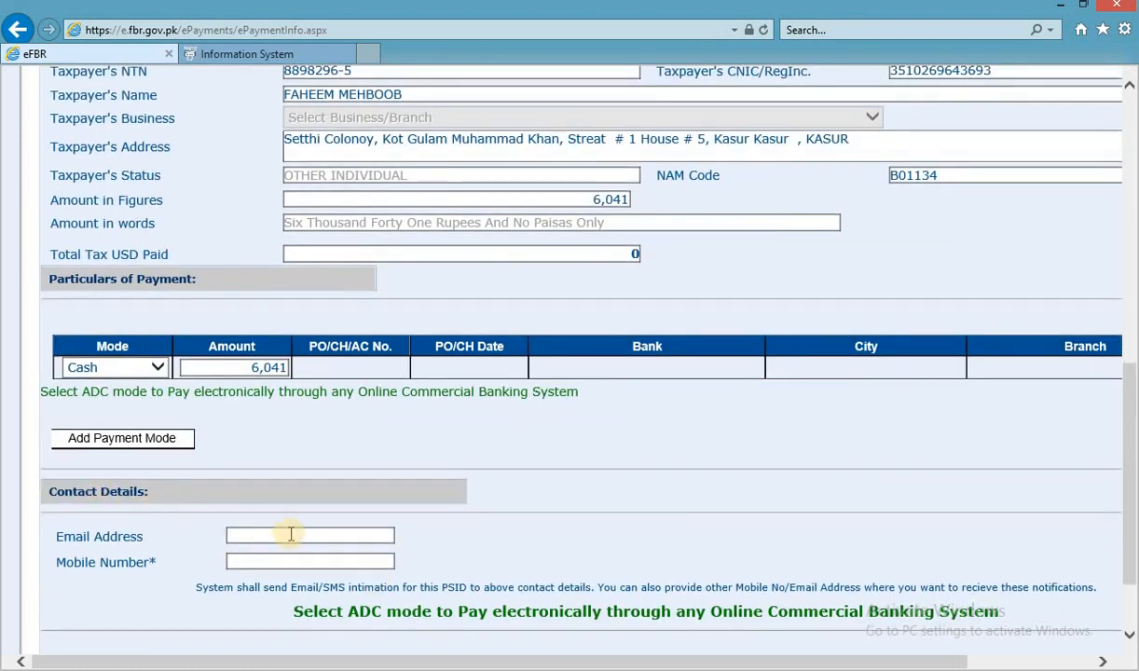
scroll(303, 540, "down", 1)
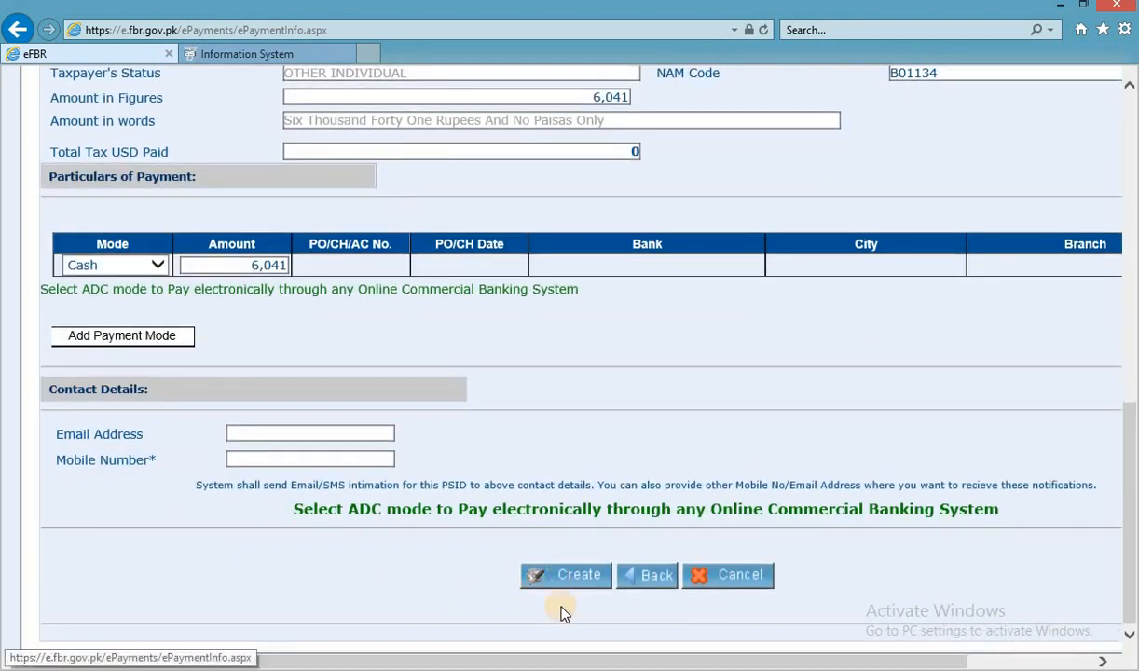
Create the e-Payment slip with its PSID and download the challan PDF.
left_click(541, 584)
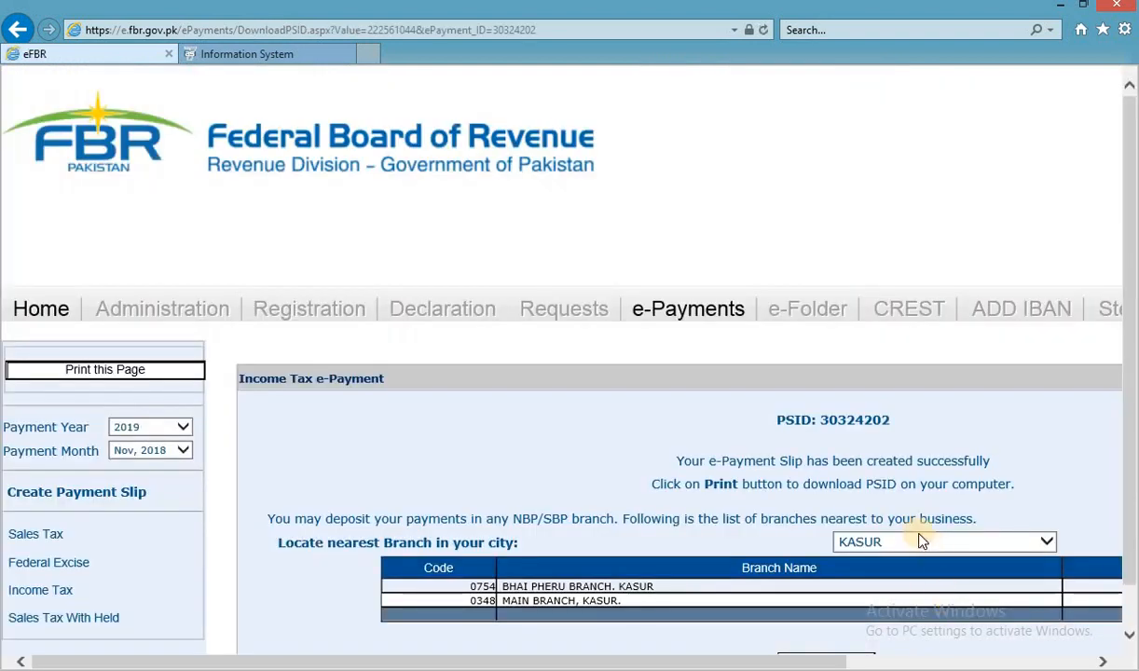
scroll(921, 542, "down", 1)
left_click(844, 617)
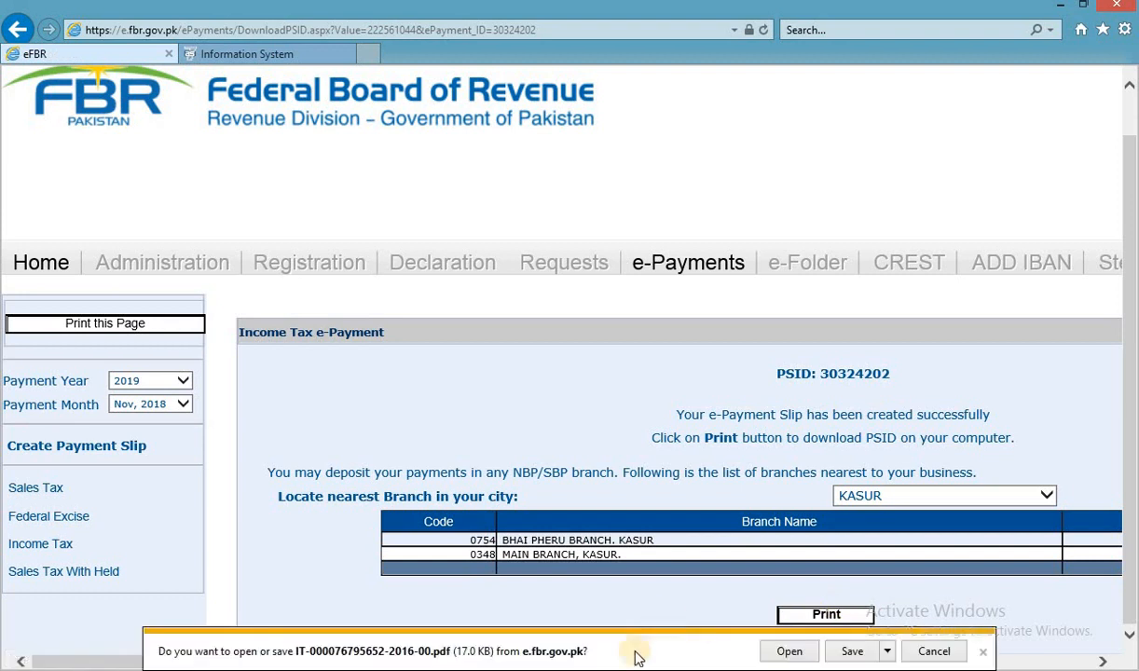
Open the downloaded challan, review its 2016 tax year and 6,041 details, then close it.
left_click(785, 652)
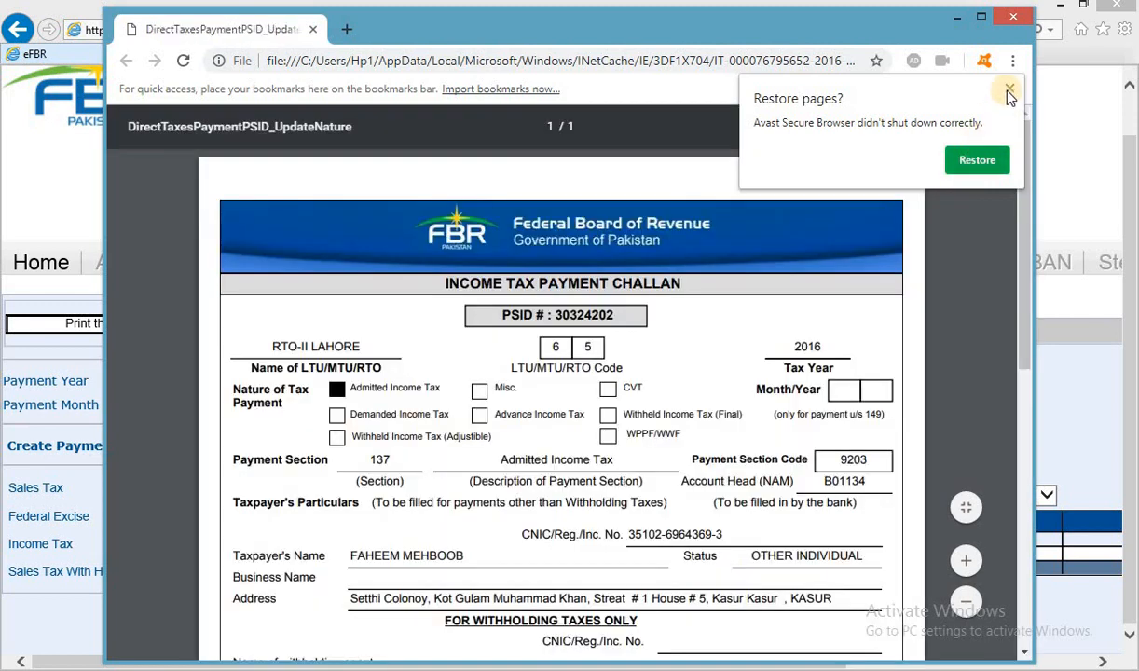
left_click(1010, 90)
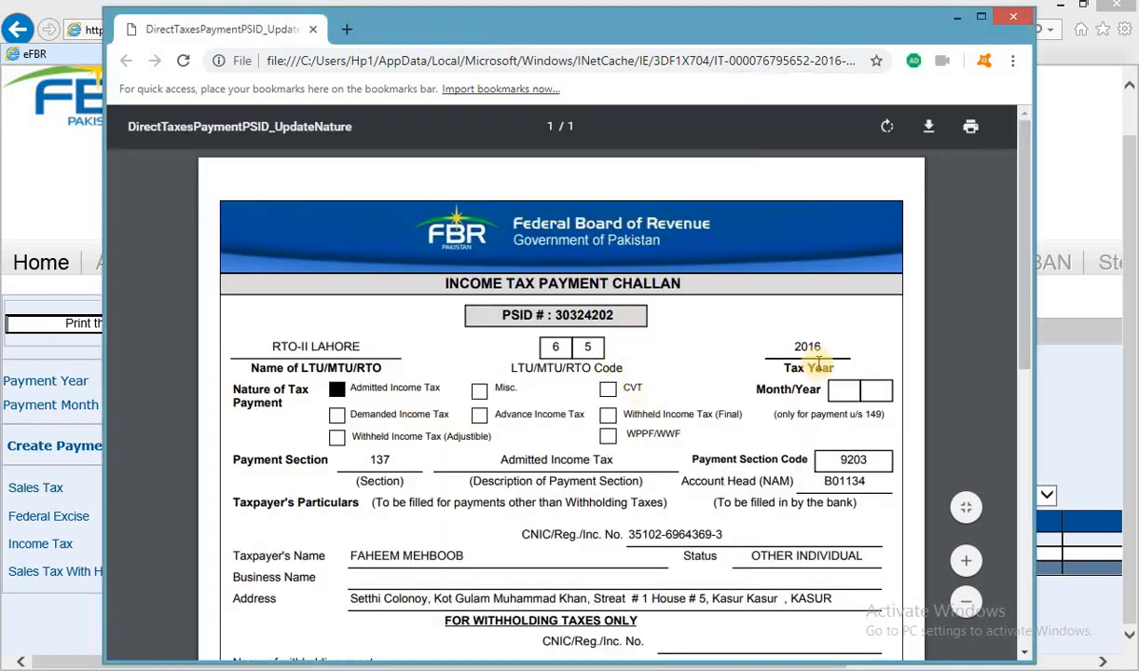
left_click_drag(760, 346, 821, 345)
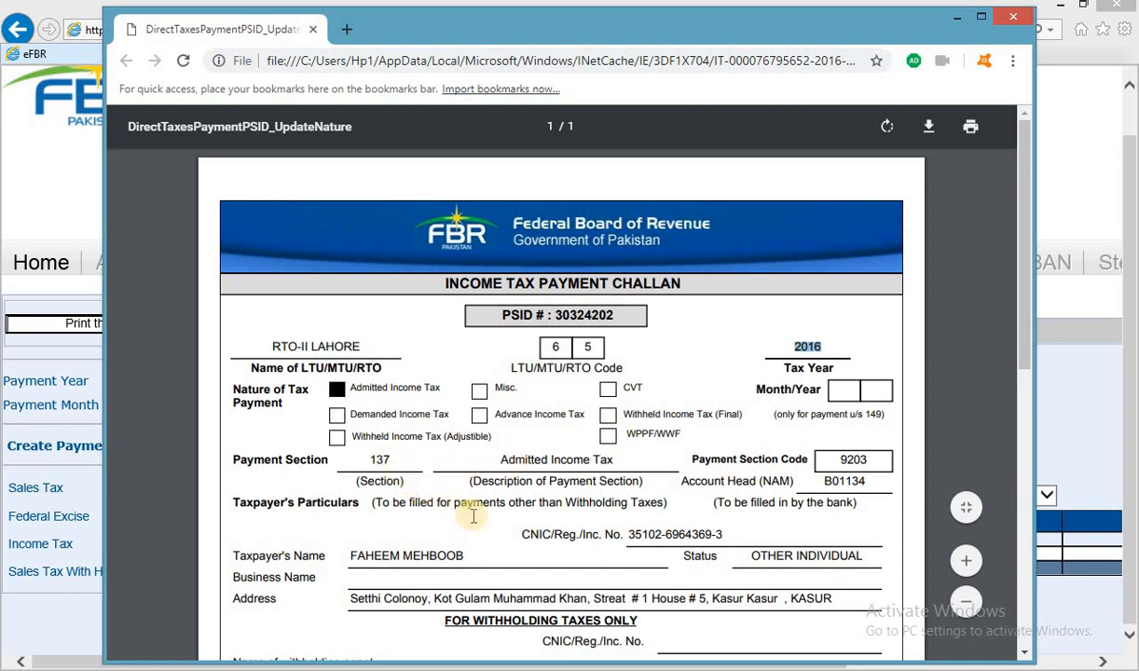
scroll(495, 531, "down", 3)
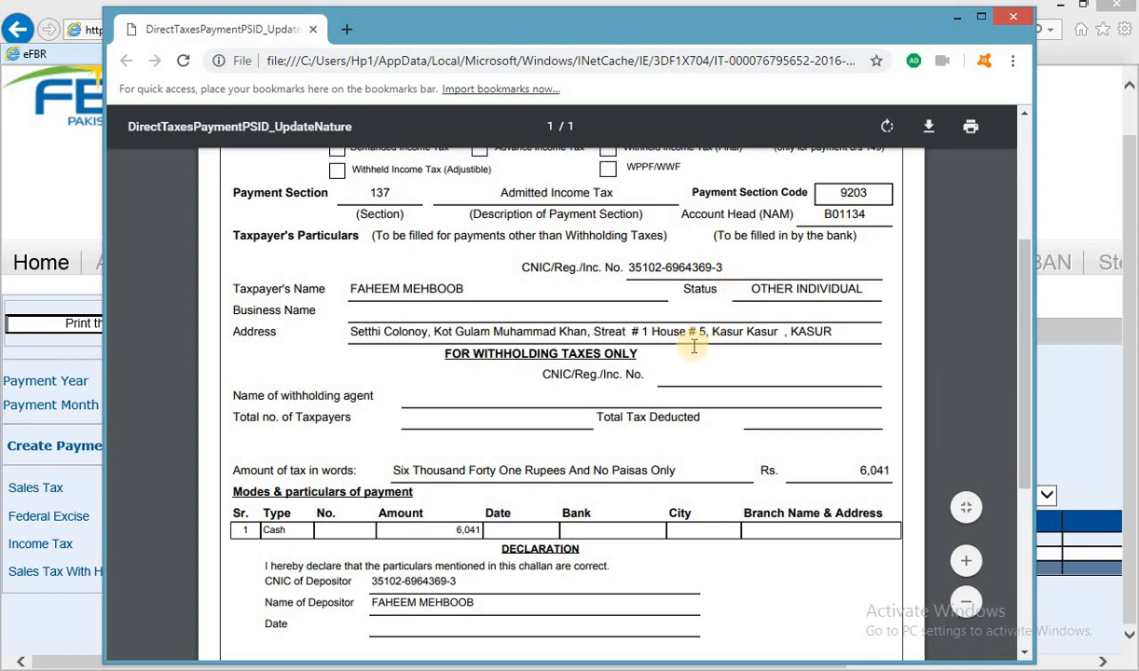
left_click(1014, 20)
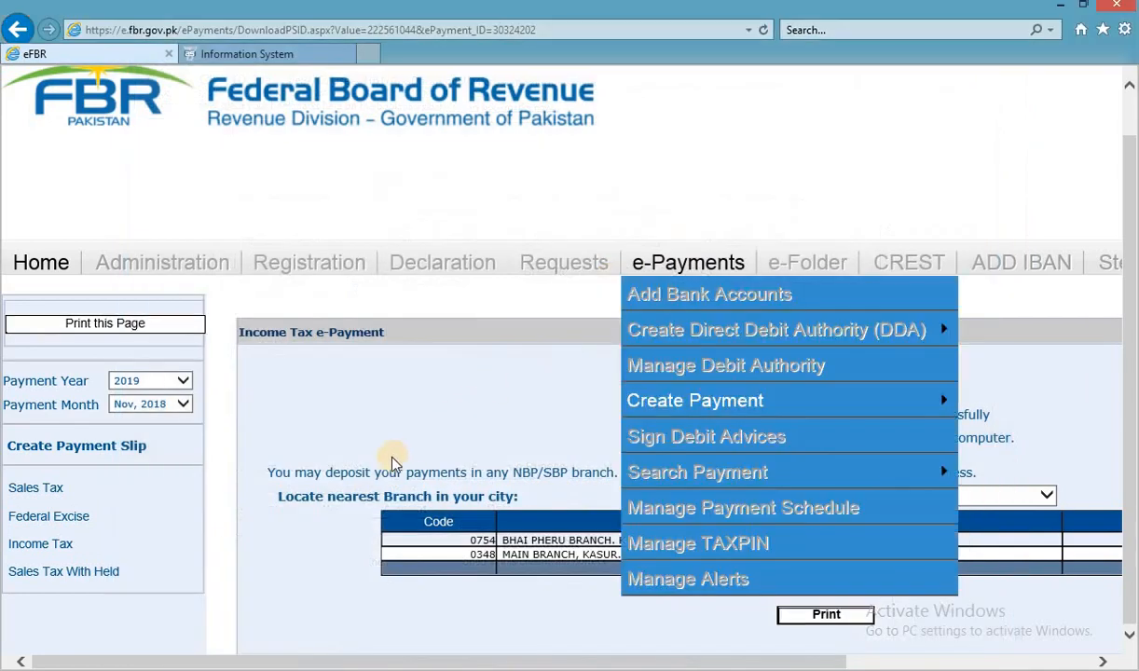
Reopen the return's Adjustable Tax section, select the 10,065 salary tax, and switch to Excel.
key("alt+Tab")
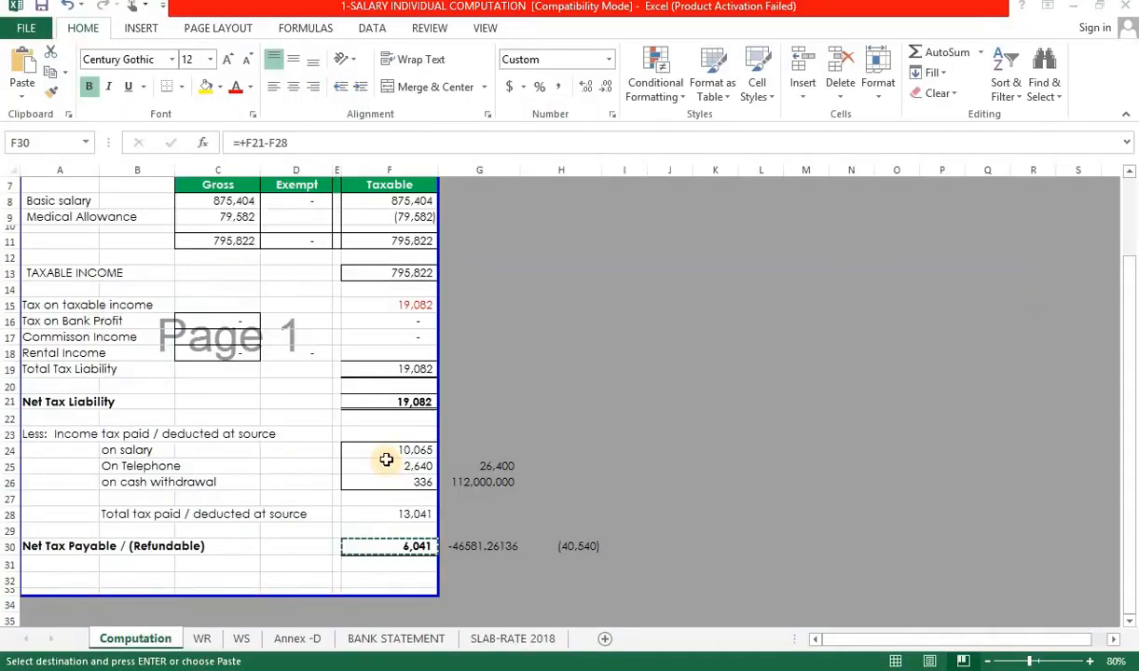
key("alt+Tab")
left_click(300, 52)
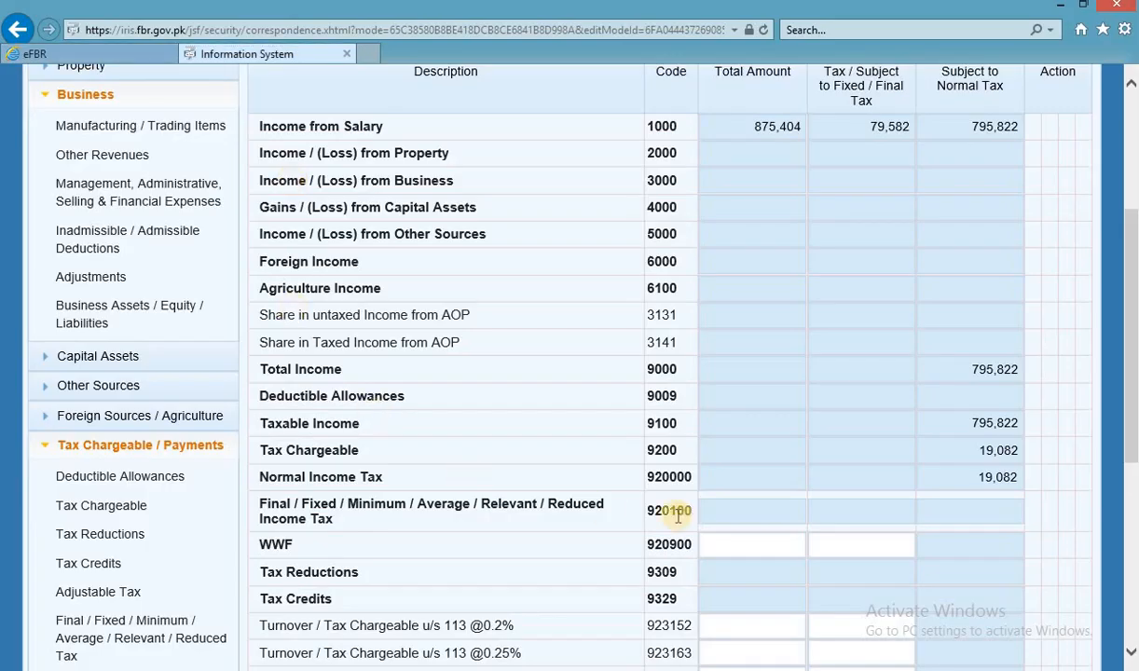
scroll(559, 532, "down", 1)
scroll(652, 529, "down", 3)
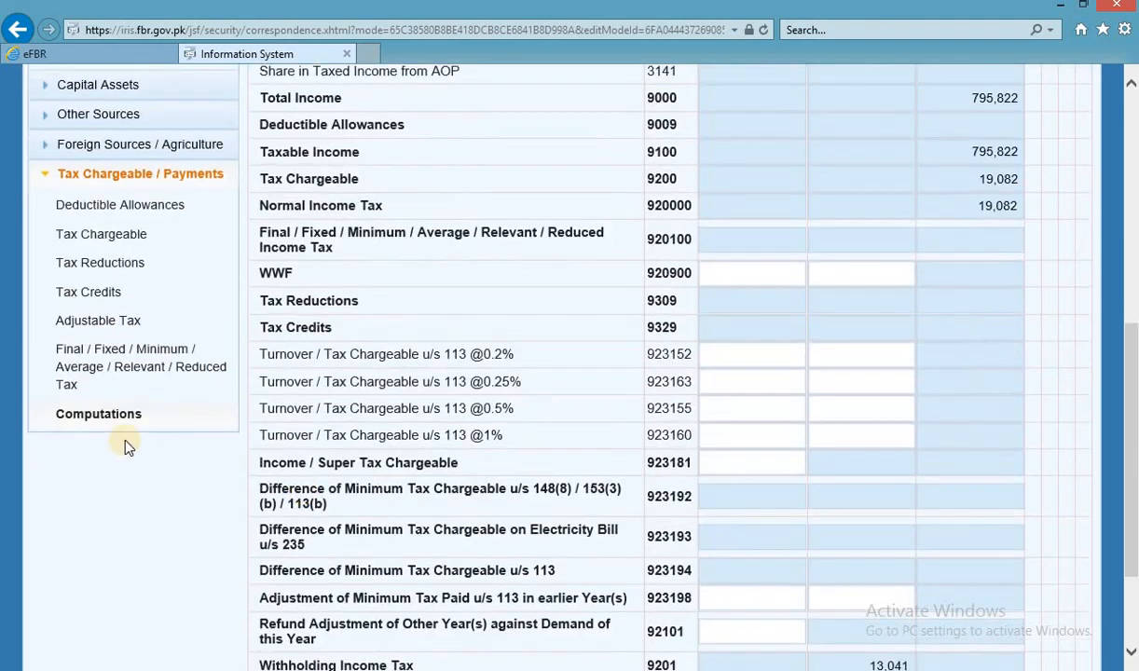
left_click(98, 320)
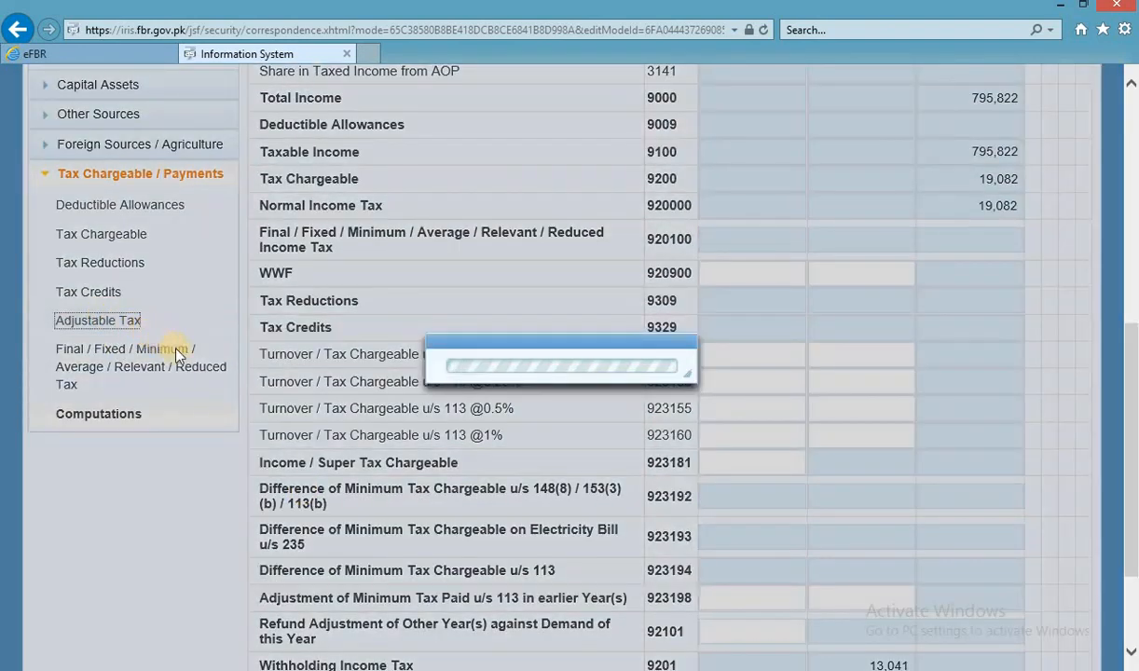
scroll(756, 394, "up", 4)
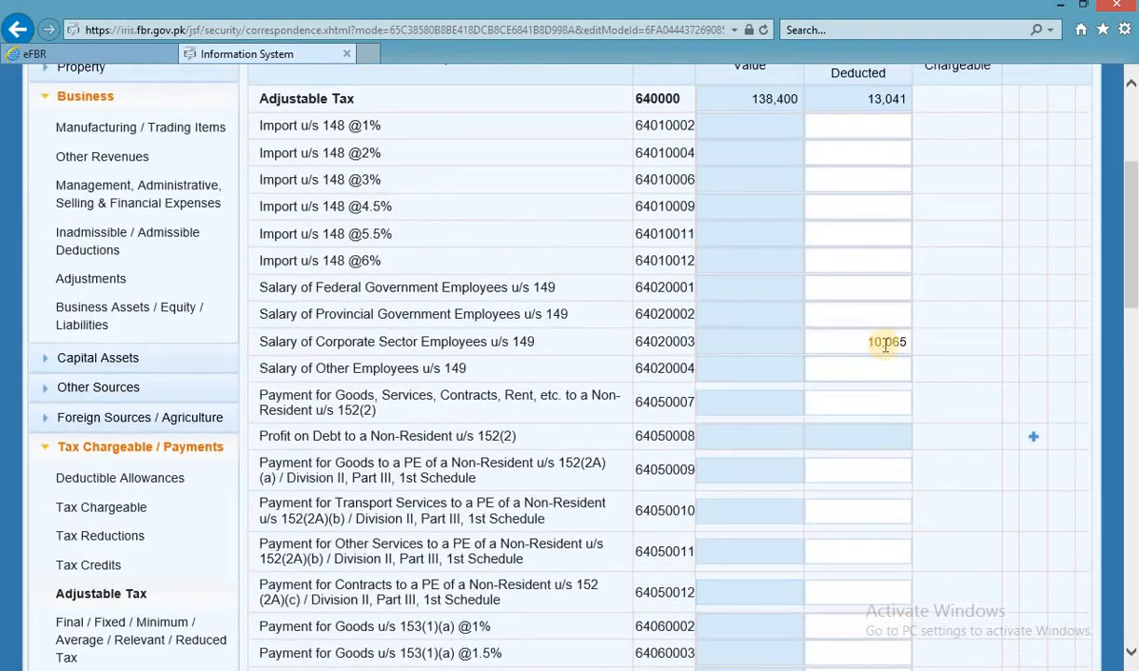
double_click(886, 342)
key("alt+Tab")
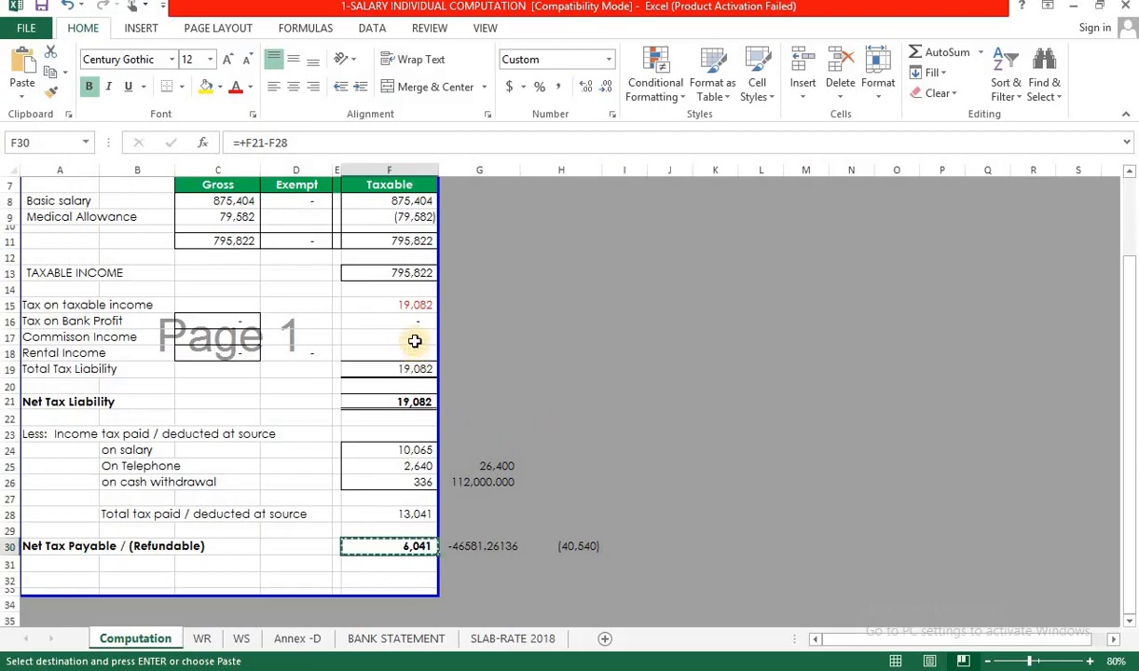
Enter =F24+6041 in Excel cell G24 to get 16,106, and copy that total.
left_click(417, 303)
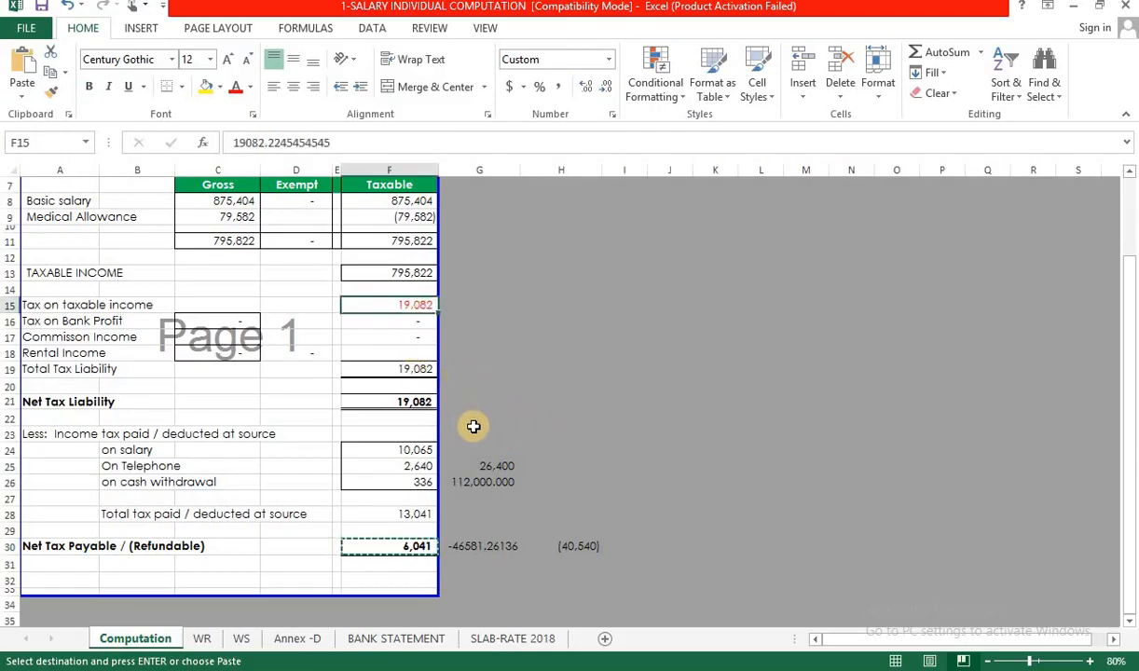
left_click(474, 453)
type("=")
key("Left")
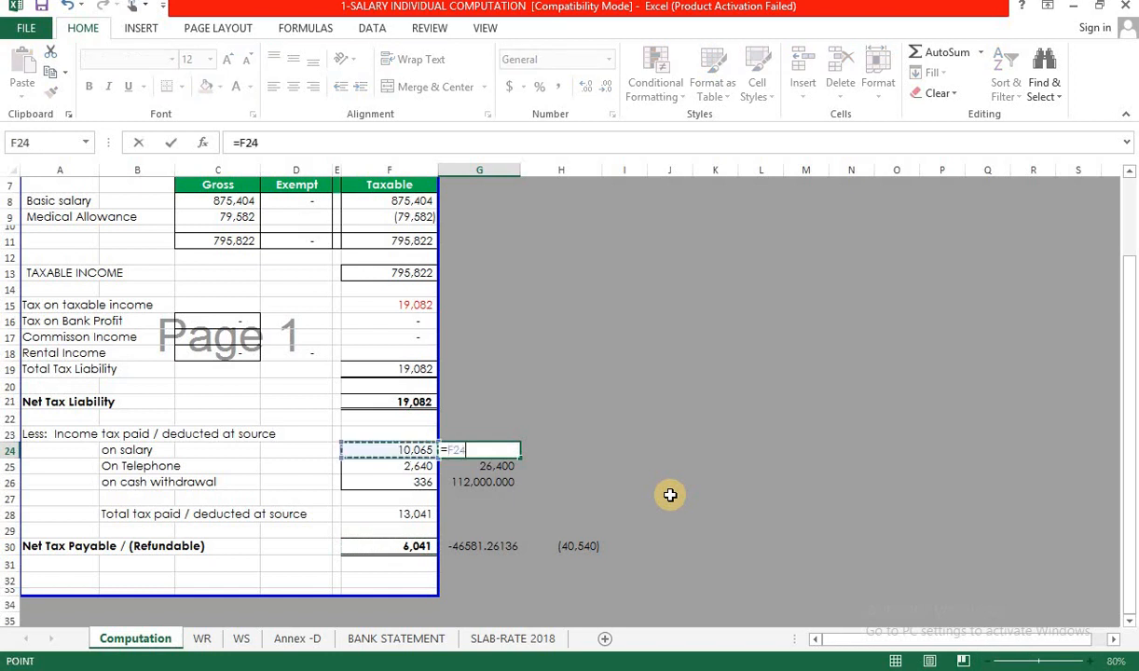
type("+")
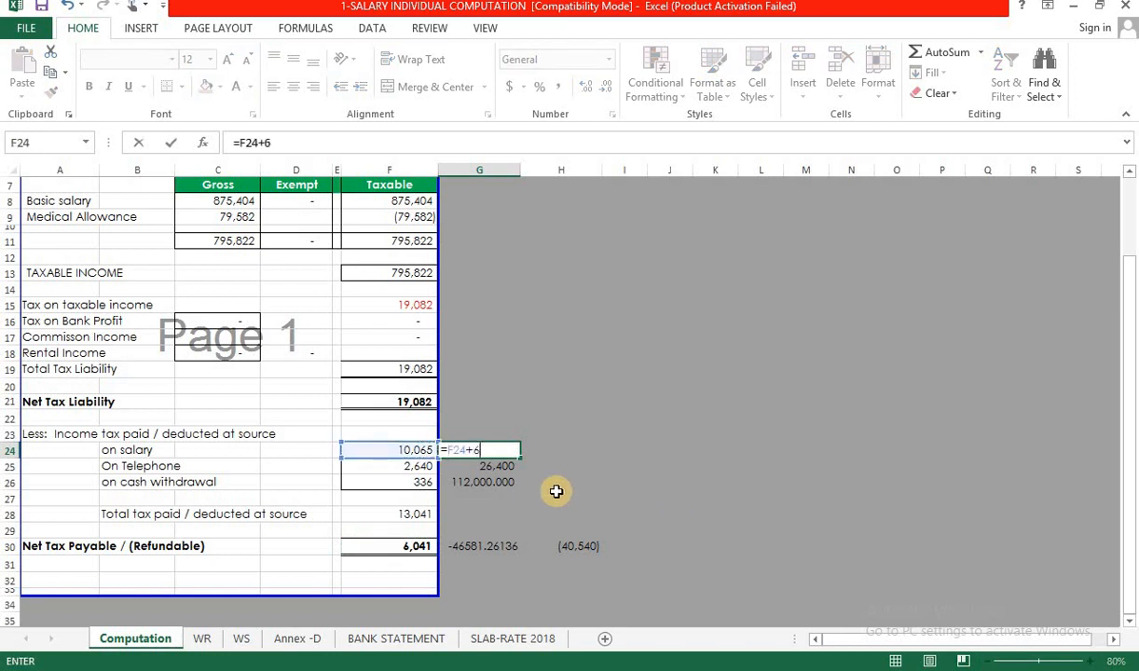
type("6041")
key("Return")
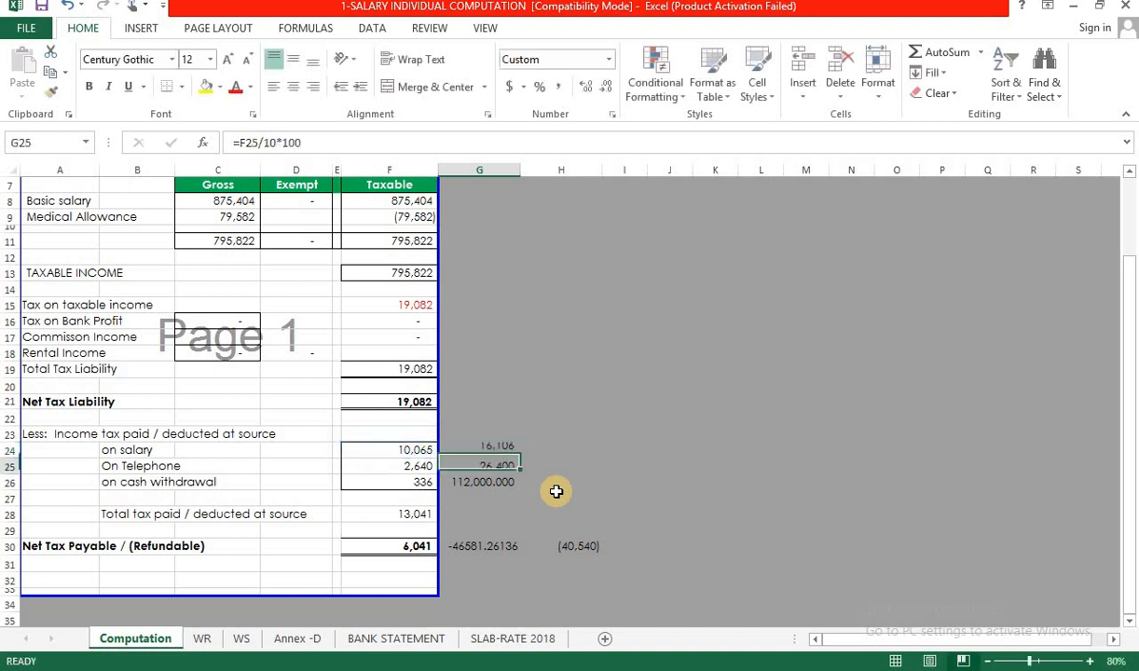
key("Up")
key("ctrl+c")
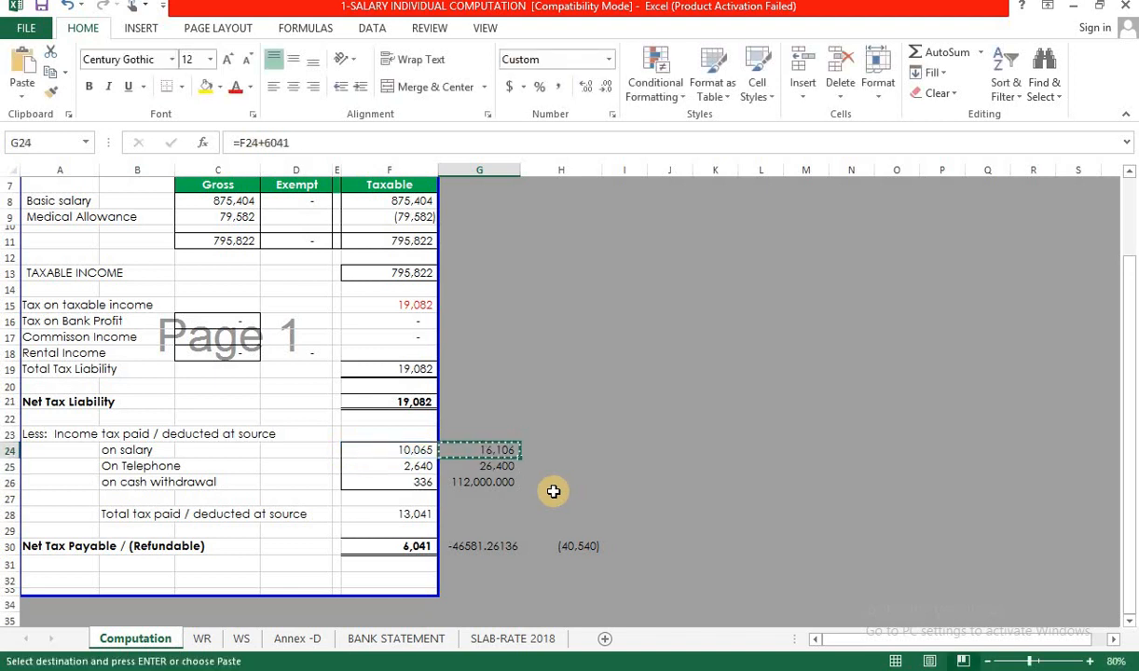
key("alt+Tab")
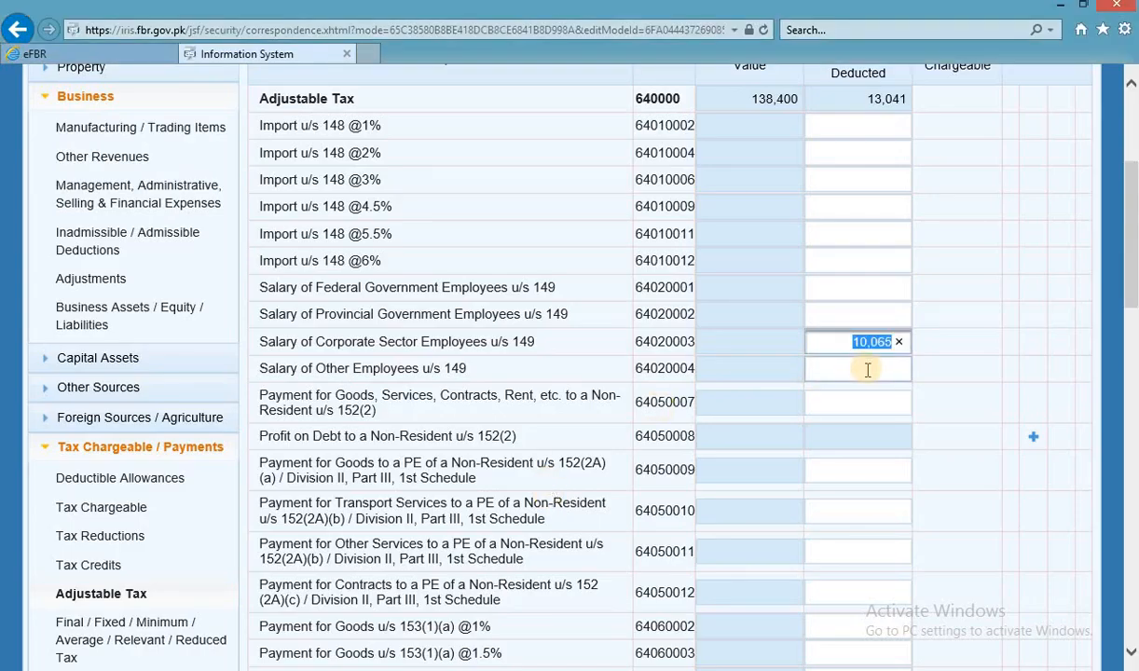
Paste 16,106 as the salary tax deducted in field 64020003 and recalculate the return.
key("ctrl+v")
left_click(942, 326)
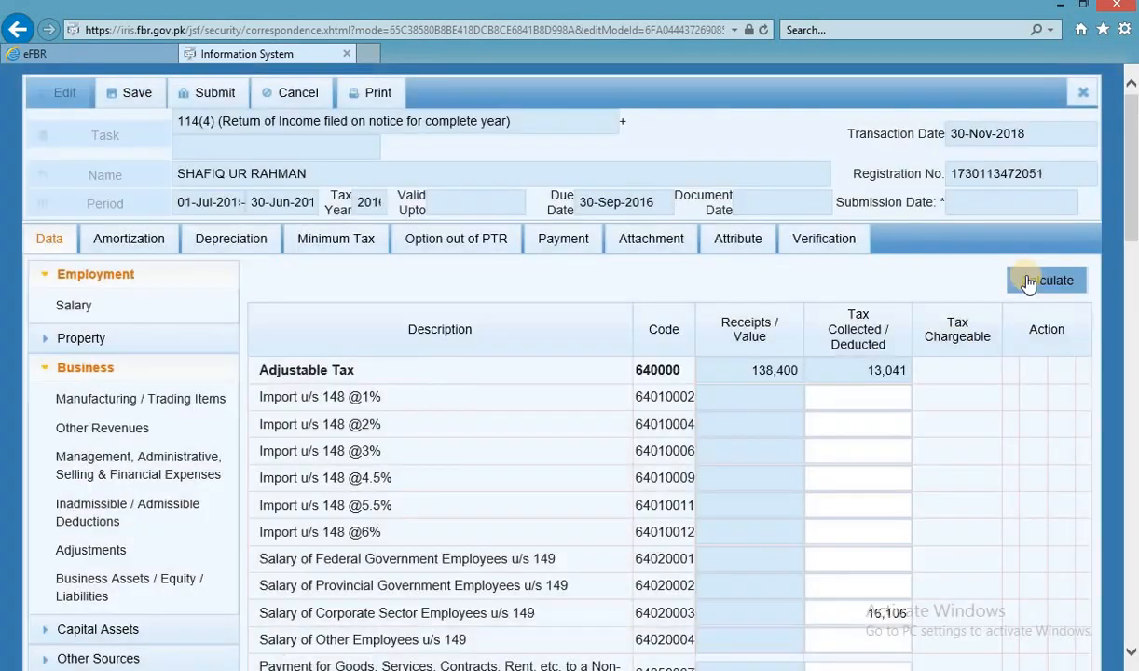
left_click(1041, 282)
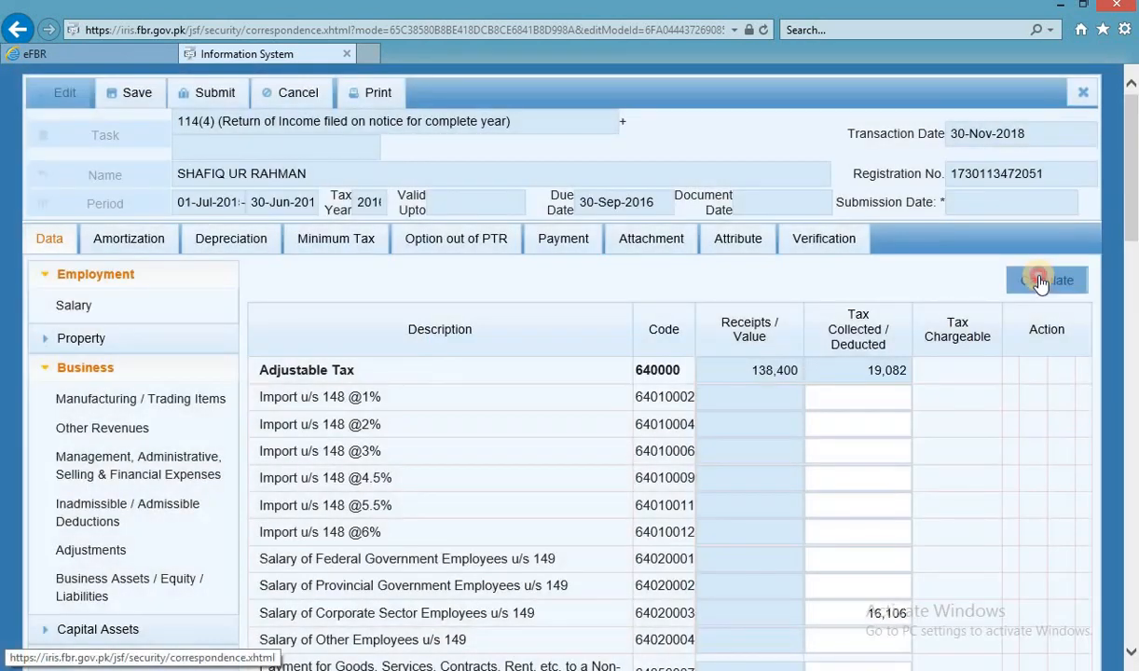
left_click(1041, 279)
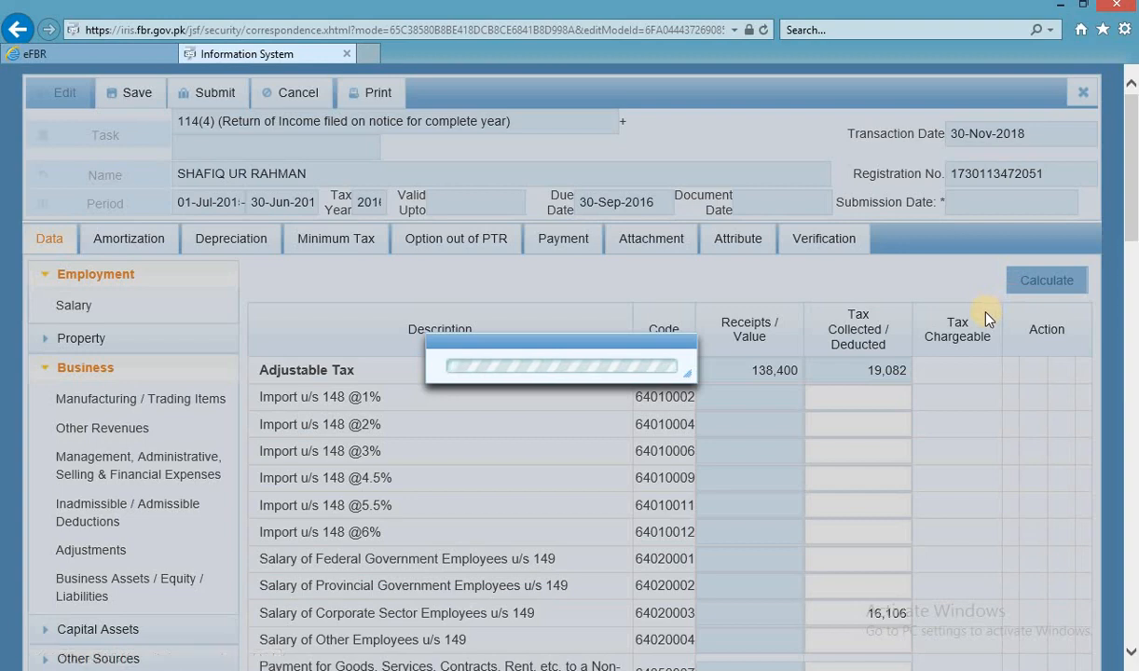
Check in Computations that Withholding Income Tax 9201 now reads 19,082.
scroll(826, 444, "down", 10)
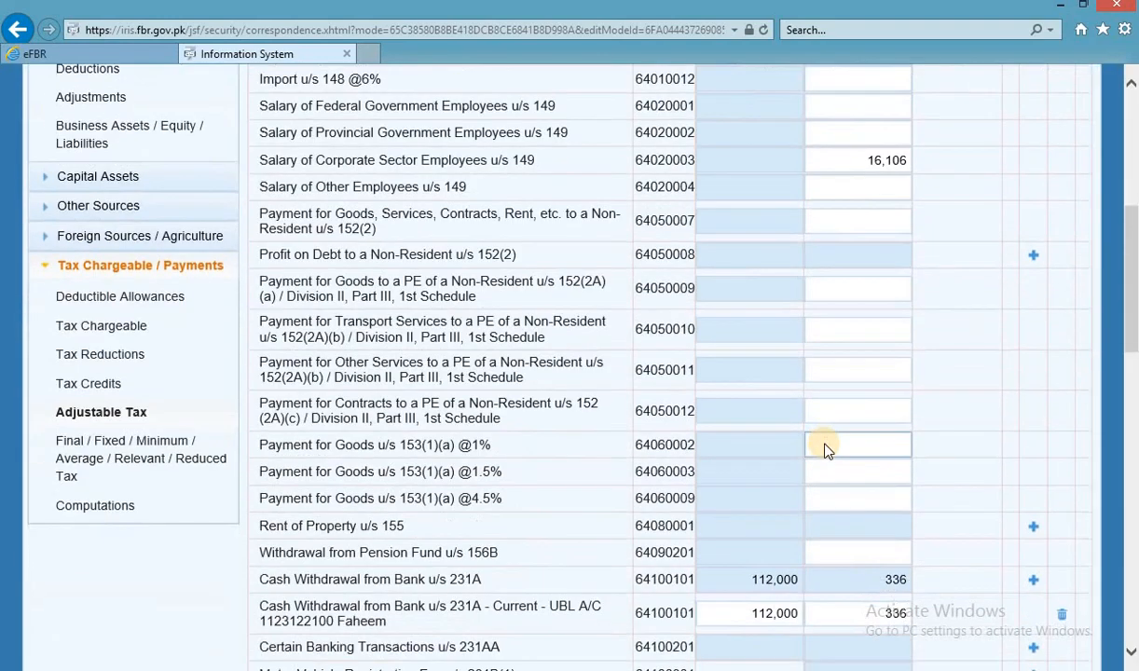
scroll(826, 445, "down", 9)
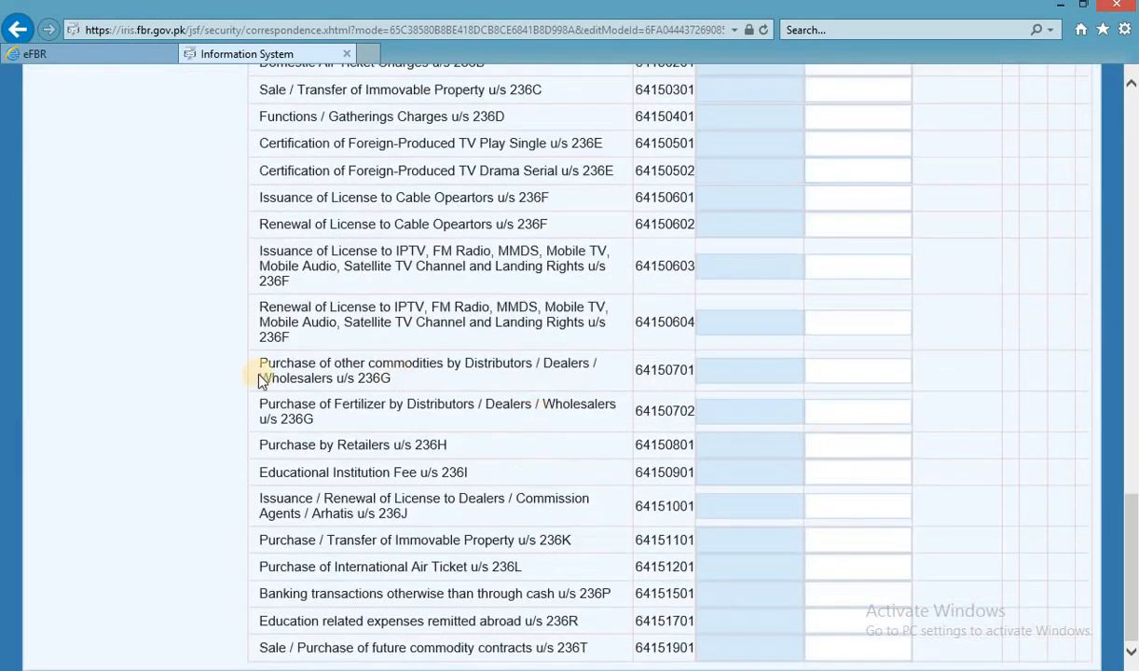
scroll(51, 269, "up", 5)
scroll(51, 269, "up", 5)
left_click(56, 241)
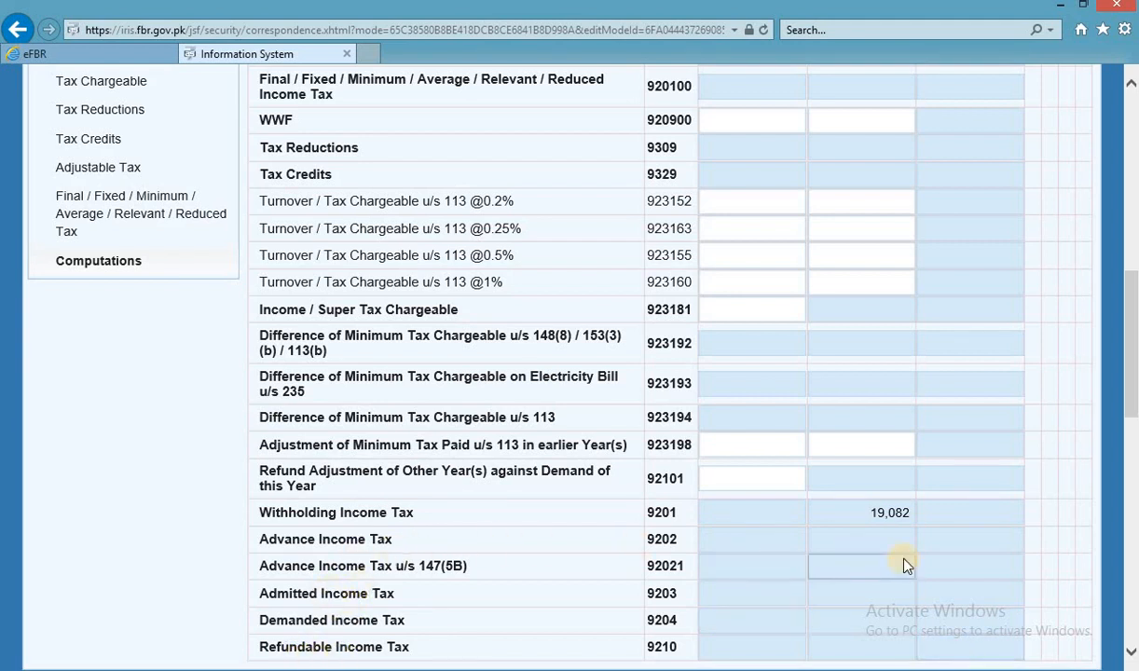
scroll(932, 550, "up", 5)
scroll(966, 552, "down", 5)
scroll(967, 552, "up", 8)
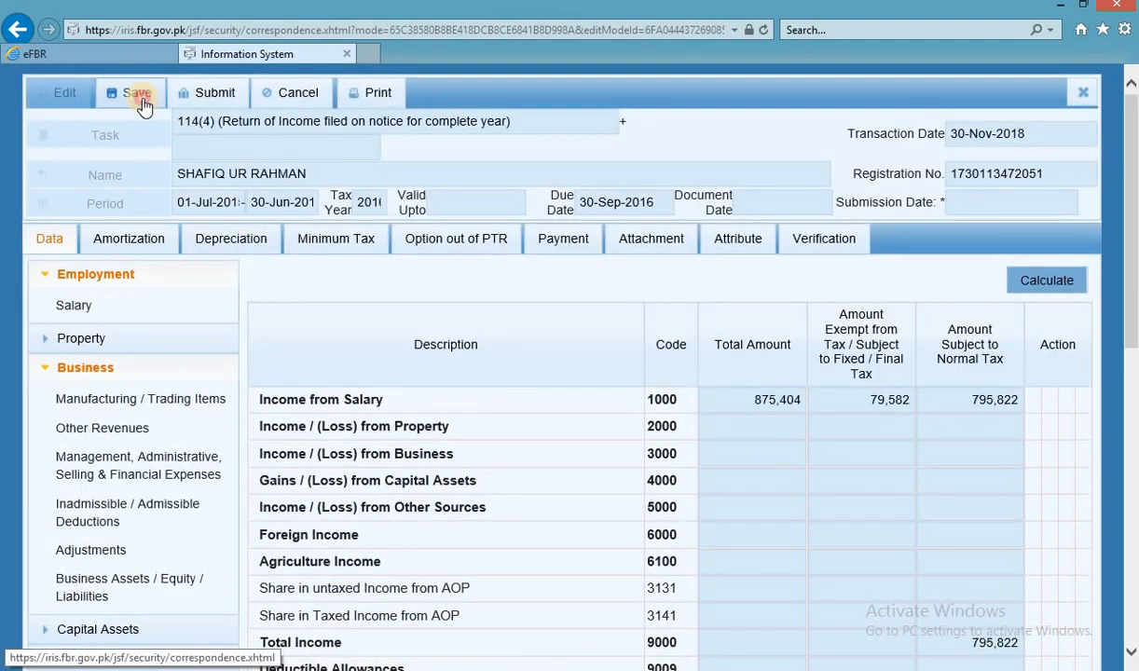
Save the 114(4) return as a draft, view the Verification page, then close the form.
left_click(136, 95)
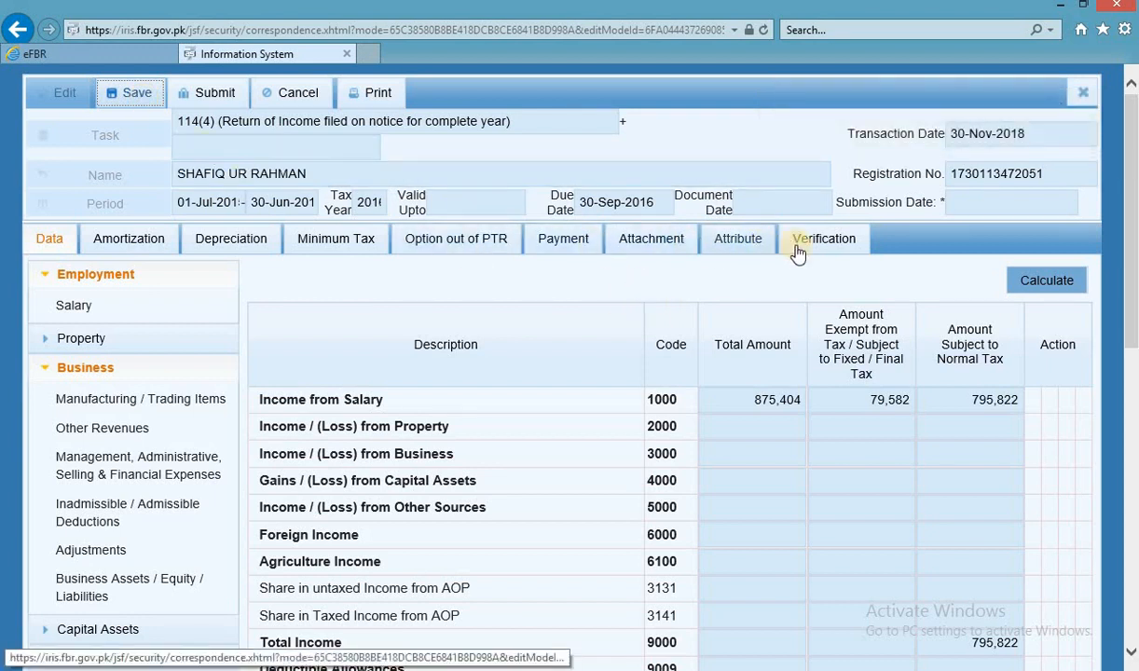
left_click(798, 247)
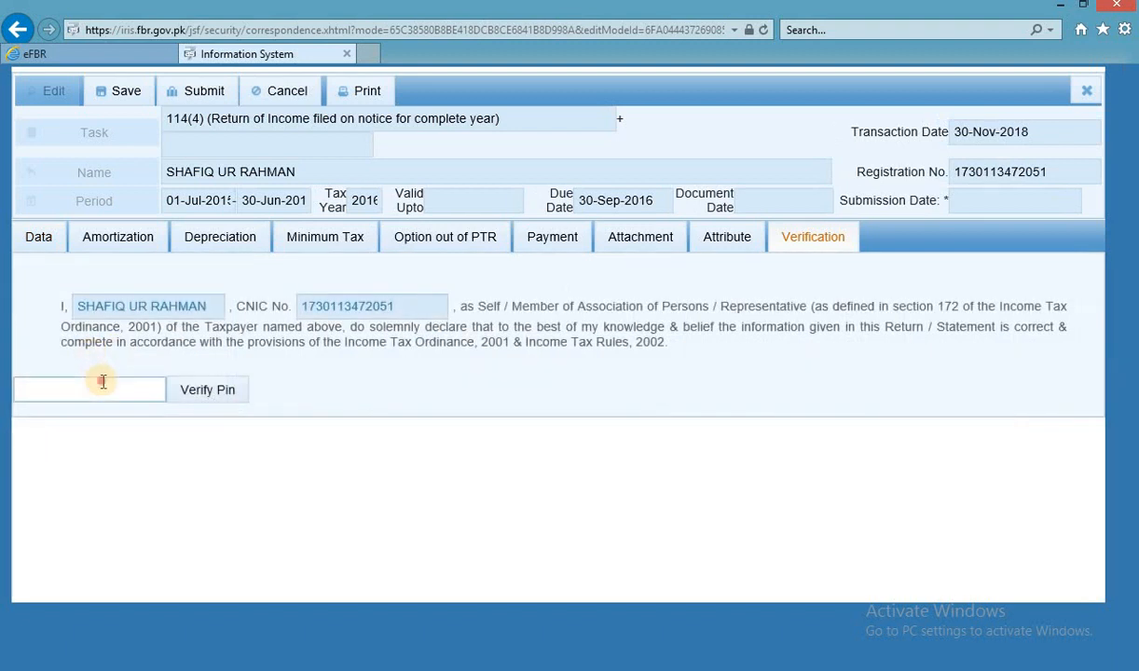
left_click(102, 380)
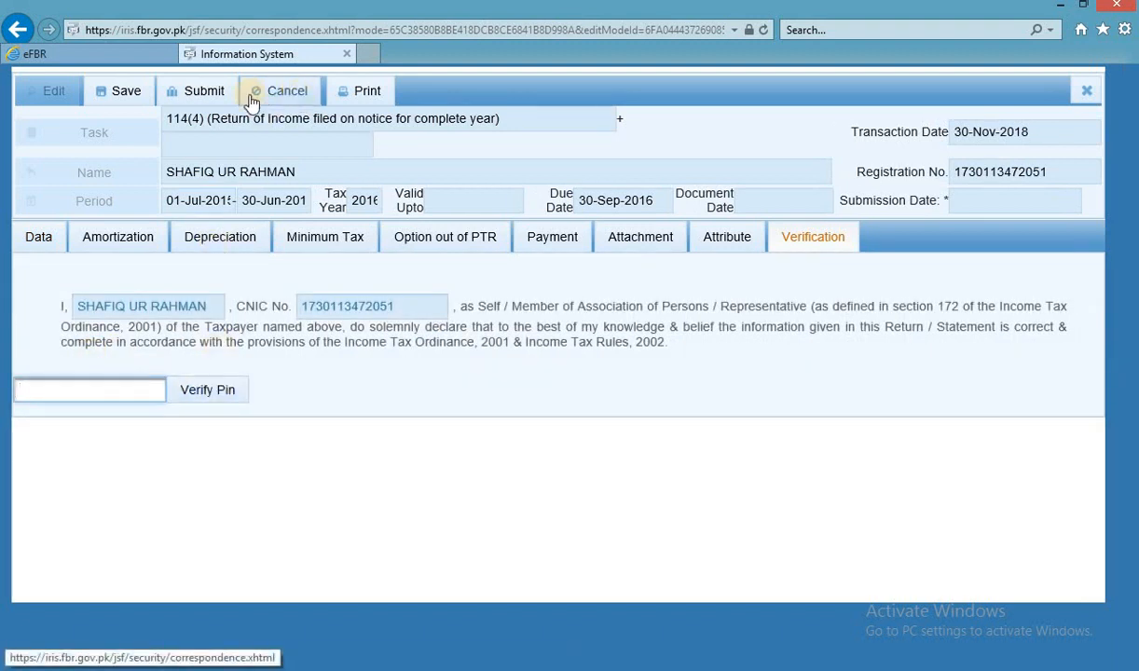
left_click(1091, 91)
left_click(434, 409)
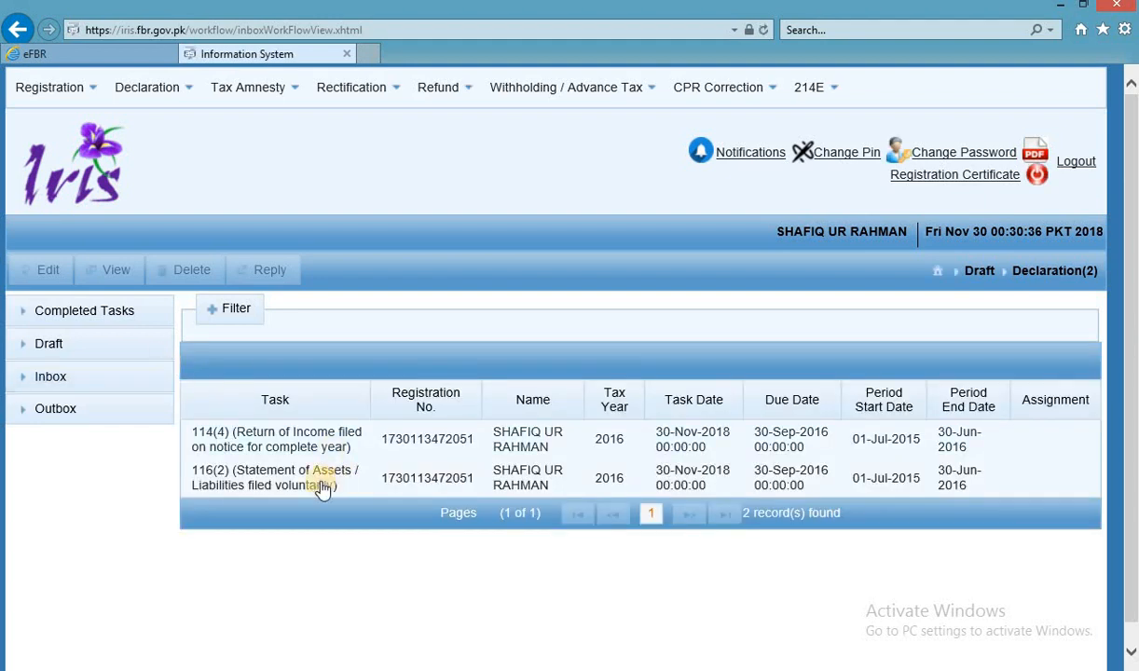
left_click(290, 437)
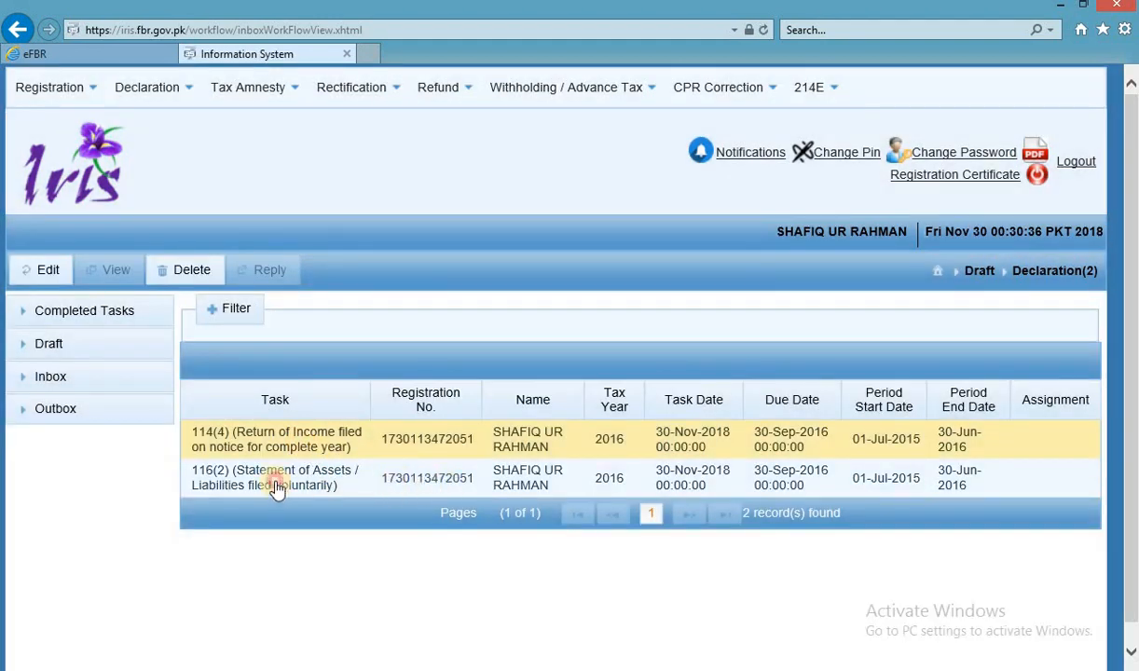
left_click(277, 489)
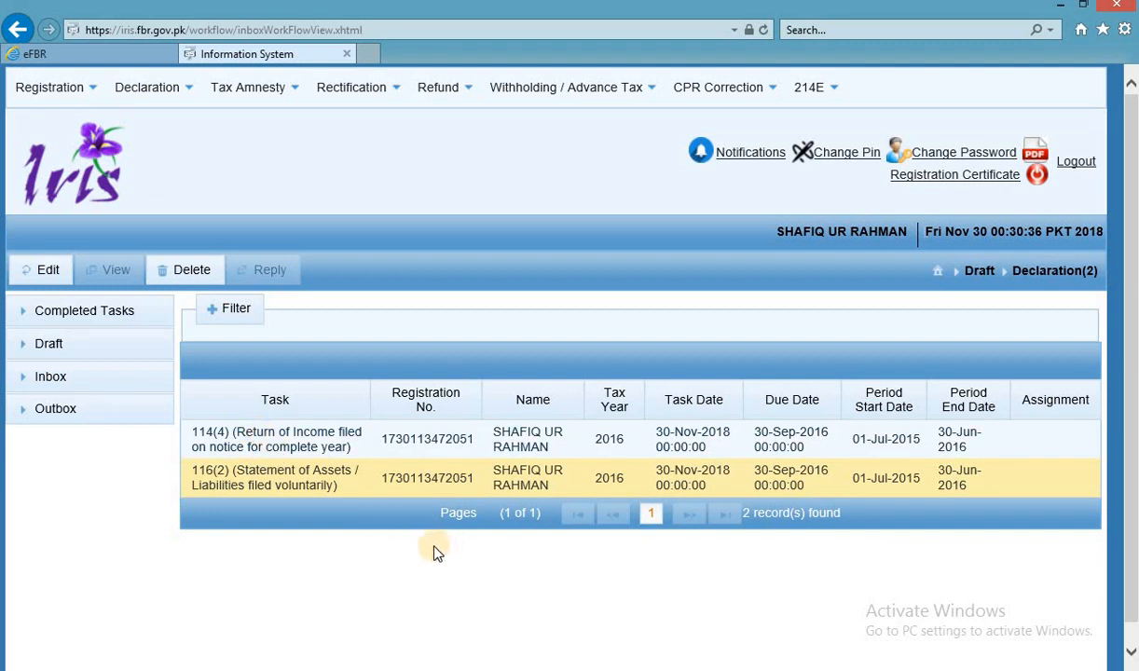
key("alt+Tab")
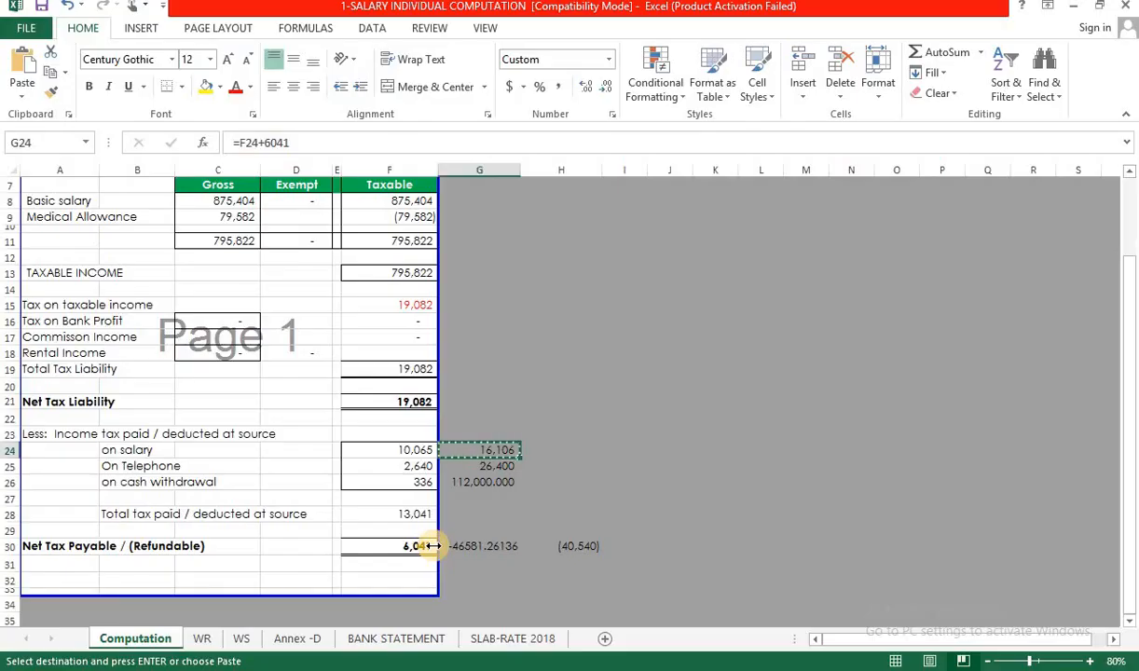
key("alt+Tab")
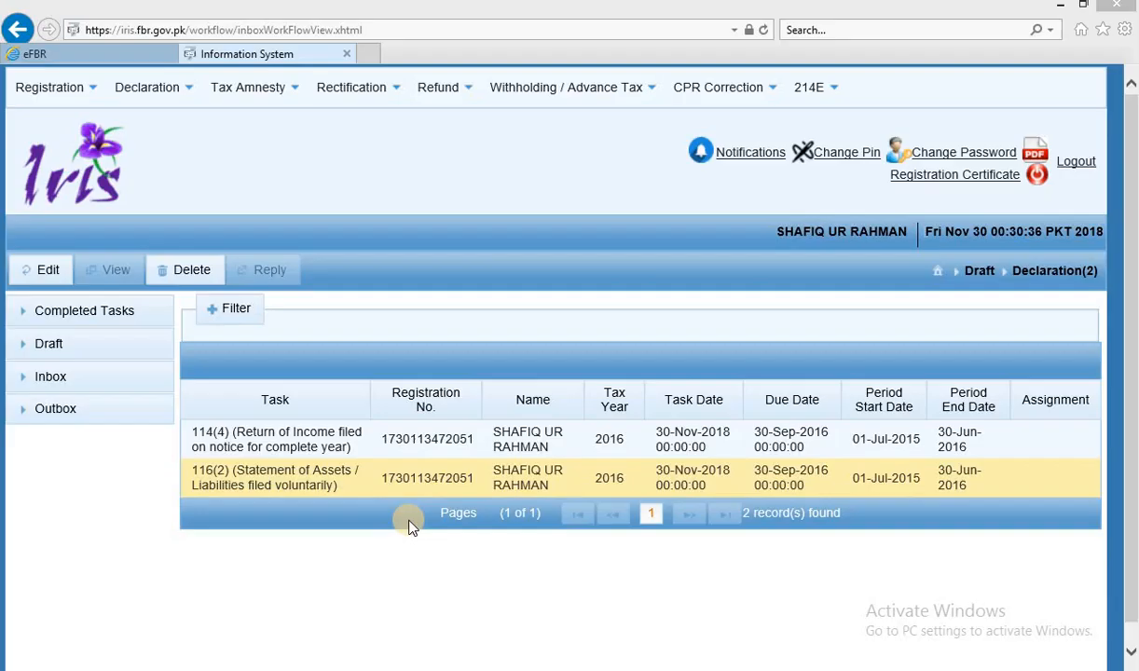